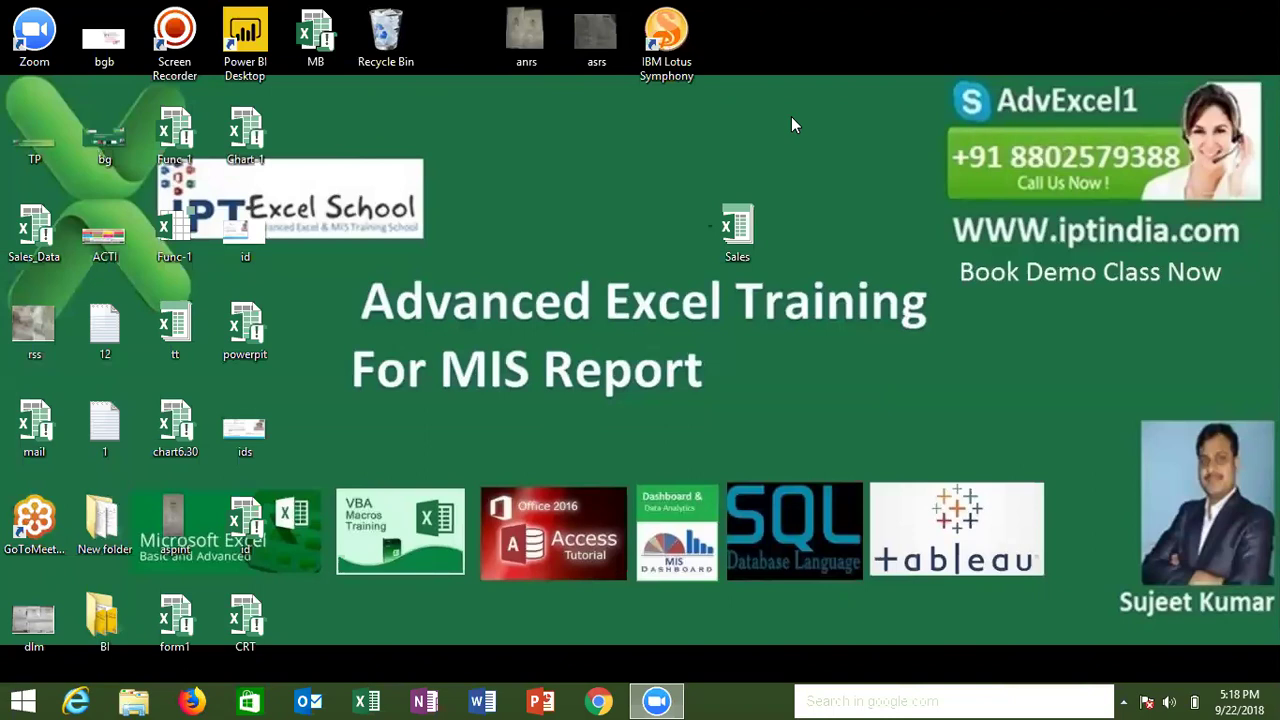
Launch Excel, decline the default-program prompt, and start Book1 as a blank workbook.
left_click(365, 703)
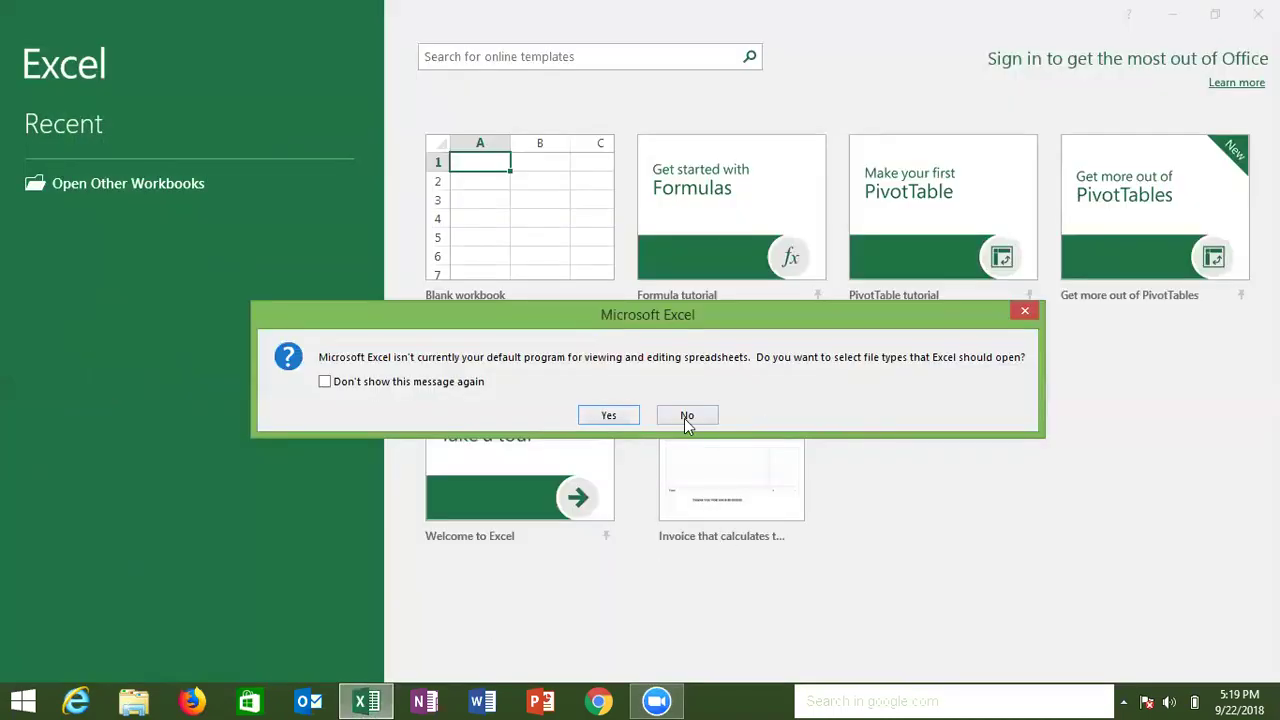
left_click(686, 416)
left_click(518, 260)
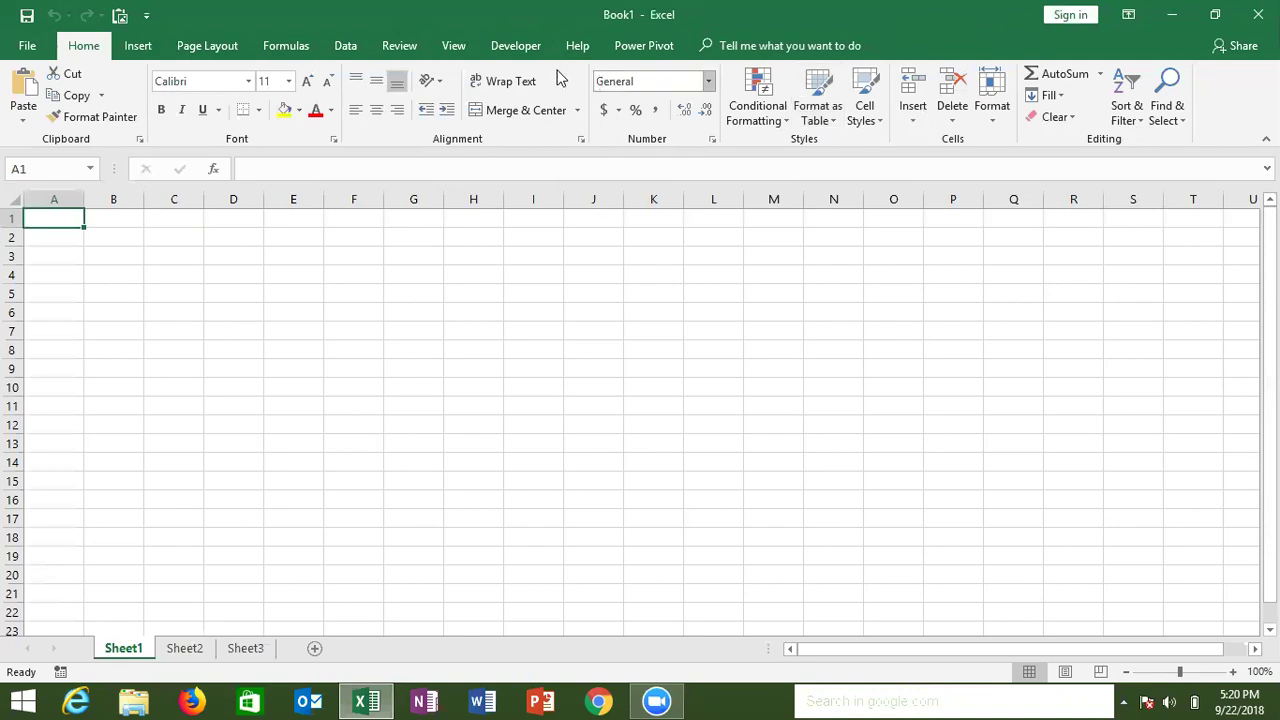
Begin recording a new macro, Macro1, from the Developer tools.
left_click(528, 50)
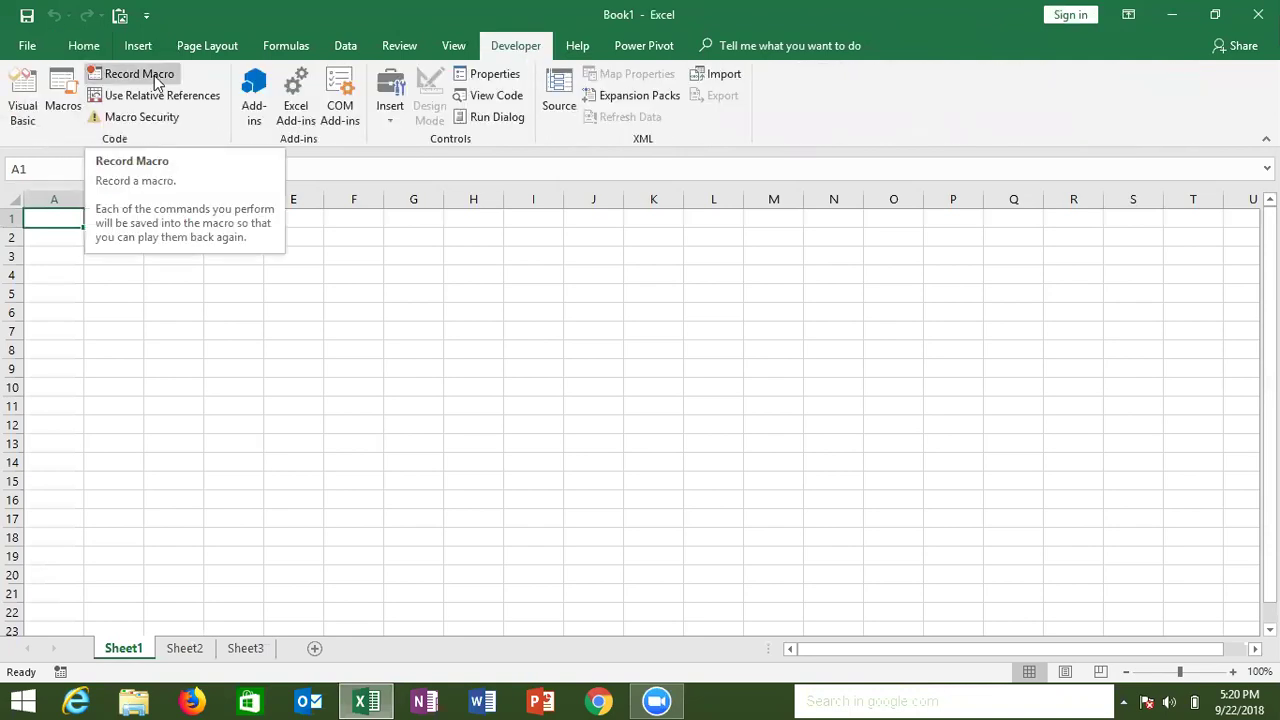
left_click(272, 295)
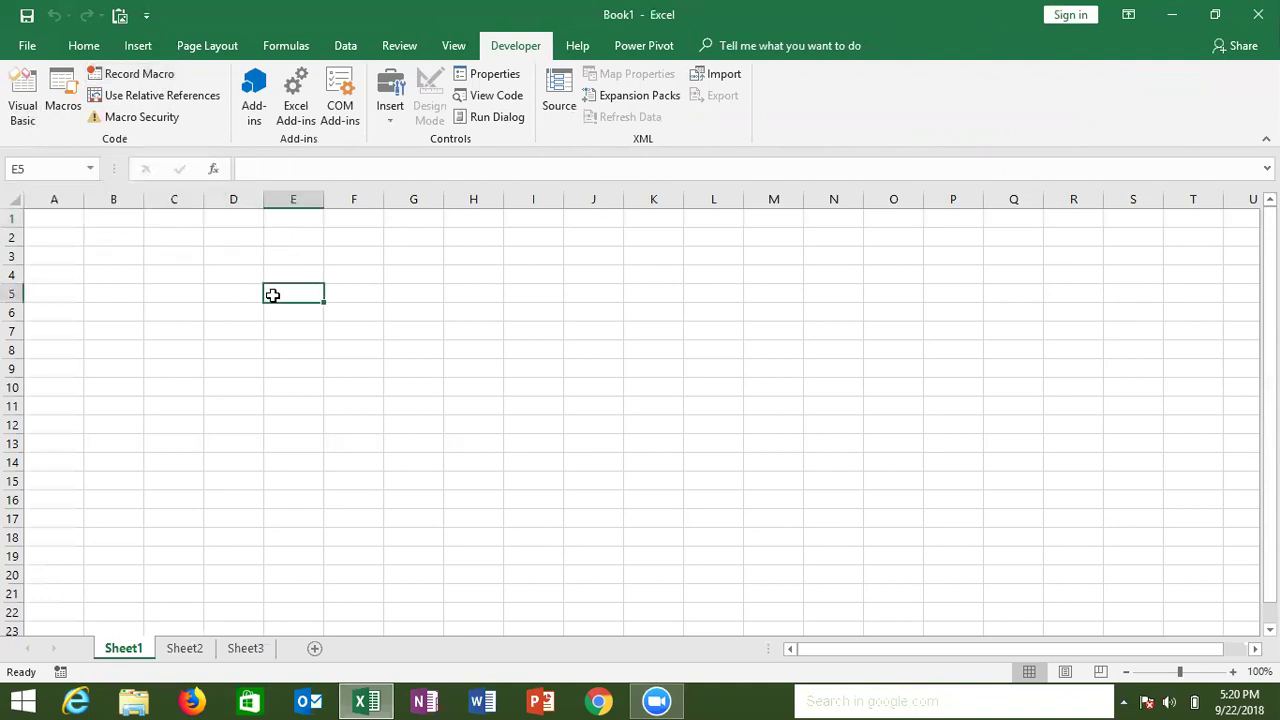
left_click(139, 74)
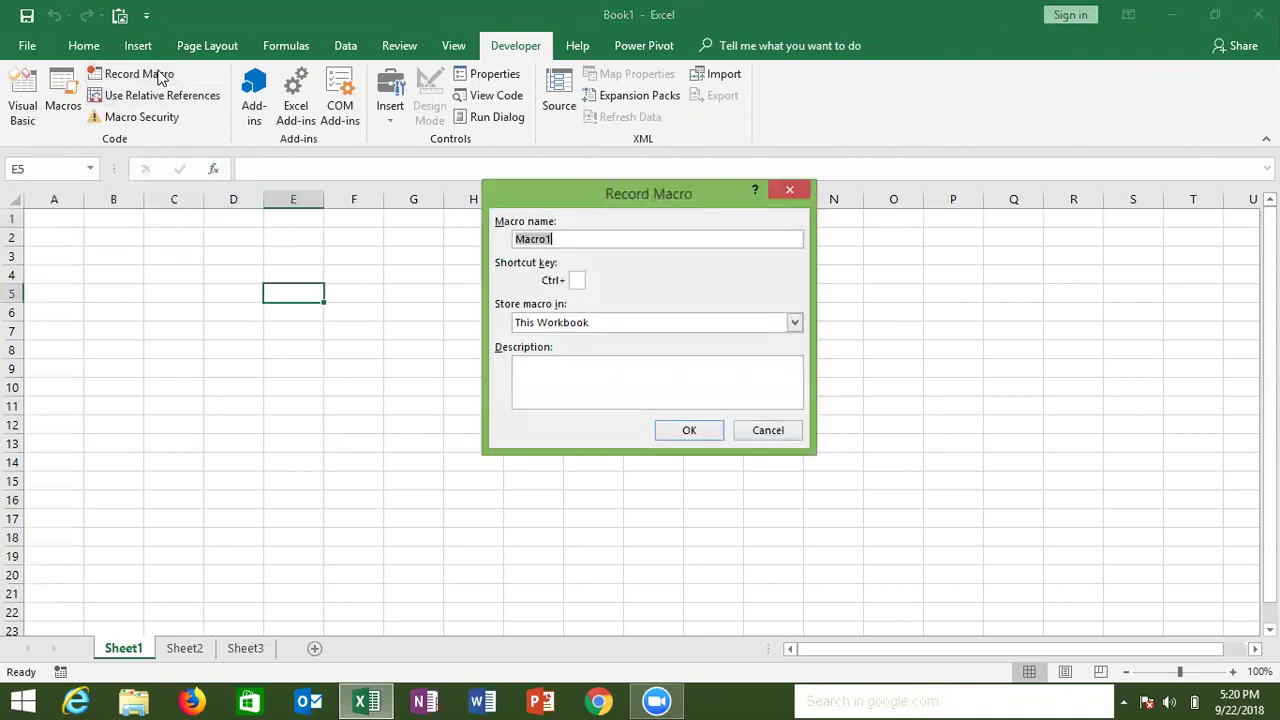
left_click(689, 430)
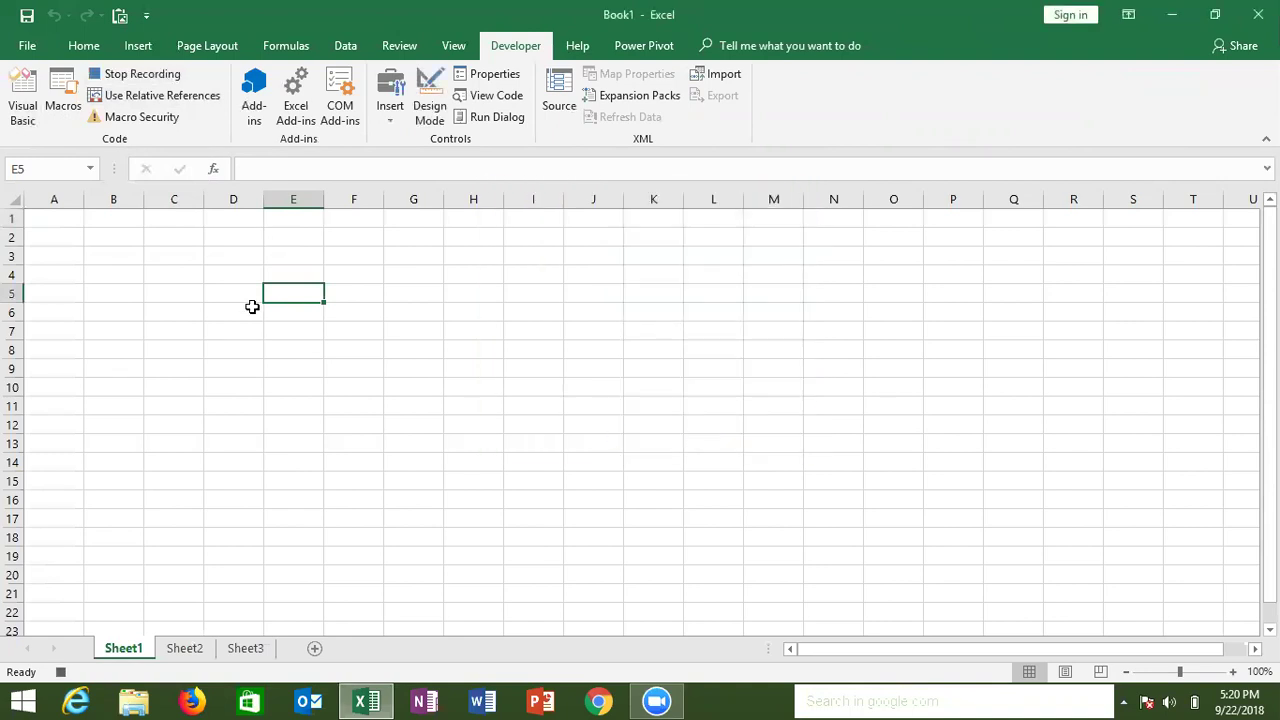
Enter headers Name, Roll and Marks in A1:C1, stop recording, and list the macros.
left_click(72, 224)
type("Name")
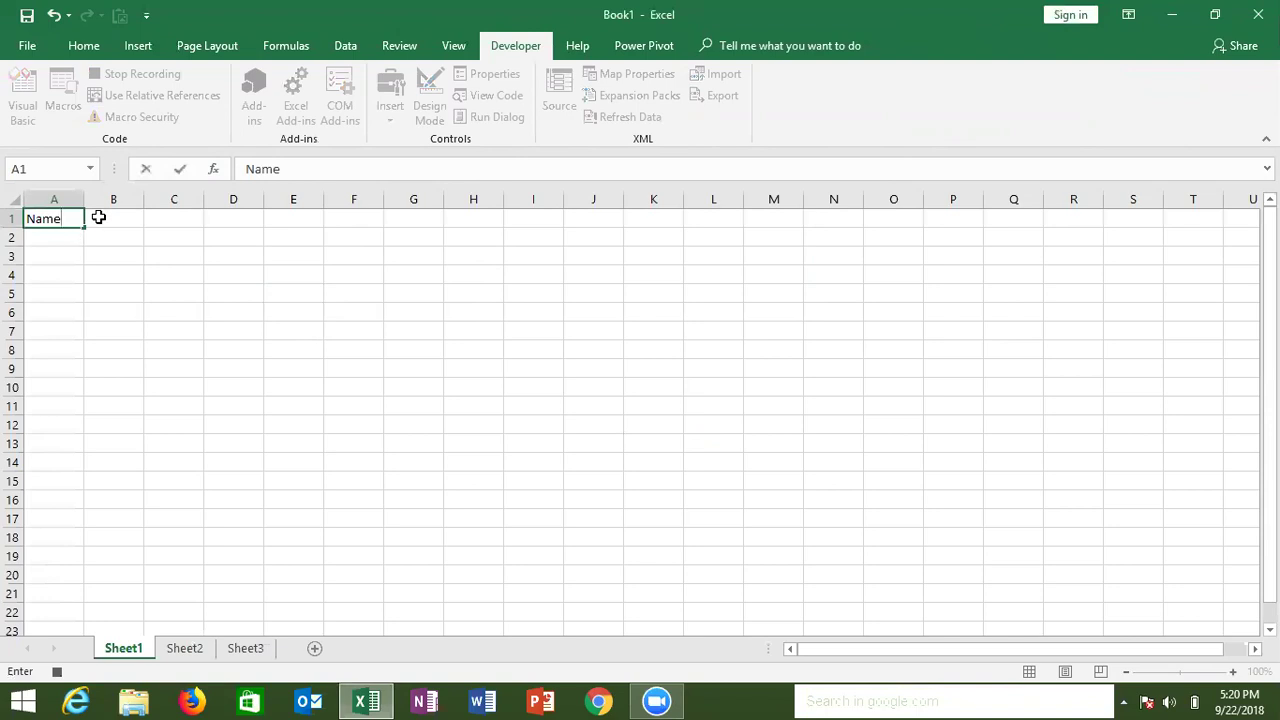
key("Tab")
type("Roll")
key("Tab")
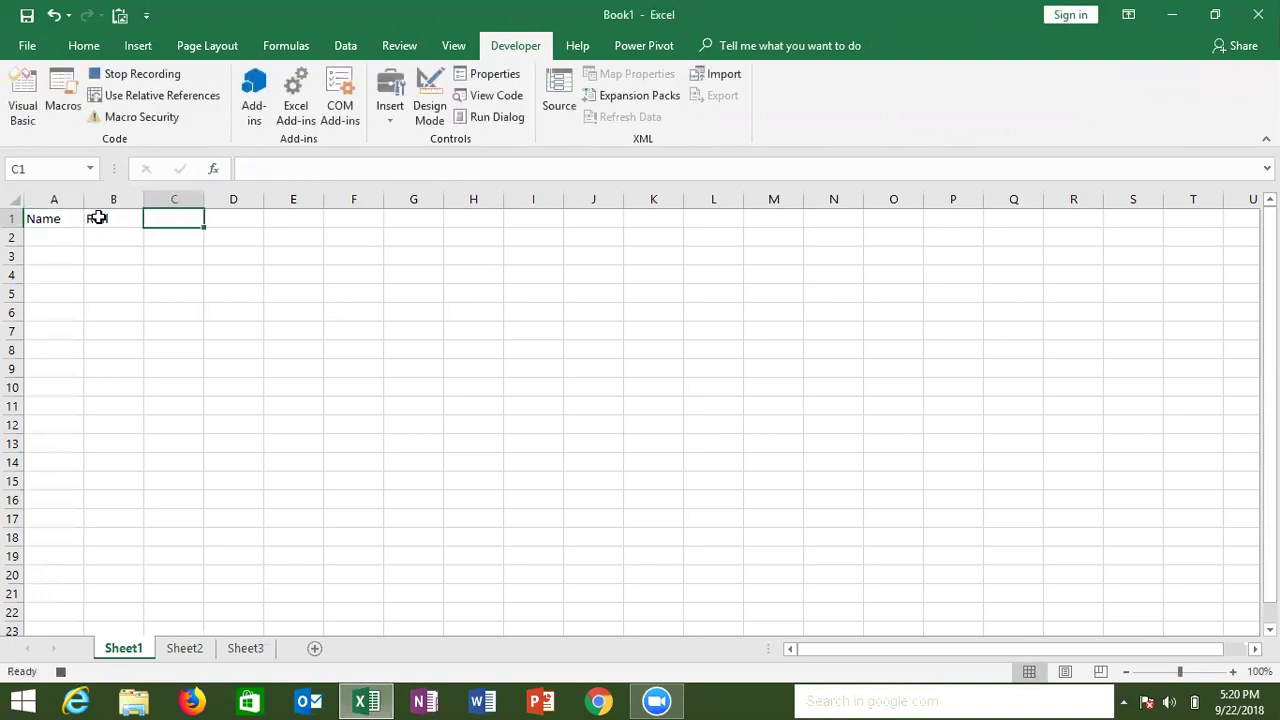
type("Marks")
key("Return")
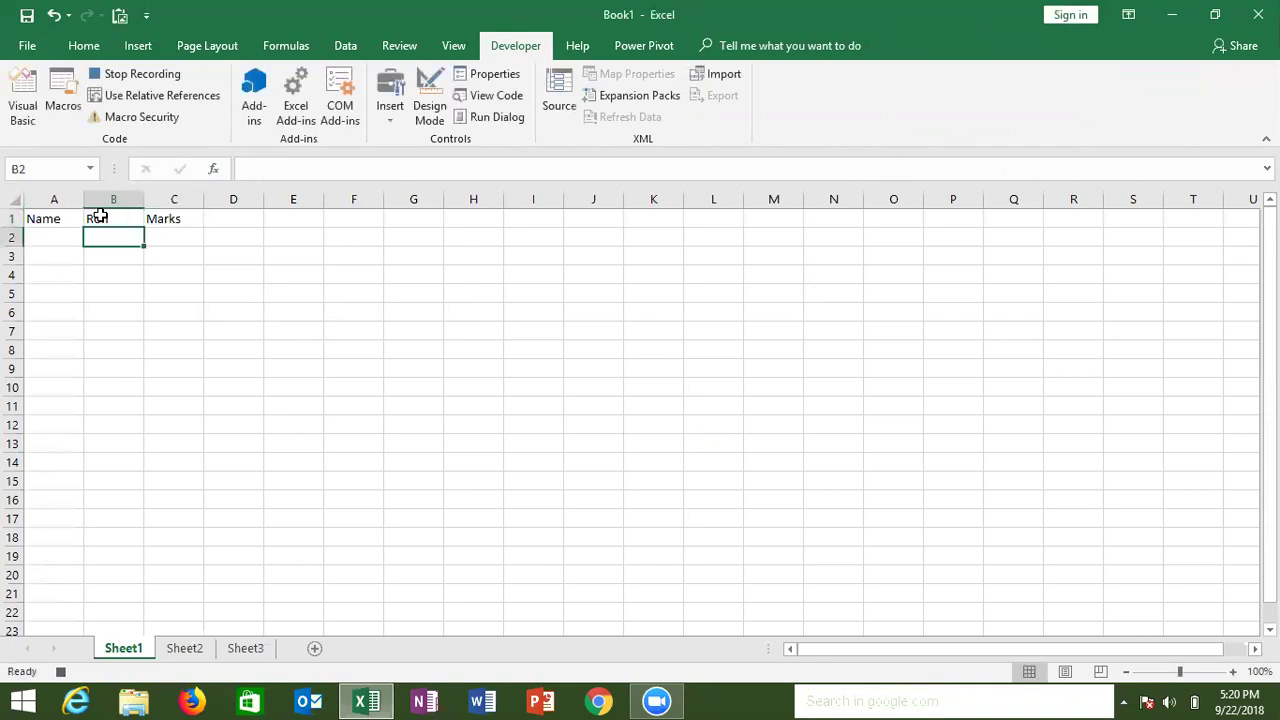
left_click(114, 73)
left_click(62, 98)
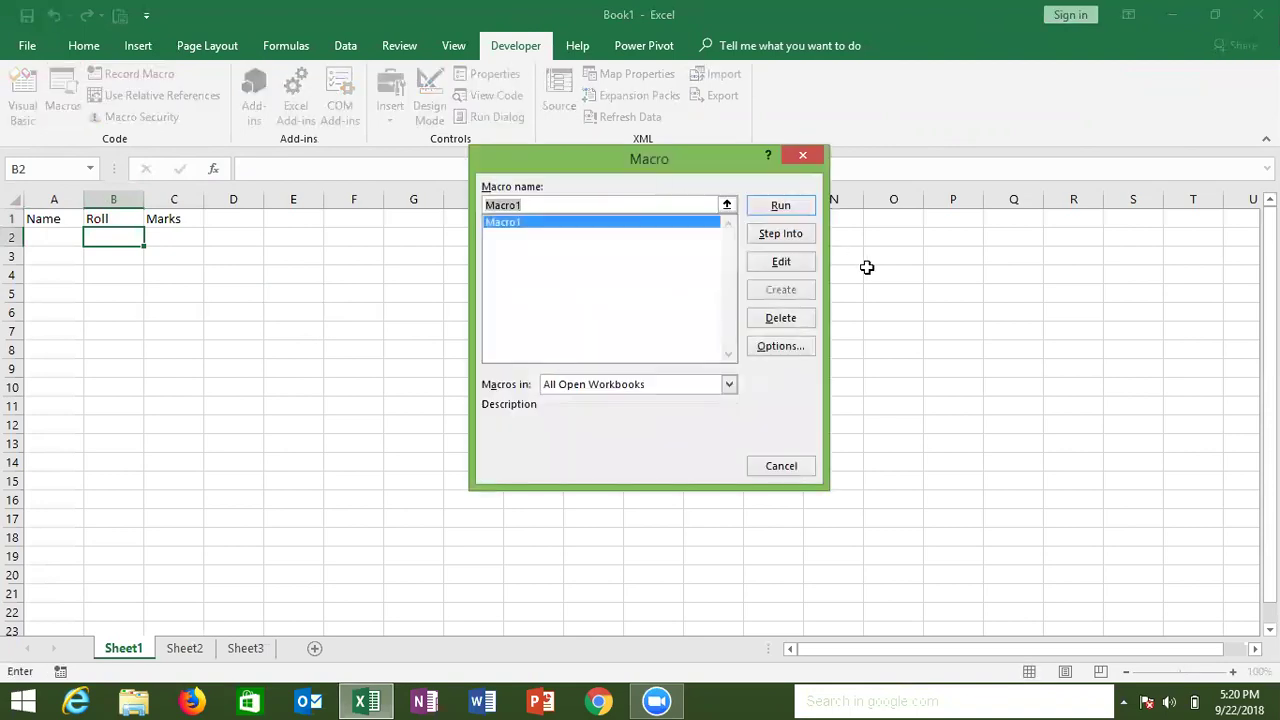
Open Macro1's code in the VBA editor and add blank lines above End Sub.
left_click(808, 264)
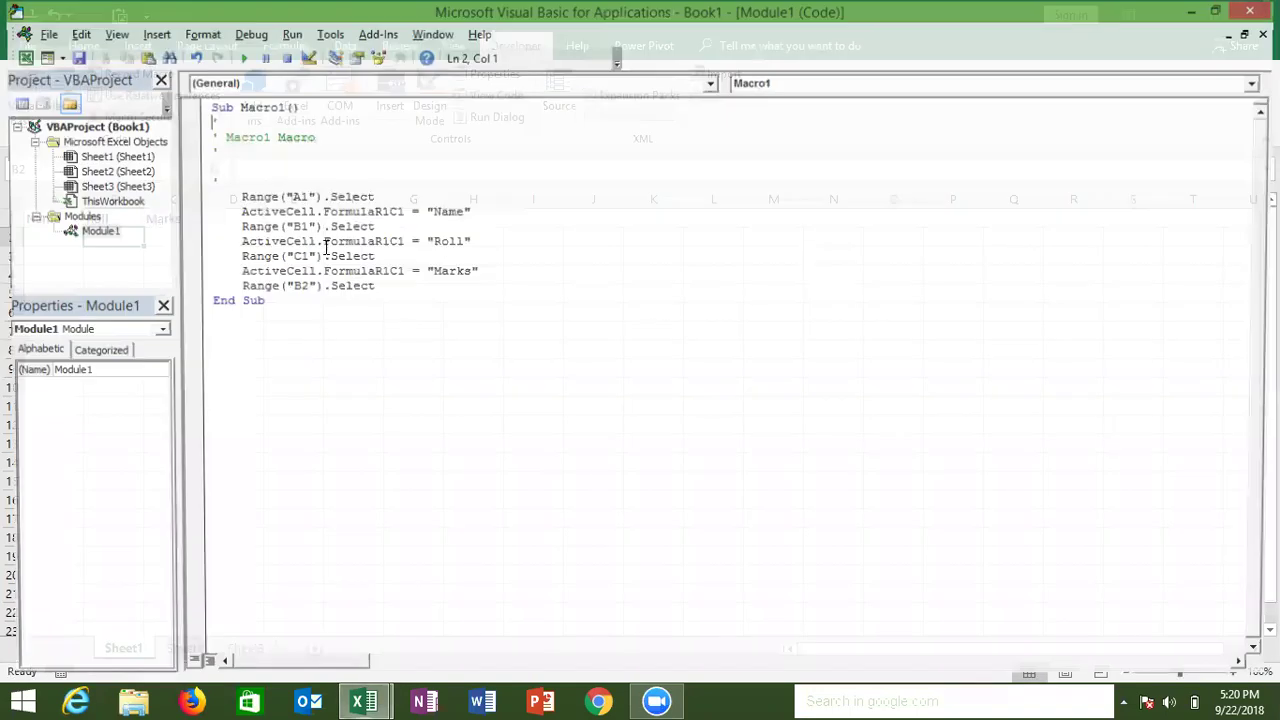
left_click(208, 302)
key("Return")
key("Return")
key("Up")
Select the Range("A1").Select and Name statements in the recorded code.
left_click(207, 227)
key("Right")
key("Right")
key("Right")
key("Up")
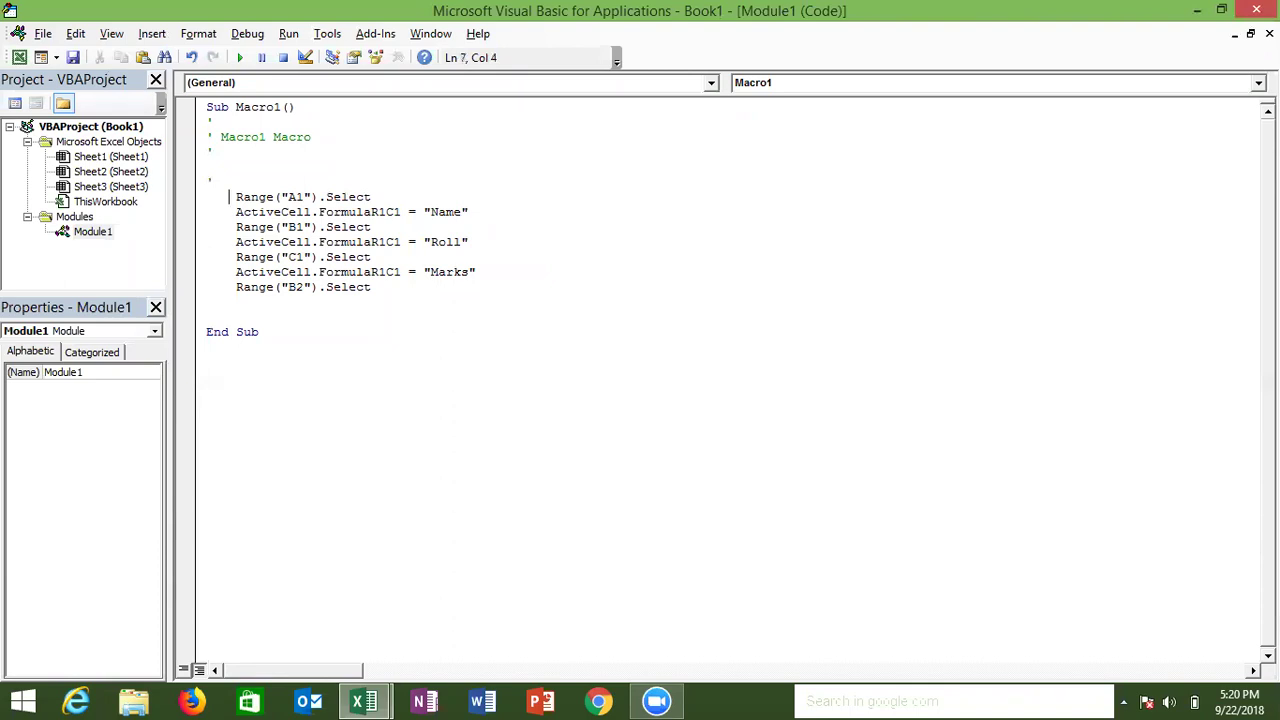
key("shift+Down")
key("shift+Left")
key("shift+Left")
key("shift+Left")
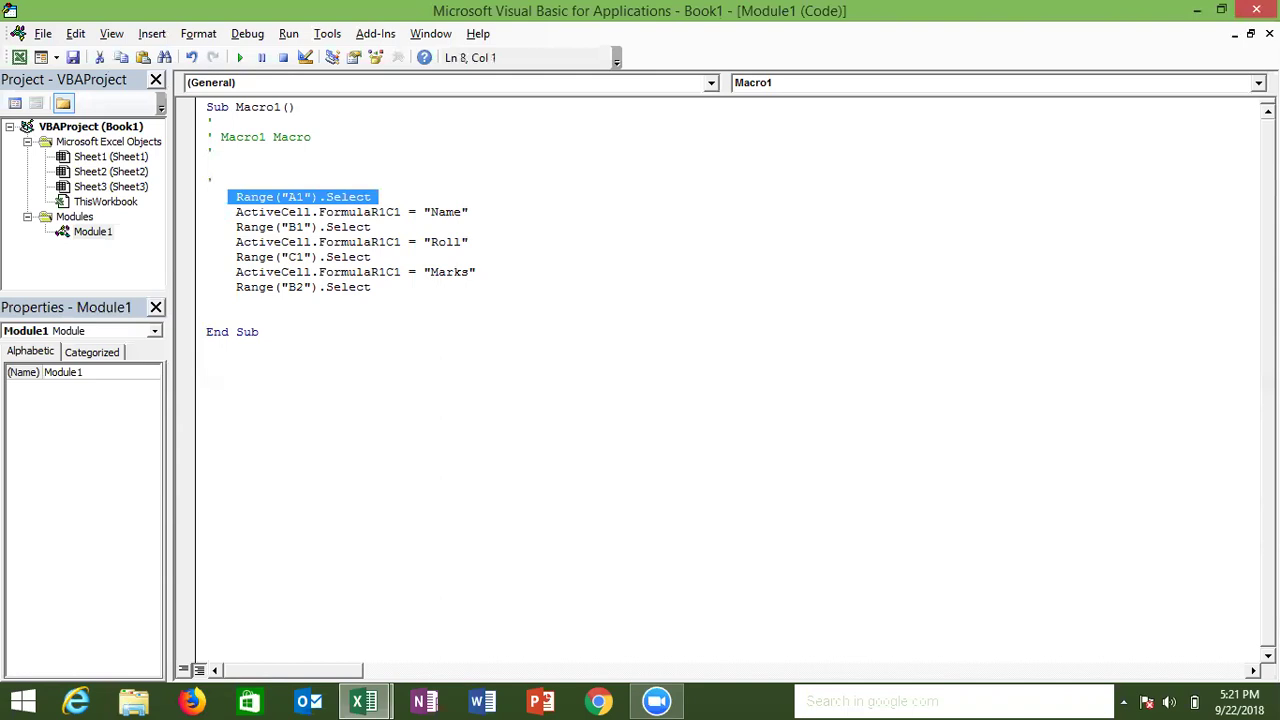
key("Right")
key("Right")
key("Right")
key("Right")
key("shift+Down")
key("Down")
Select the B1 and remaining header statements, then return to the Excel worksheet.
key("shift+Up")
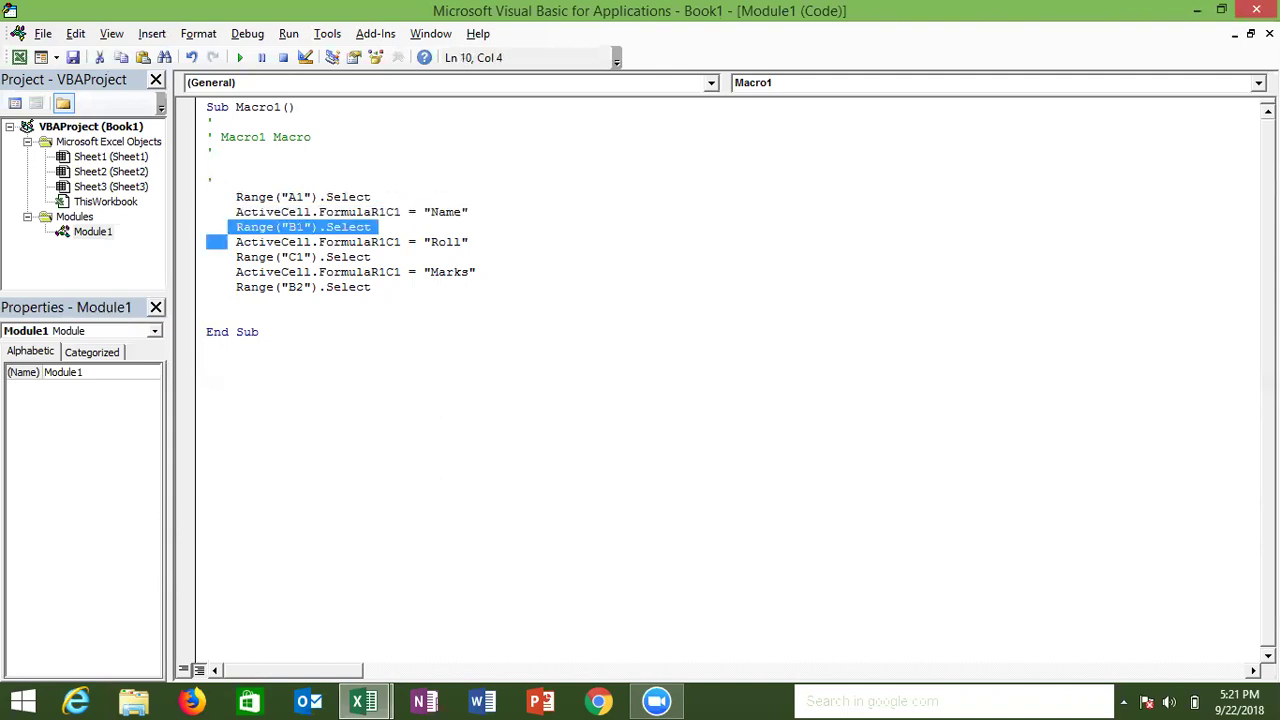
key("Down")
key("Down")
key("Down")
key("Down")
key("Up")
key("Up")
key("Up")
key("Up")
key("shift+Down")
key("shift+Down")
key("shift+Down")
key("shift+Down")
key("shift+Down")
key("shift+Down")
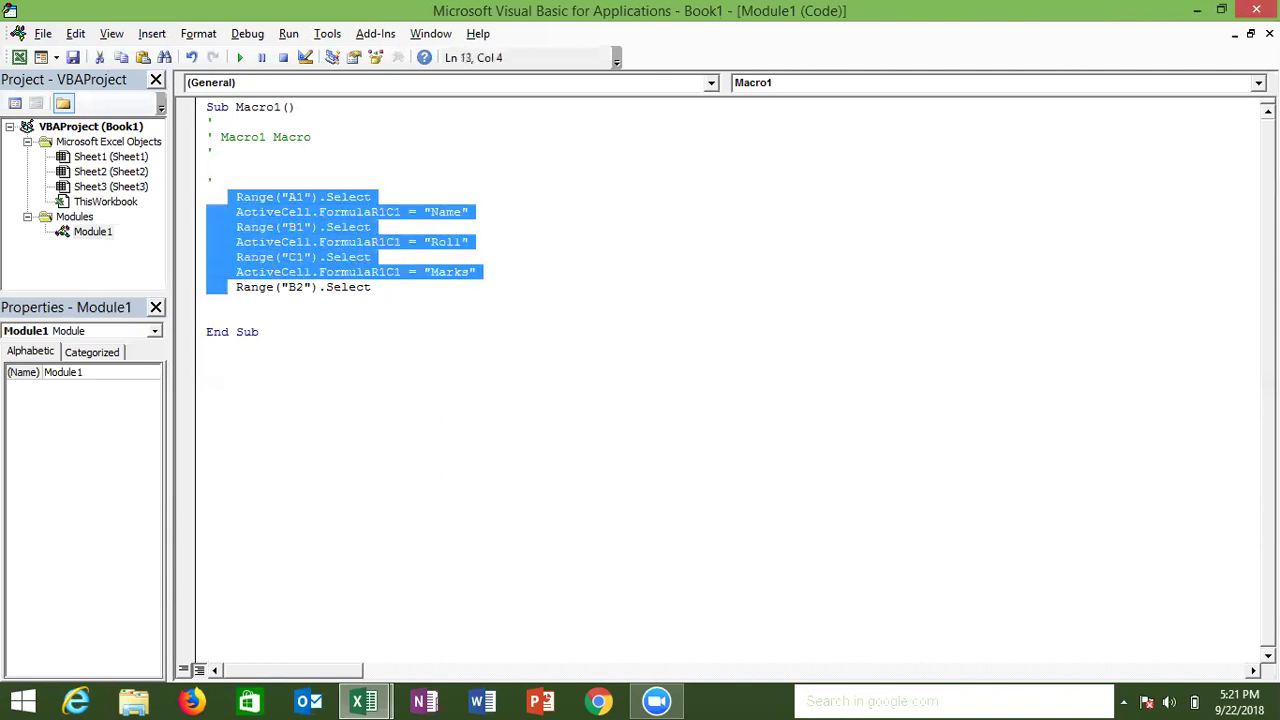
key("shift+Down")
left_click(212, 181)
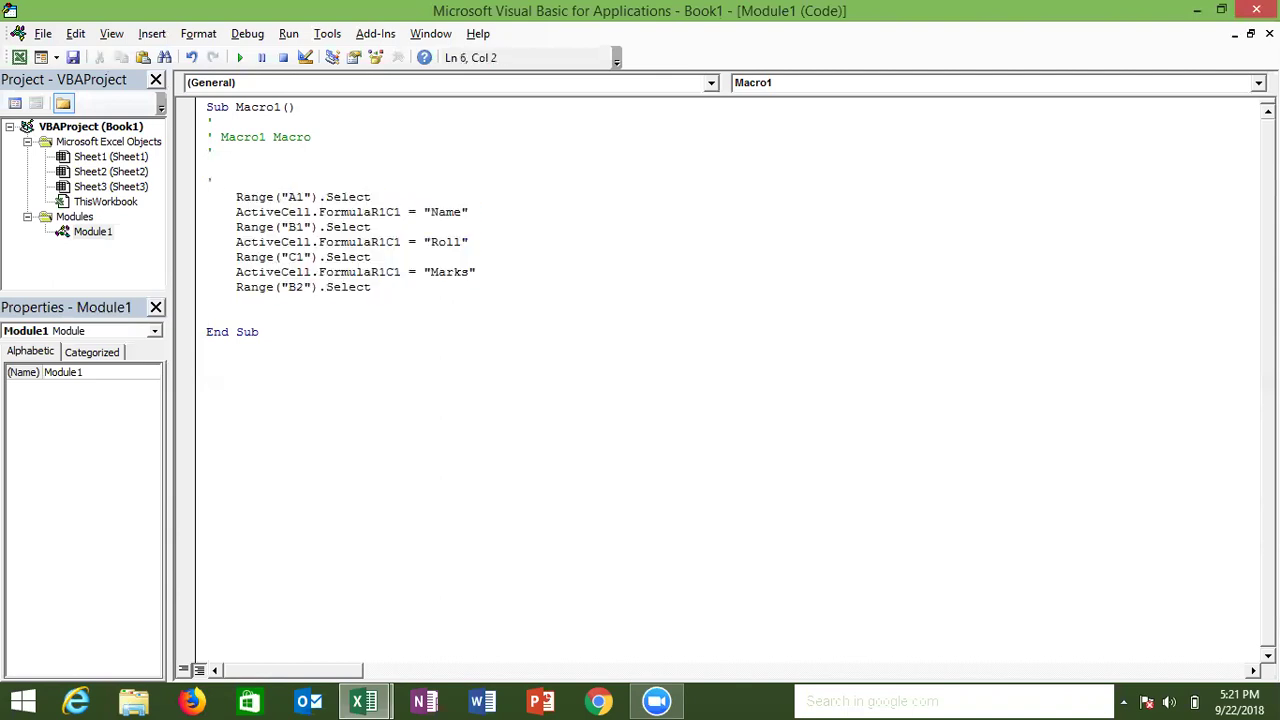
key("alt+F11")
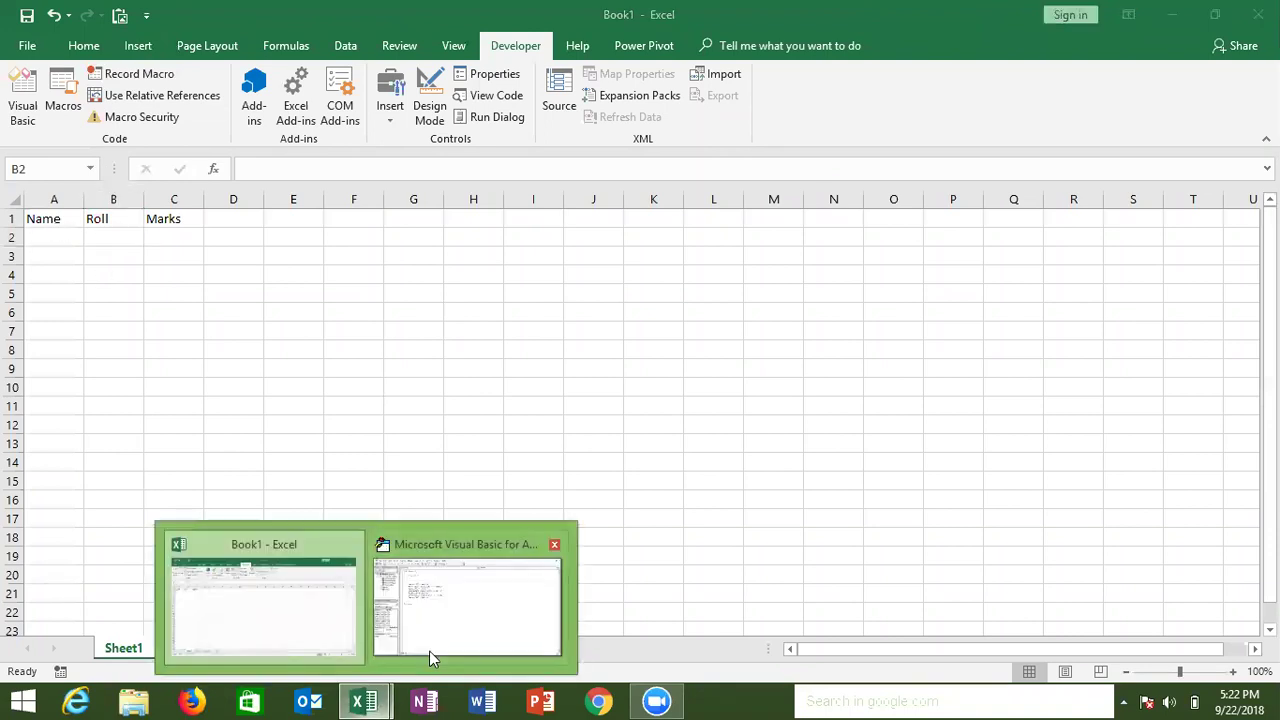
mouse_move(364, 701)
left_click(429, 651)
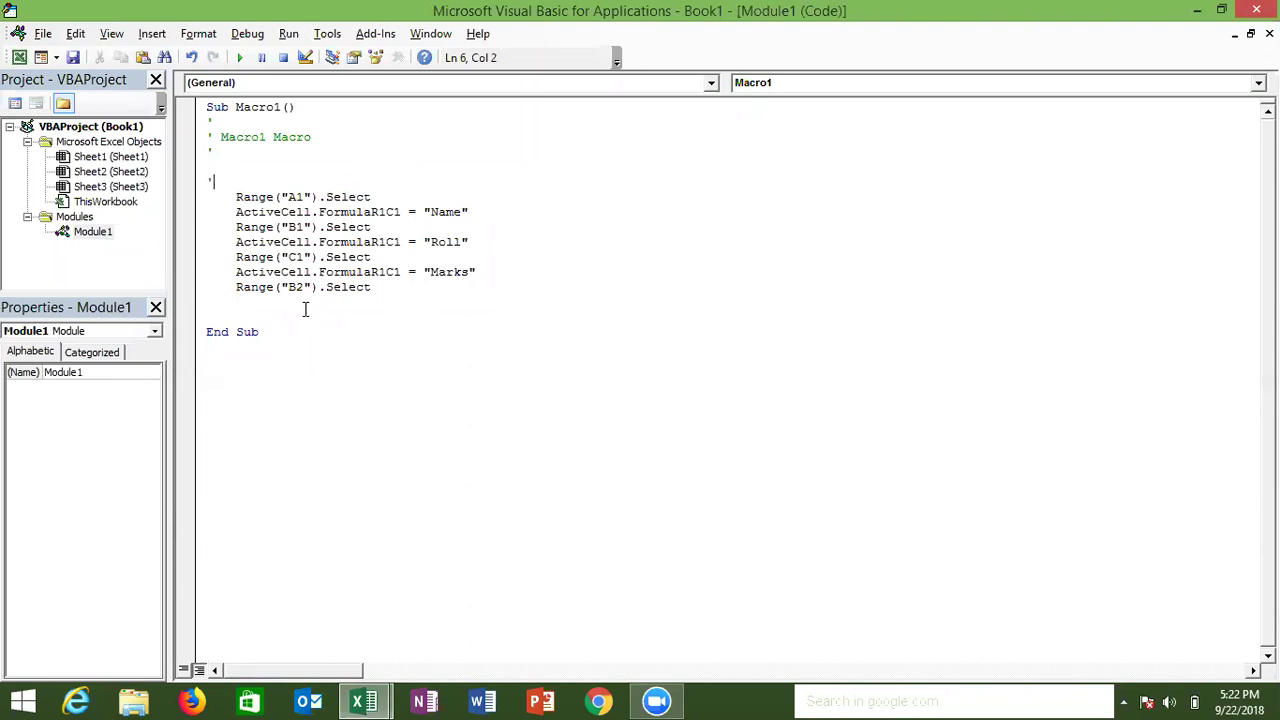
left_click_drag(372, 288, 236, 203)
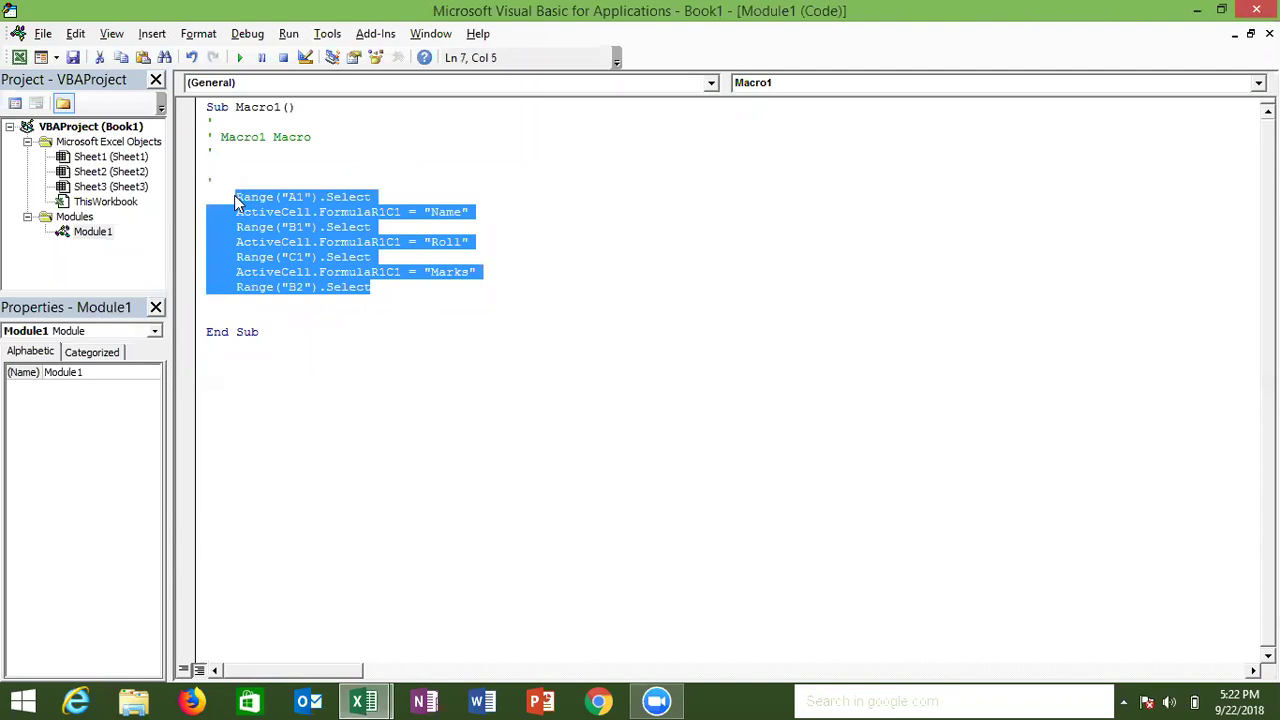
left_click(242, 291)
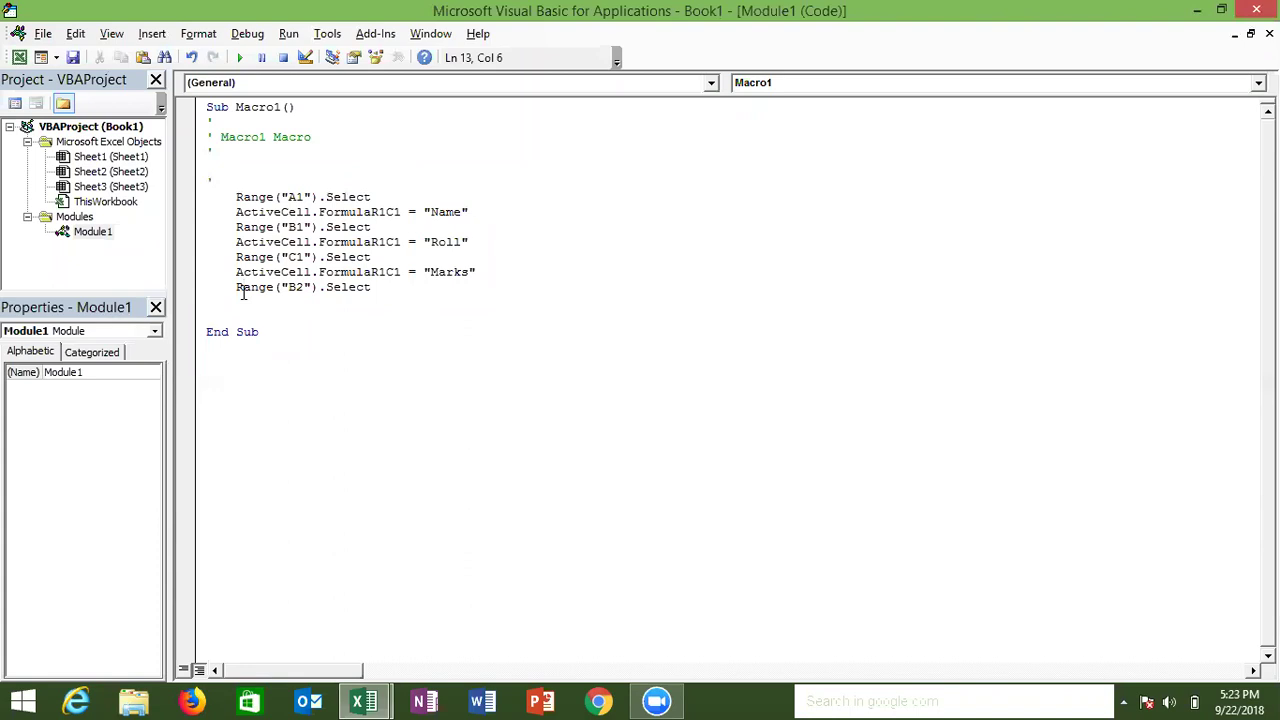
left_click(251, 377)
key("Return")
key("Return")
key("alt+F11")
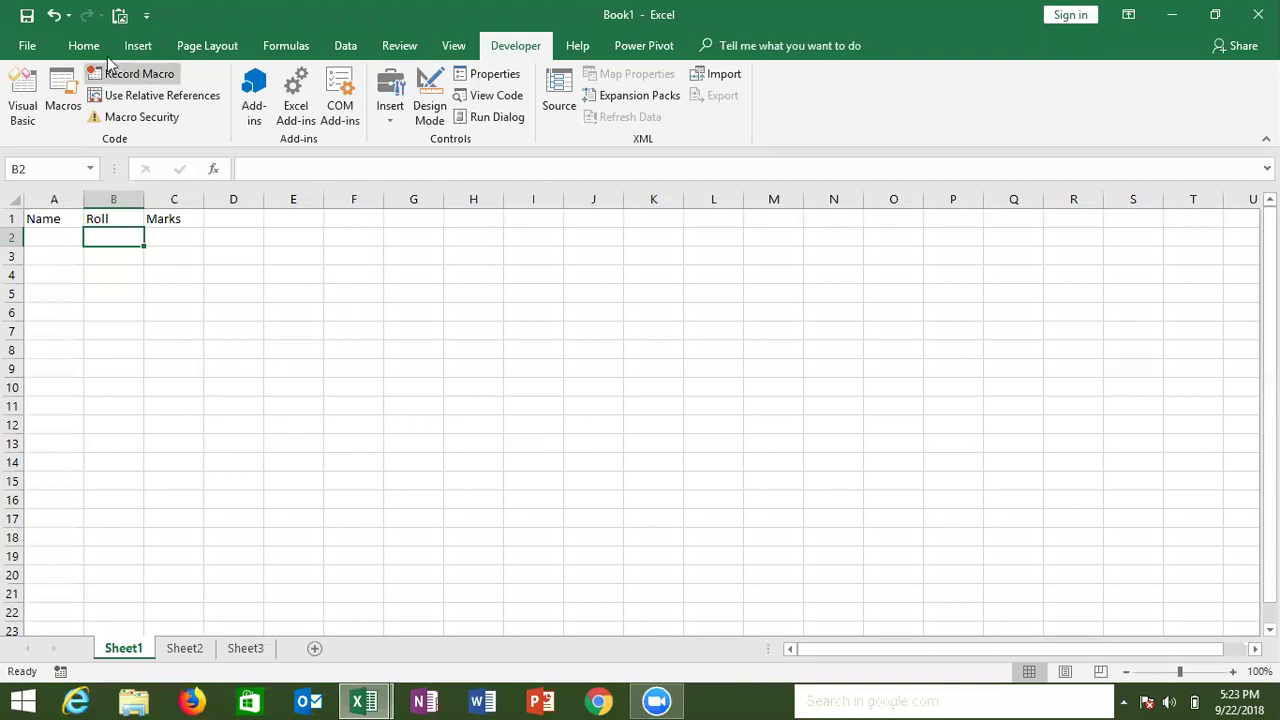
Start recording a second macro, Macro2, with cell E6 selected.
left_click(84, 46)
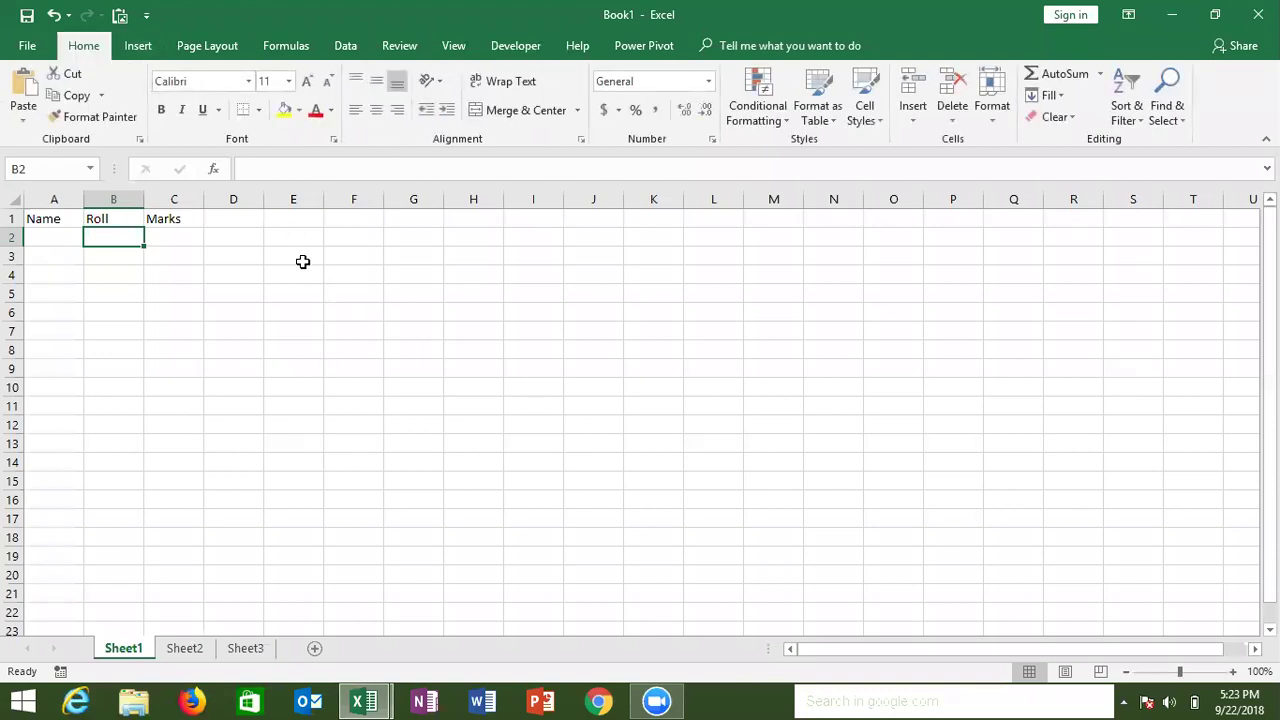
left_click_drag(302, 261, 373, 293)
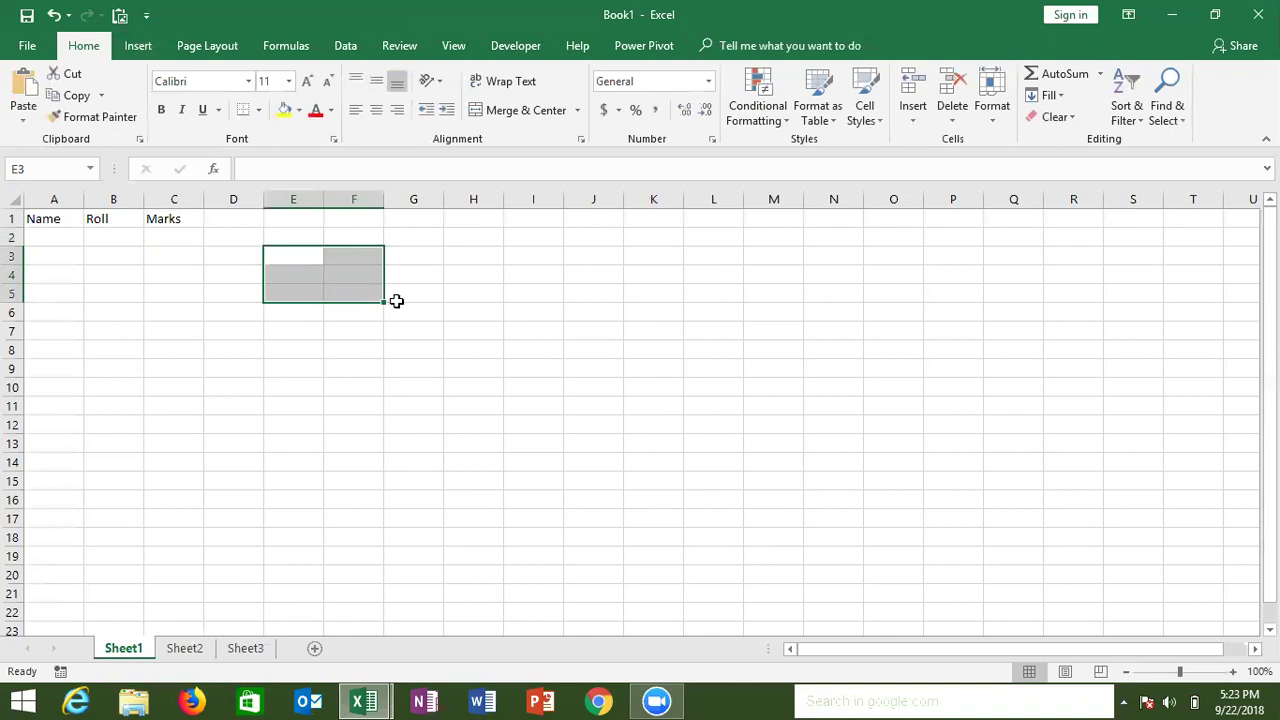
left_click(310, 306)
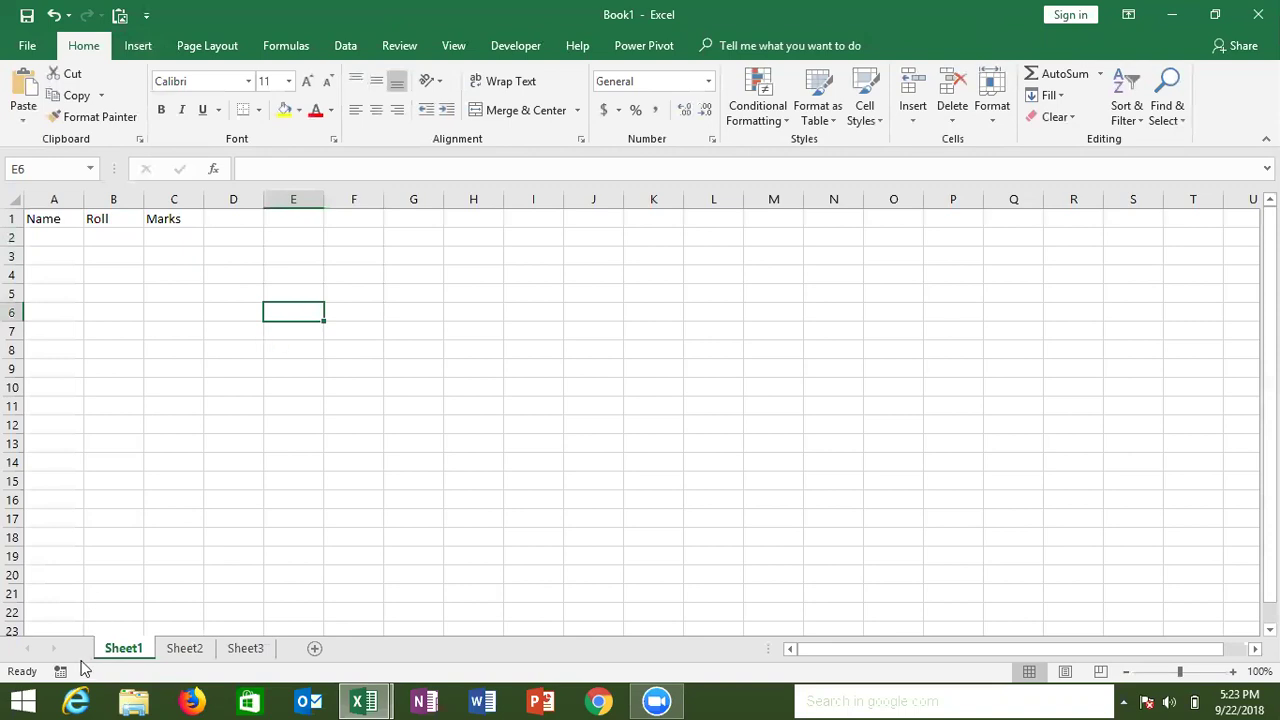
left_click(61, 673)
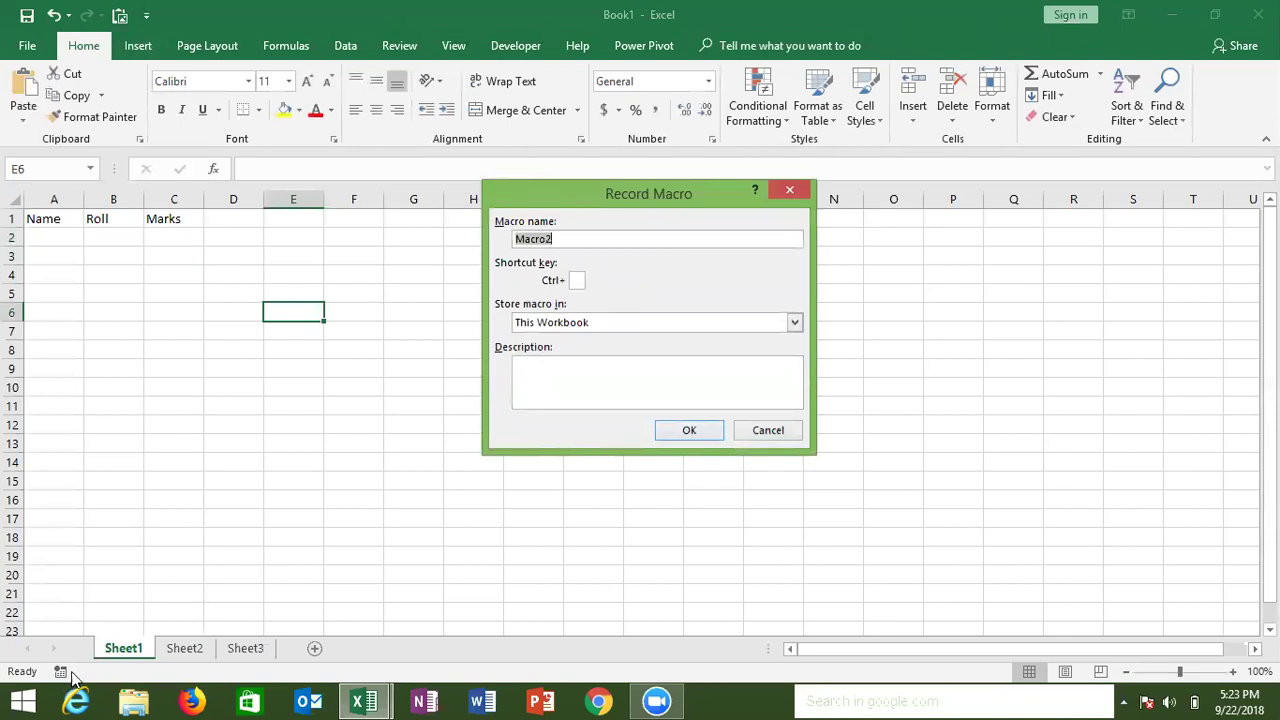
left_click(689, 430)
Copy E4:H10, paste only its values at K5, then switch to the VBA editor.
left_click_drag(318, 274, 490, 387)
key("ctrl+c")
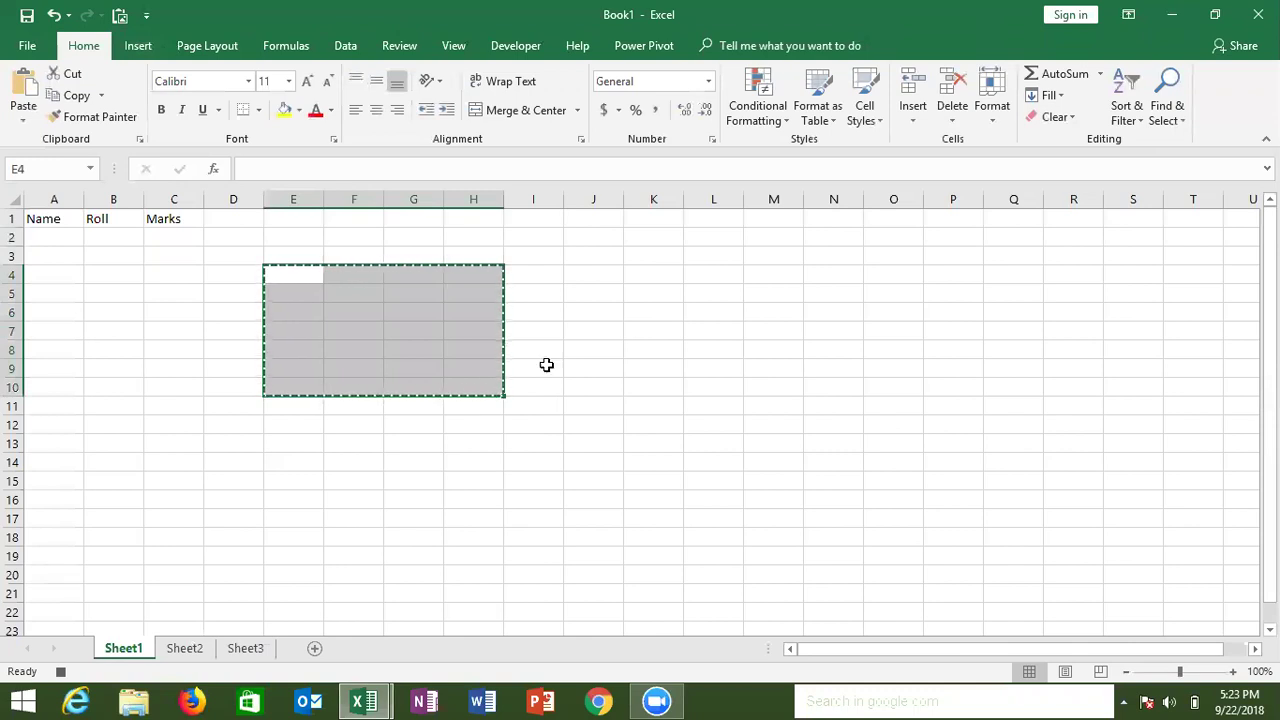
left_click(660, 290)
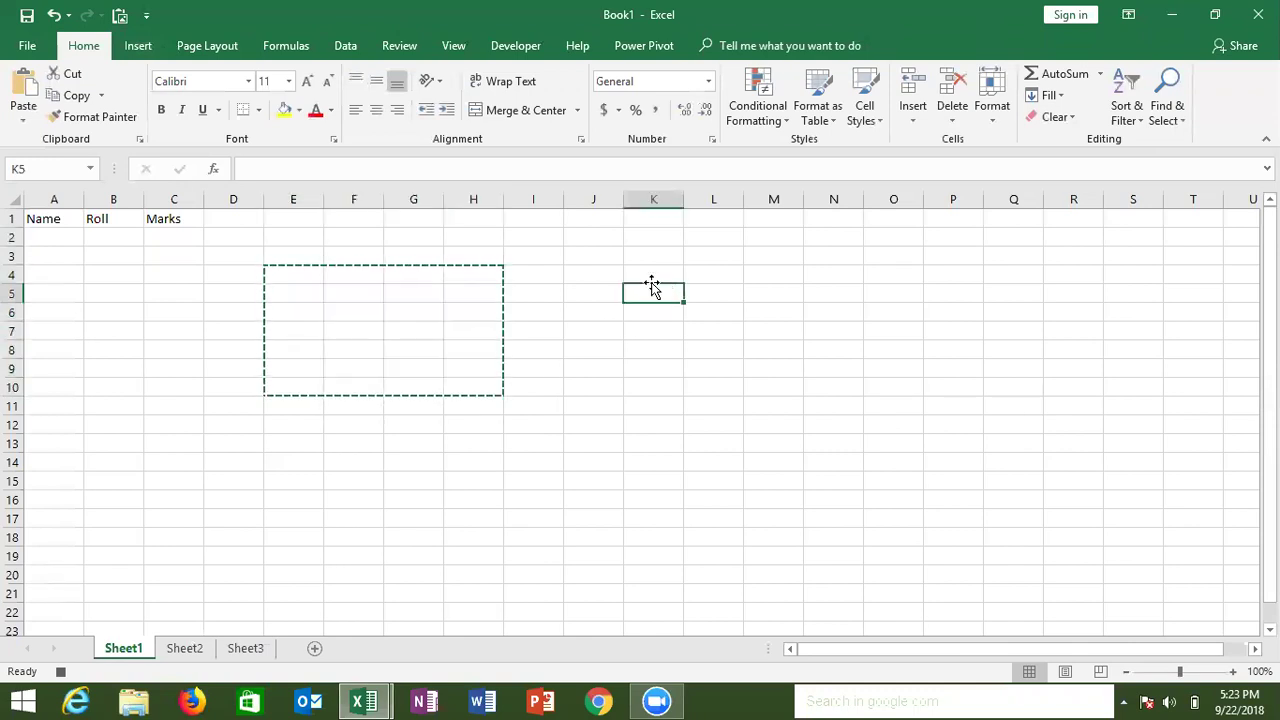
left_click(23, 122)
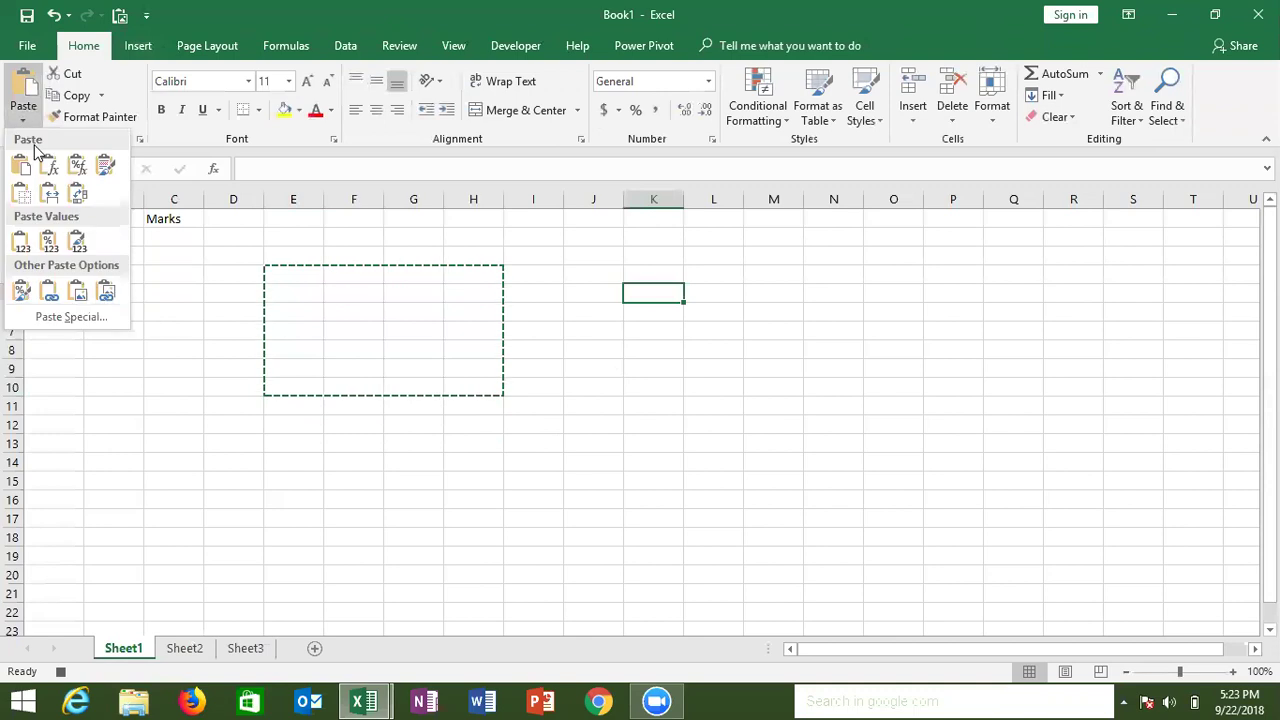
left_click(22, 243)
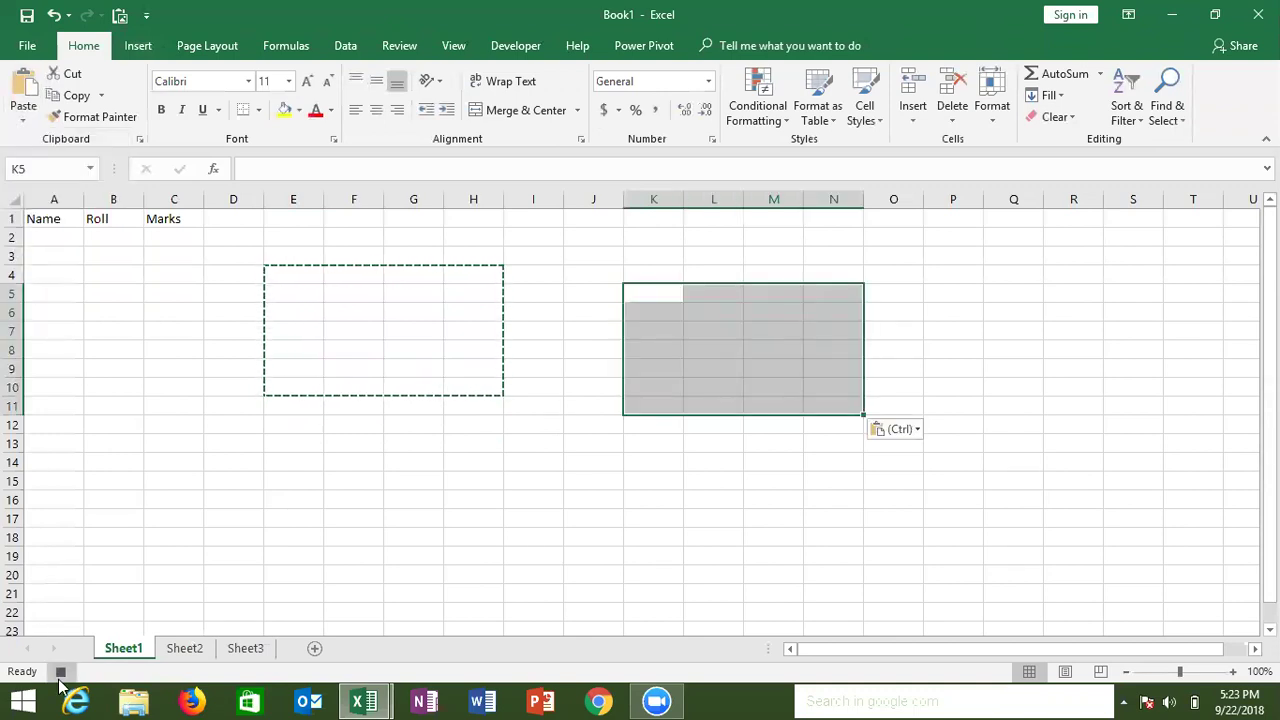
left_click(362, 700)
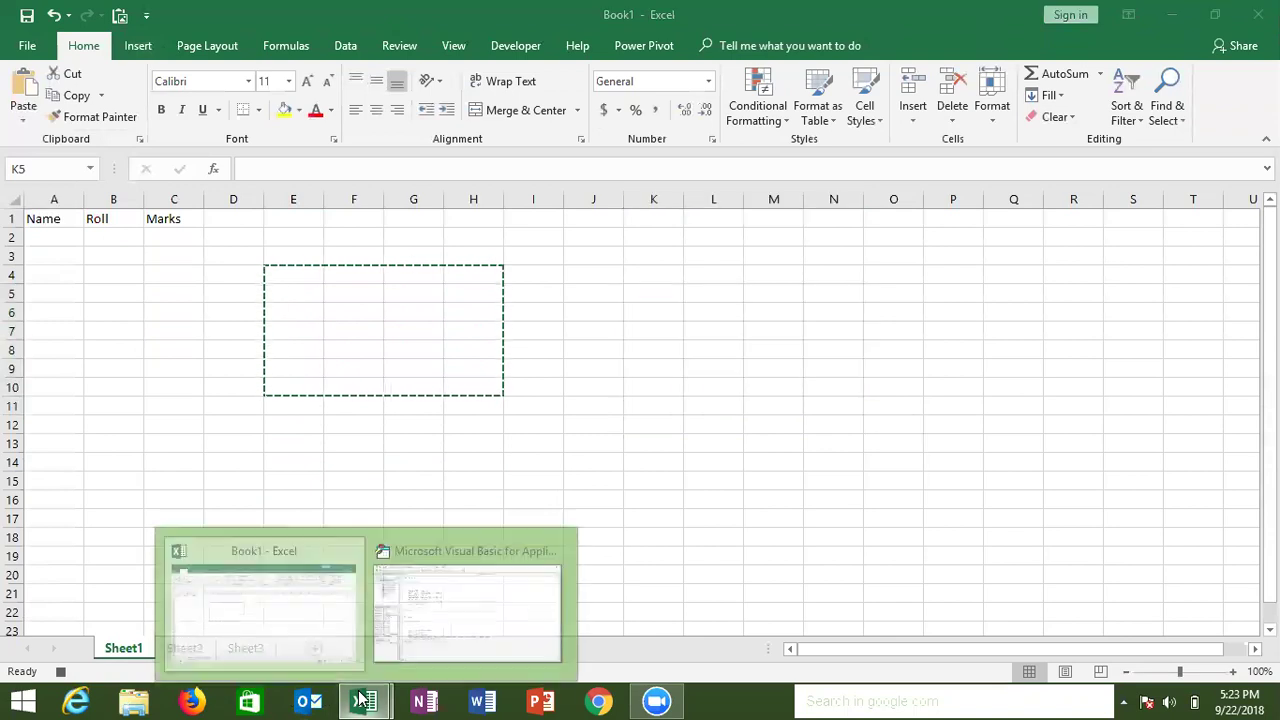
left_click(457, 615)
Highlight Macro2's Selection.Copy through Transpose:=False lines, then return to the workbook.
left_click_drag(237, 484, 710, 542)
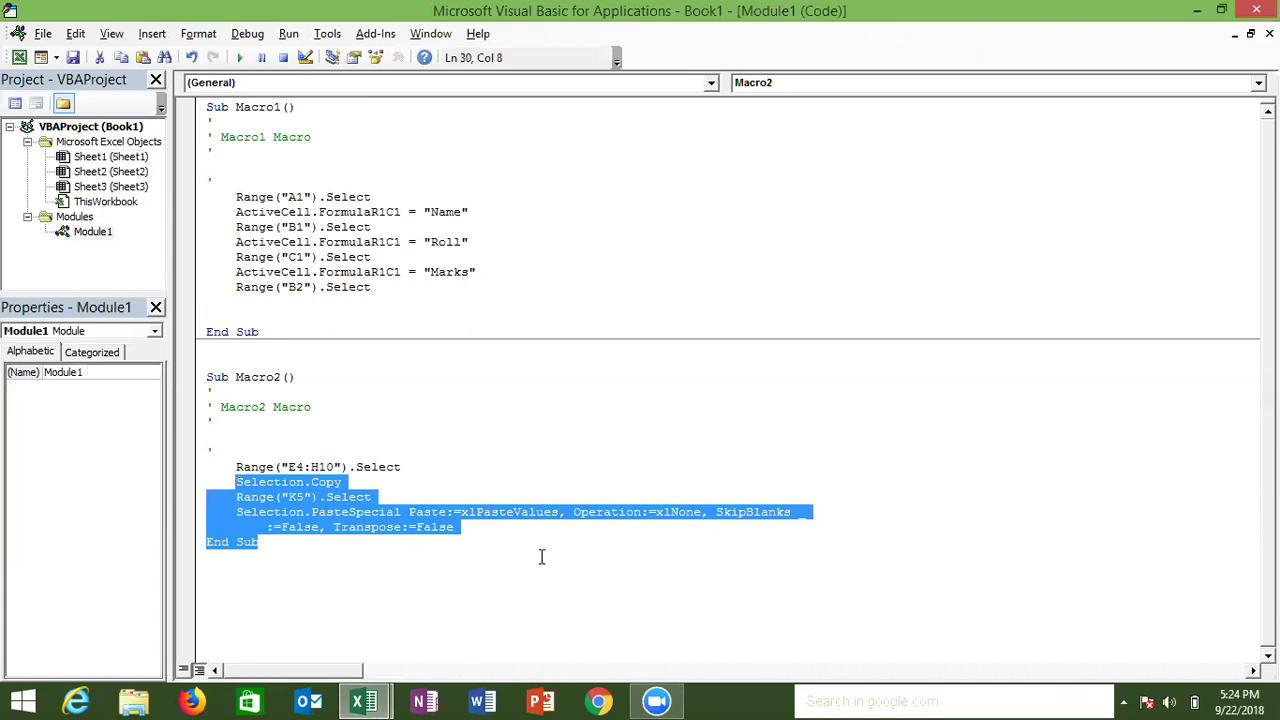
left_click(349, 562)
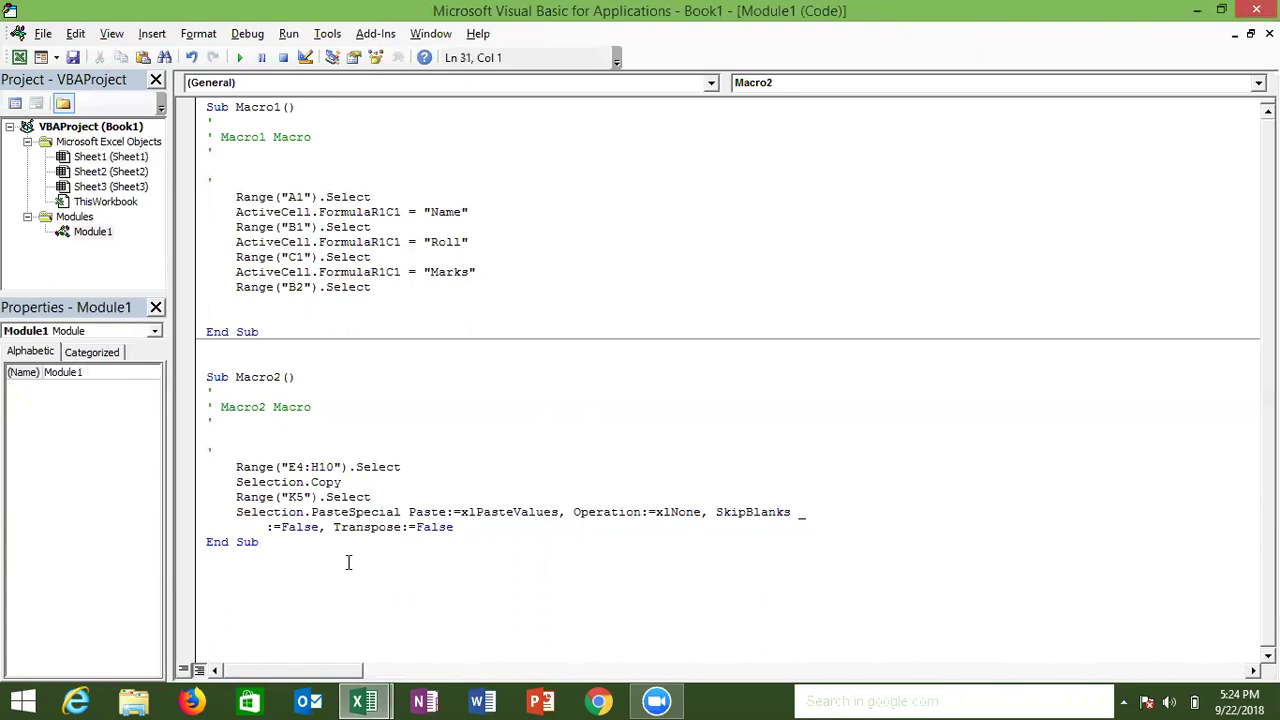
left_click(372, 530)
key("alt+F11")
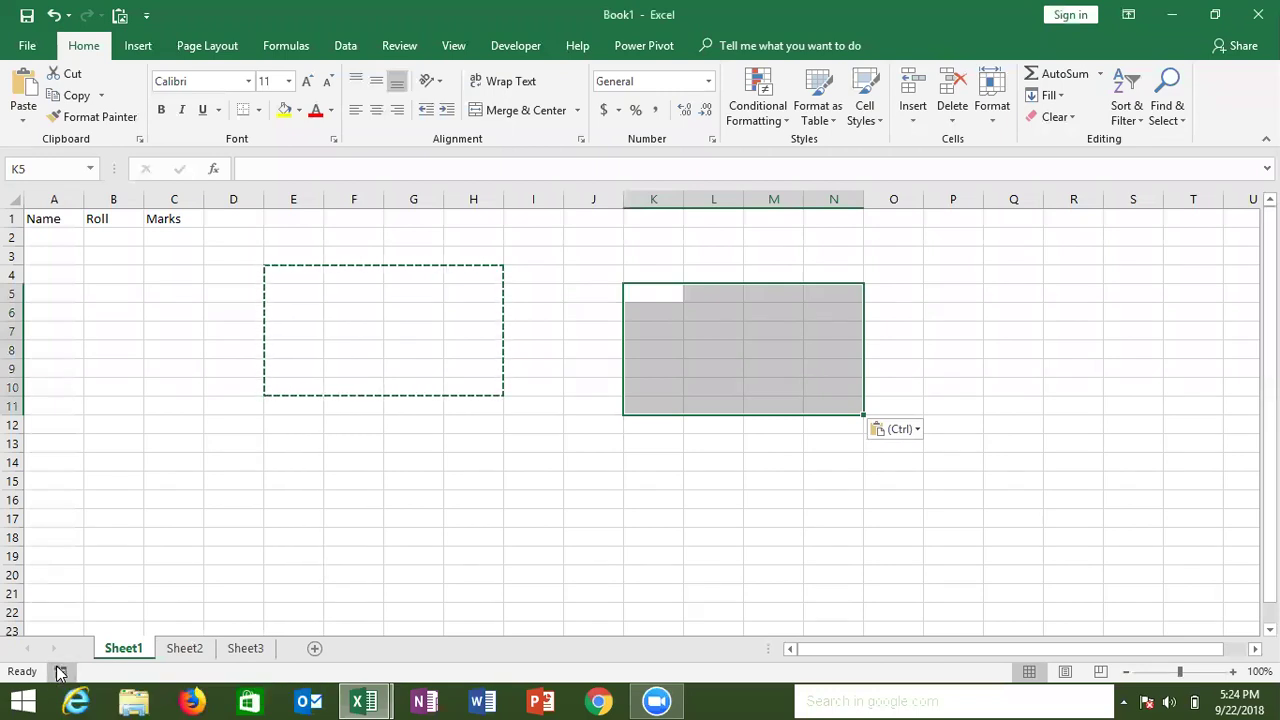
Deselect the pasted range at C17 and cancel the E4:H10 copy marquee.
left_click(170, 520)
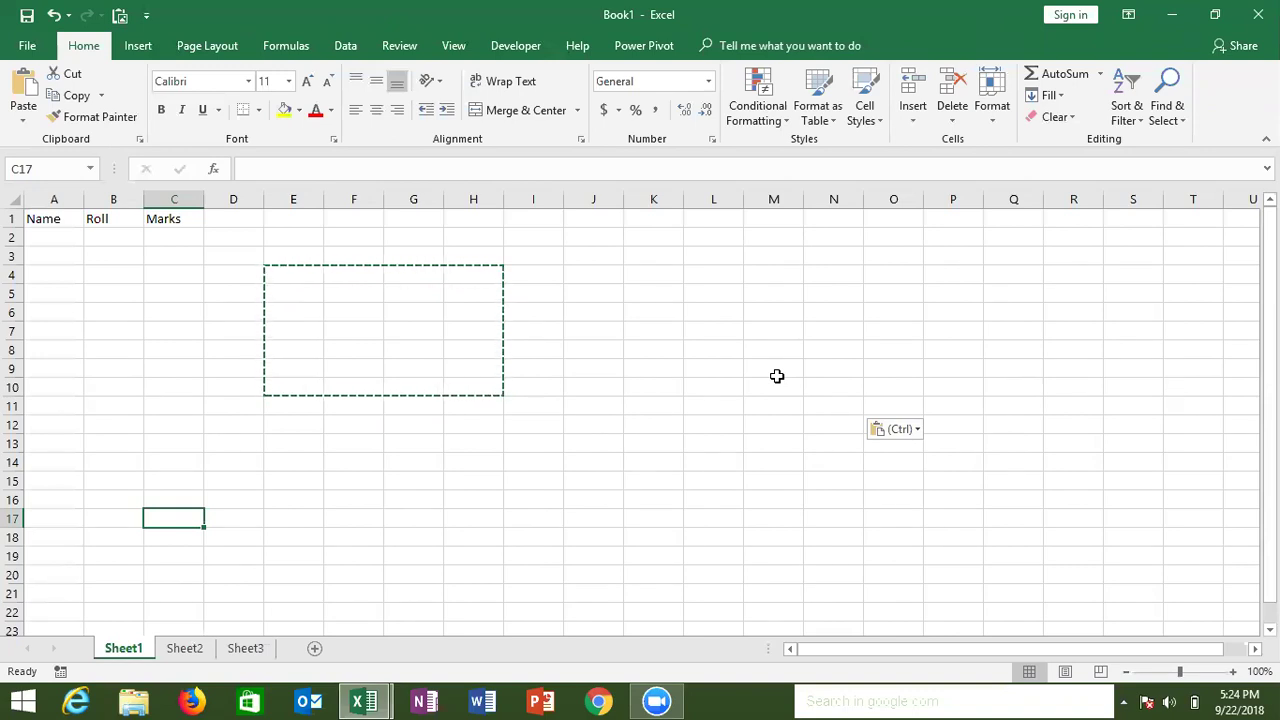
key("Escape")
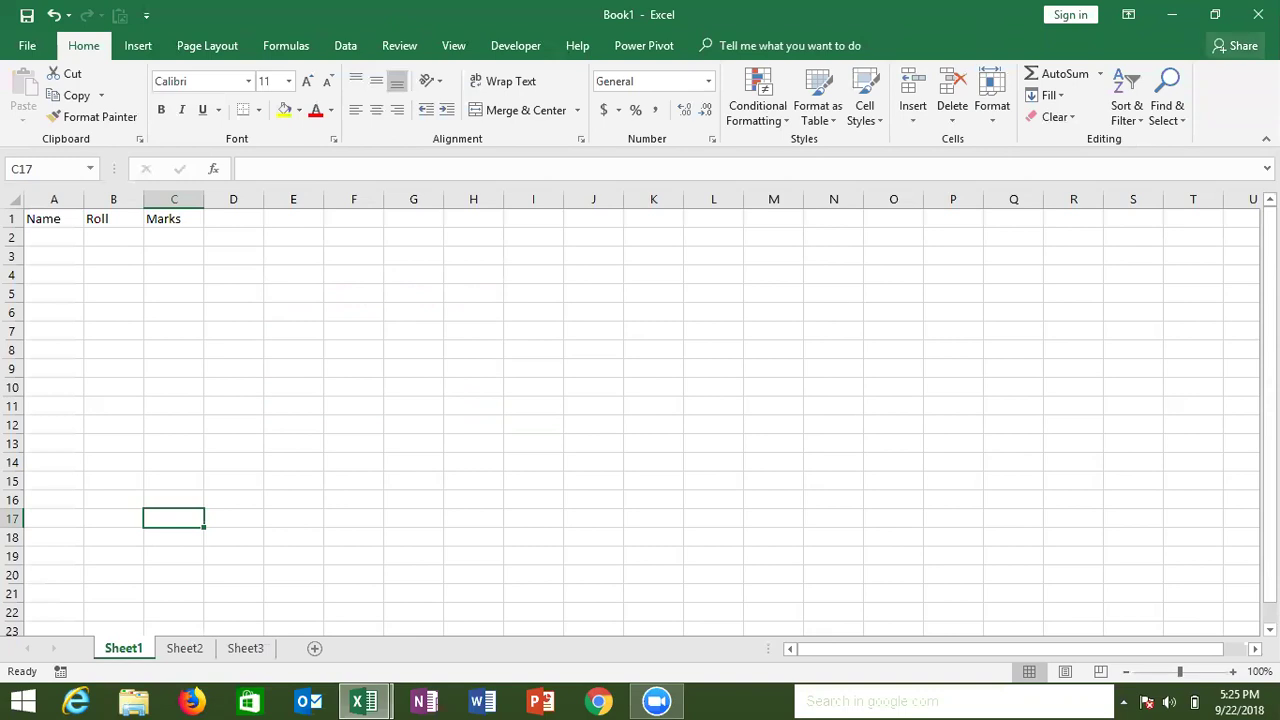
Close Book1 with Don't Save and relaunch Excel from the taskbar.
left_click(1258, 14)
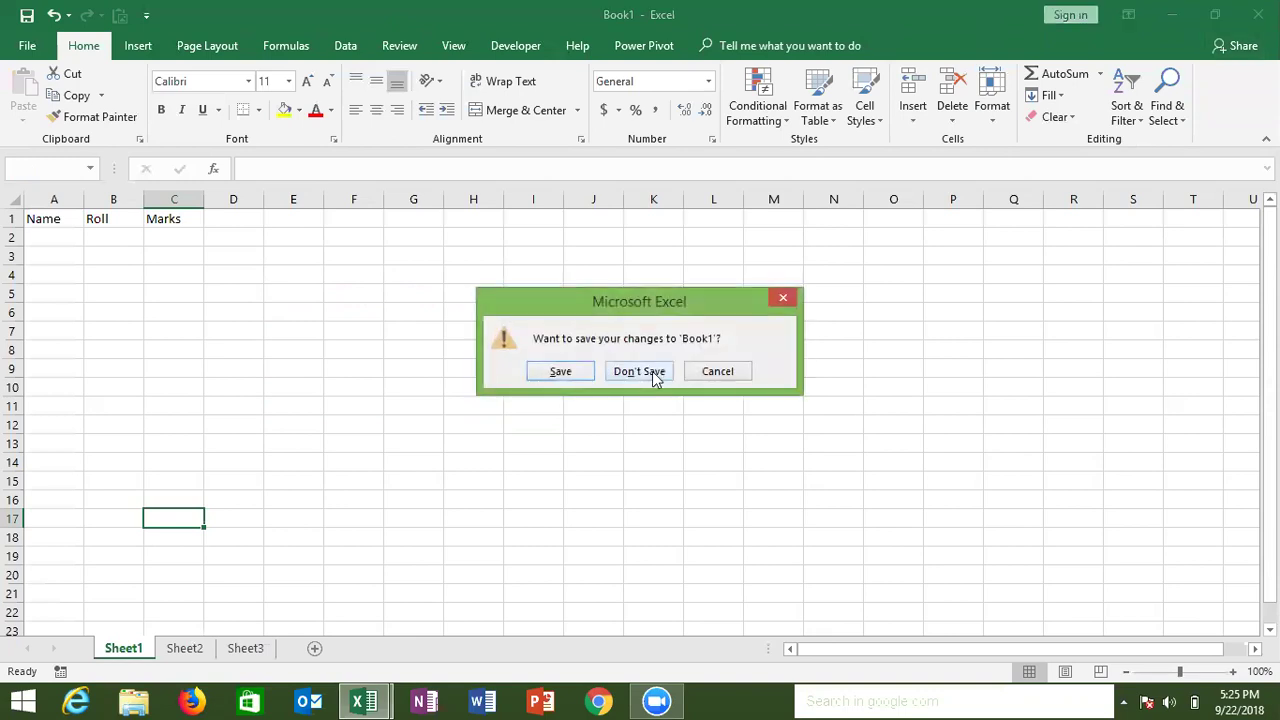
left_click(652, 371)
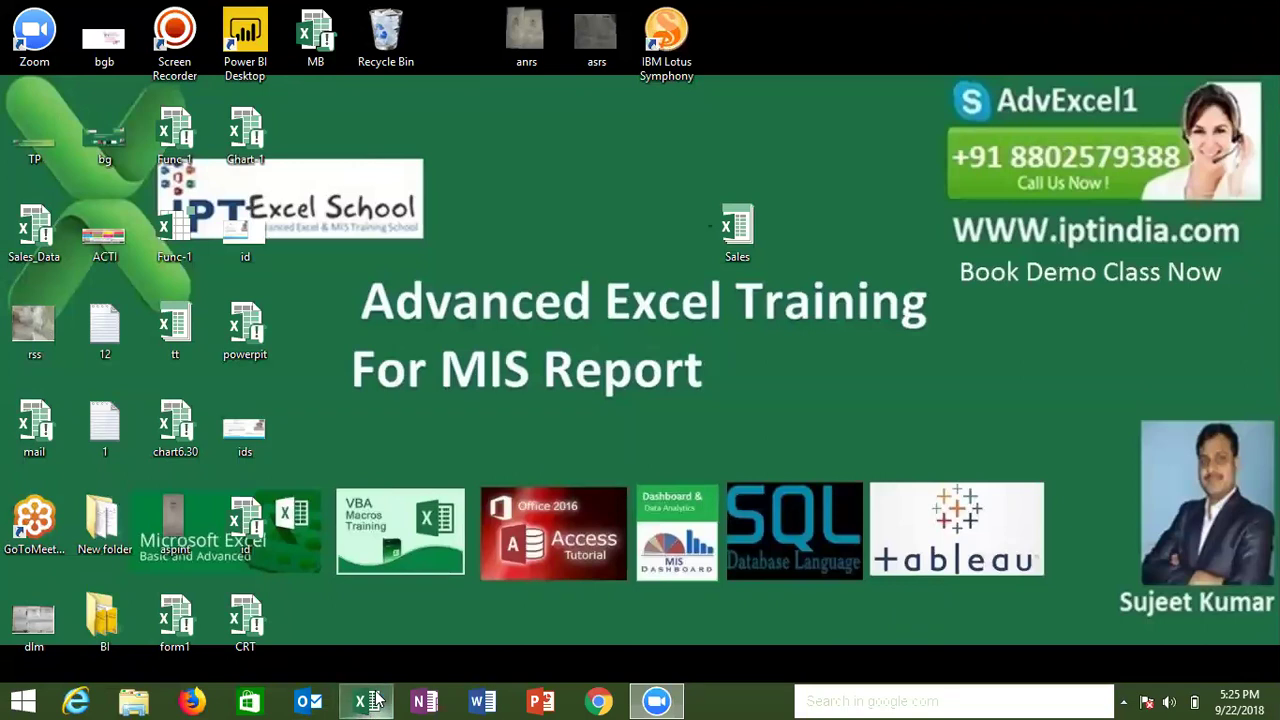
left_click(375, 700)
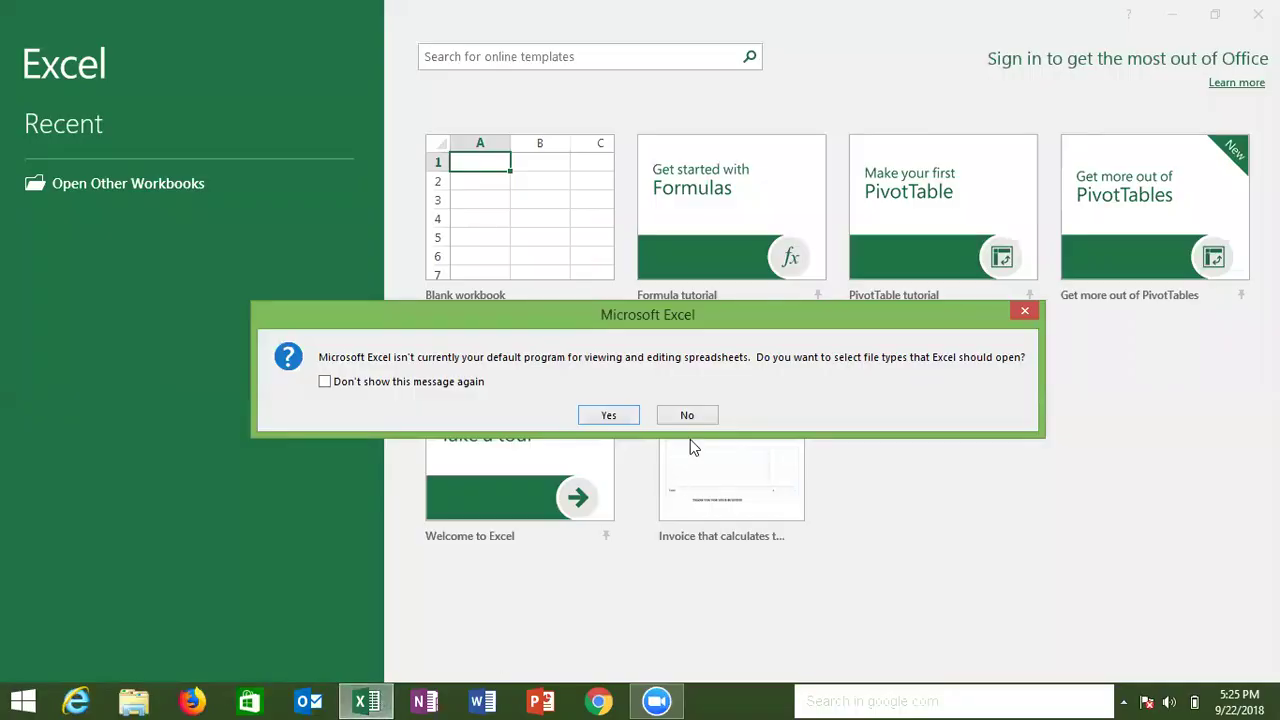
Decline the default-program prompt and open Sales_Data from the Recent list.
left_click(699, 422)
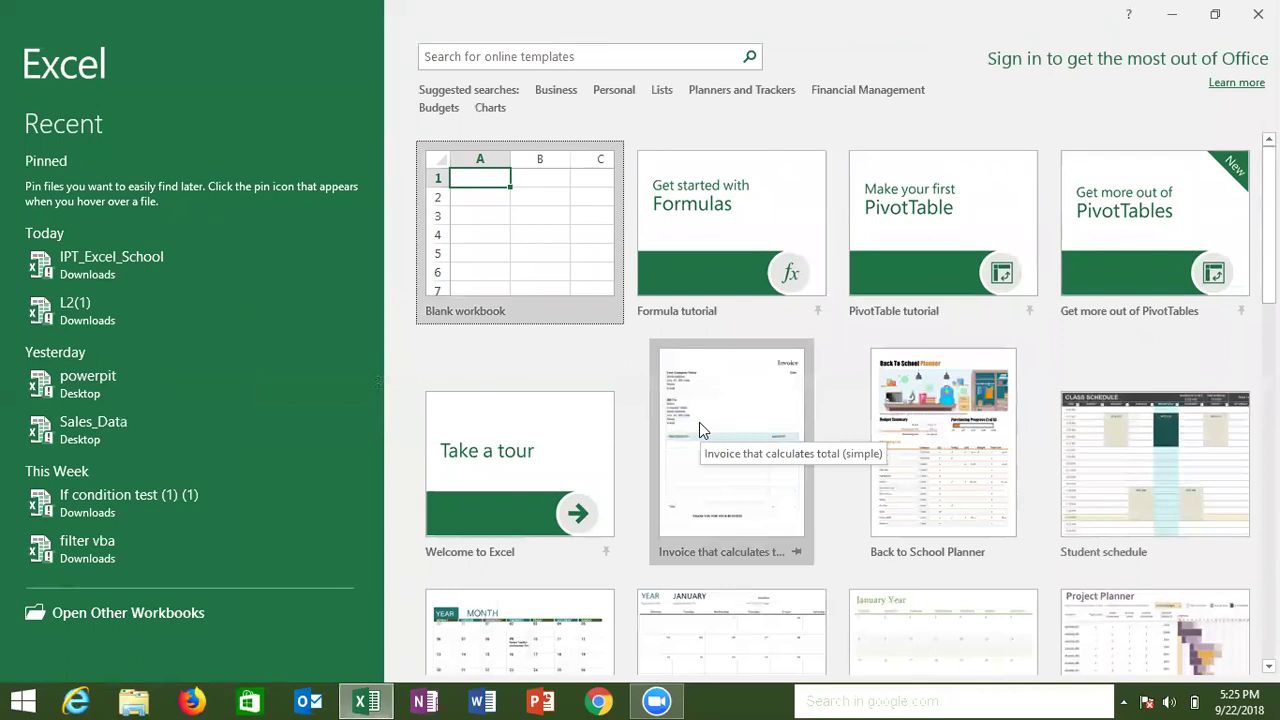
left_click(101, 431)
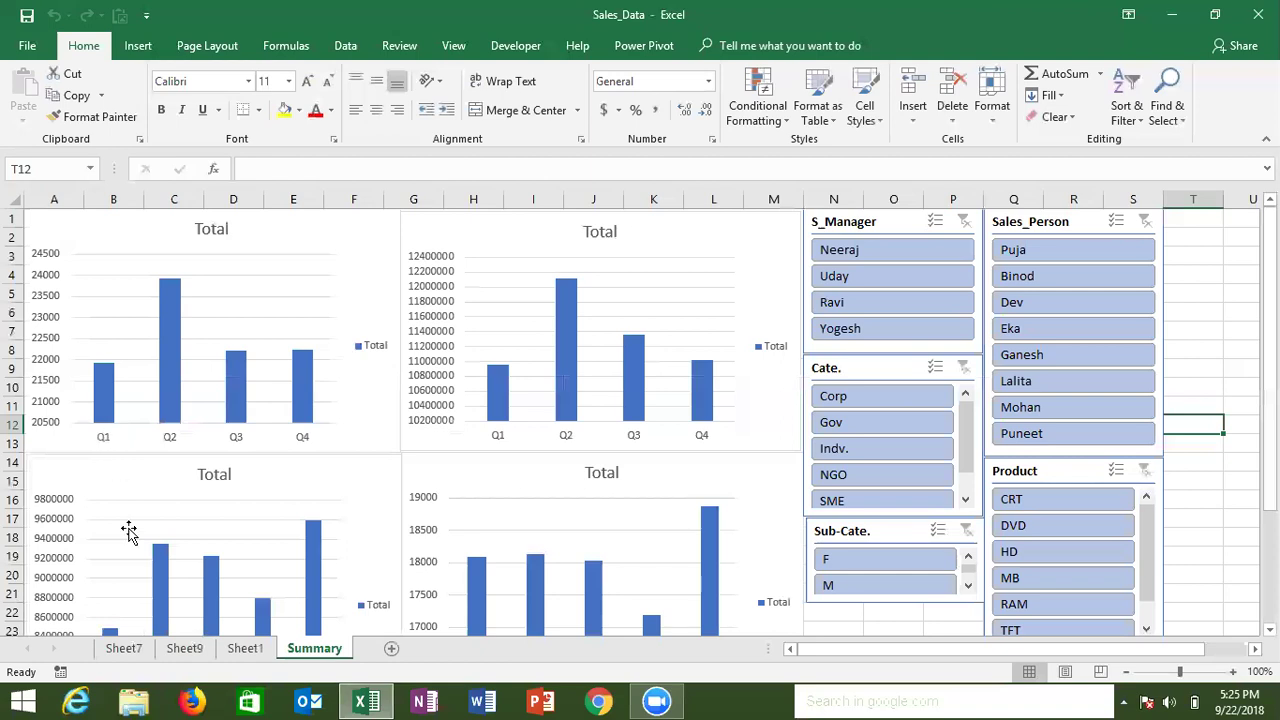
Select and copy the whole sales data table on Sales_Data's Sheet1.
left_click(124, 648)
left_click(243, 648)
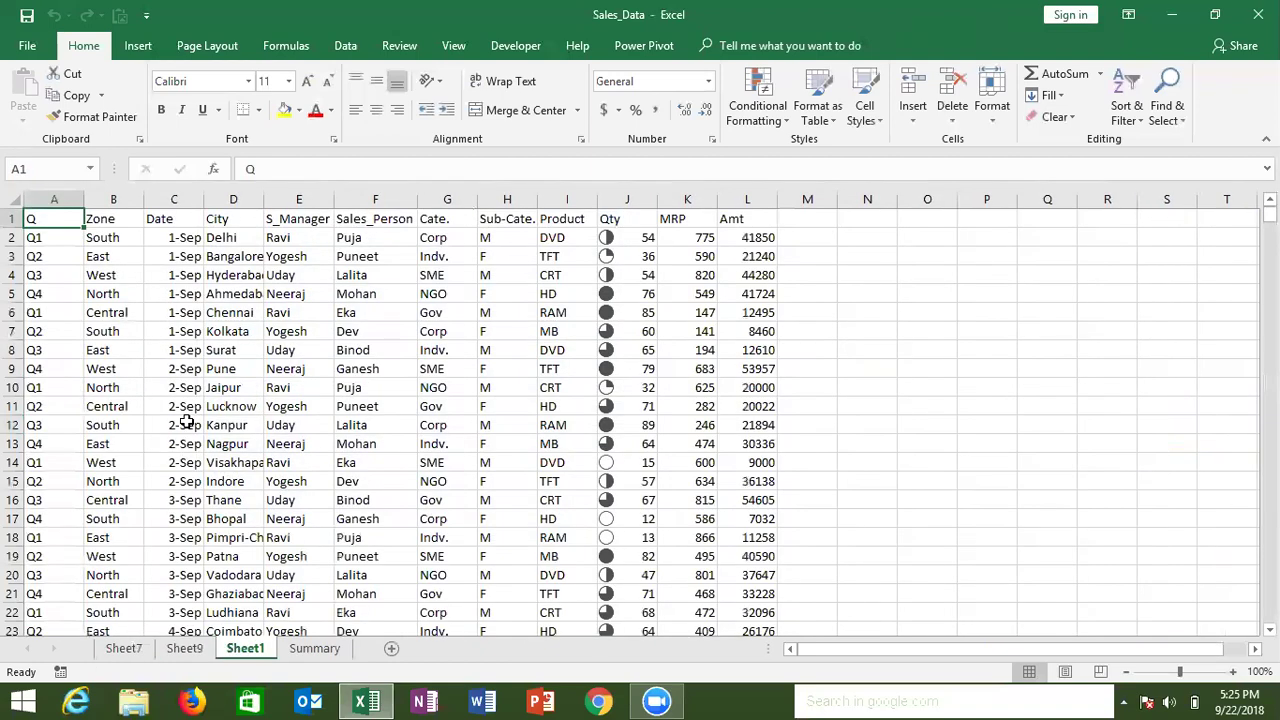
key("ctrl+shift+Right")
key("ctrl+shift+Down")
key("ctrl+c")
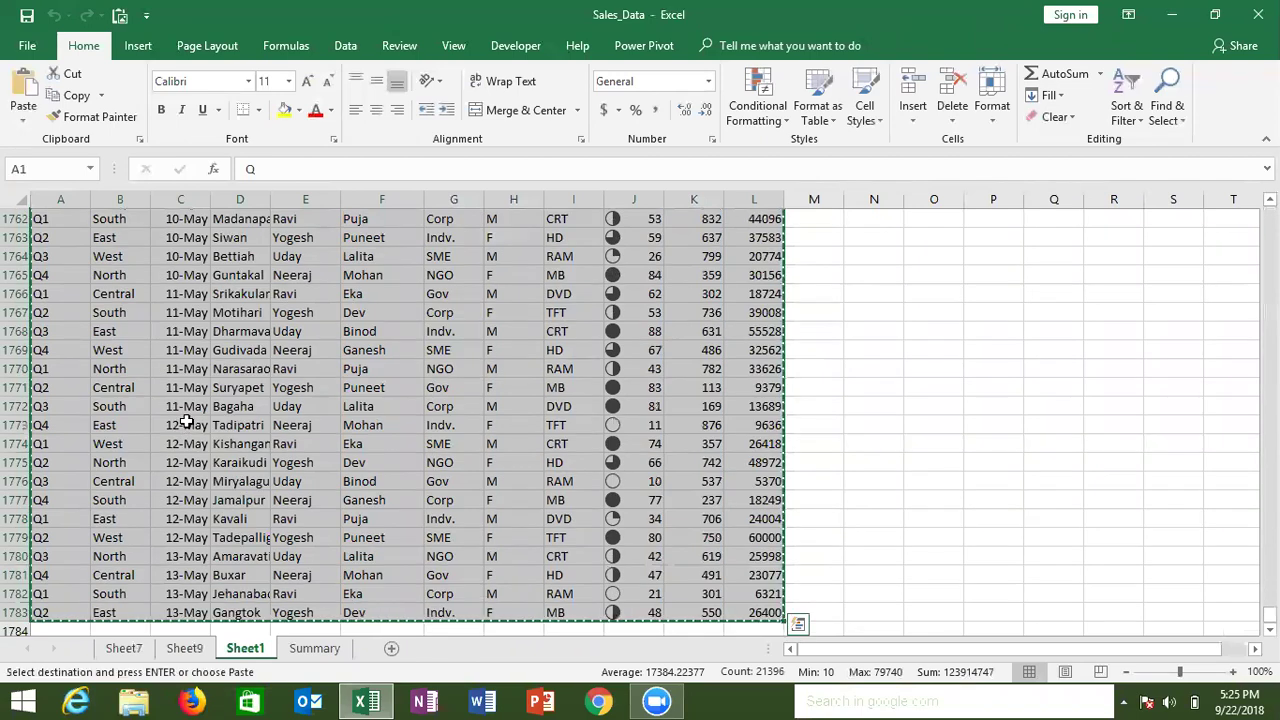
Paste the table as values into a new workbook, then close Sales_Data.
key("ctrl+n")
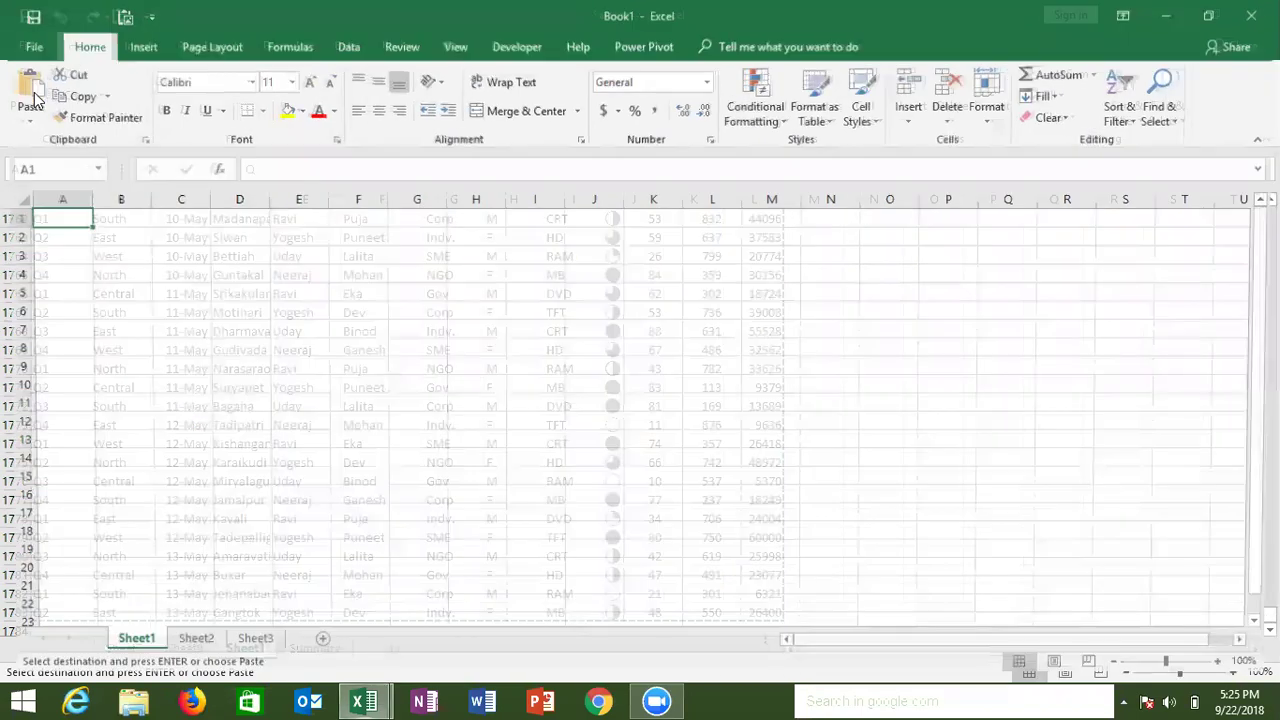
left_click(24, 118)
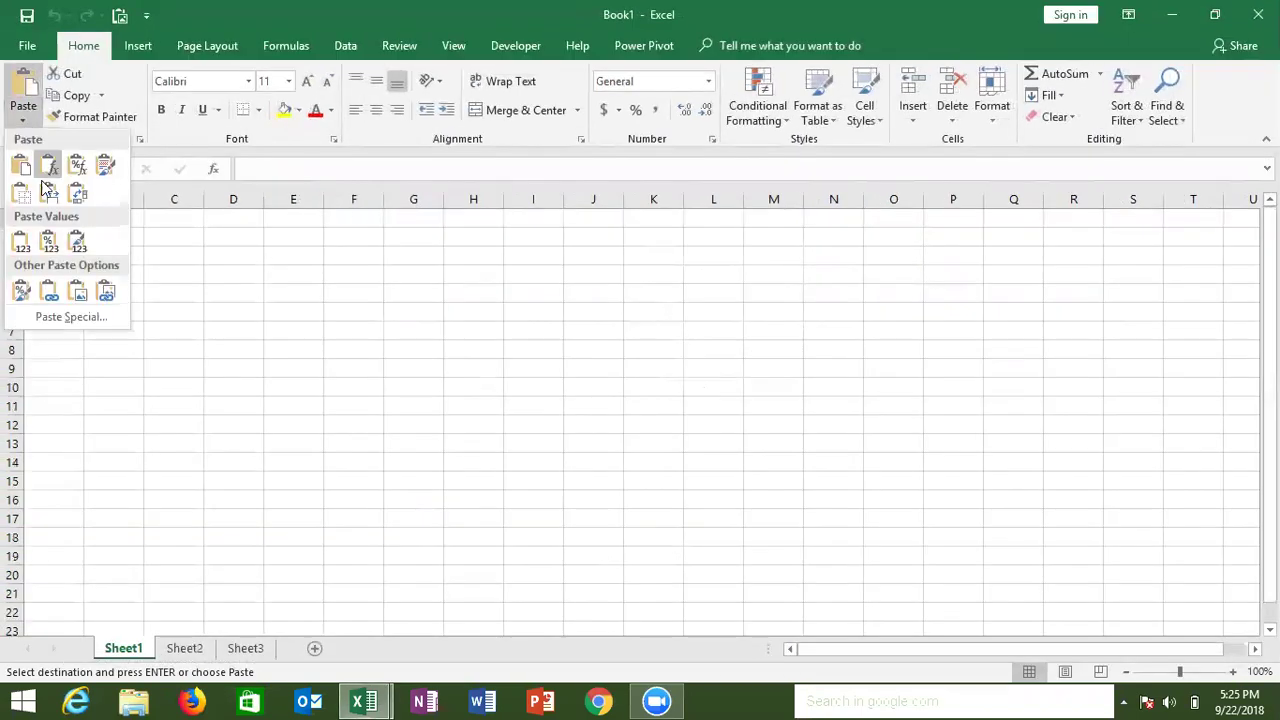
left_click(21, 245)
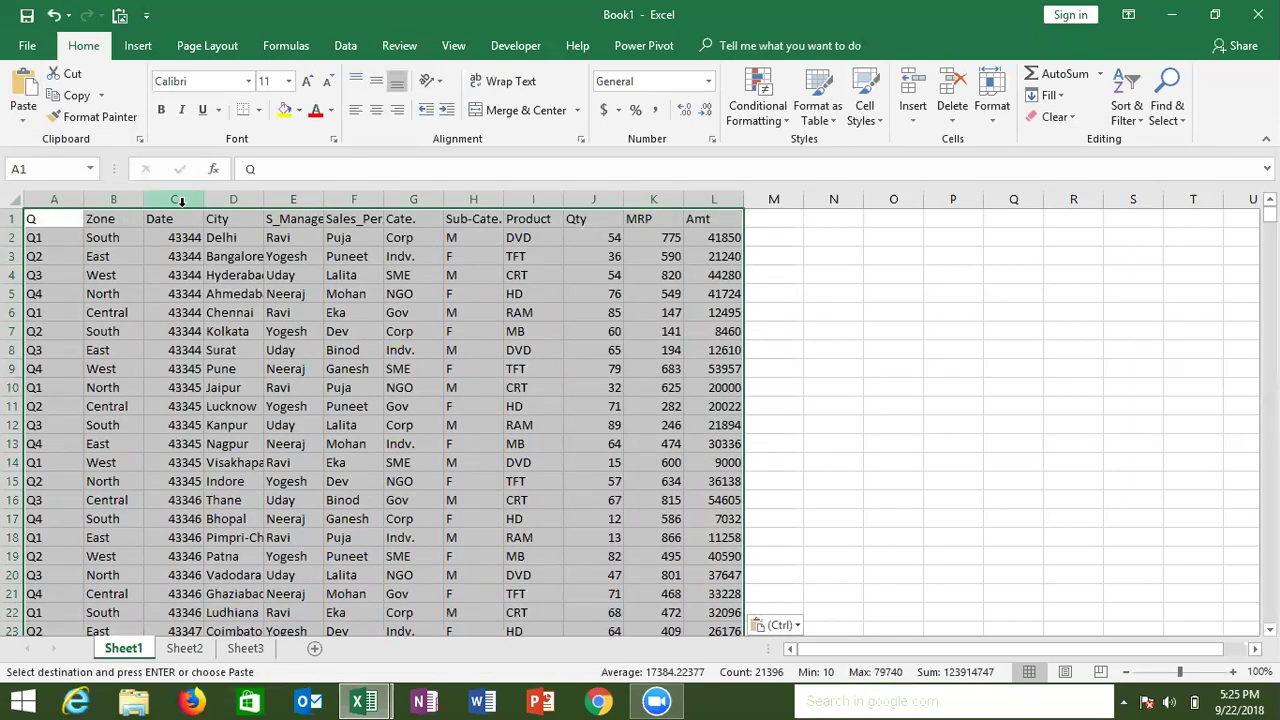
left_click(181, 201)
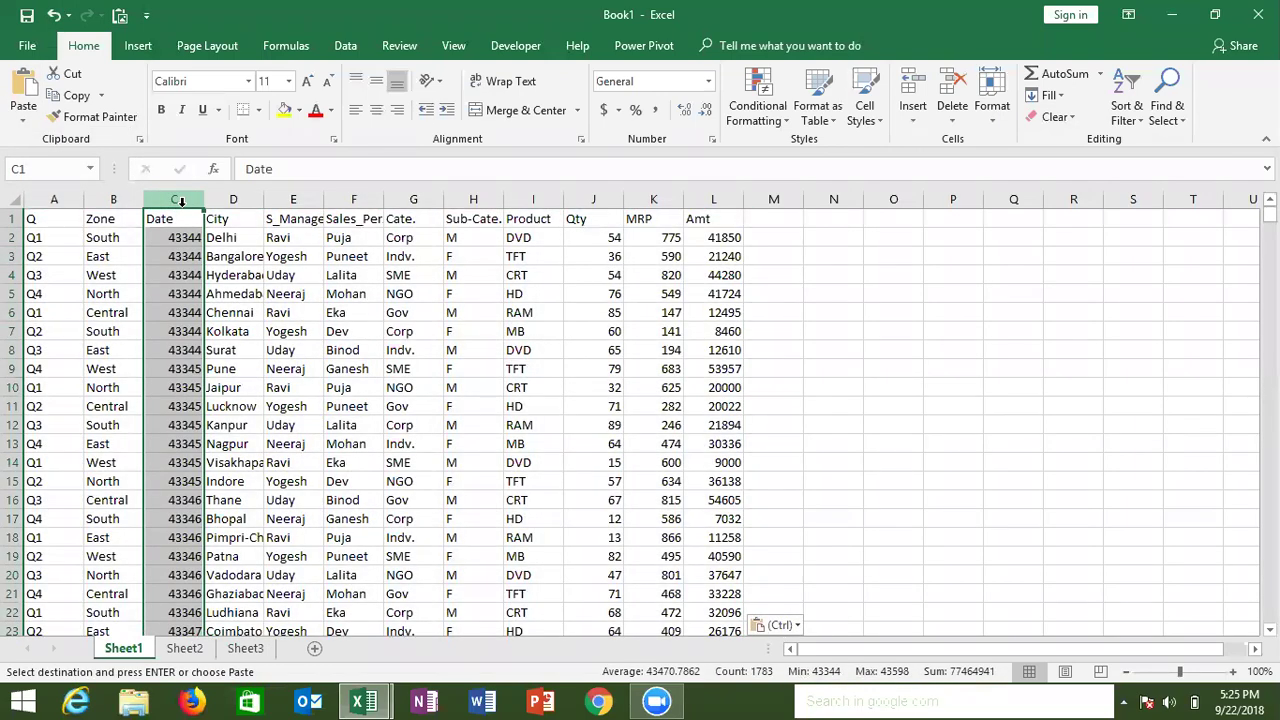
key("Escape")
key("ctrl+Tab")
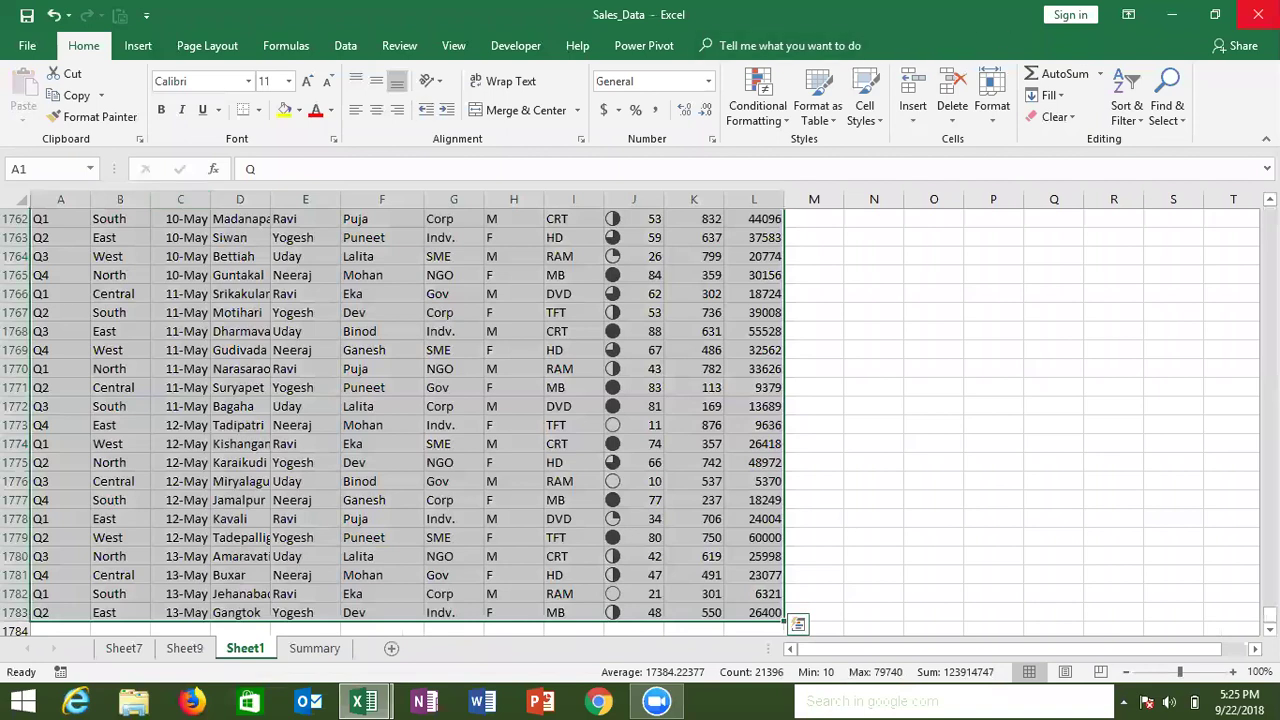
left_click(1258, 14)
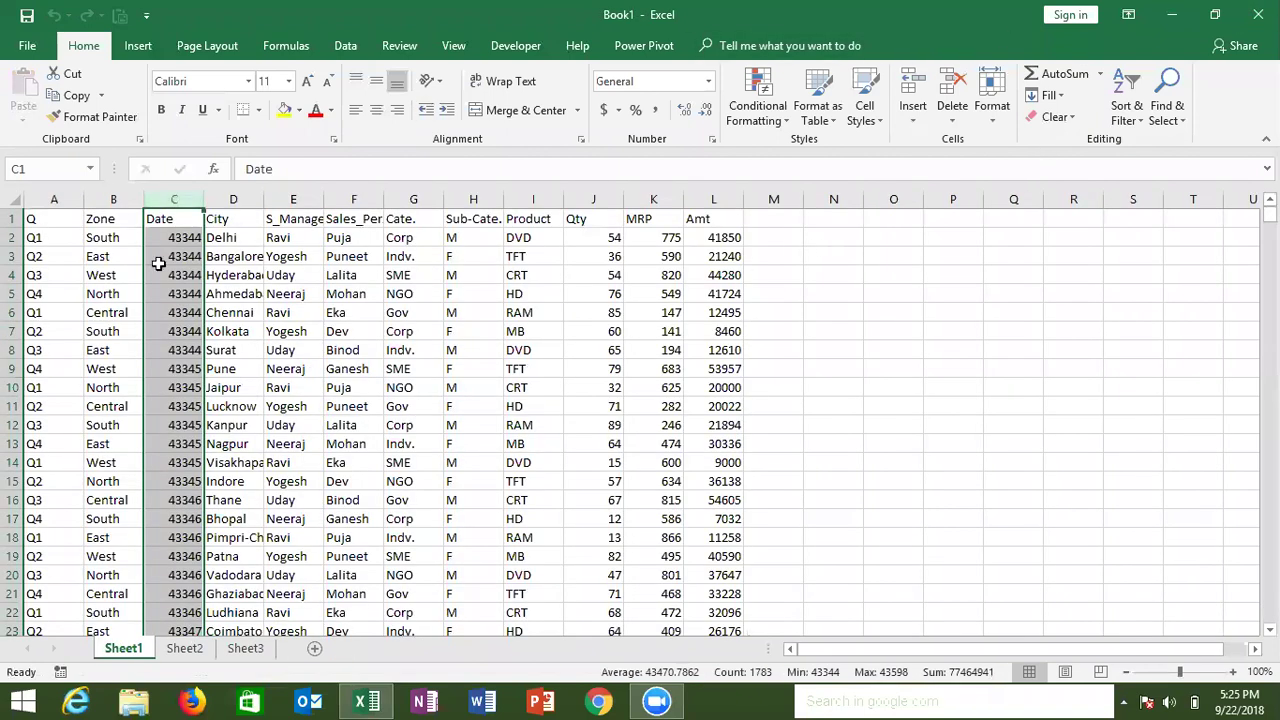
Save the workbook to the Desktop as 'VBA day-1', an Excel Macro-Enabled Workbook.
left_click(32, 45)
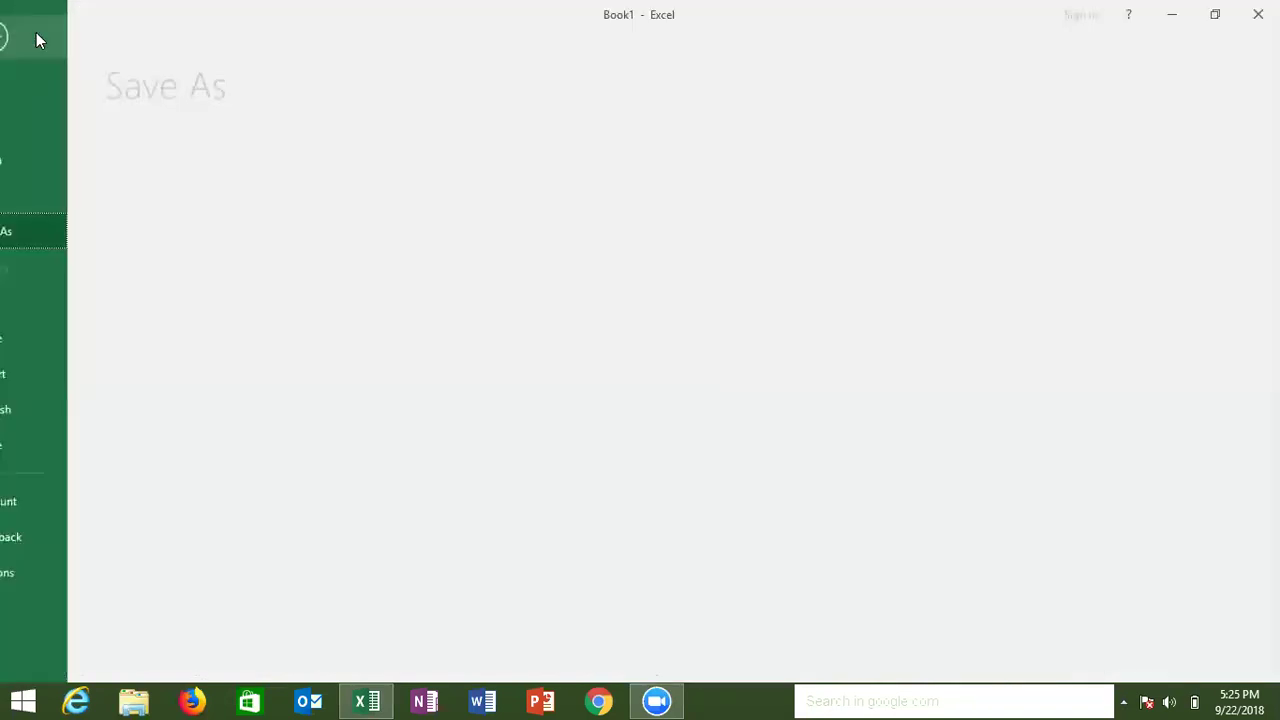
left_click(512, 232)
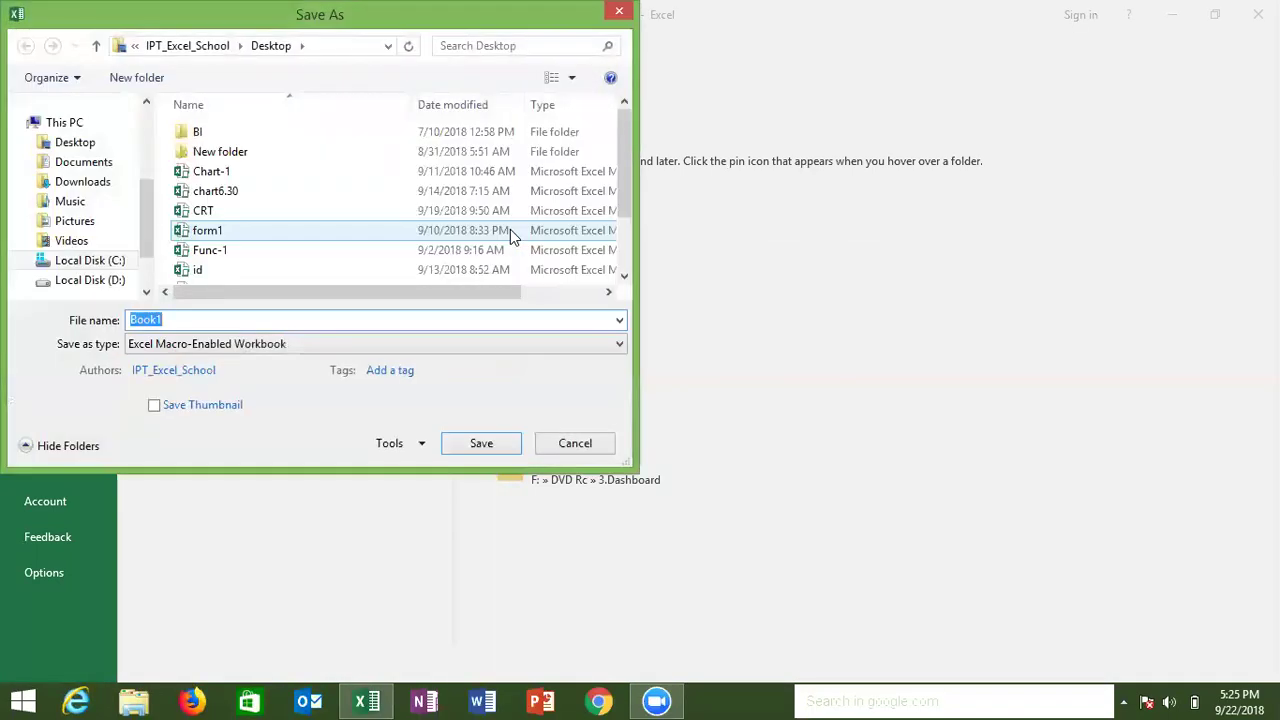
type("VBA day-")
type("1")
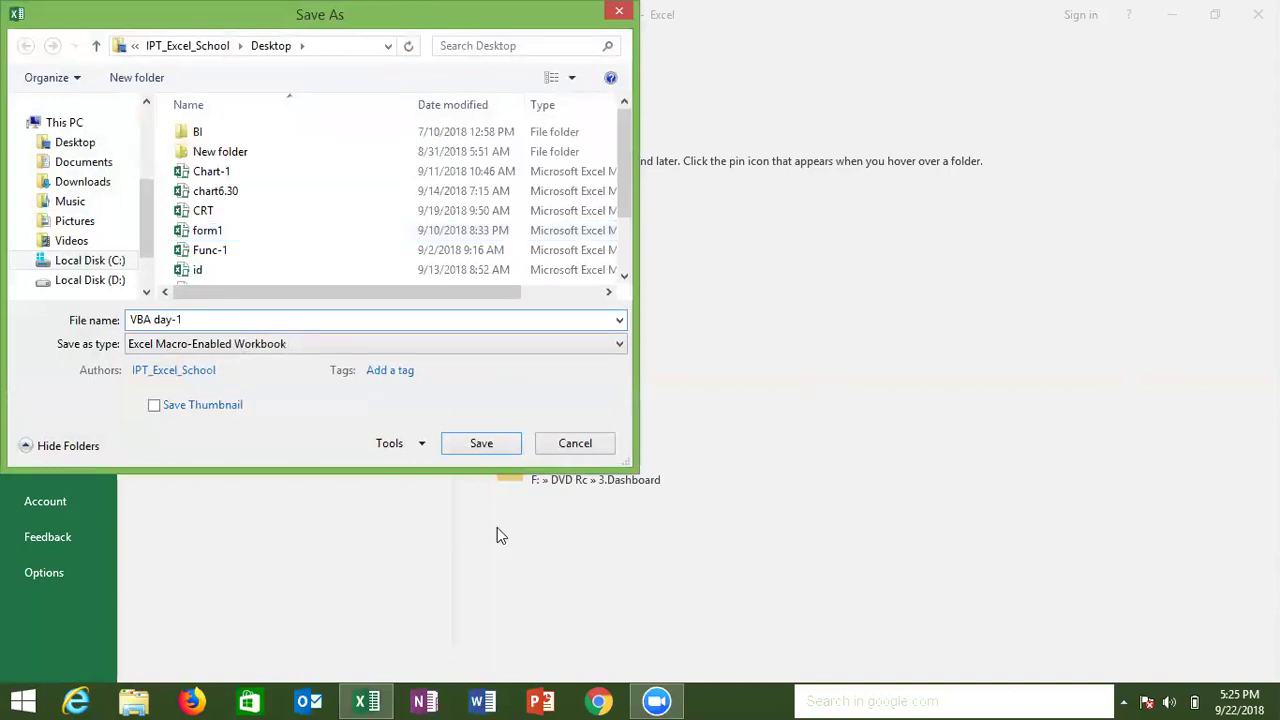
left_click(479, 443)
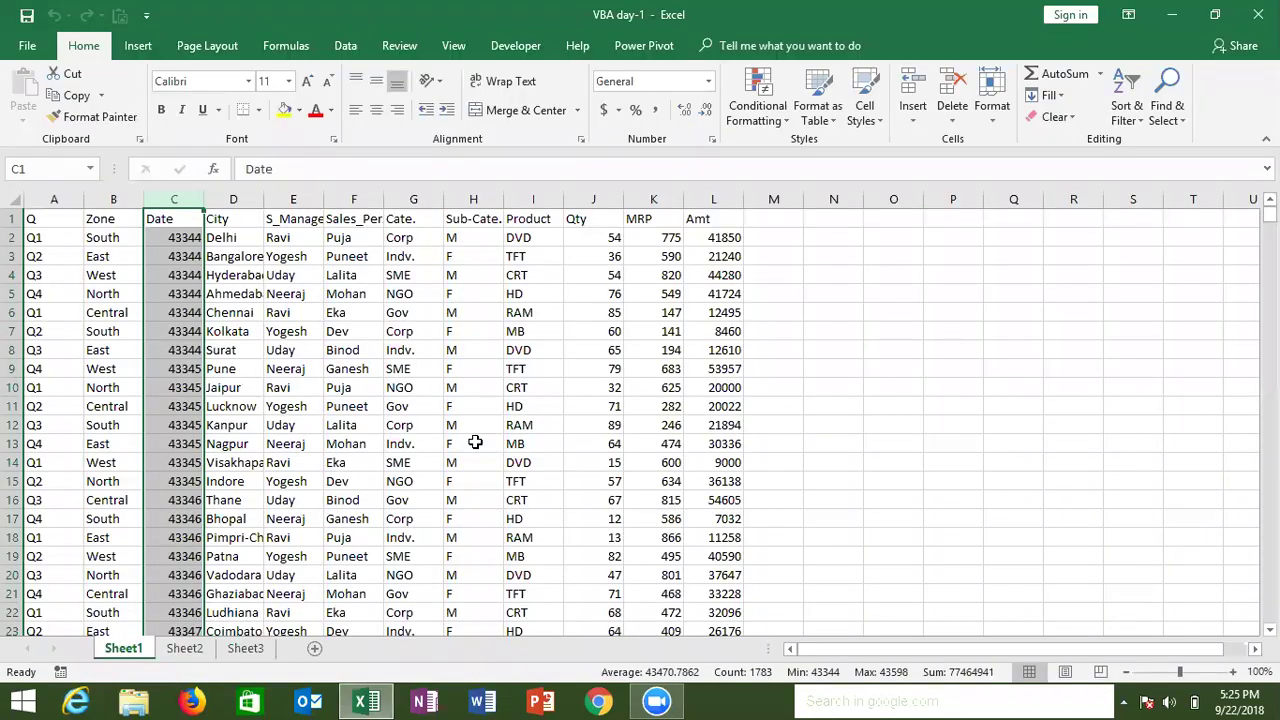
Format column C as dates so values show like 1-Sep-18.
left_click(452, 294)
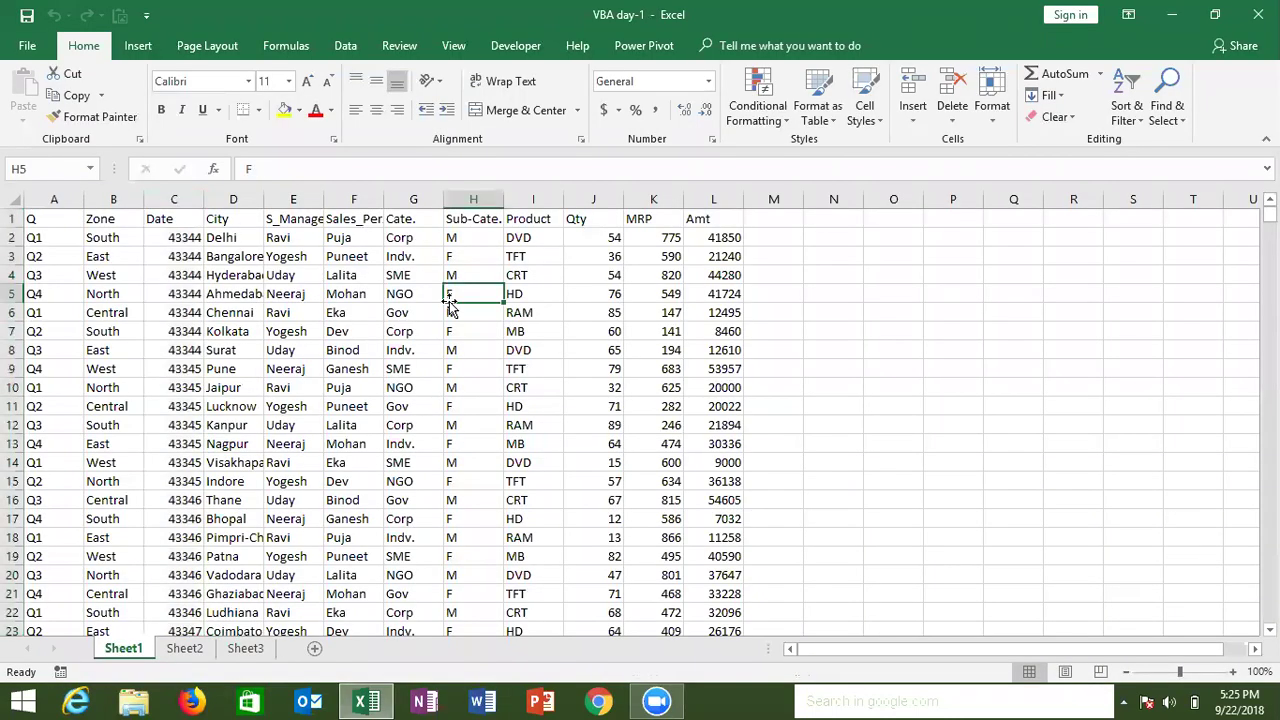
left_click(187, 203)
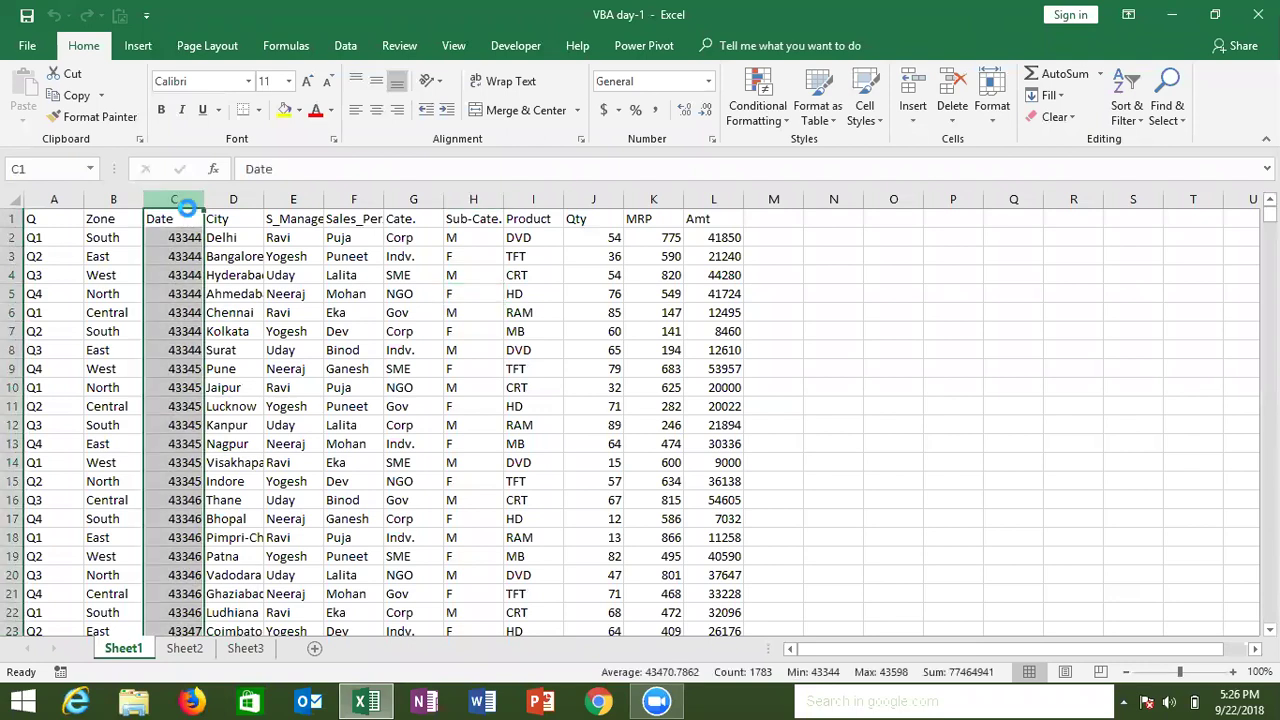
key("ctrl+shift+3")
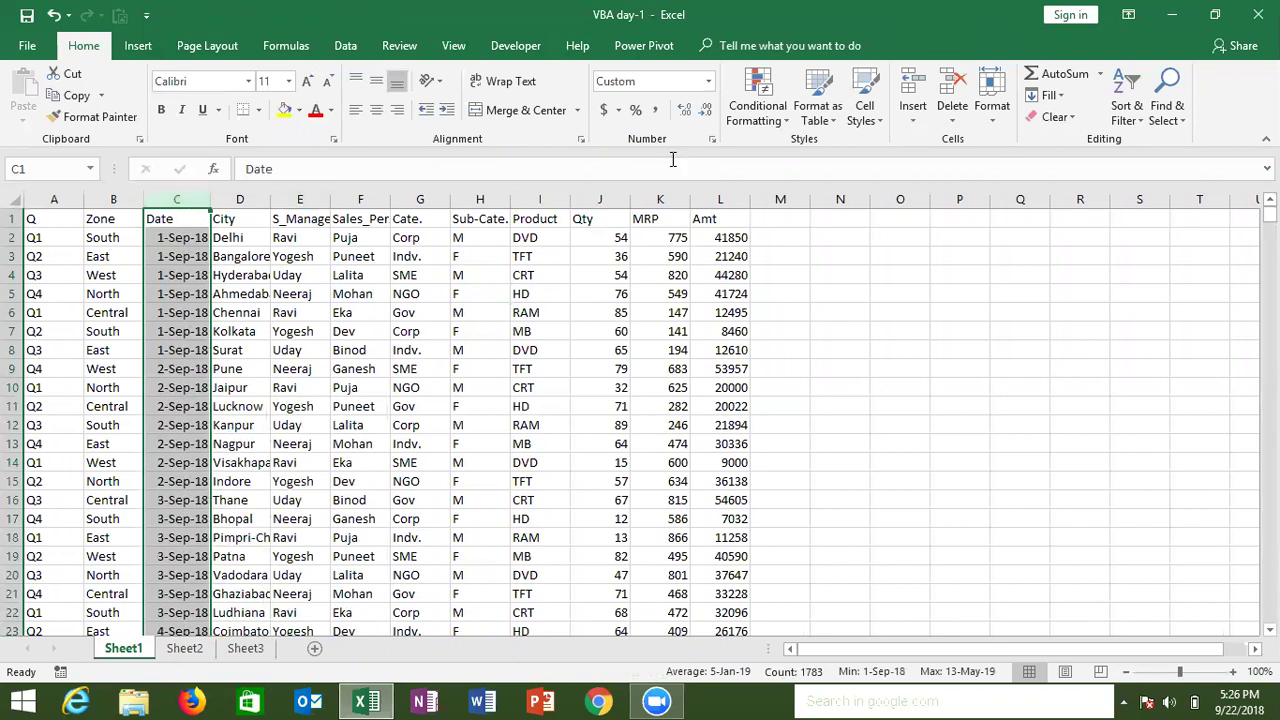
Toggle the header filters on and off, then minimise Excel to the desktop.
left_click(545, 195)
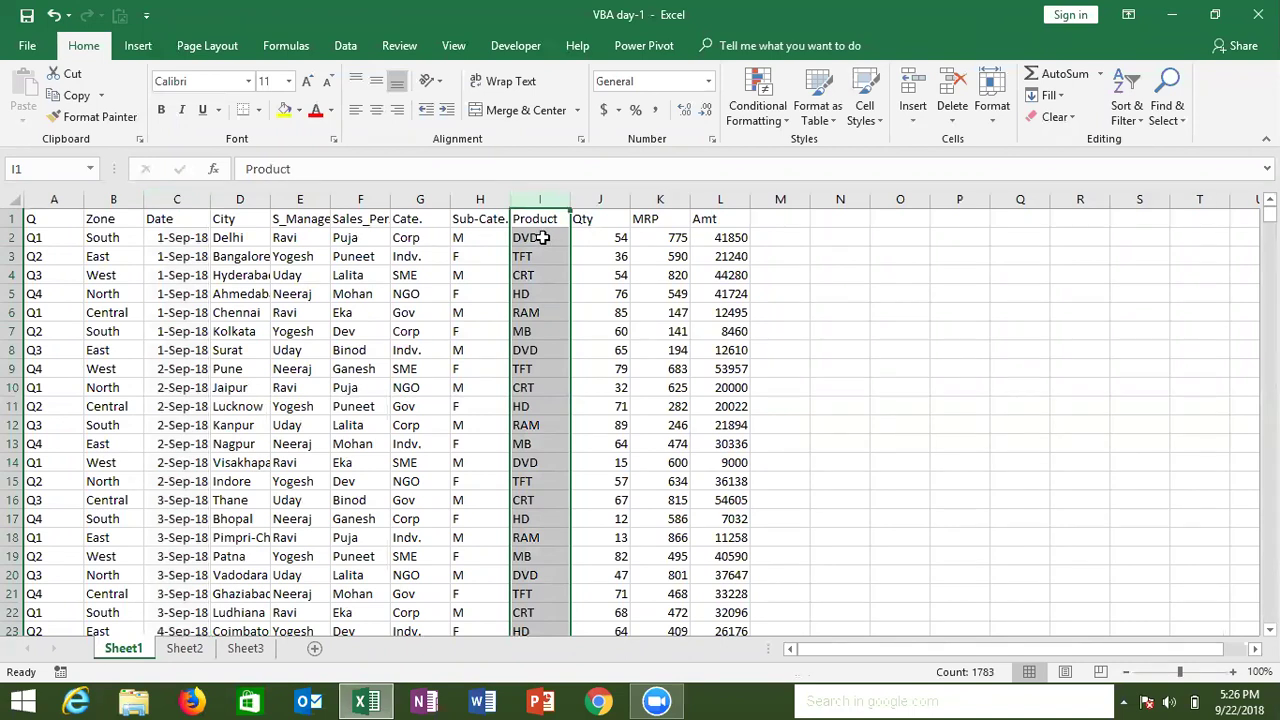
left_click(541, 238)
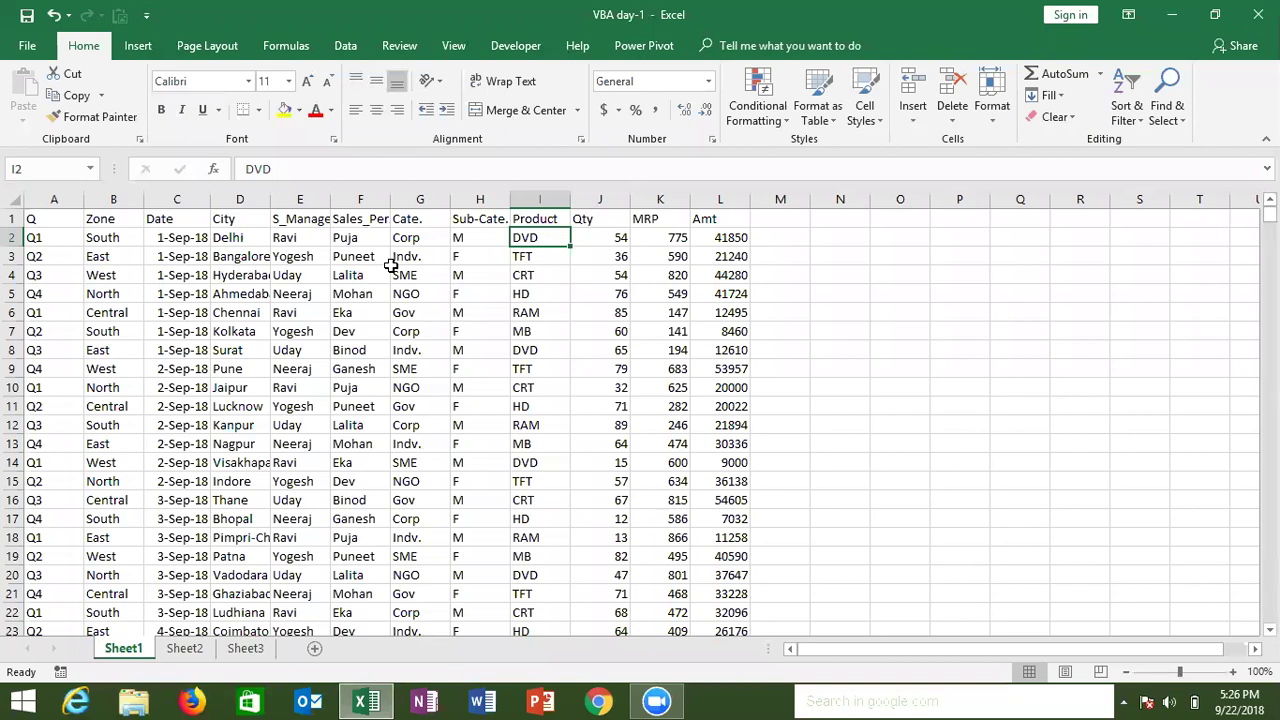
left_click(415, 222)
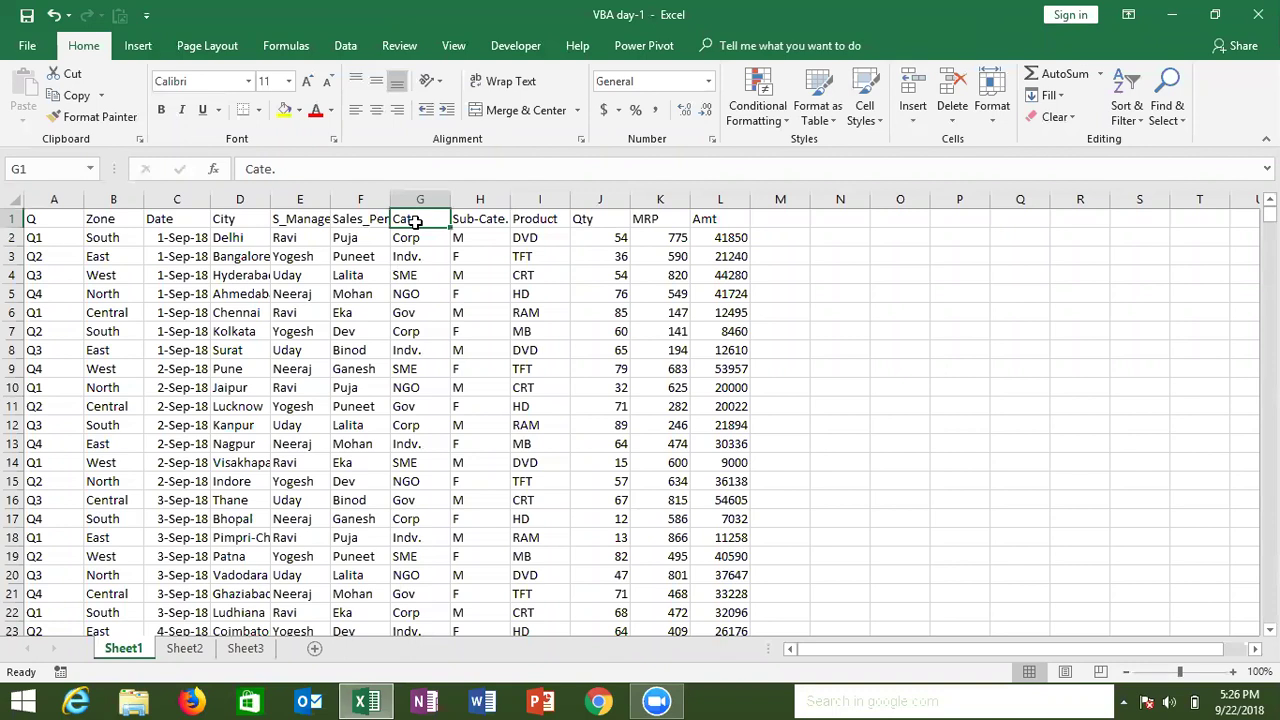
key("ctrl+shift+l")
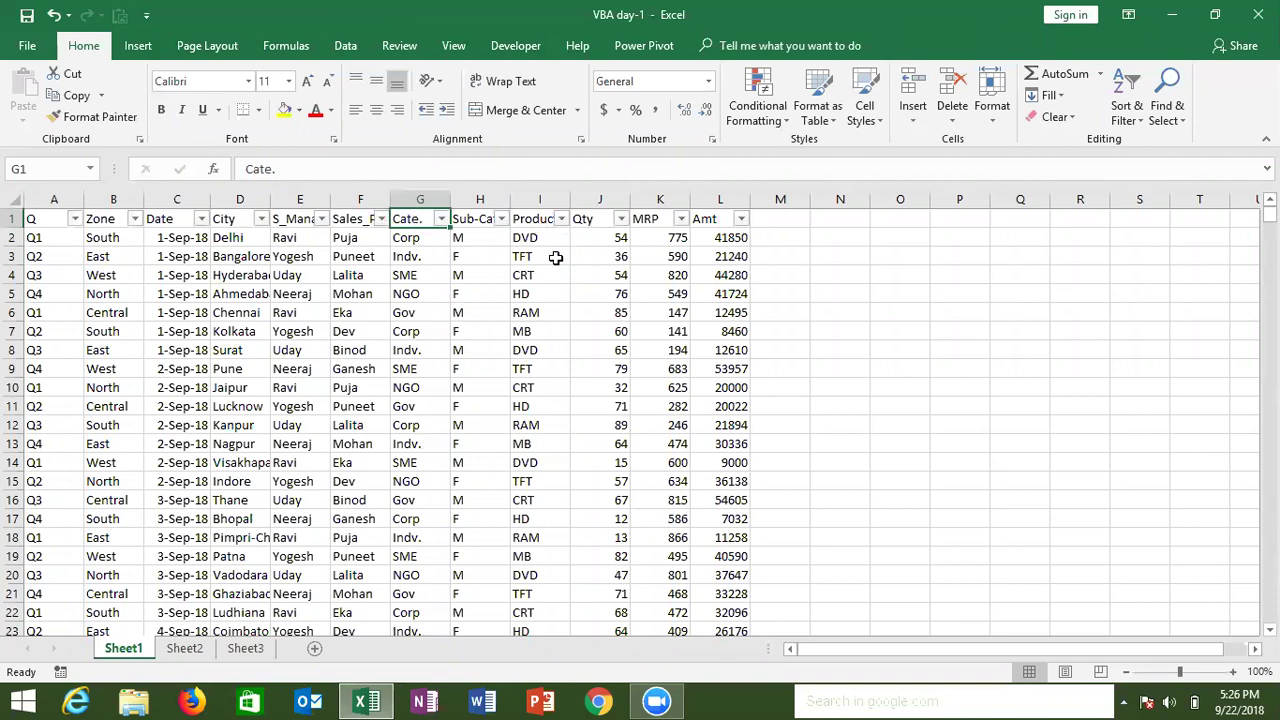
key("ctrl+shift+l")
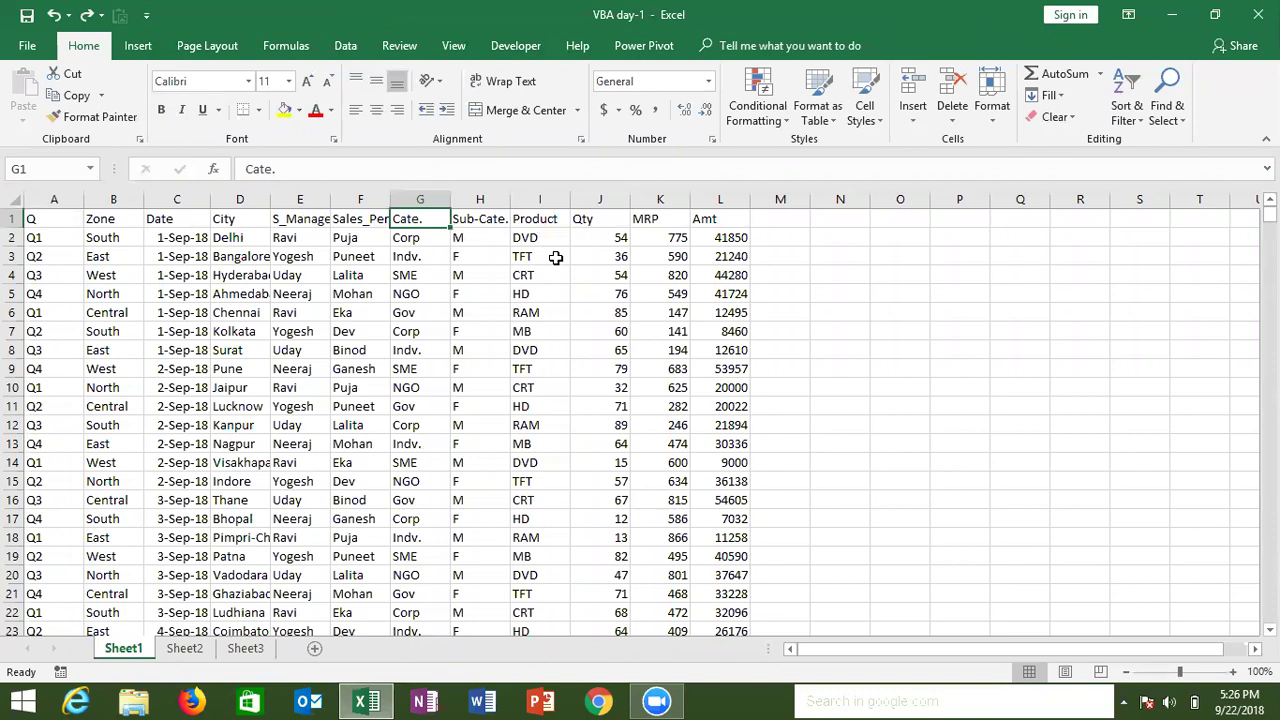
key("super+d")
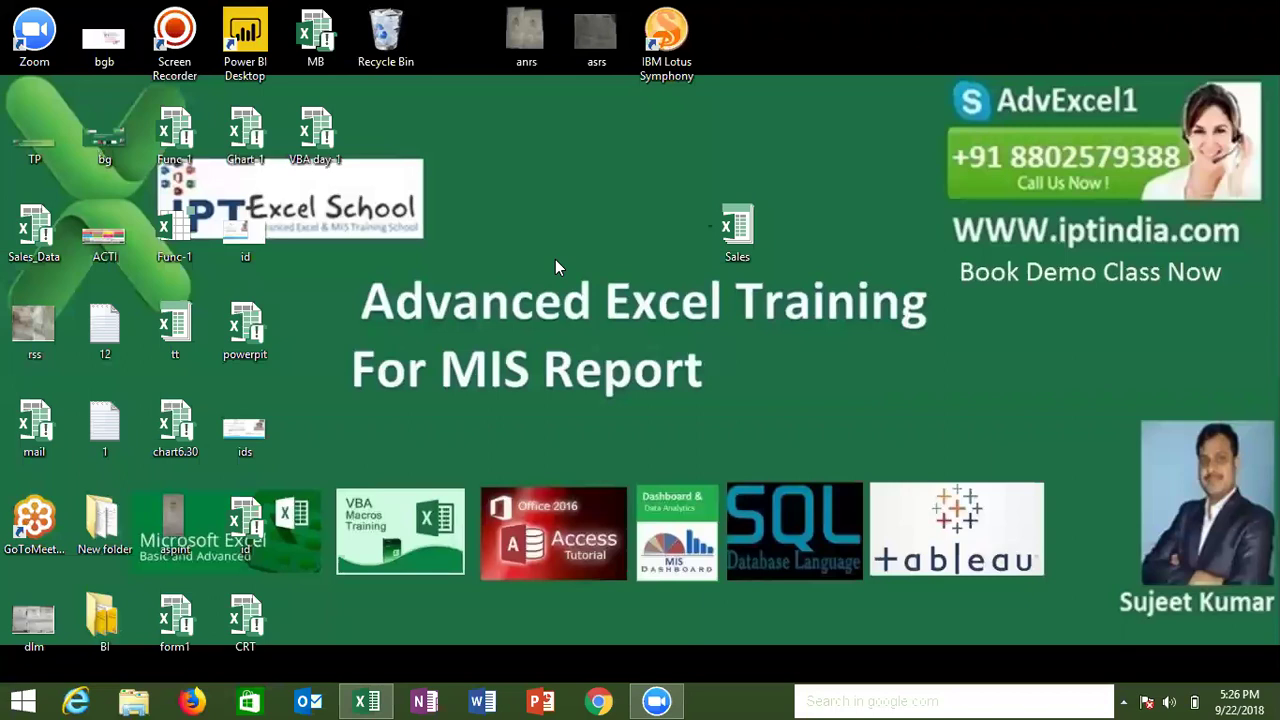
Delete the CRT macro-enabled workbook file from the desktop.
left_click(260, 645)
key("Delete")
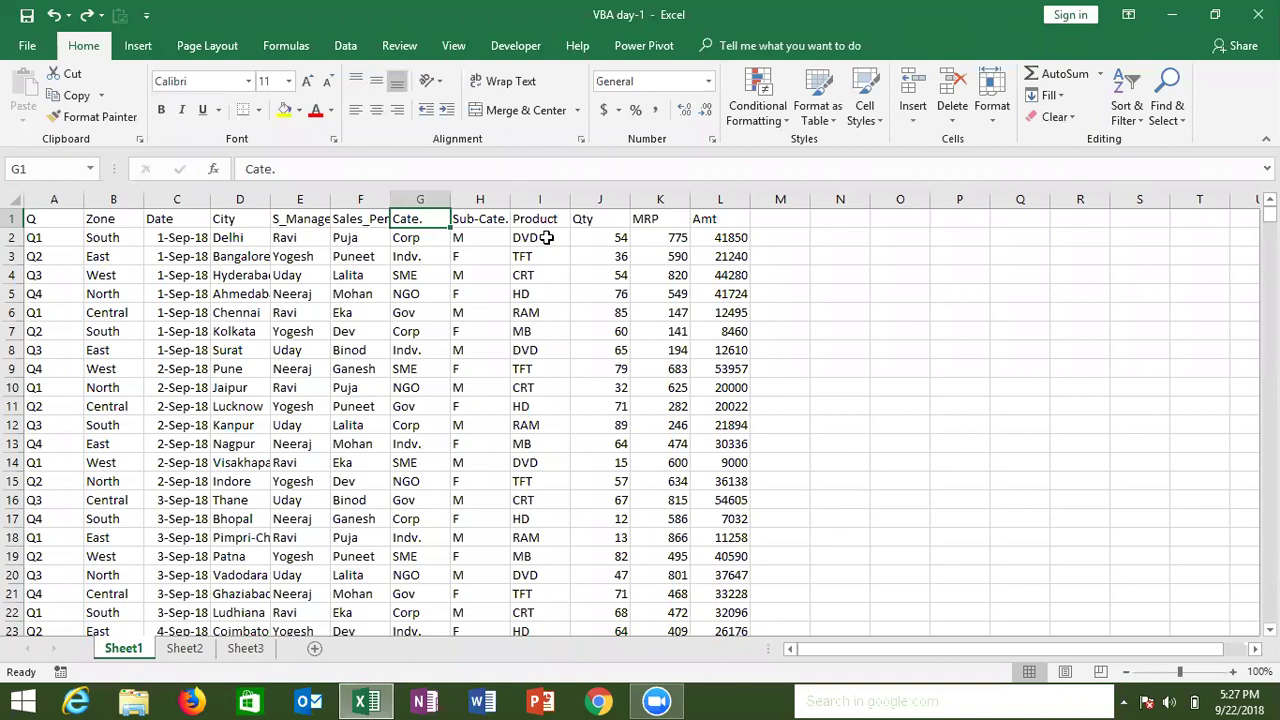
Start recording a new macro, Macro1, from the status bar.
left_click(240, 251)
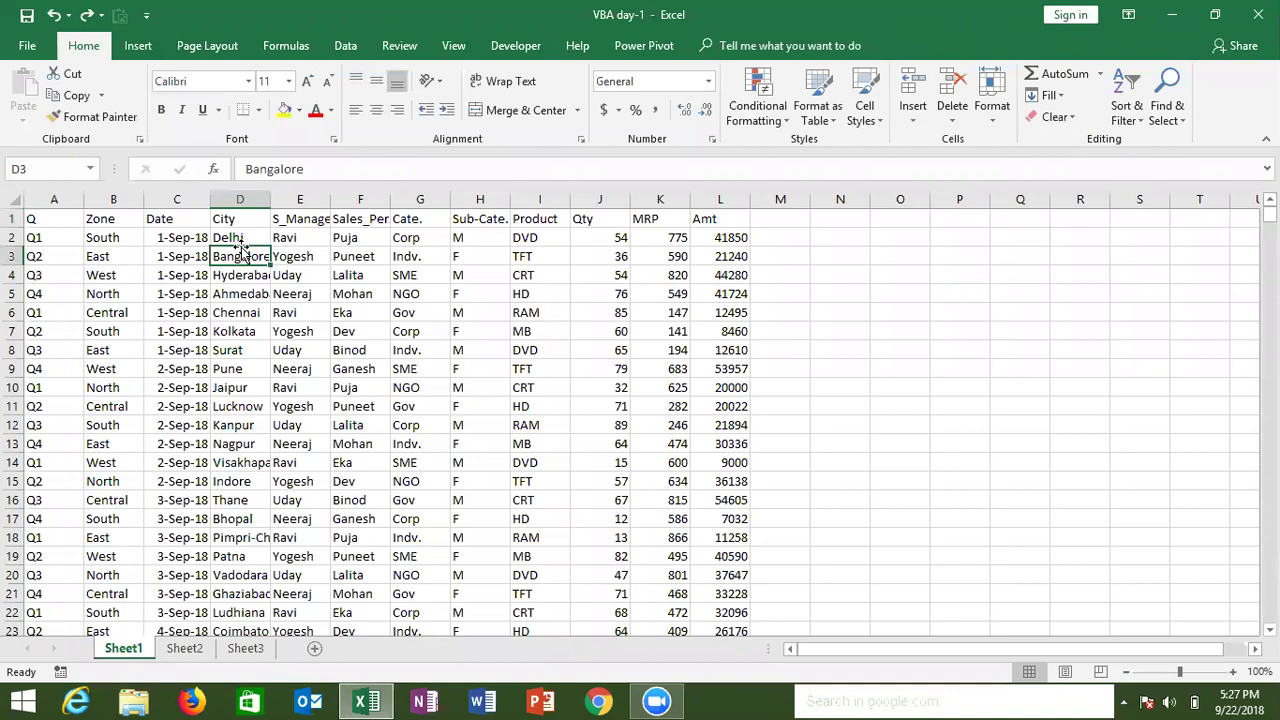
left_click(138, 220)
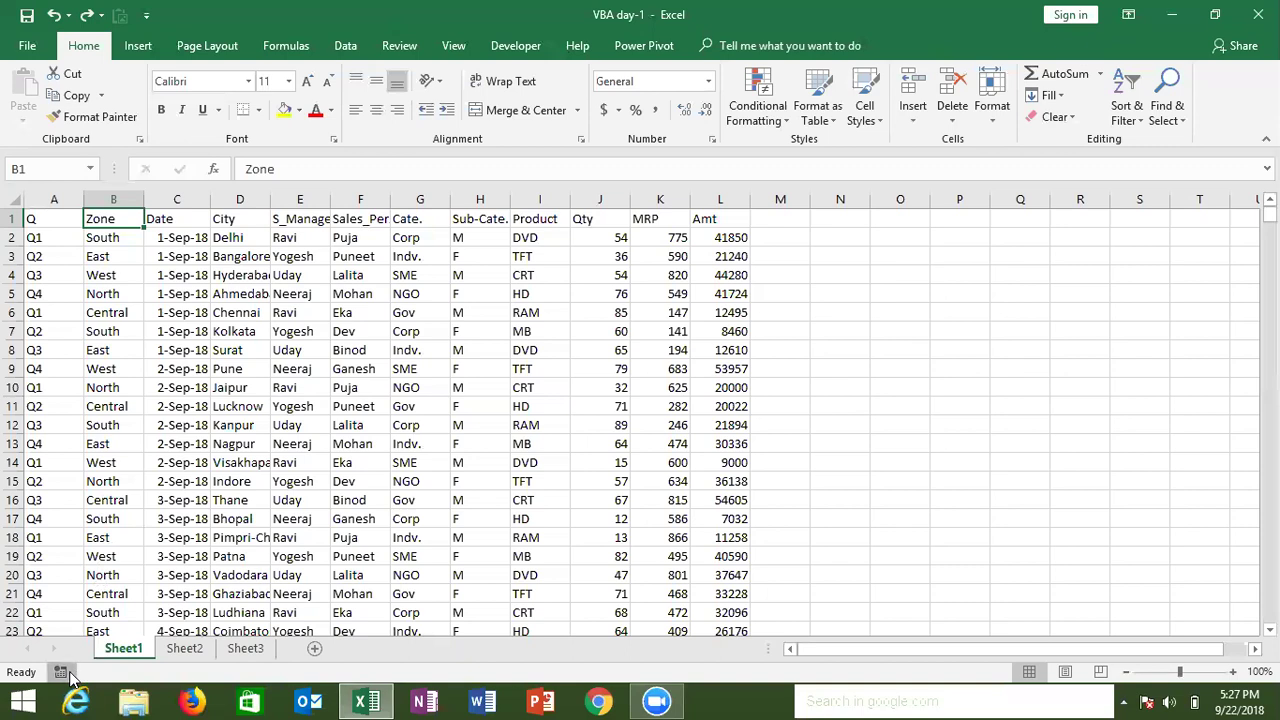
left_click(66, 674)
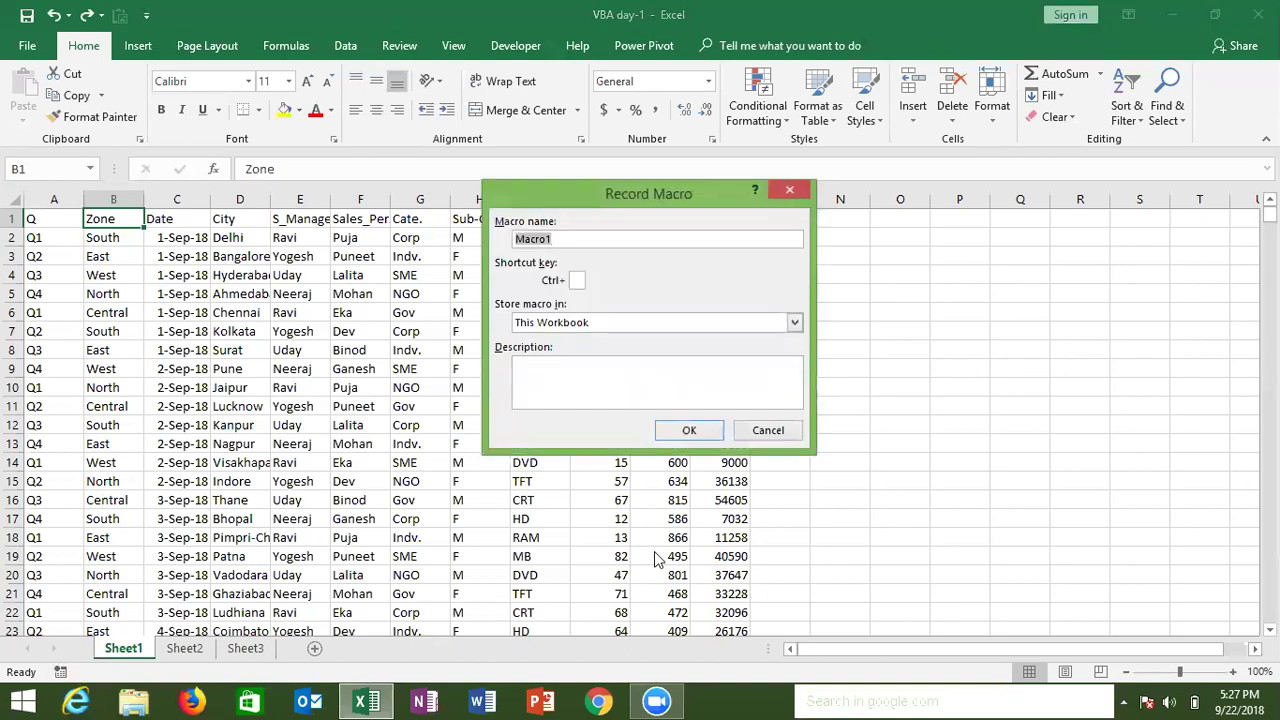
left_click(714, 437)
left_click(480, 458)
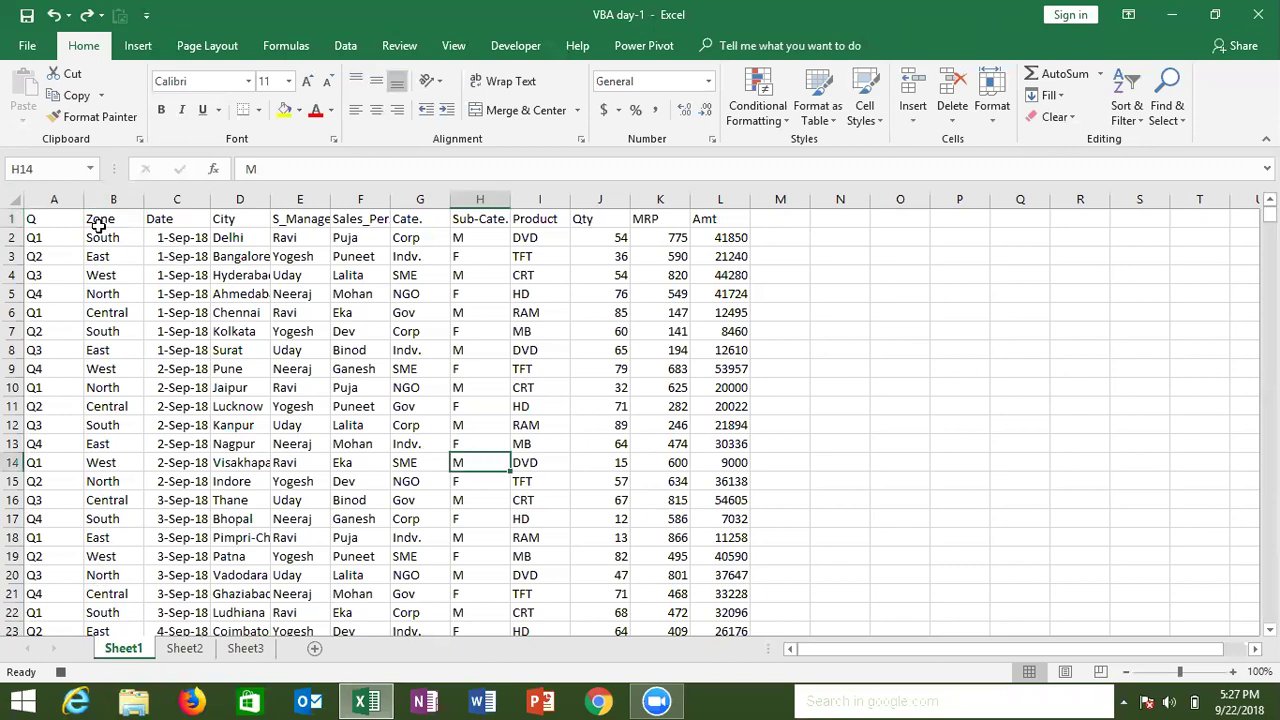
Turn on header filters from A1 and clear all values in the Product filter.
left_click(47, 222)
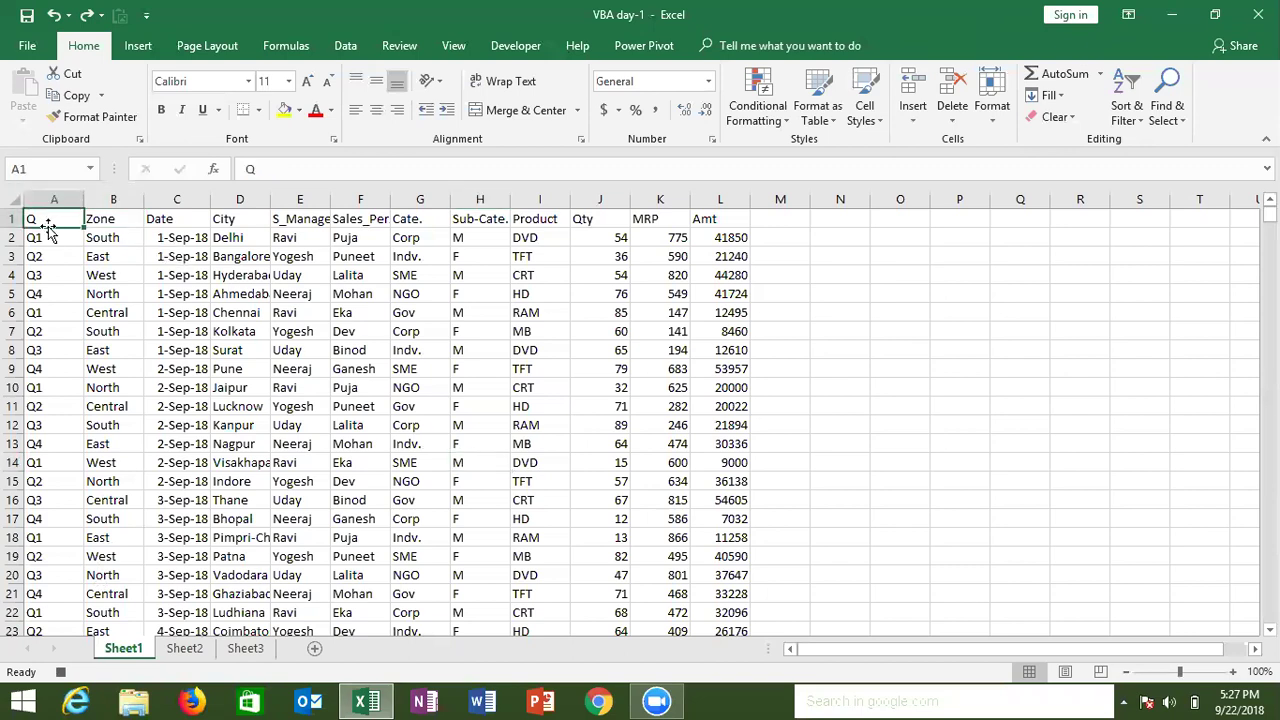
key("ctrl+shift+l")
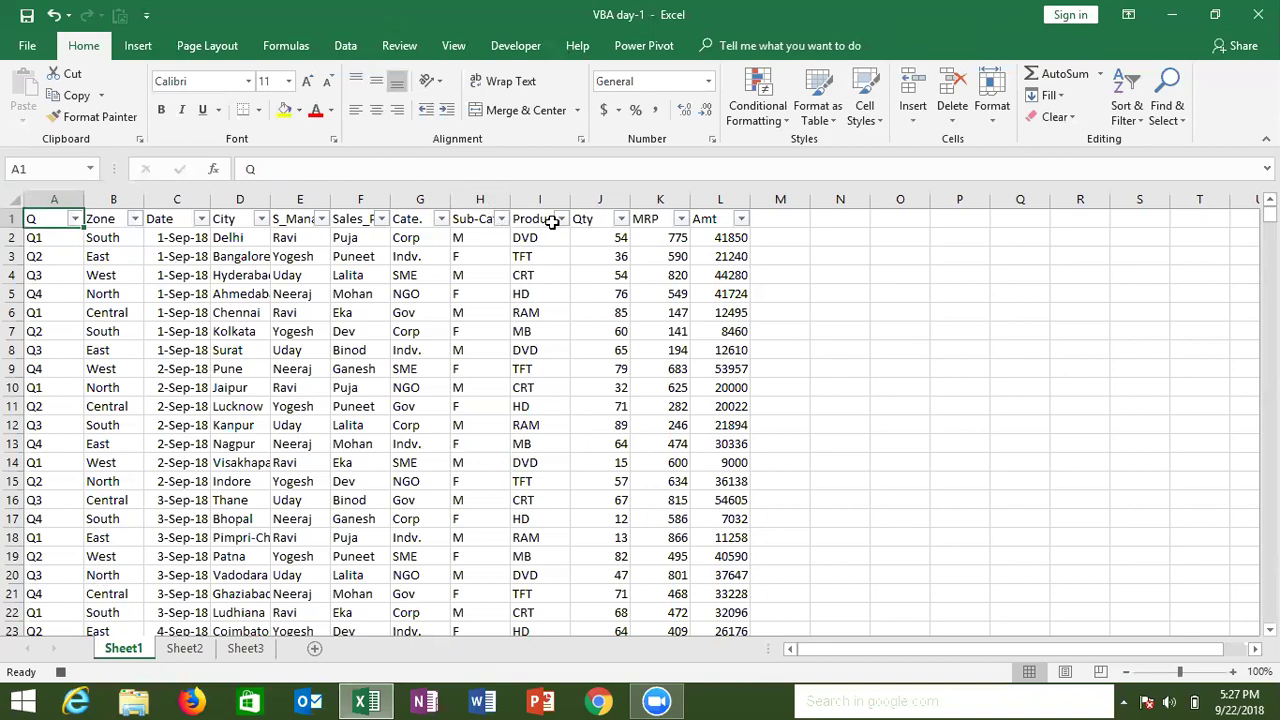
left_click(562, 218)
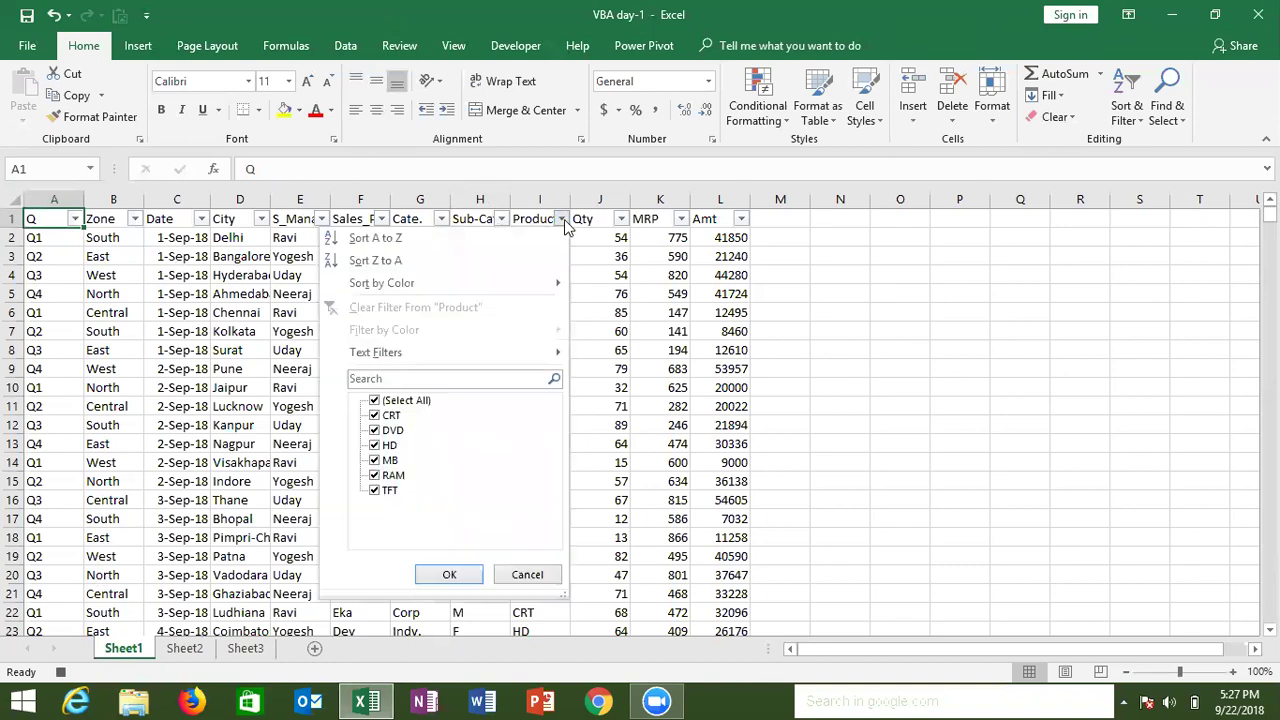
left_click(375, 400)
Filter Product to CRT only (297 of 1782), select the whole range and open Go To Special.
left_click(378, 415)
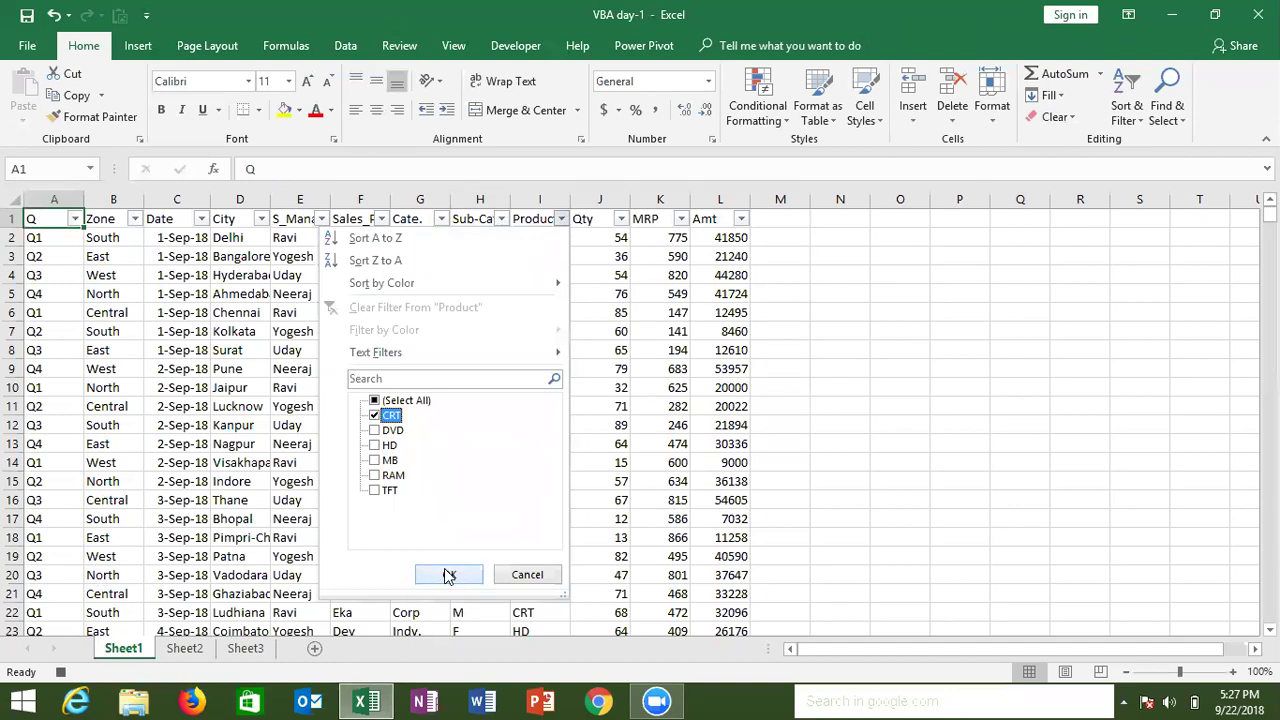
left_click(449, 576)
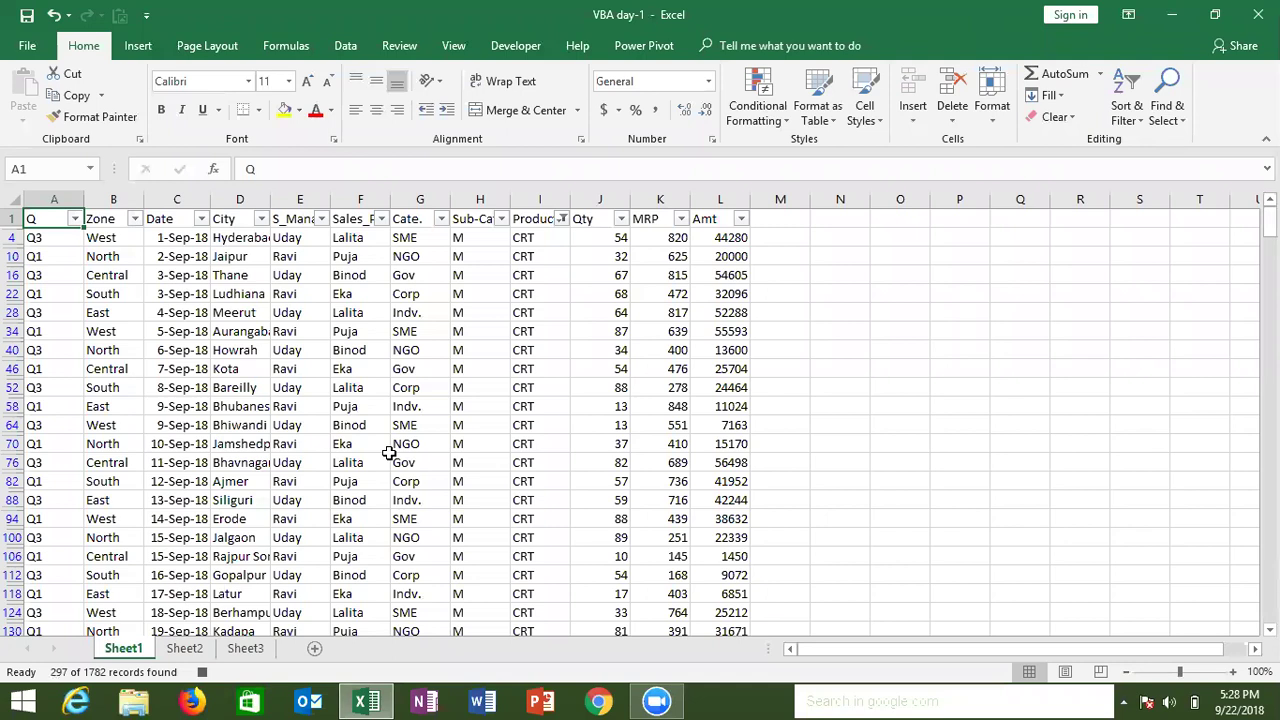
key("ctrl+shift+Right")
key("ctrl+shift+Down")
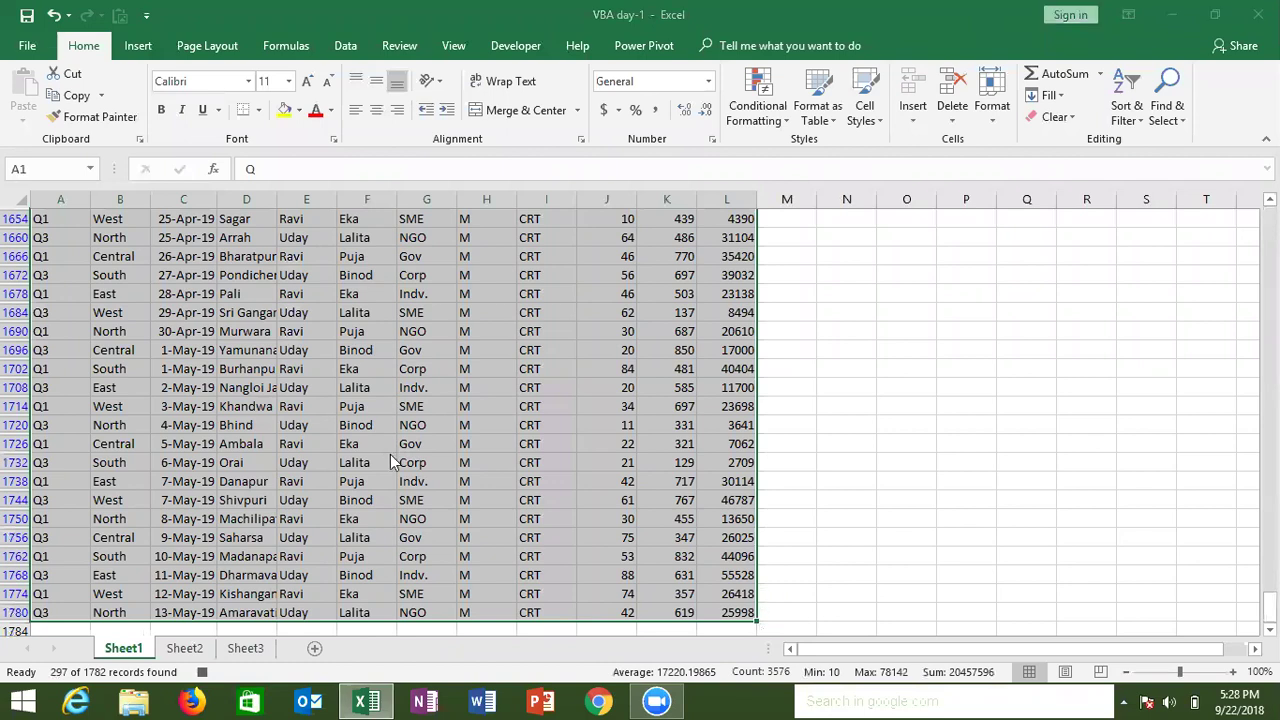
key("F5")
left_click(560, 425)
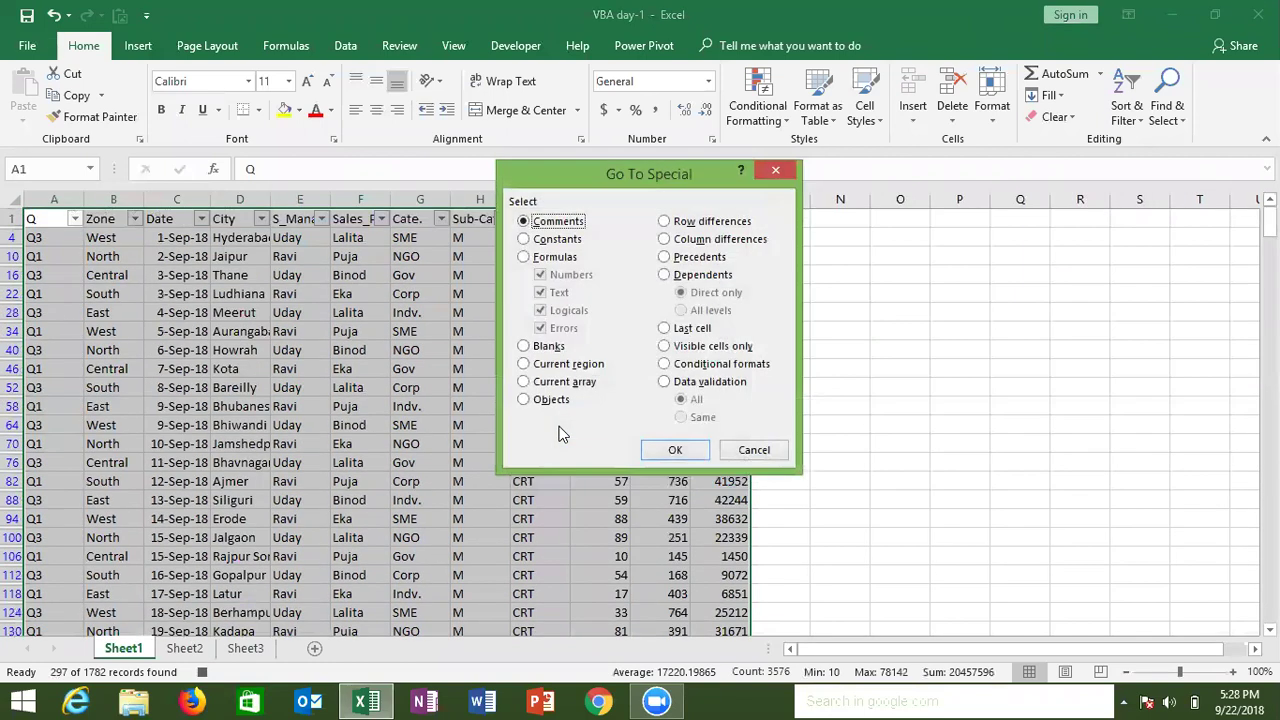
Copy only the visible CRT rows and add a new blank Sheet4.
left_click(697, 355)
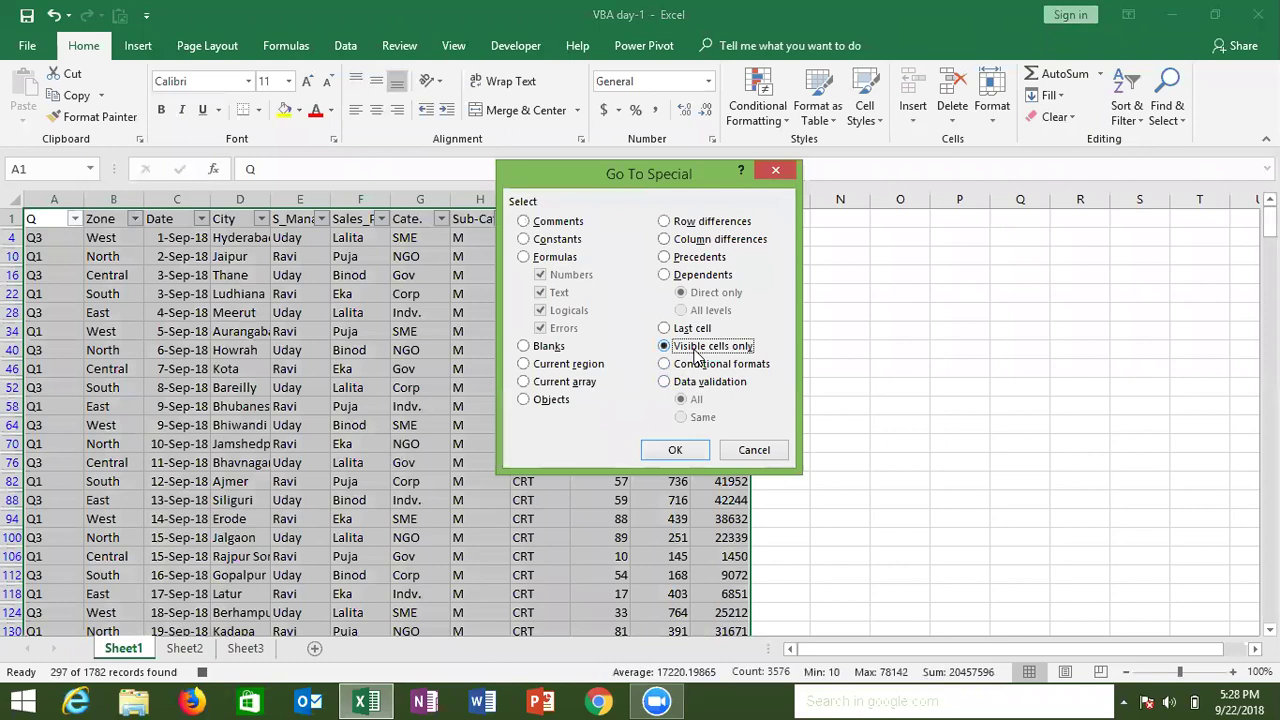
left_click(675, 451)
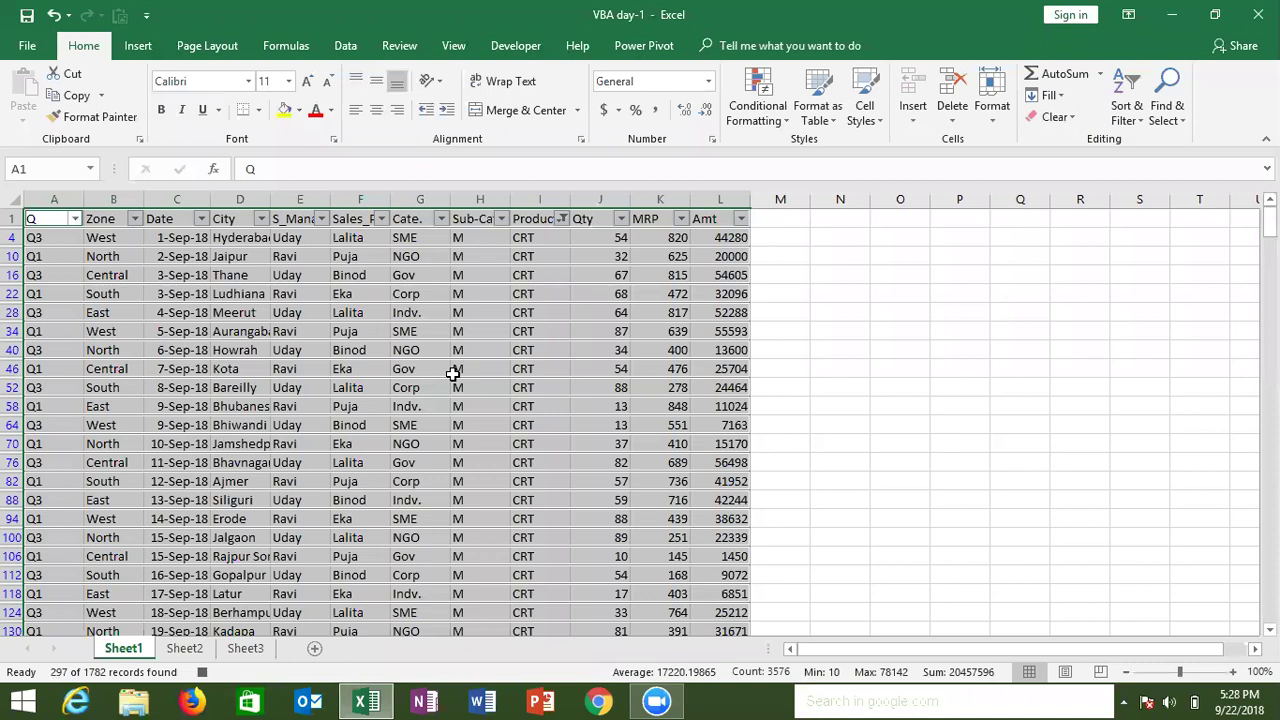
key("ctrl+c")
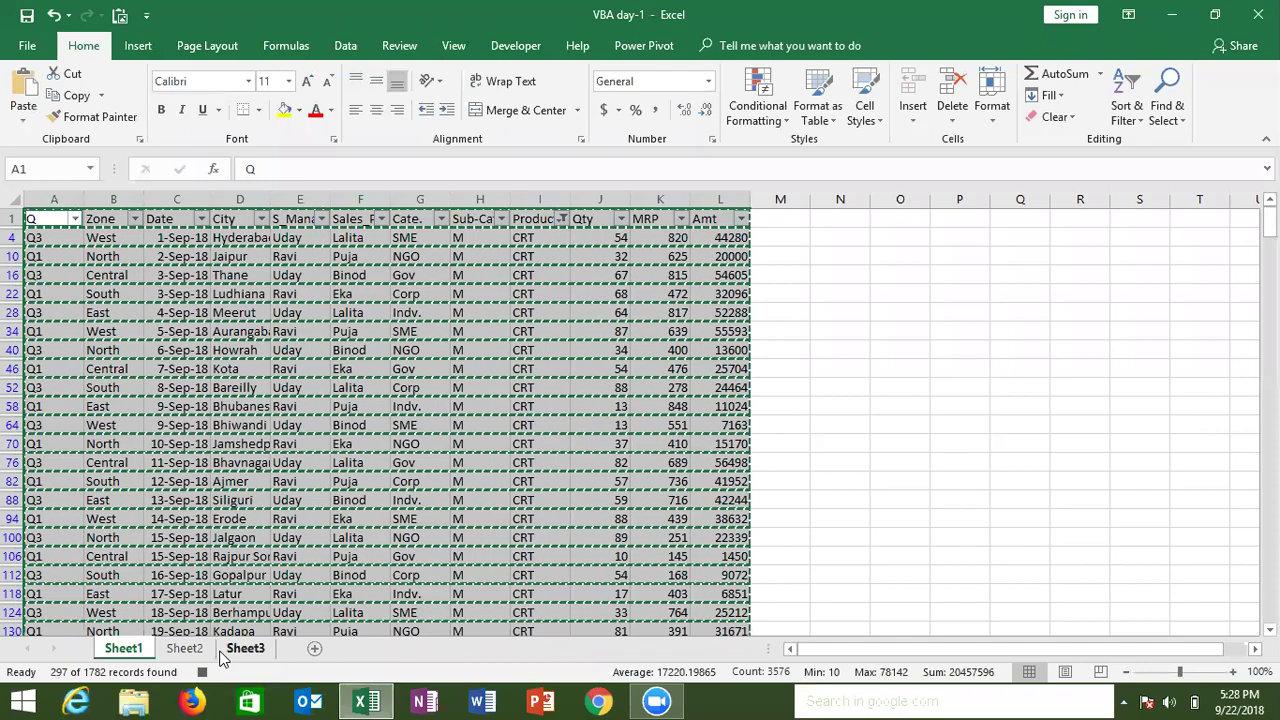
left_click(317, 649)
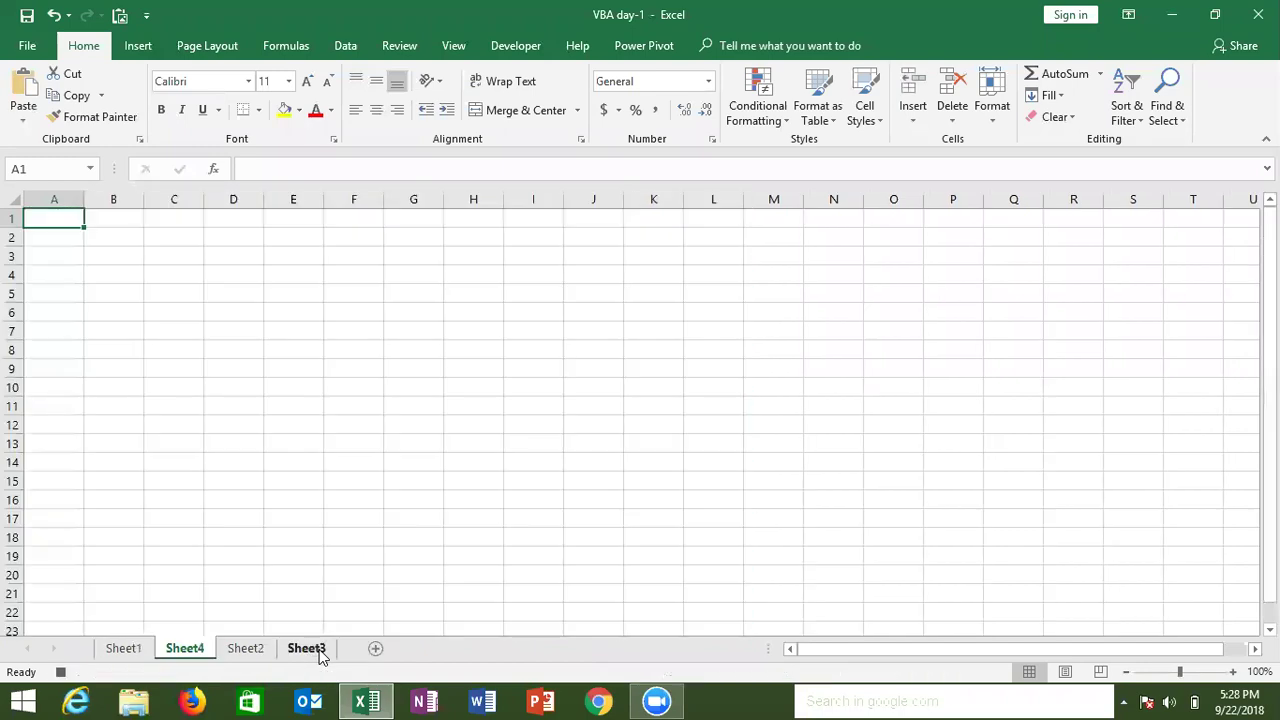
Paste the CRT rows into Sheet4 and rename that sheet to CRT.
key("ctrl+v")
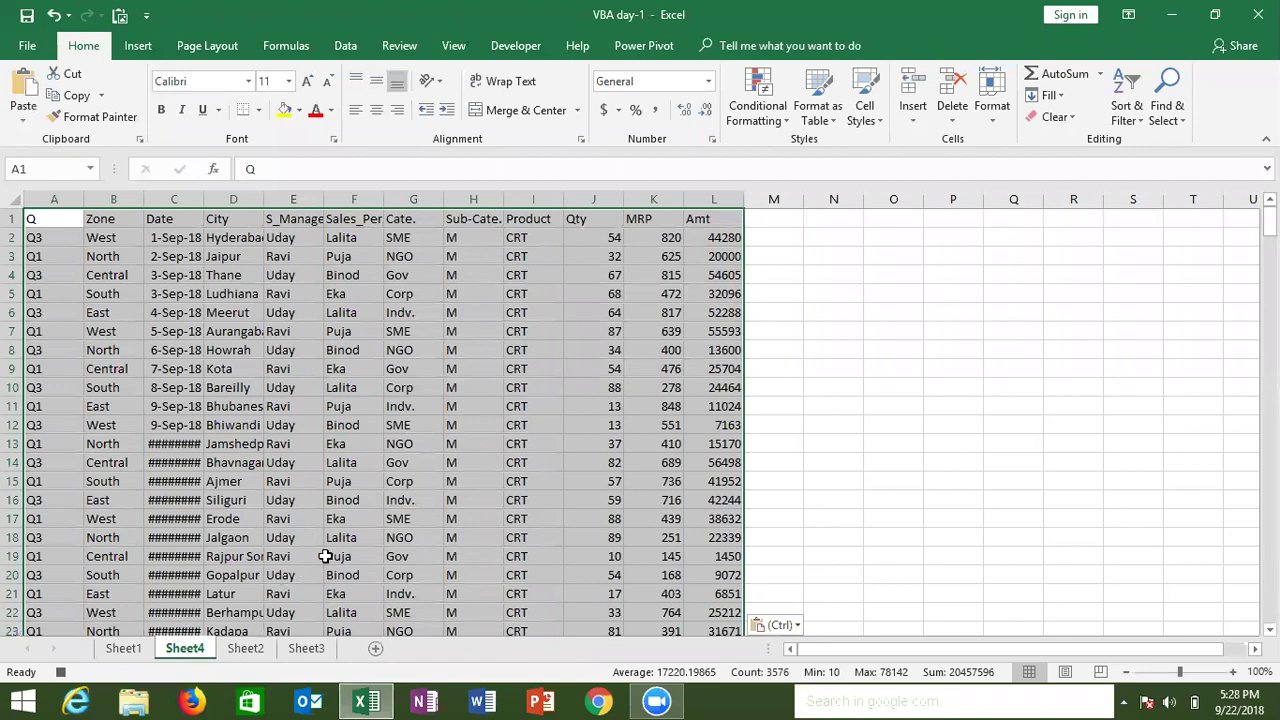
double_click(176, 648)
type("CRT")
key("Return")
left_click(266, 476)
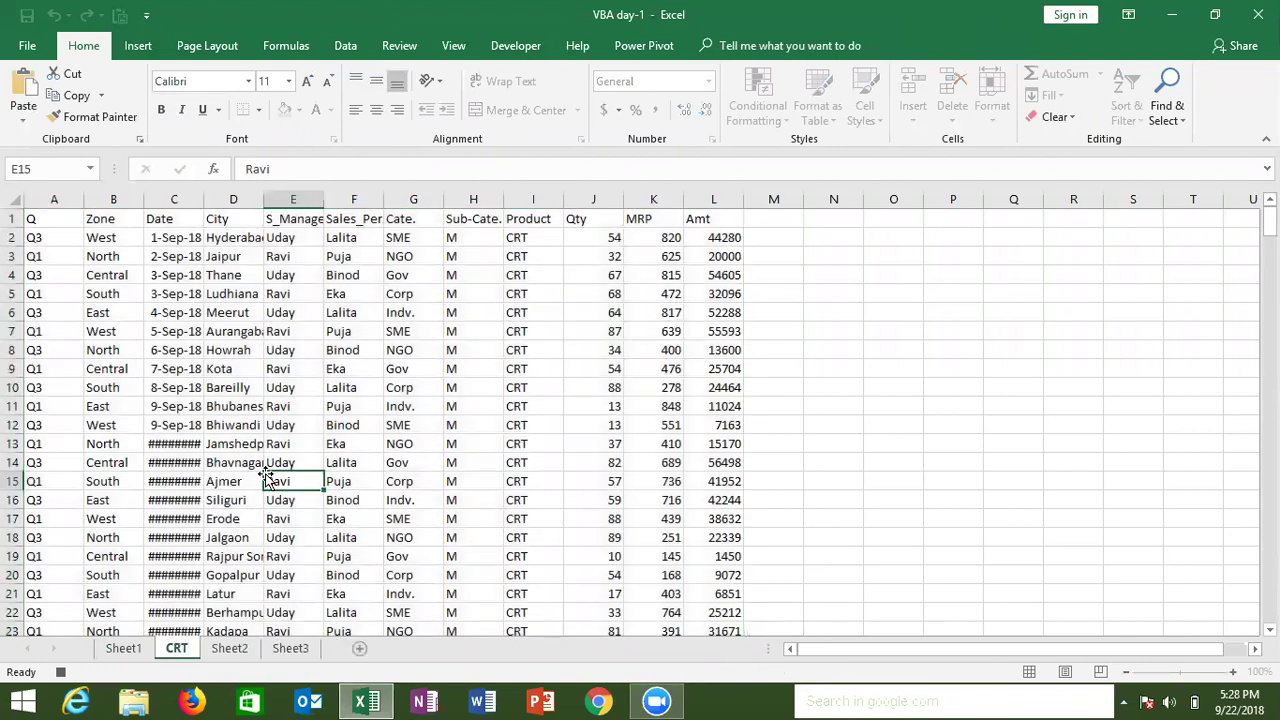
Move the CRT sheet into a new workbook via Move or Copy with (new book).
right_click(172, 650)
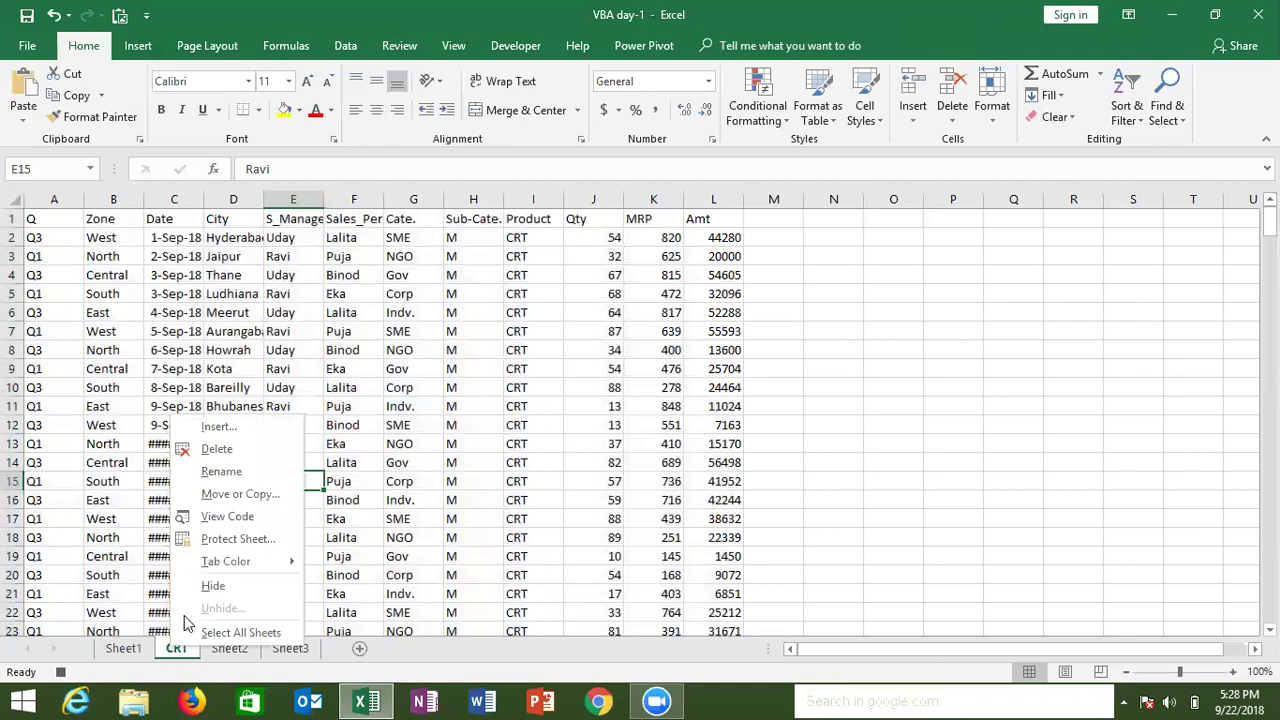
left_click(249, 493)
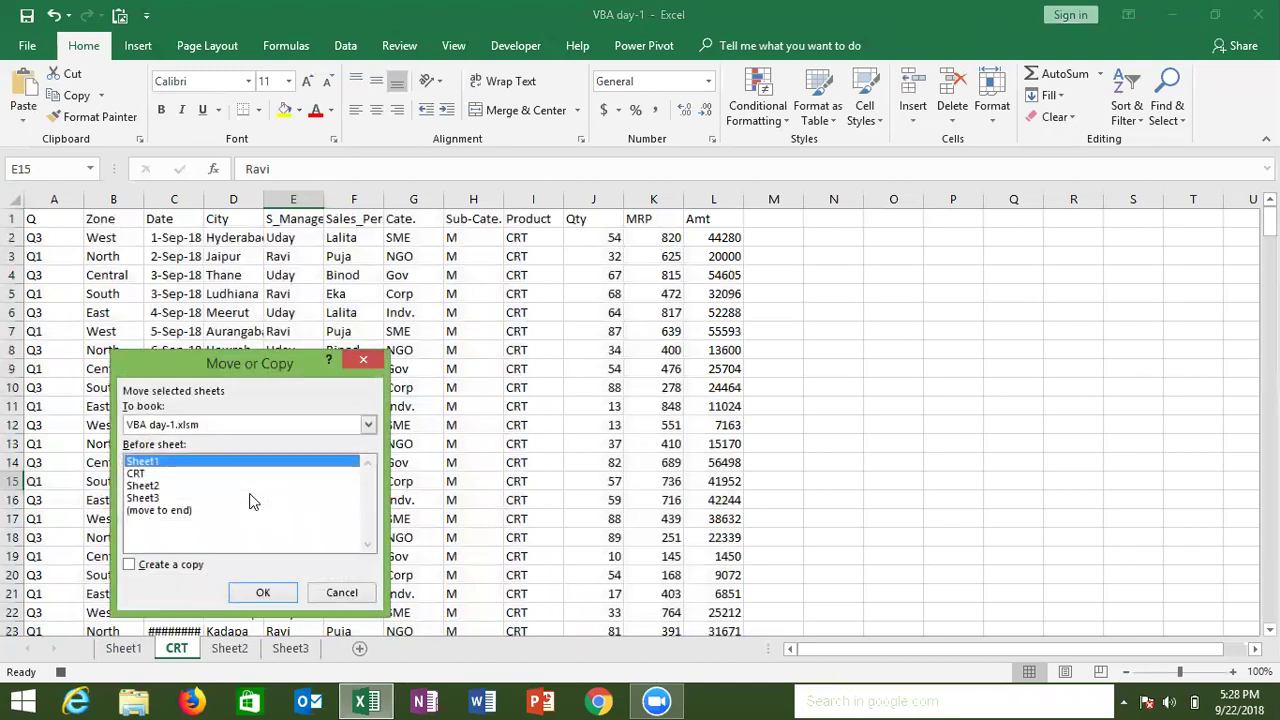
left_click(238, 424)
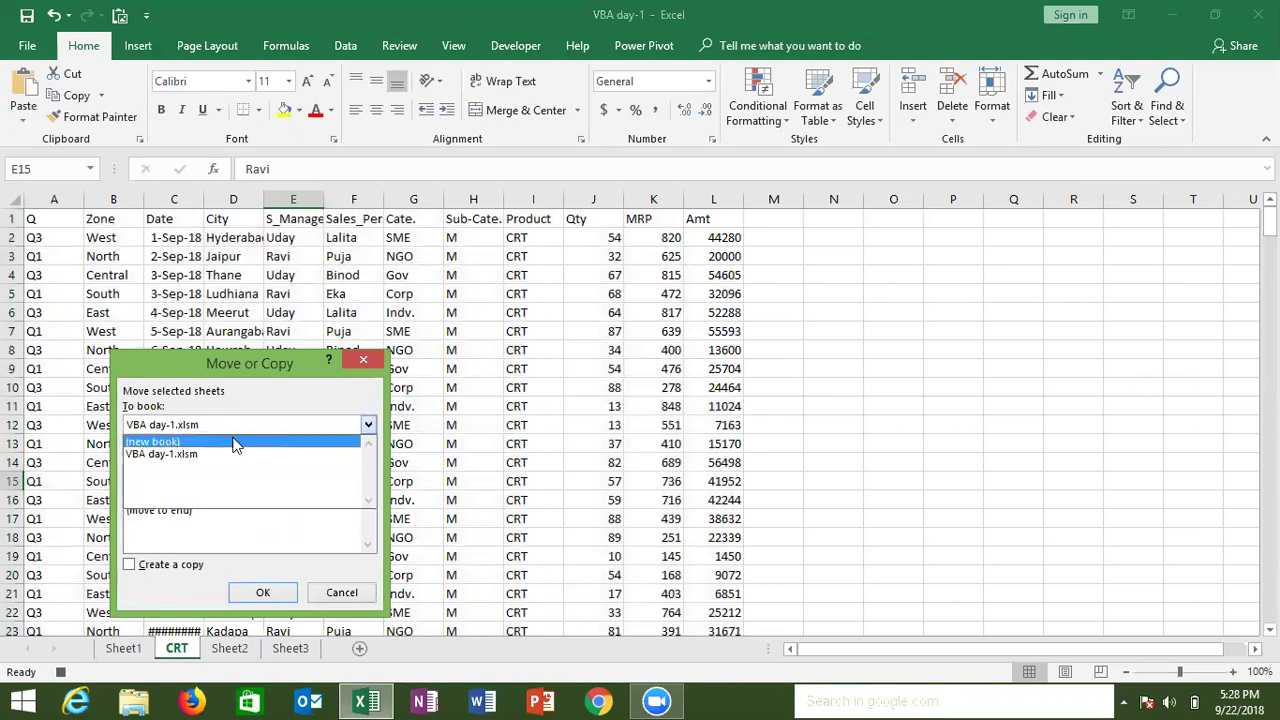
left_click(234, 443)
left_click(266, 592)
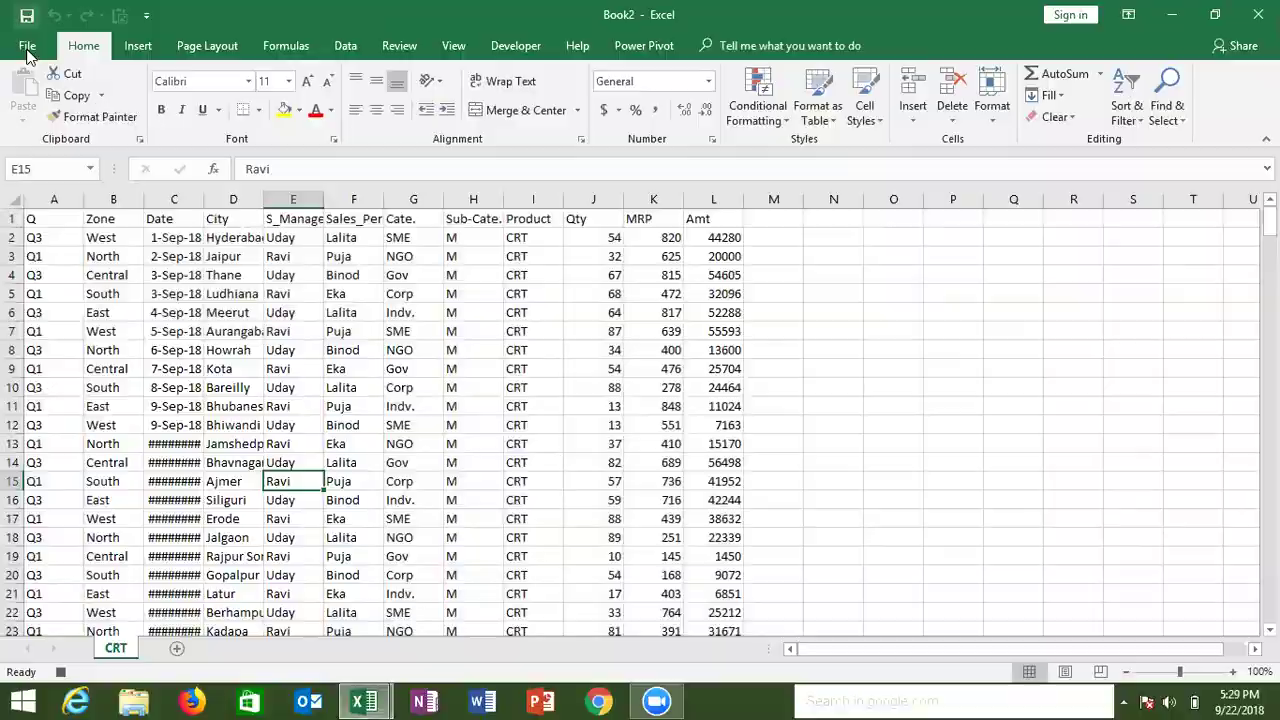
Save the new workbook to the Desktop as the macro-enabled file CRT.
left_click(27, 15)
left_click(248, 346)
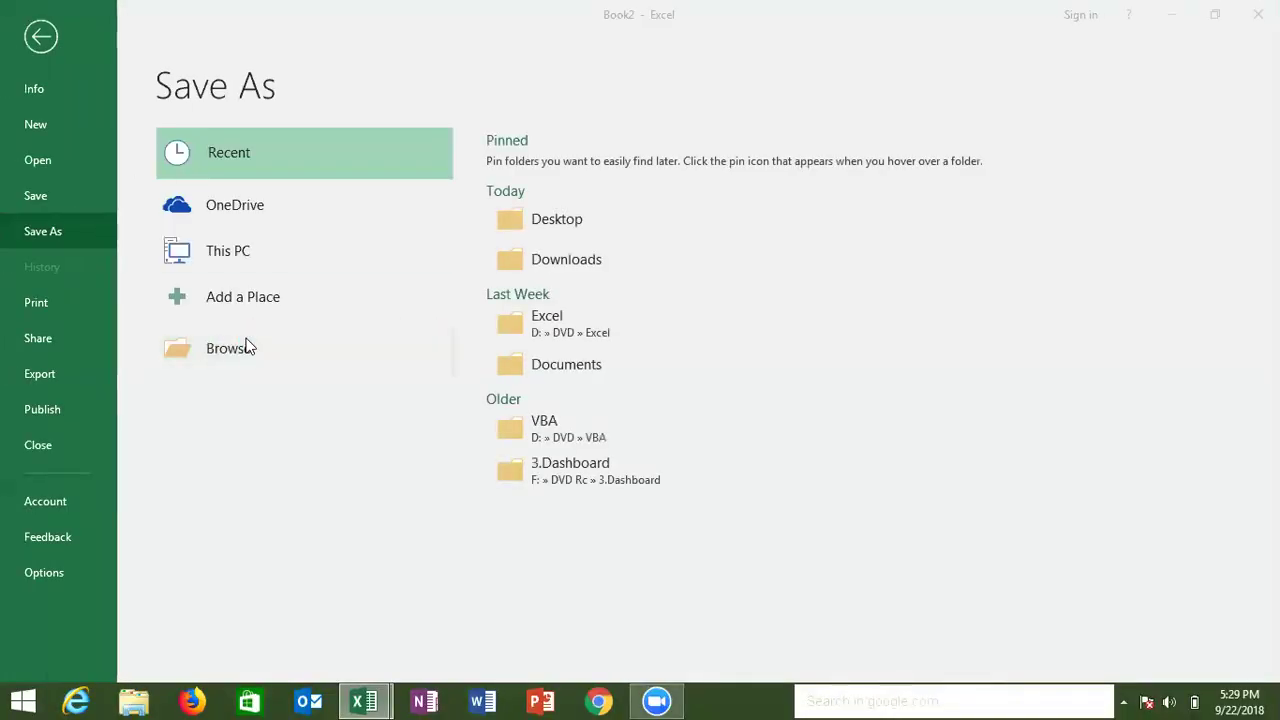
left_click(88, 201)
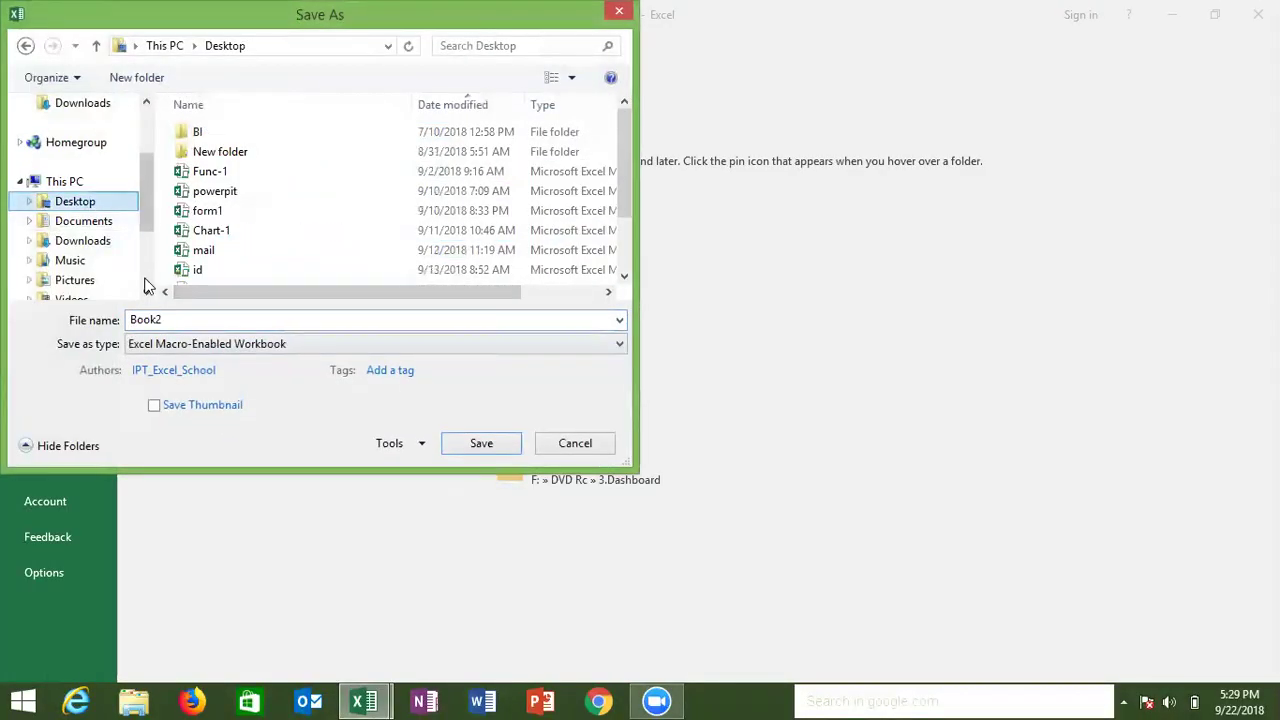
double_click(153, 332)
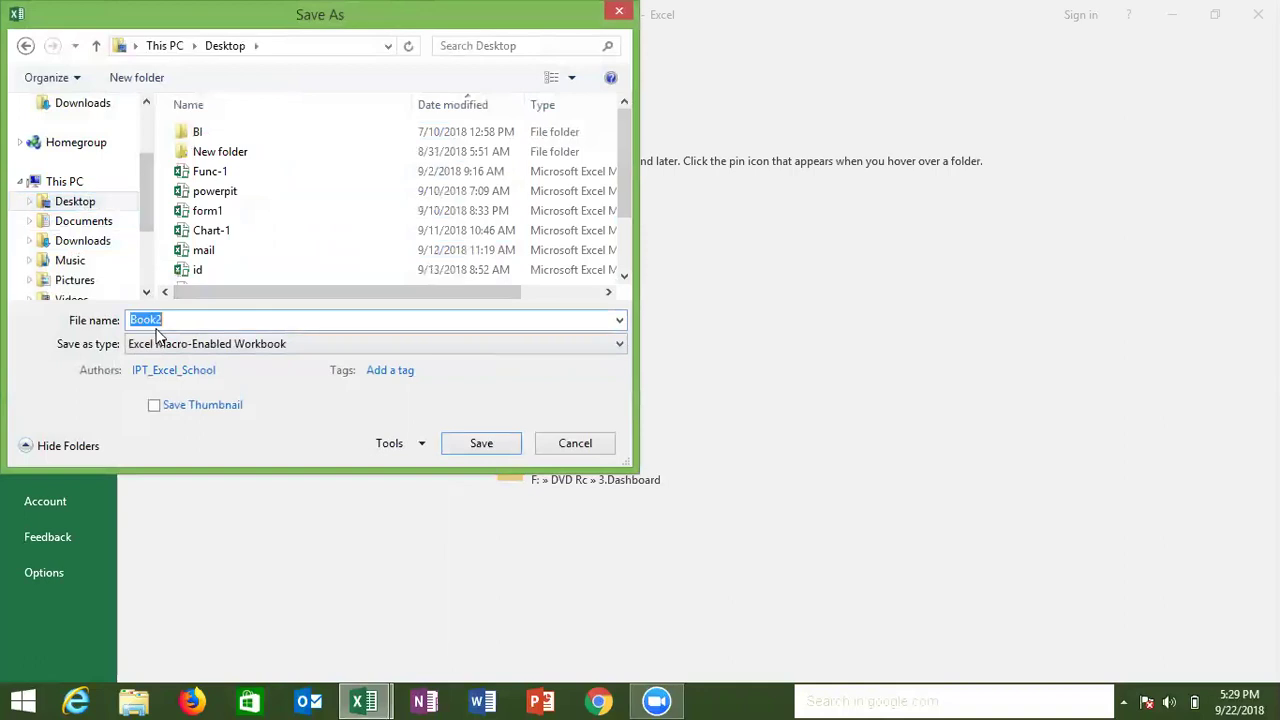
type("CRT")
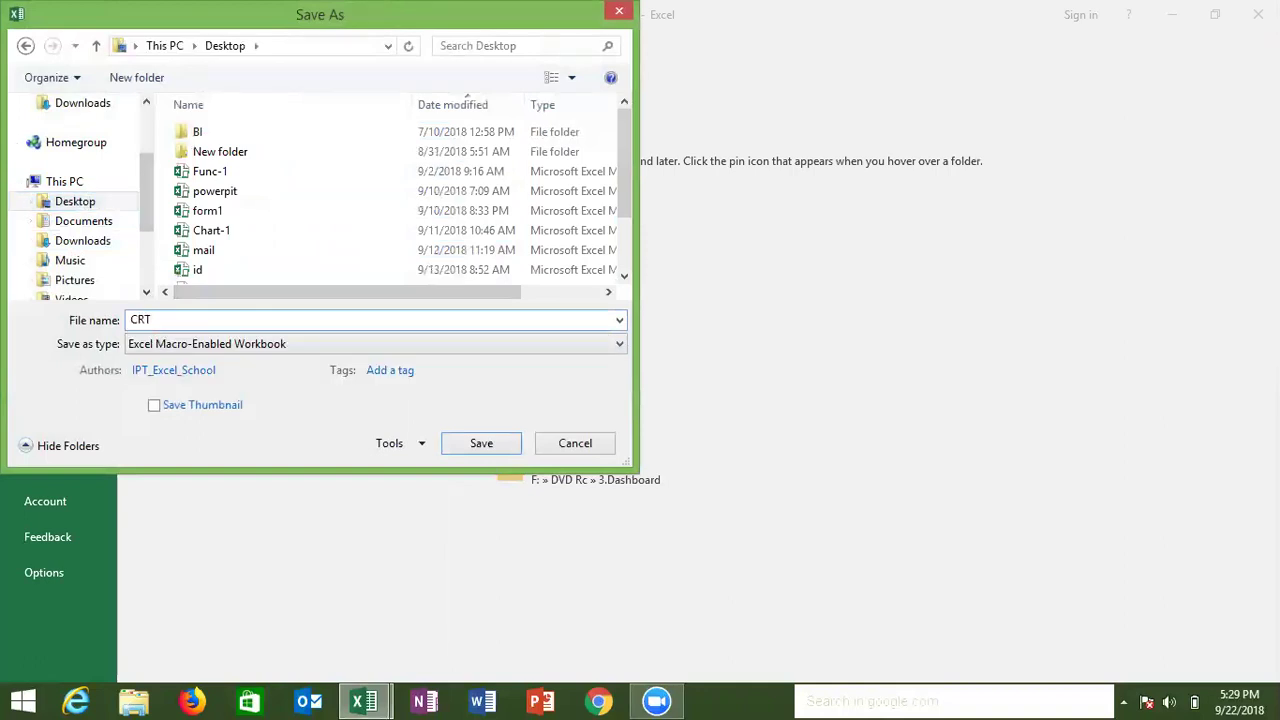
left_click(474, 442)
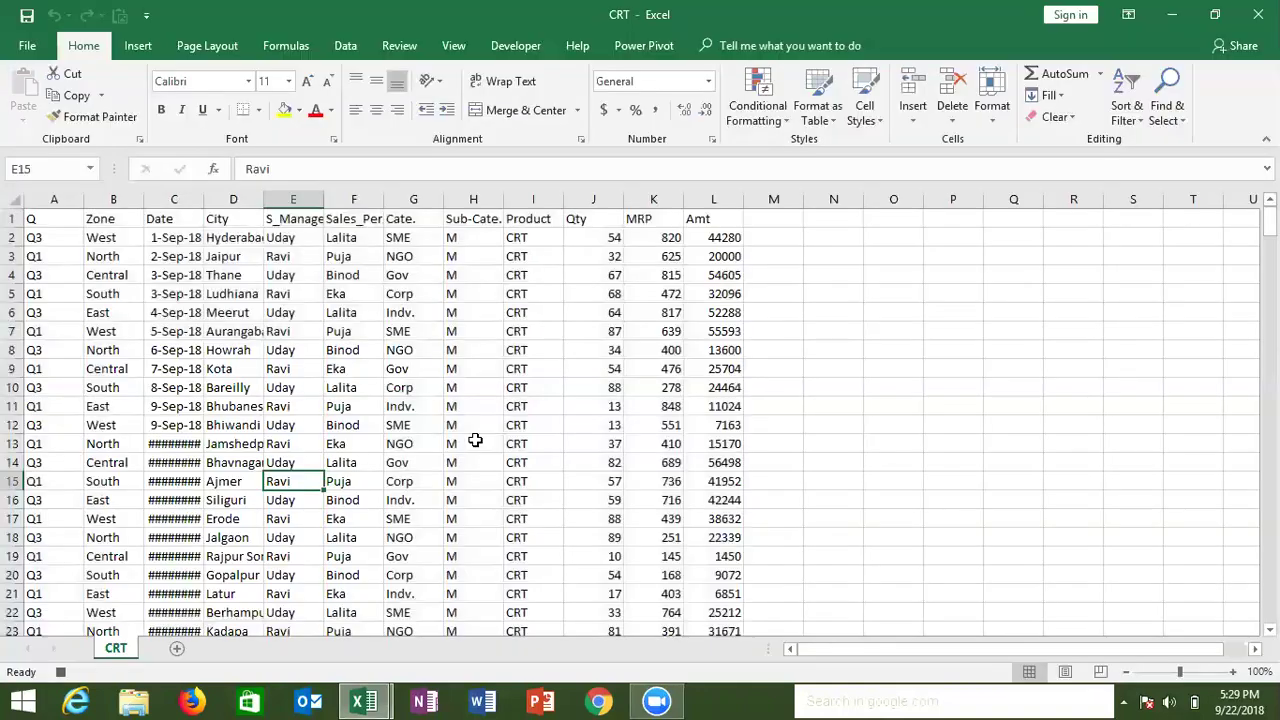
Close the CRT workbook and turn off the filters on Sheet1.
left_click(1258, 14)
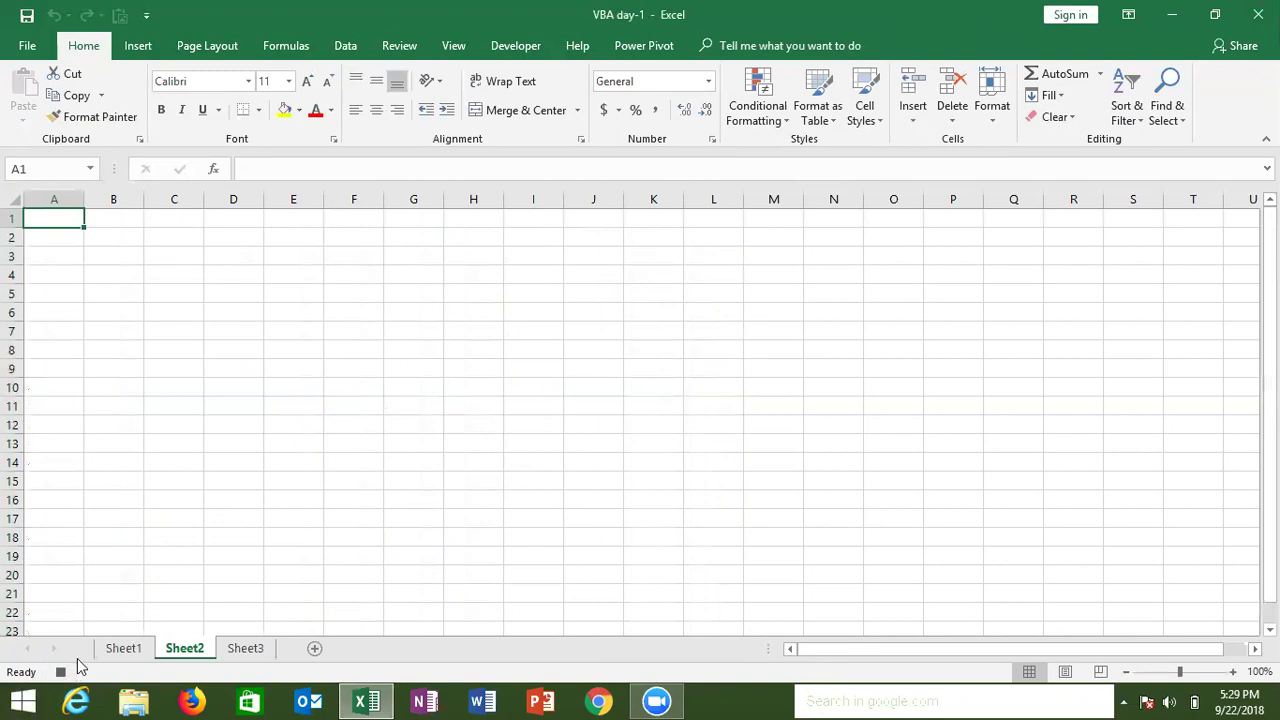
left_click(126, 649)
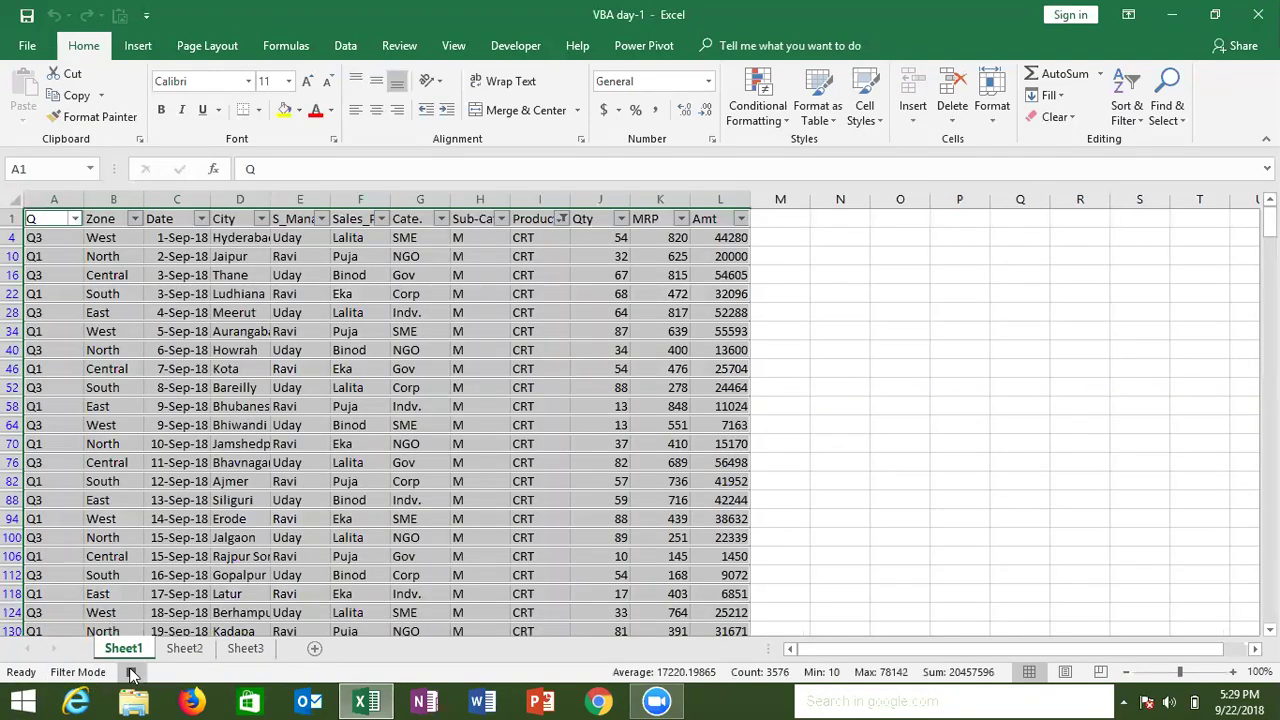
key("ctrl+shift+l")
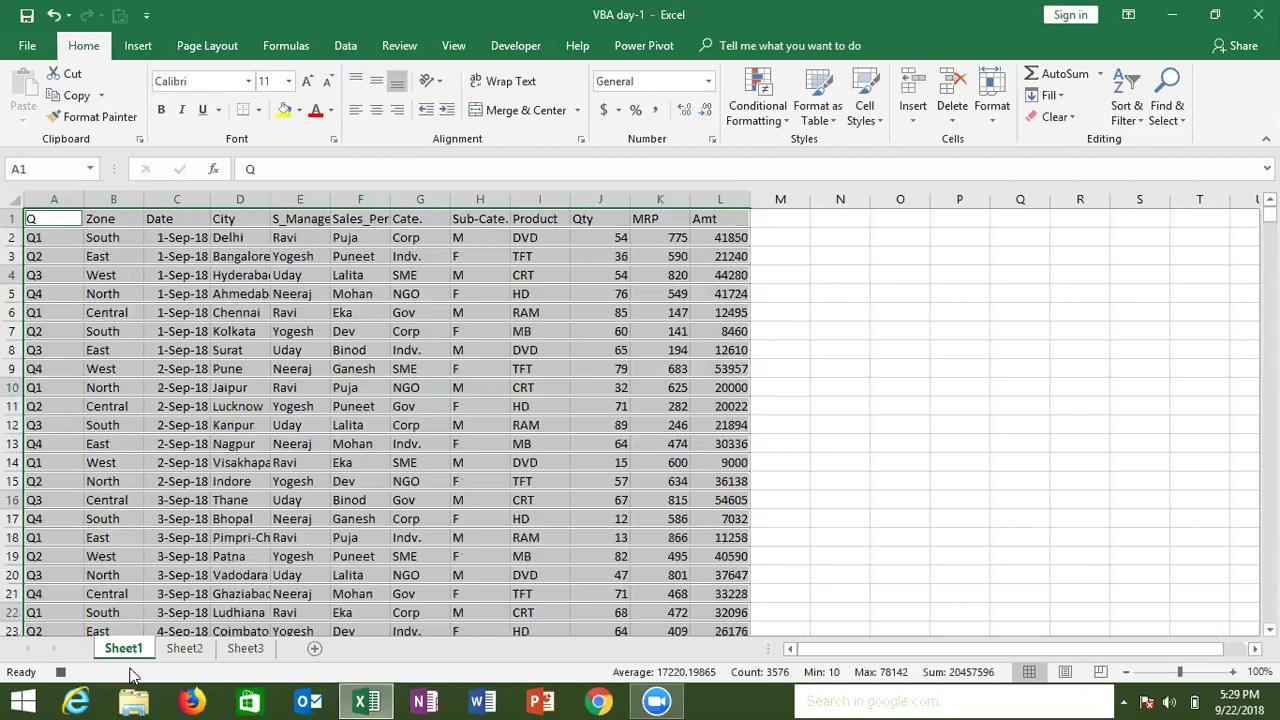
Select cell B13 and stop recording Macro1.
left_click(127, 441)
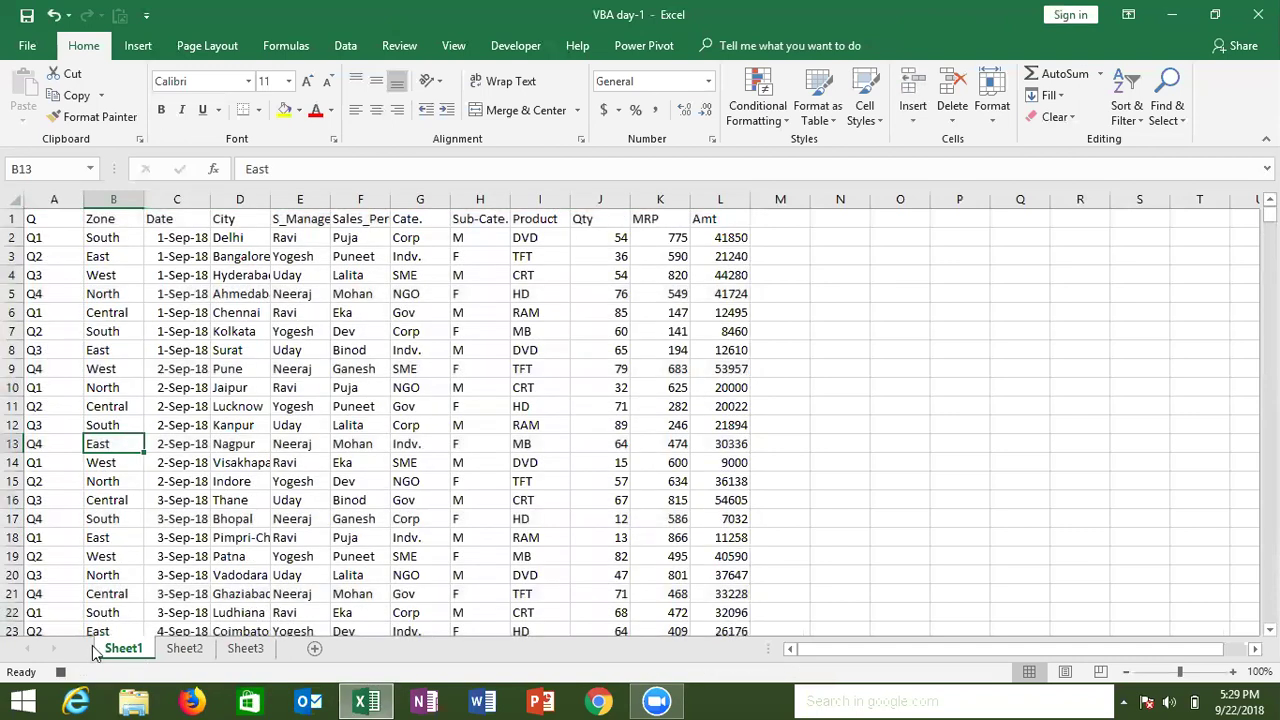
left_click(62, 673)
left_click(512, 50)
Open Macro1's code, delete the first Selection.AutoFilter line and trim the range to $A$1.
left_click(60, 116)
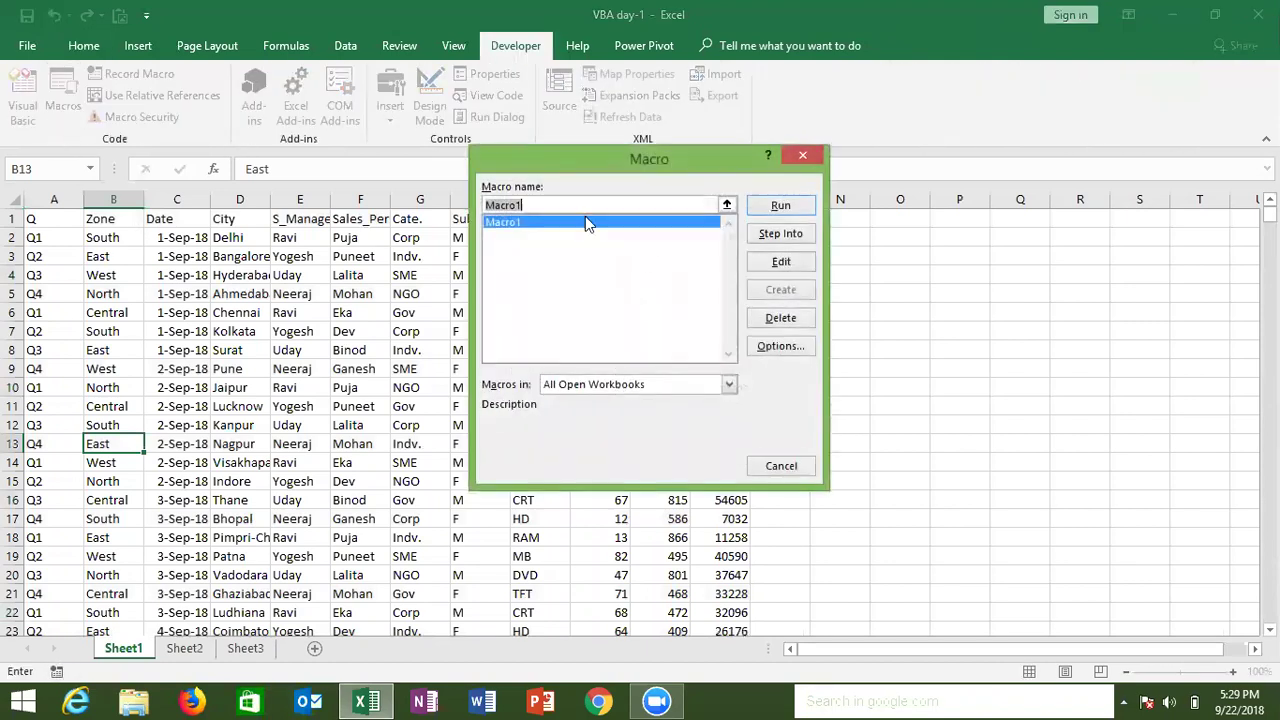
left_click(776, 262)
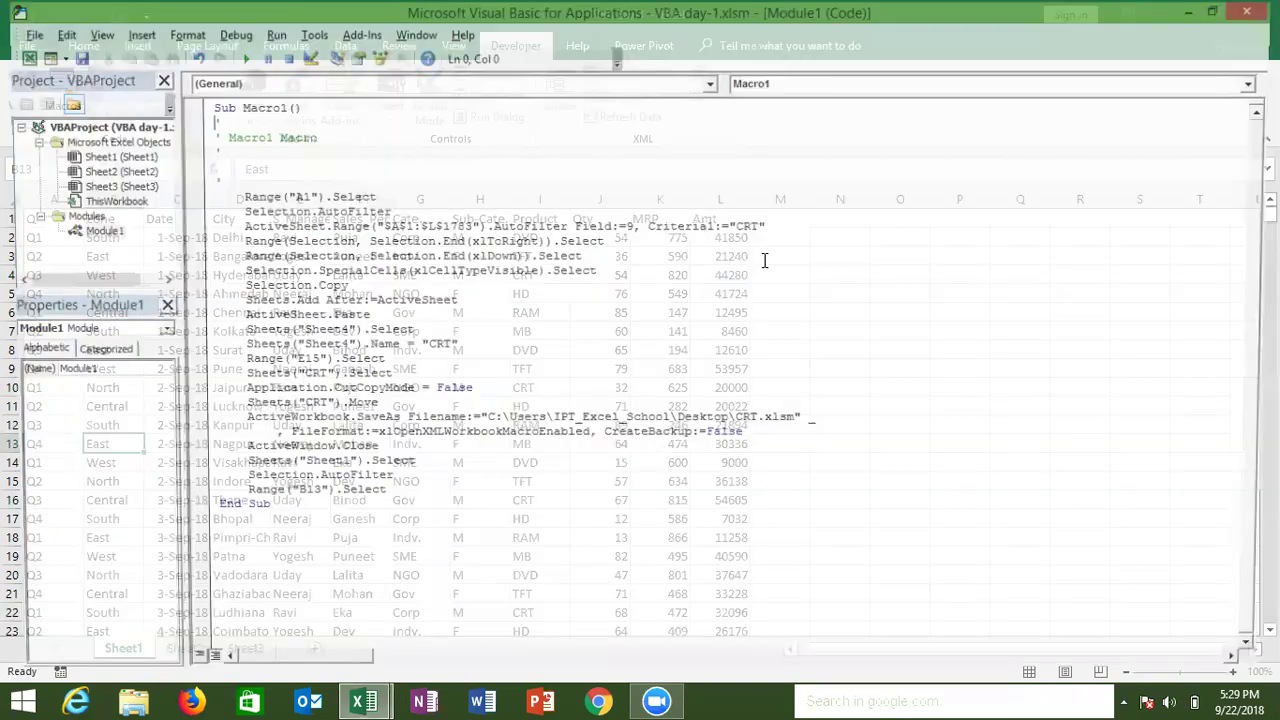
left_click(208, 510)
key("Return")
key("Return")
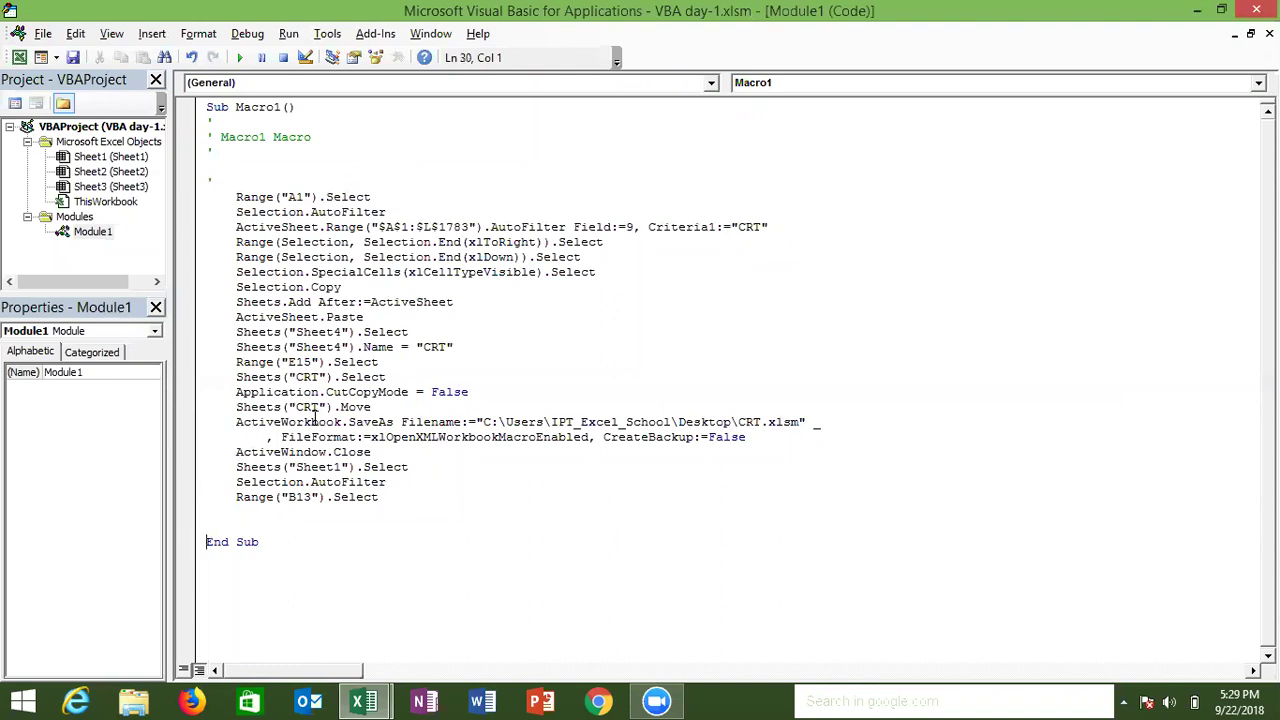
left_click_drag(403, 206, 237, 227)
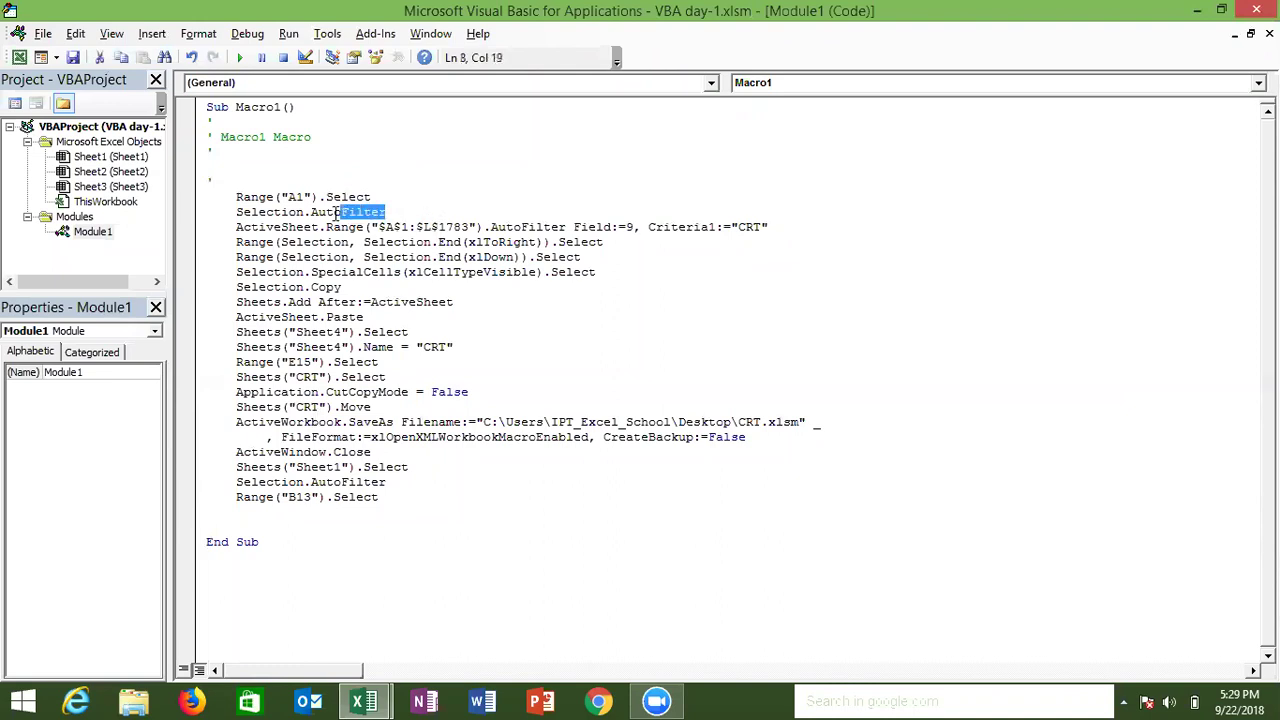
key("Delete")
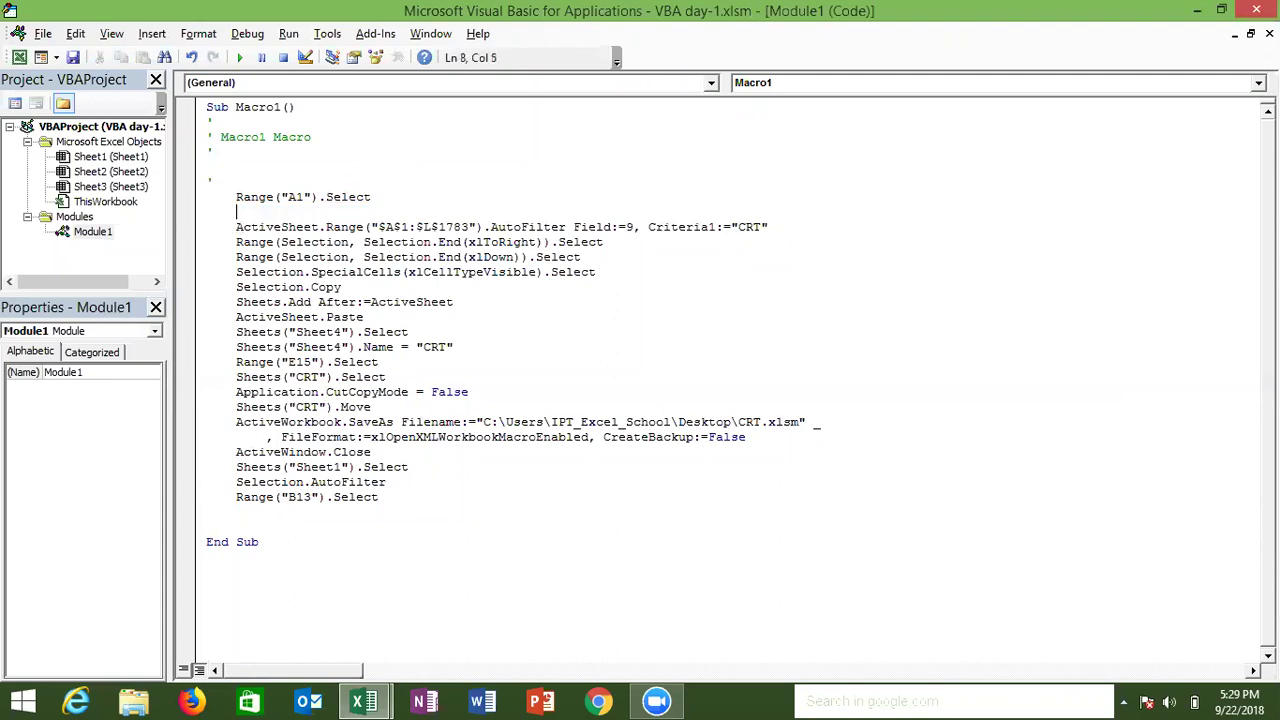
left_click_drag(408, 228, 467, 228)
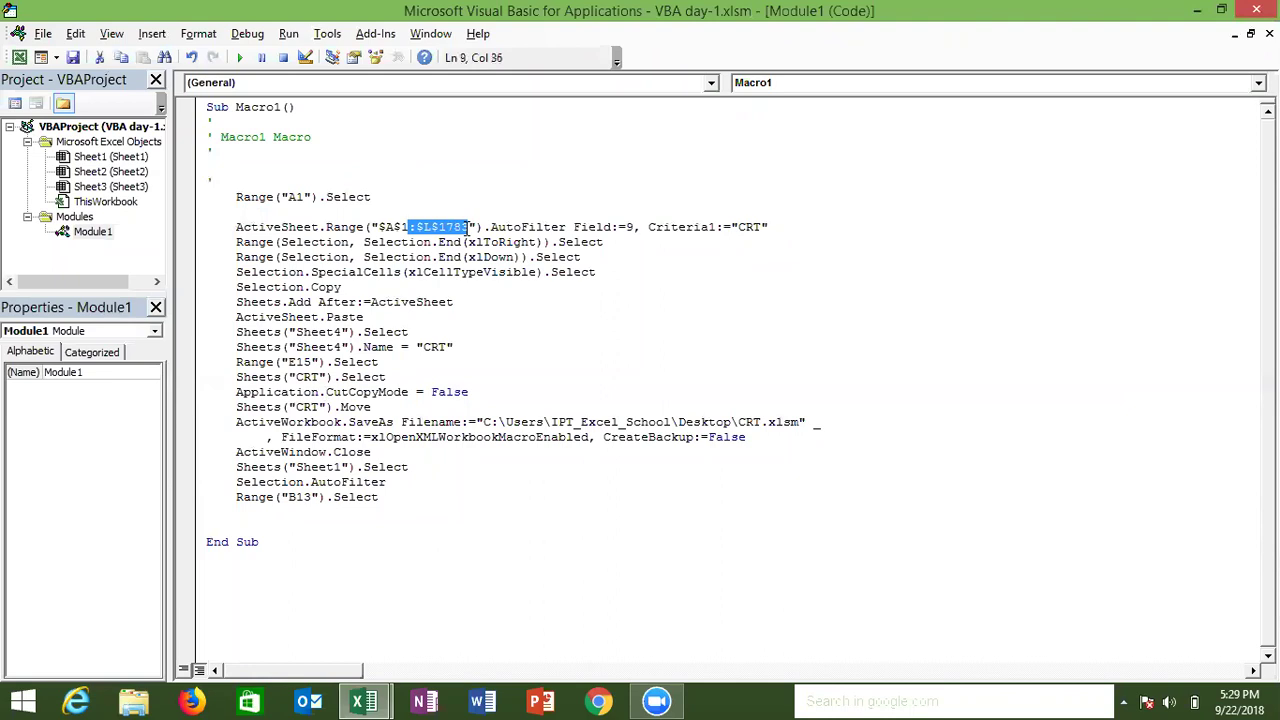
key("Delete")
Test toggling the header filters on and off from A1 in Excel.
key("alt+F11")
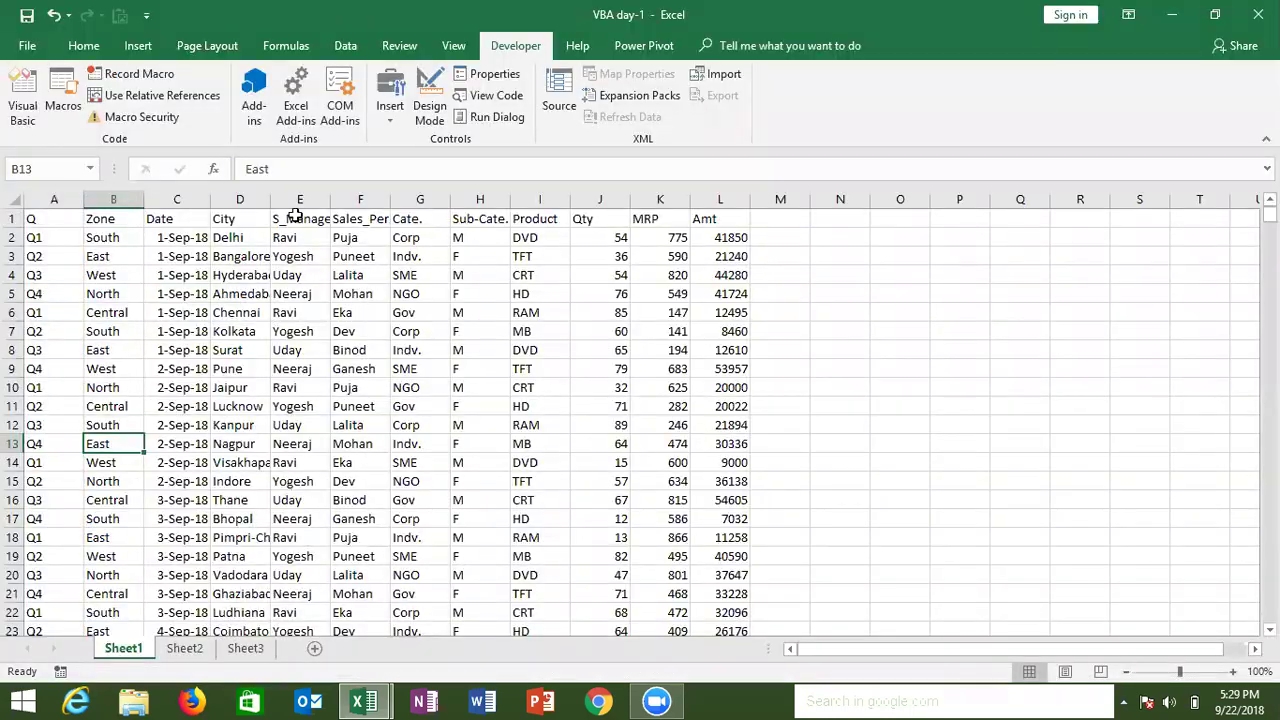
left_click(33, 215)
key("ctrl+shift+l")
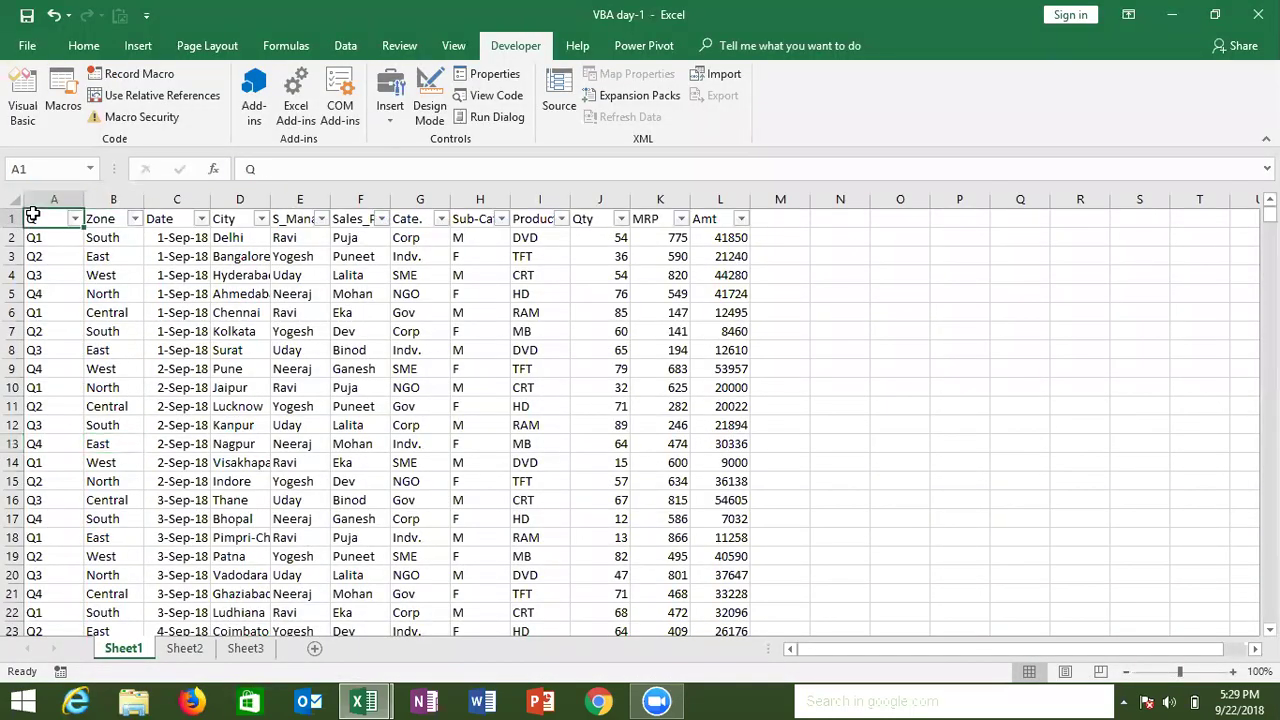
key("ctrl+shift+l")
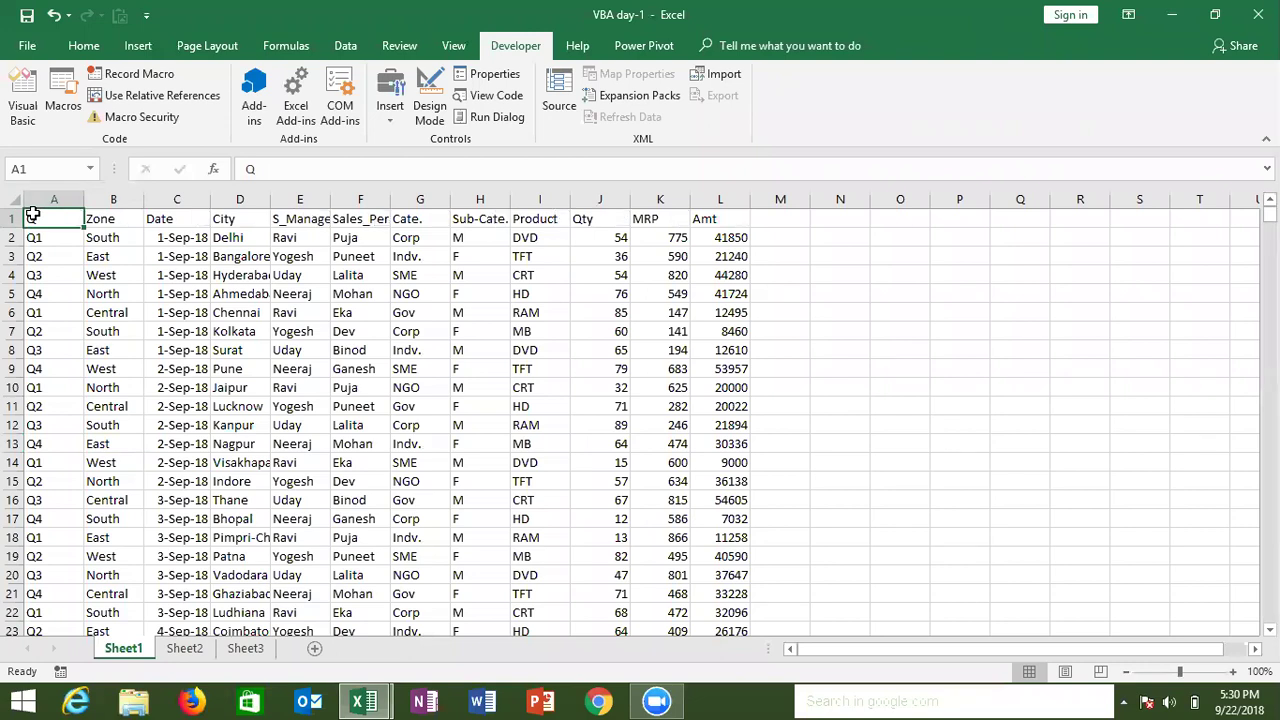
left_click(114, 274)
key("alt+F11")
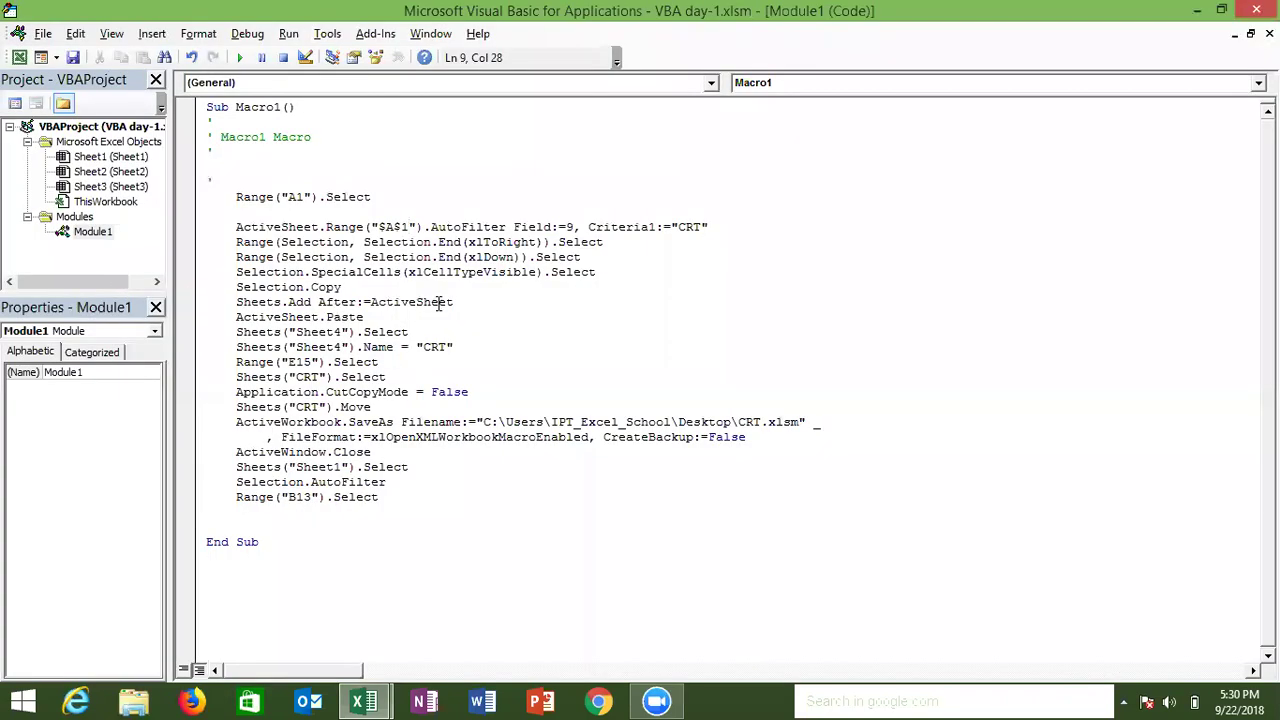
left_click(433, 257)
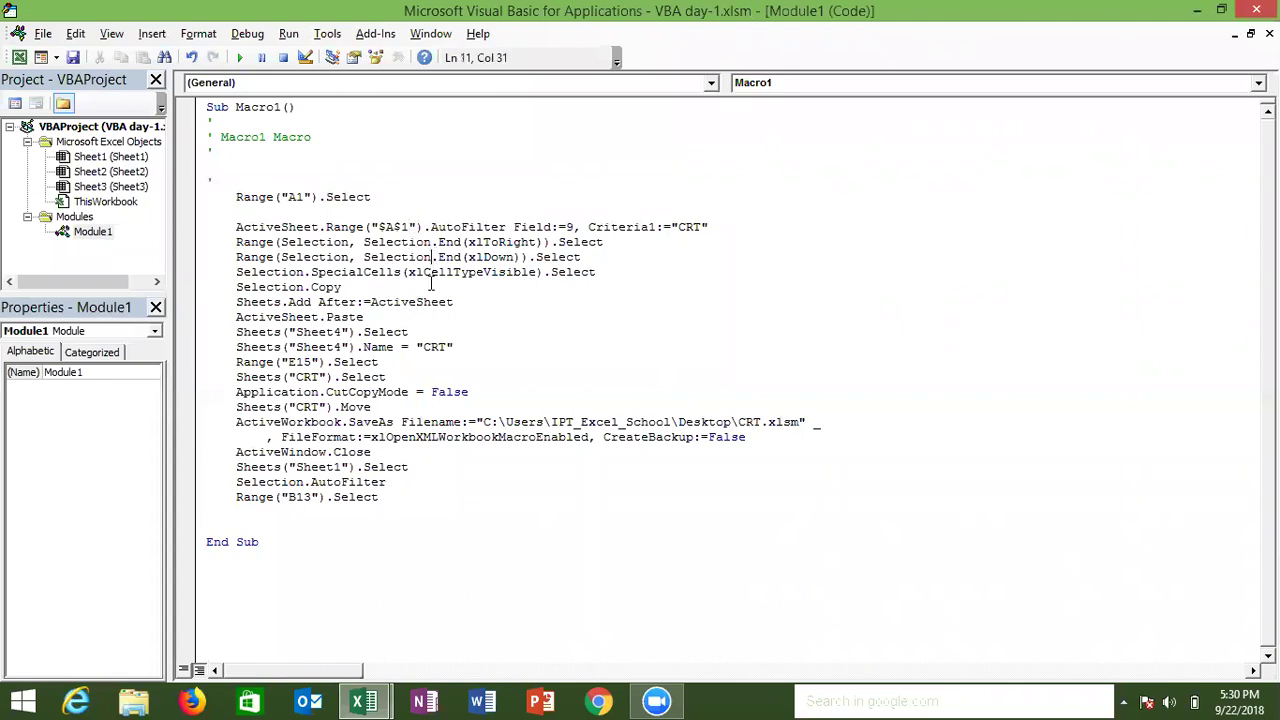
left_click(401, 318)
left_click_drag(419, 332, 236, 332)
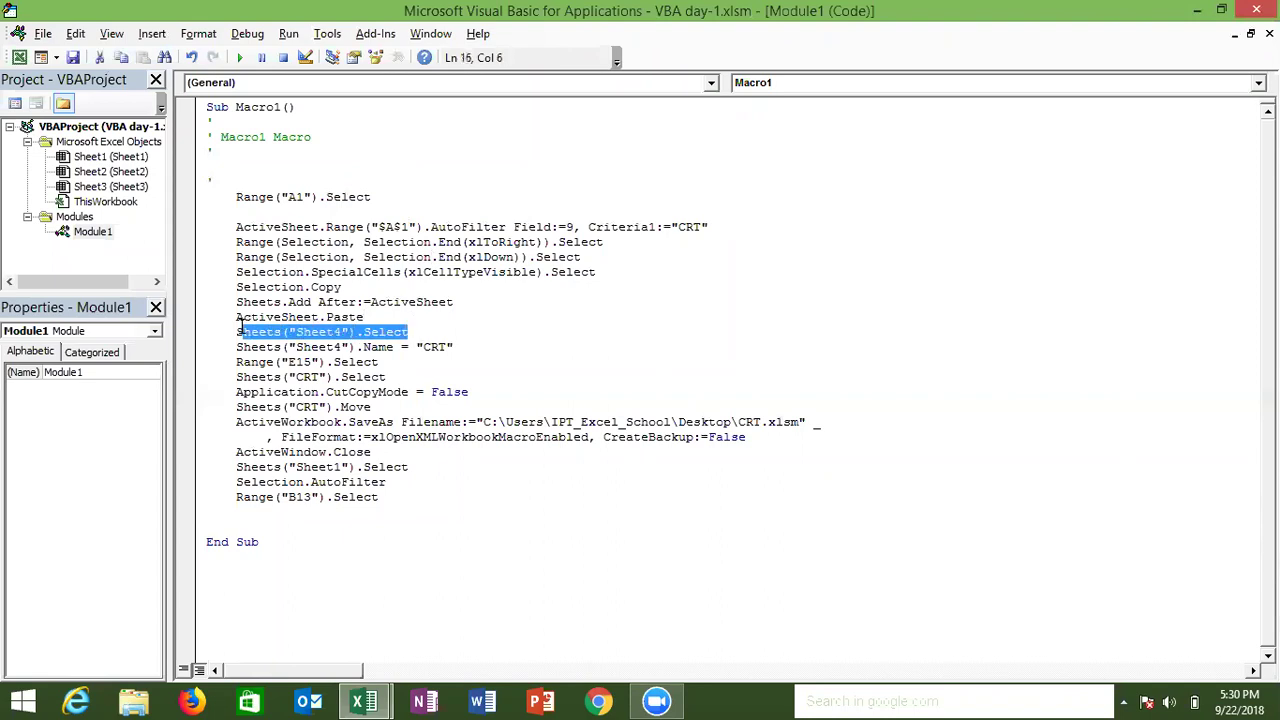
key("Delete")
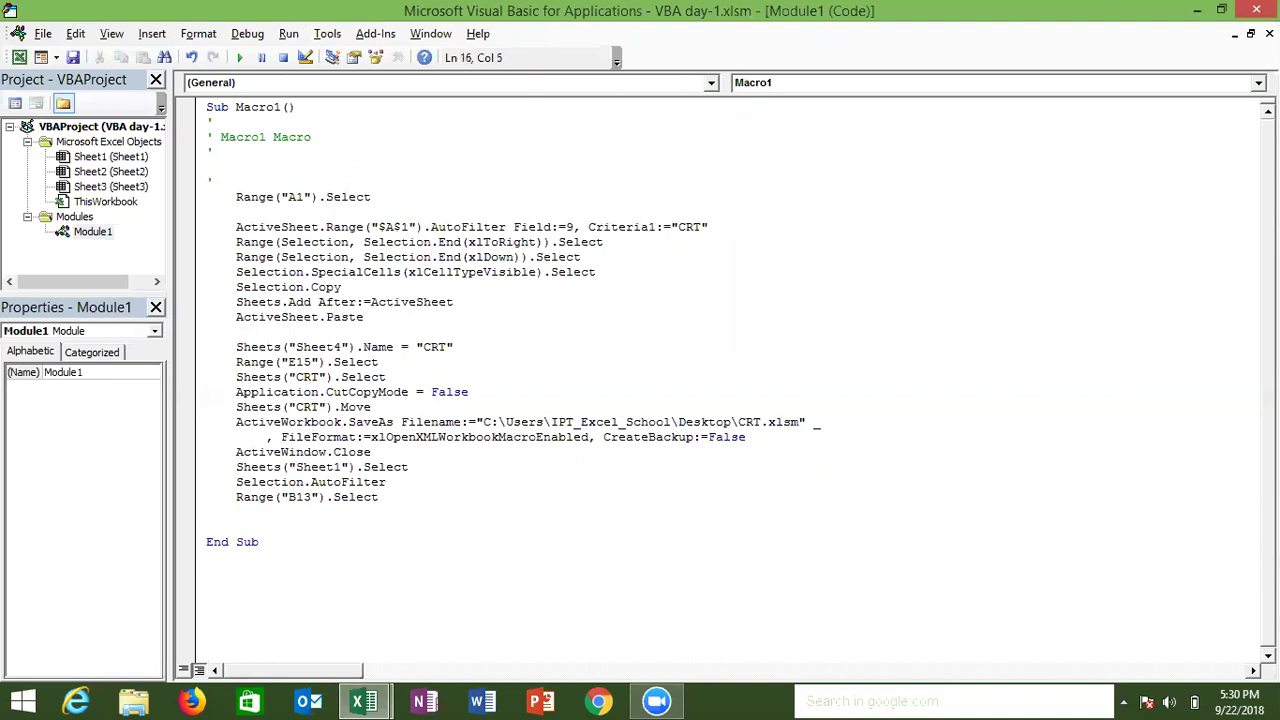
left_click_drag(318, 317, 238, 320)
key("ctrl+c")
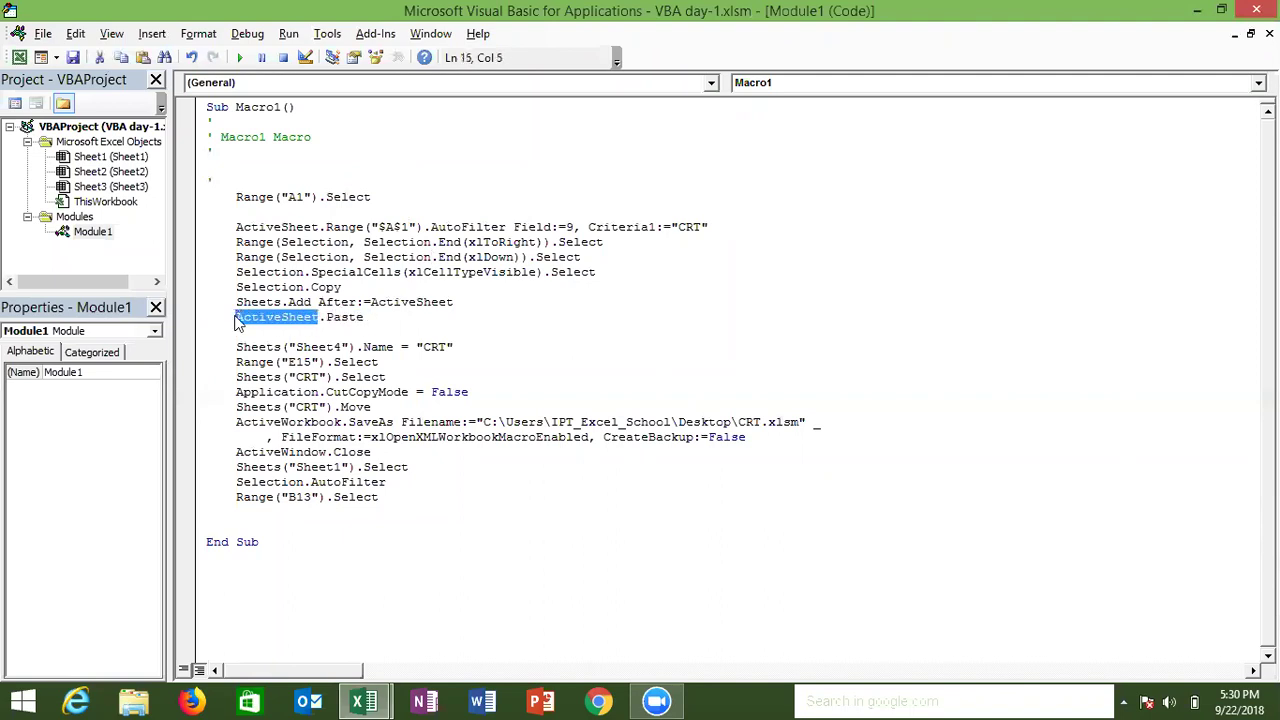
left_click_drag(355, 347, 238, 350)
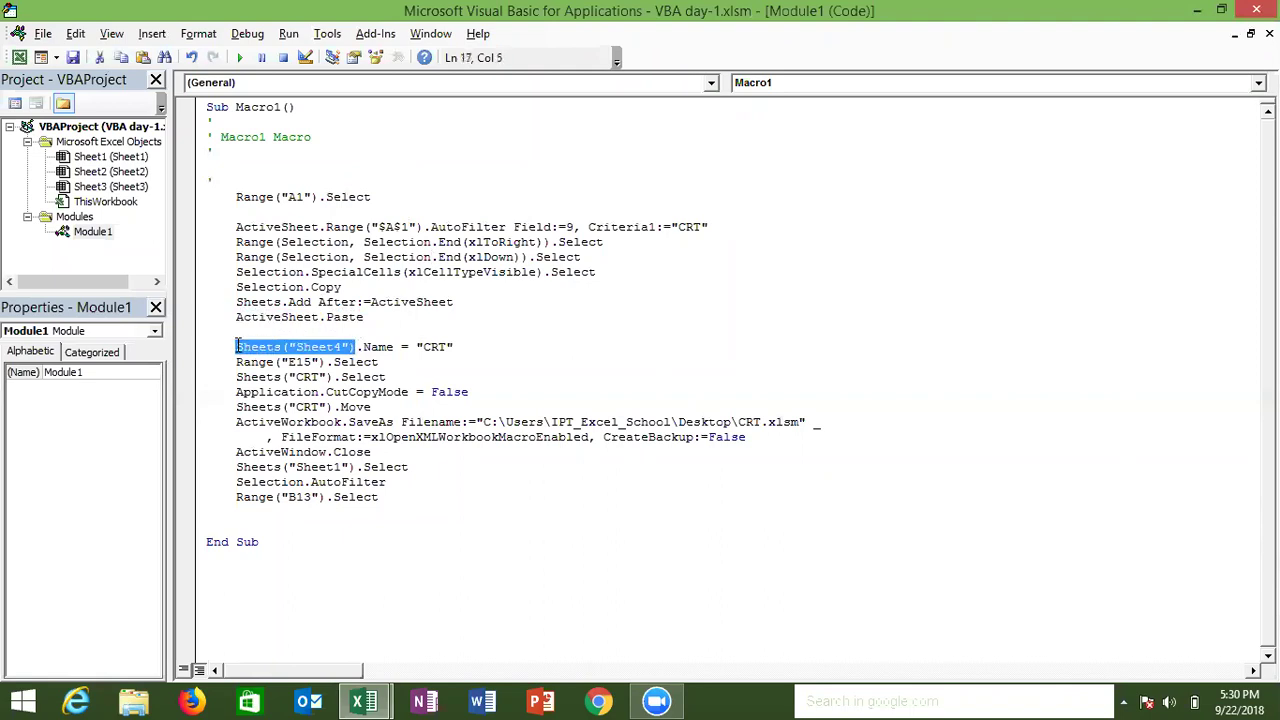
key("ctrl+v")
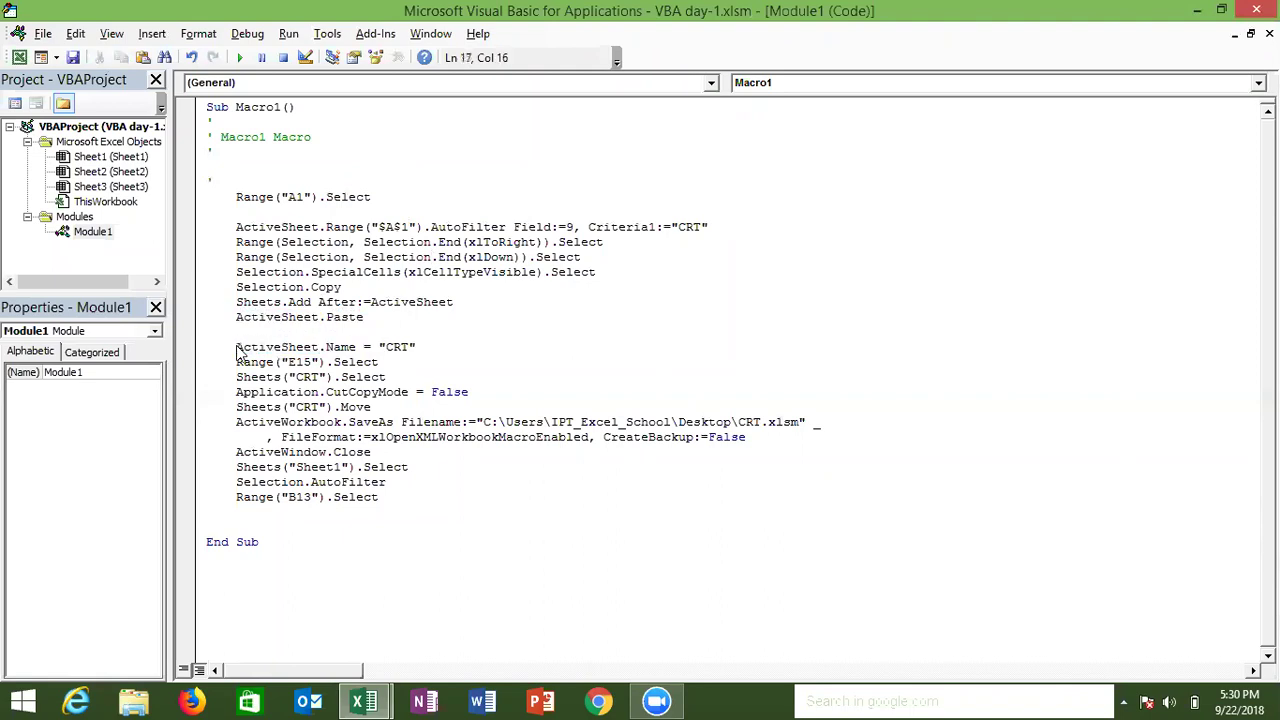
left_click(241, 332)
left_click(272, 302)
left_click(327, 378)
left_click_drag(386, 378, 230, 380)
key("Delete")
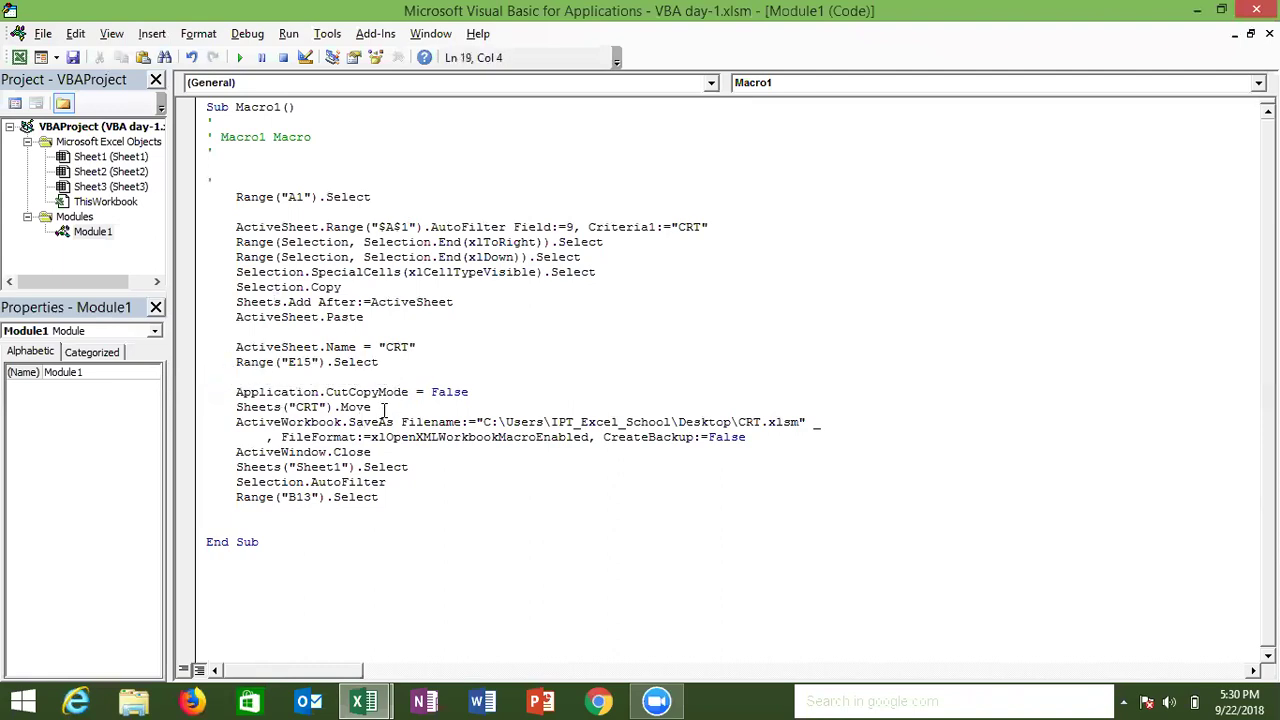
left_click_drag(331, 407, 227, 405)
type("ActiveSheet")
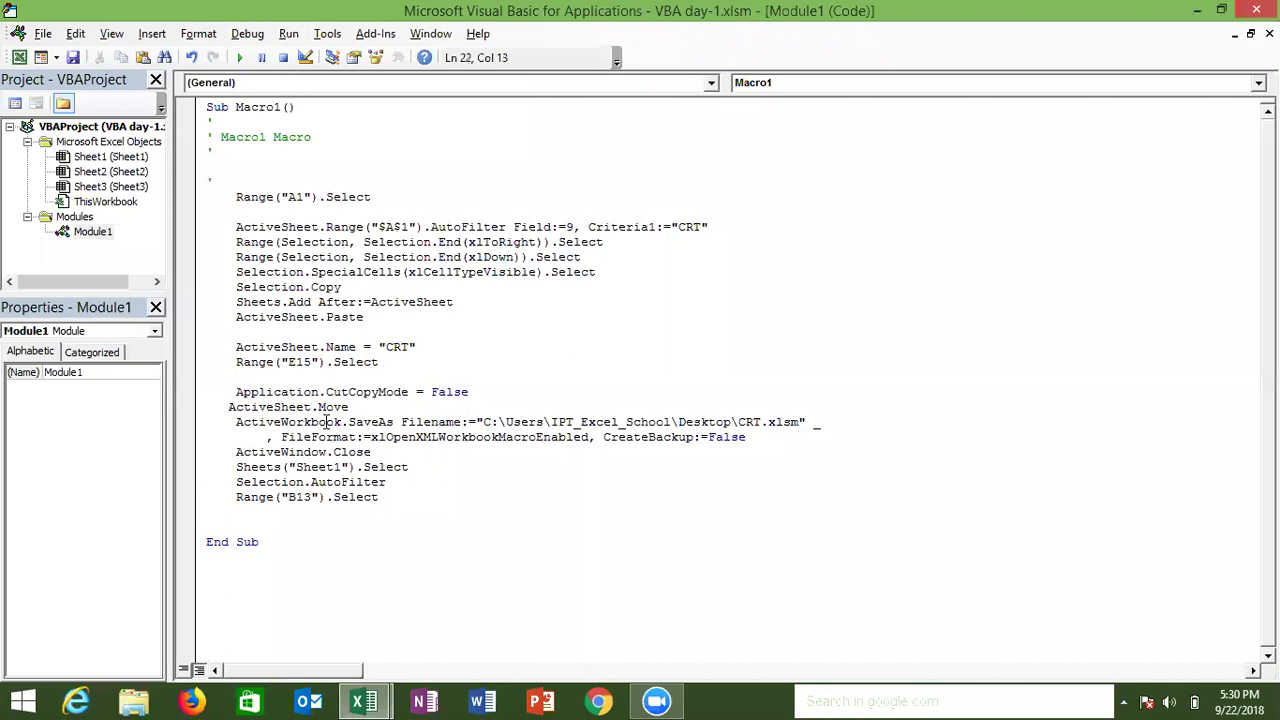
left_click(401, 422)
left_click(757, 427)
left_click(312, 452)
left_click(325, 467)
left_click(346, 482)
left_click(380, 497)
left_click_drag(708, 227, 671, 227)
Insert p = InputBox("Enter Product Name") above the Range("A1") line.
left_click(229, 197)
key("Return")
key("Return")
key("Up")
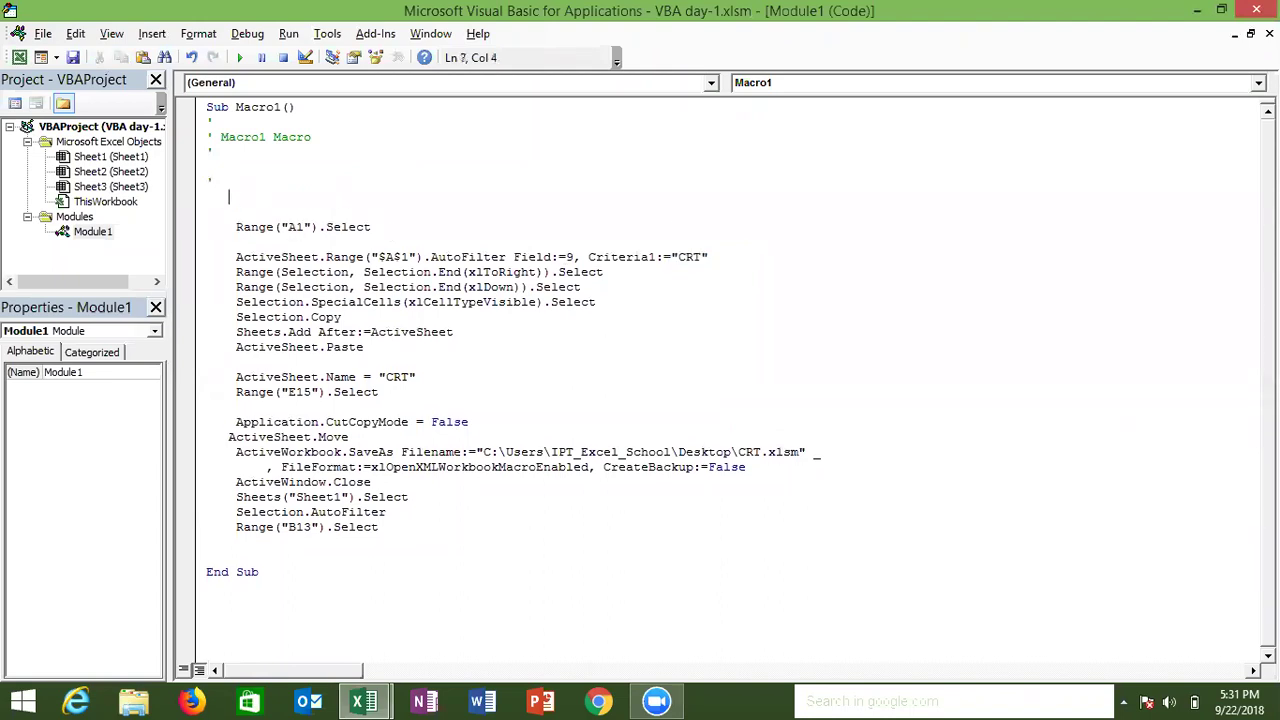
type("p=")
type("in")
type("putbox")
type("(\"Enter Product Name\"")
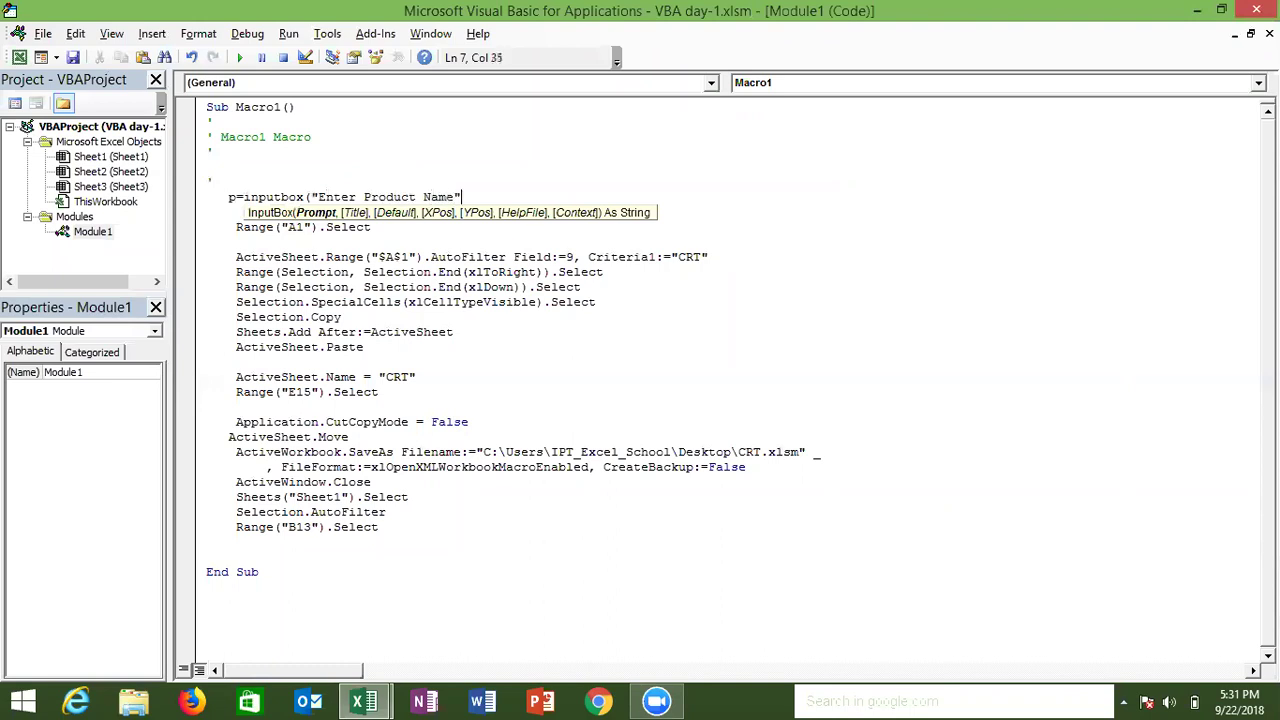
type(")")
left_click(262, 228)
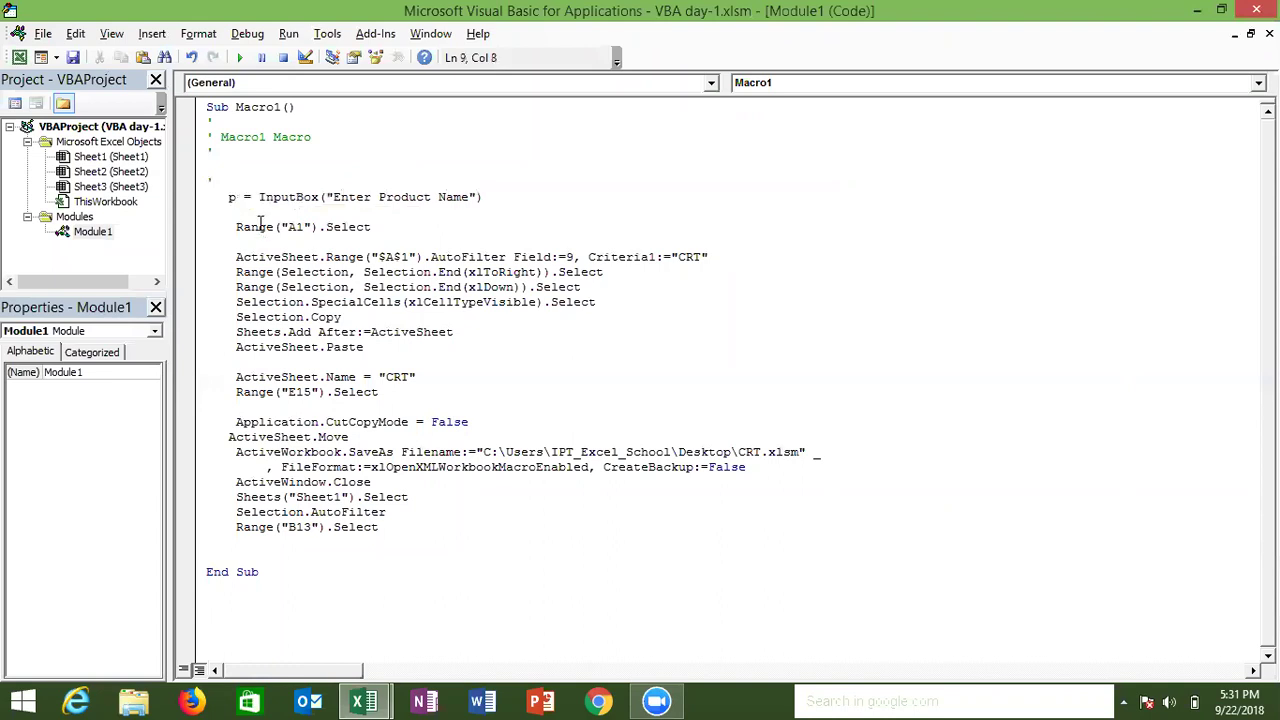
left_click_drag(257, 197, 488, 197)
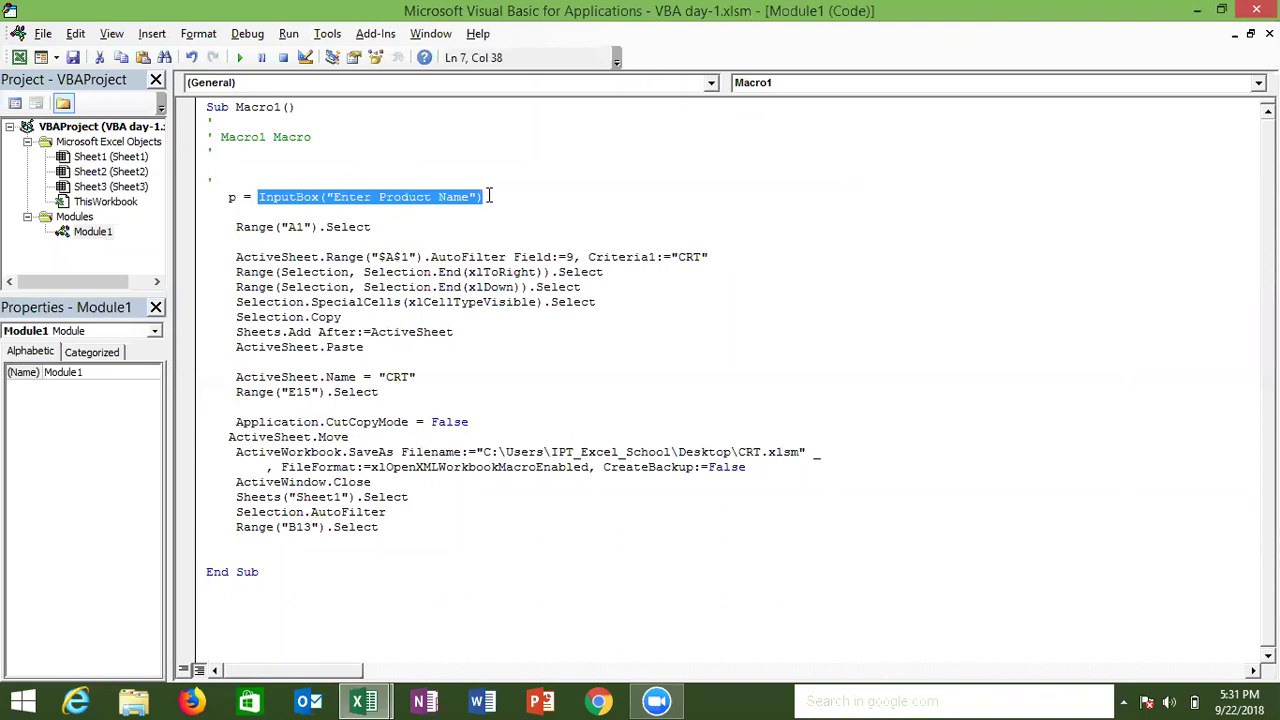
double_click(231, 197)
Replace the hard-coded "CRT" in Criteria1 and ActiveSheet.Name with p.
left_click_drag(708, 257, 673, 259)
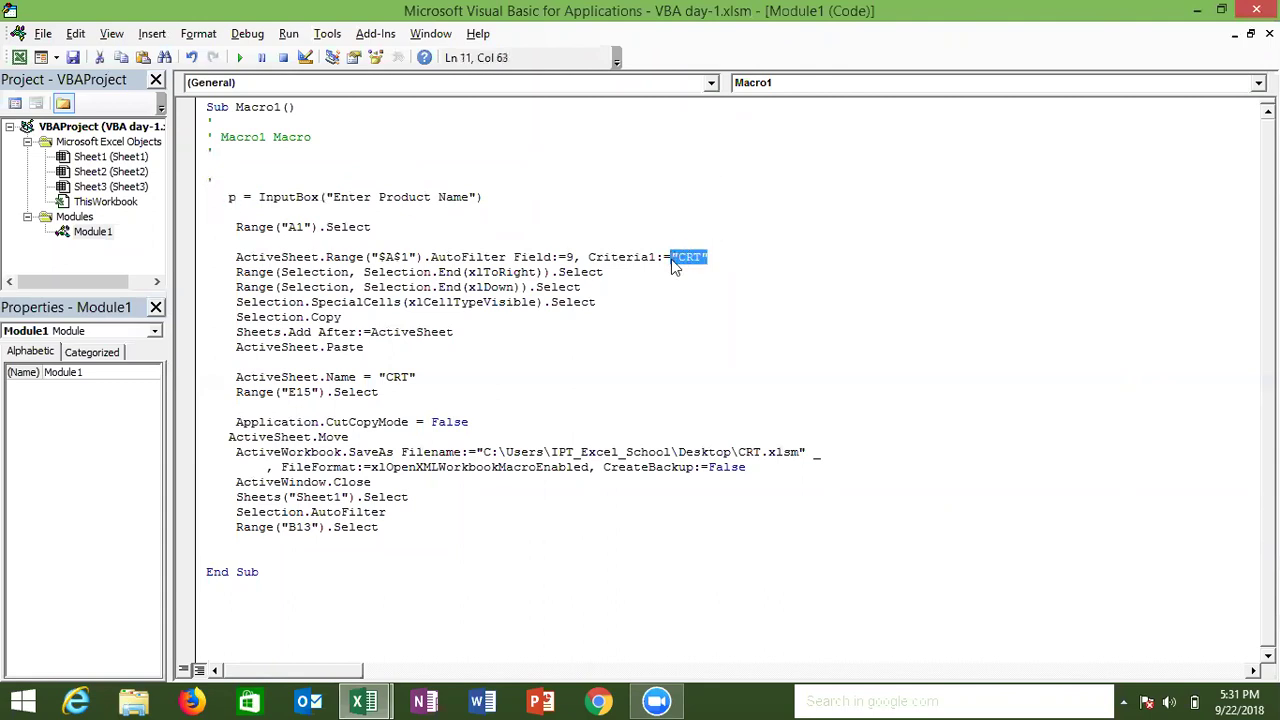
type("p")
left_click(534, 422)
left_click_drag(416, 377, 379, 378)
type("p")
Change Macro1's SaveAs path to "...Desktop\" & p & ".xlsm" and return to Excel.
left_click_drag(476, 452, 836, 452)
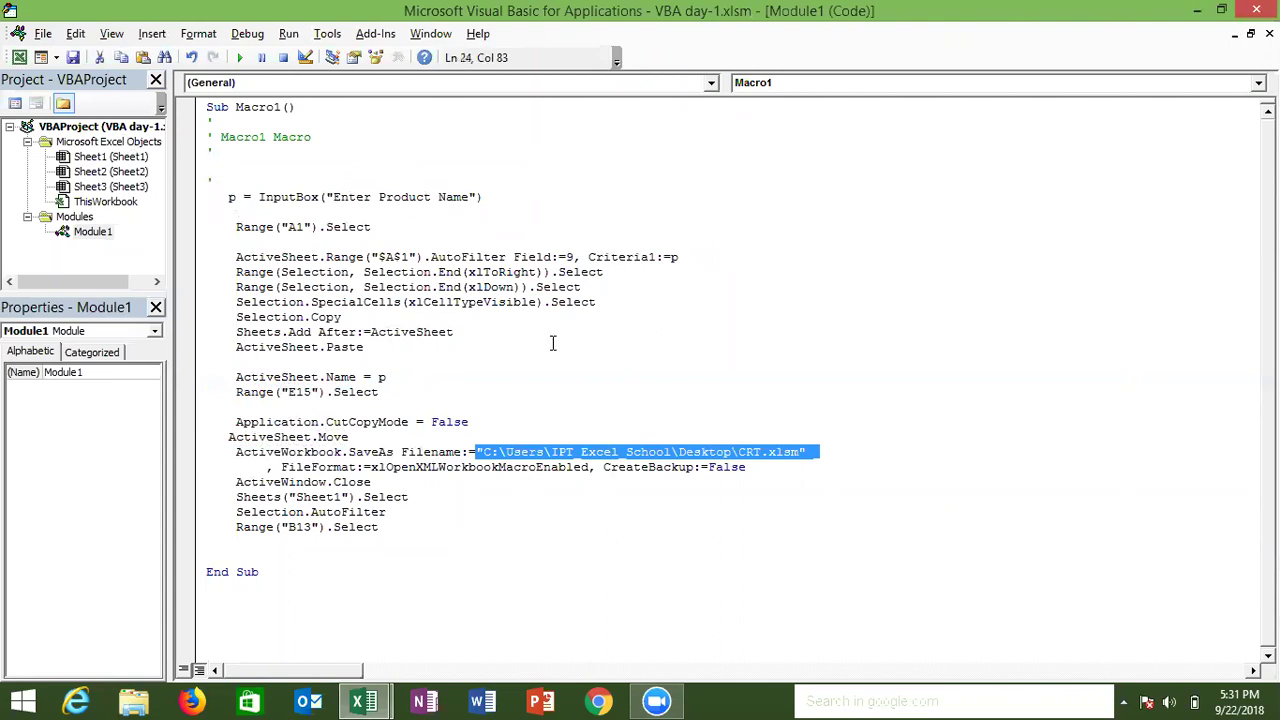
left_click(738, 452)
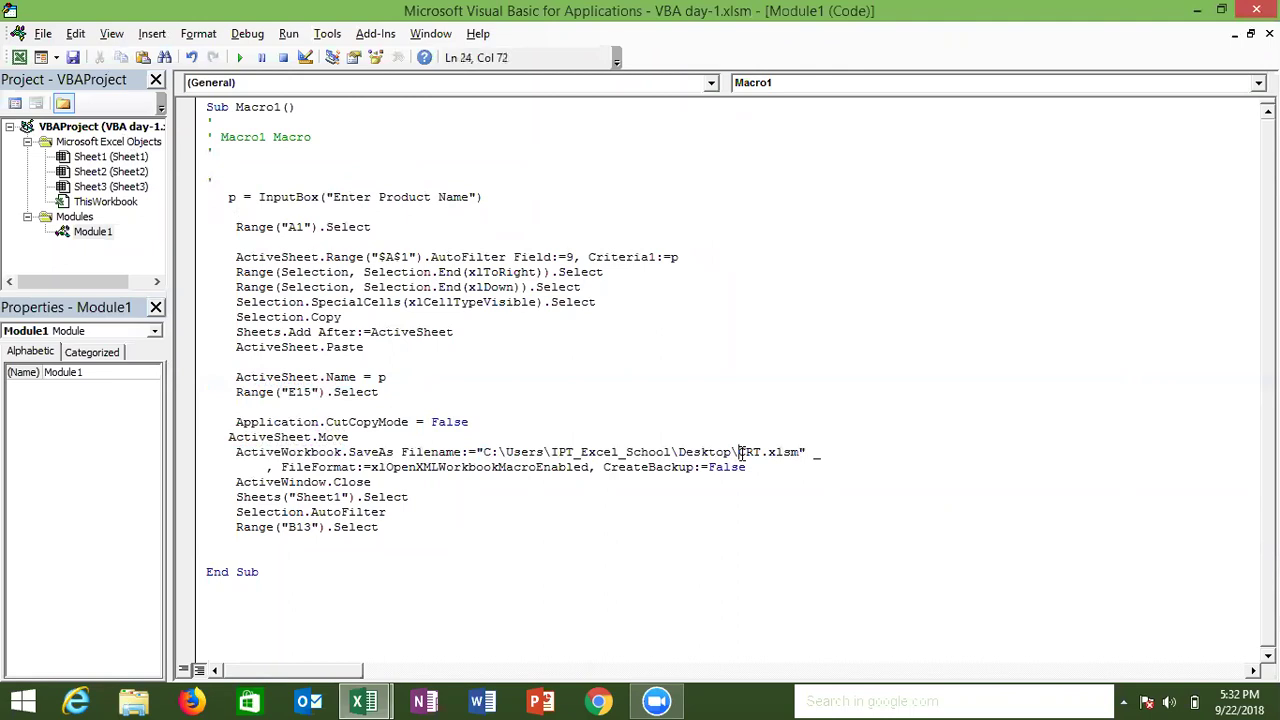
type("\" ")
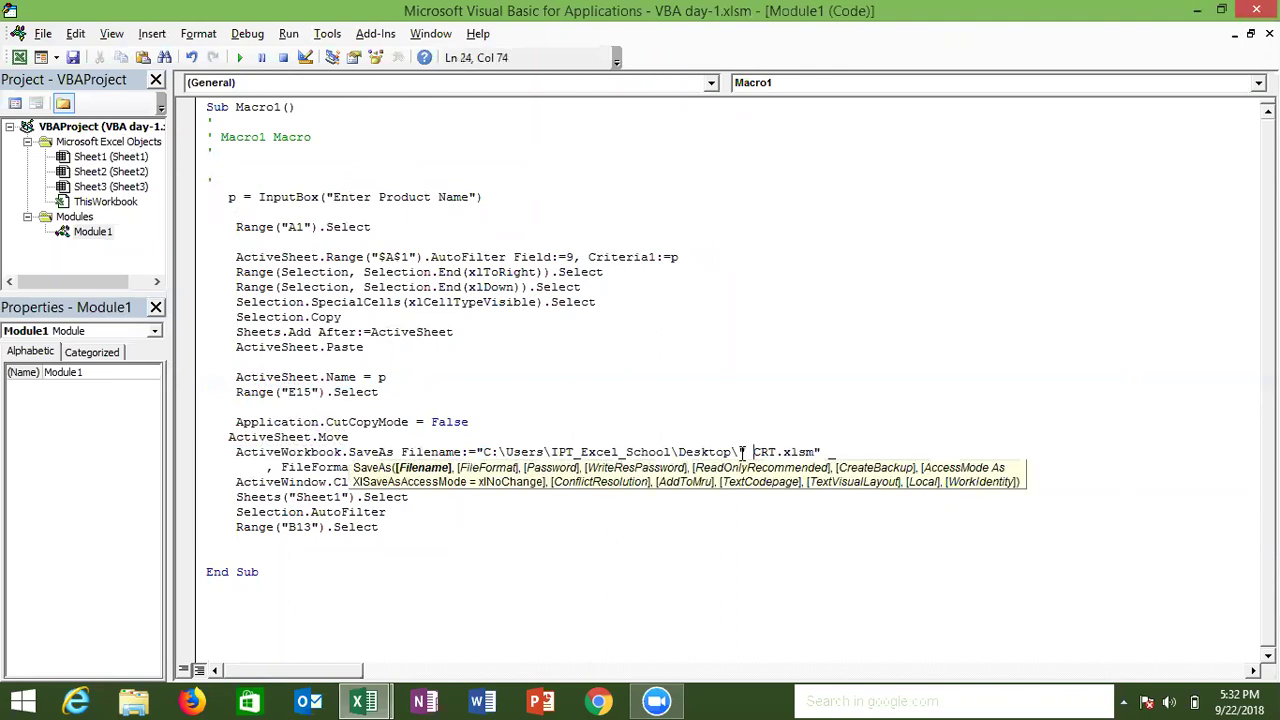
type("&")
key("Delete")
key("Delete")
key("Delete")
type("p & ")
type("\"")
left_click(708, 527)
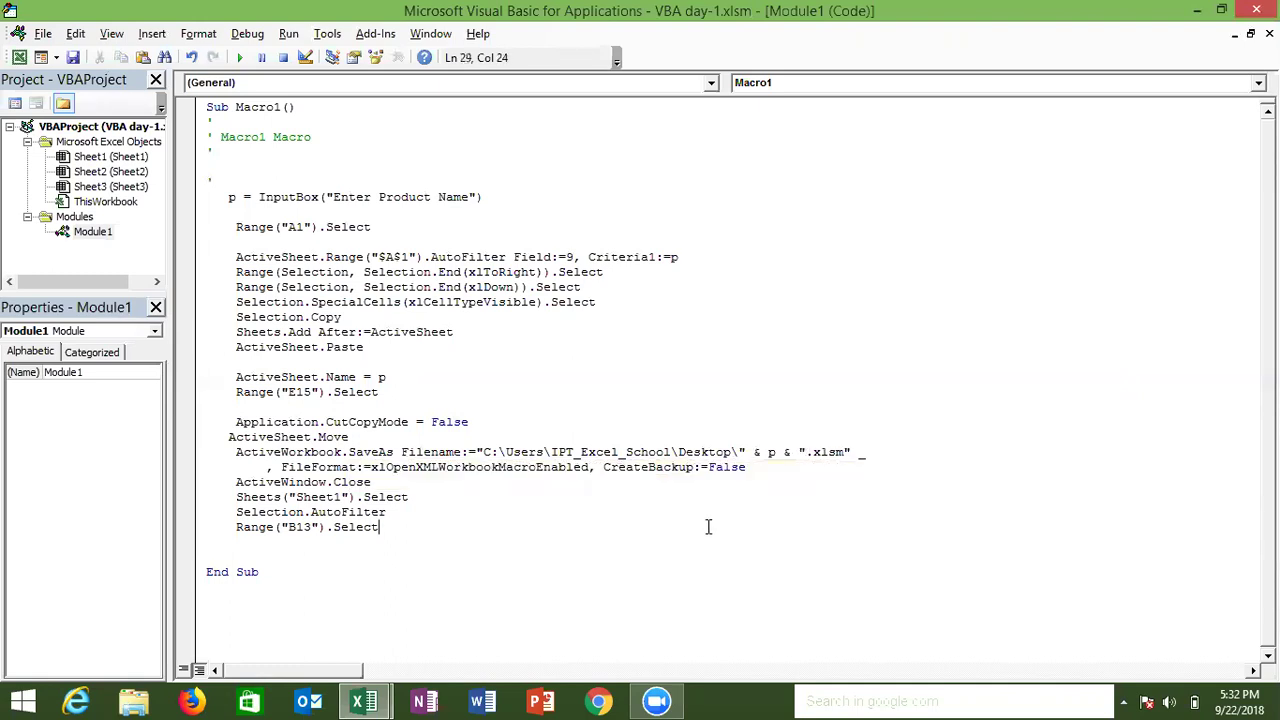
key("alt+F11")
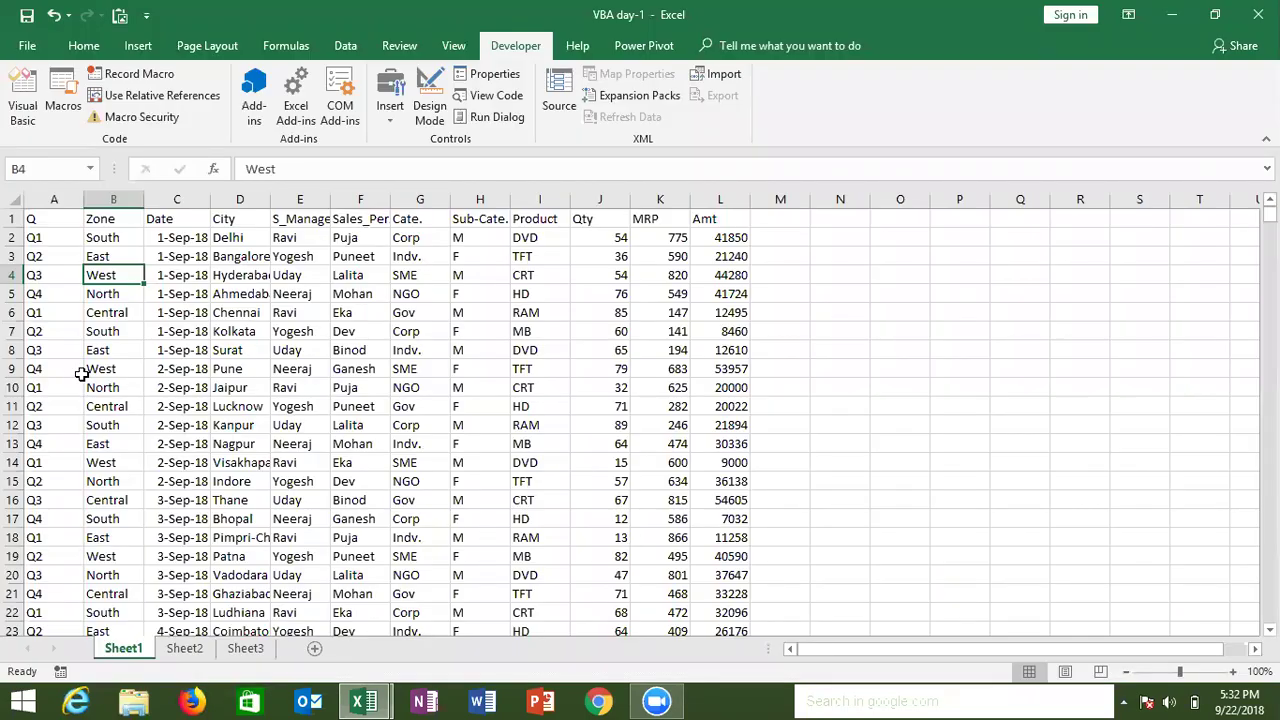
Run Macro1 from the Macros list, entering TFT as the product name.
left_click(64, 113)
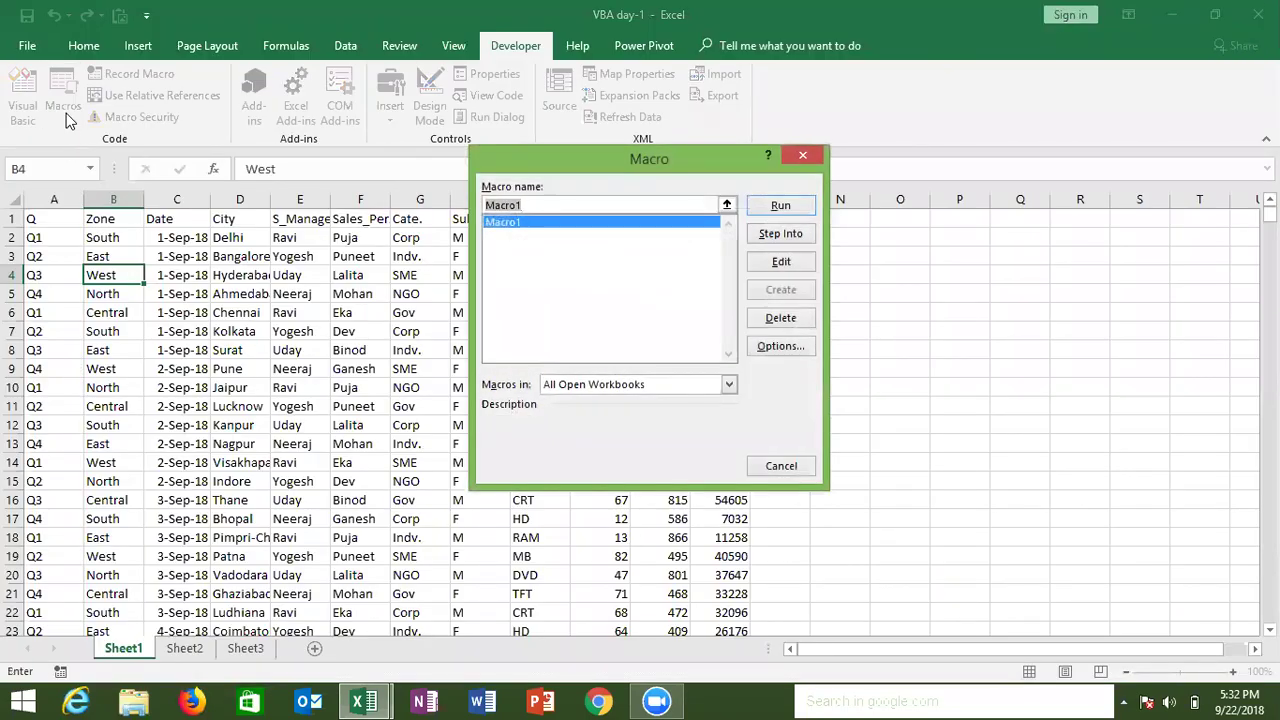
left_click(804, 205)
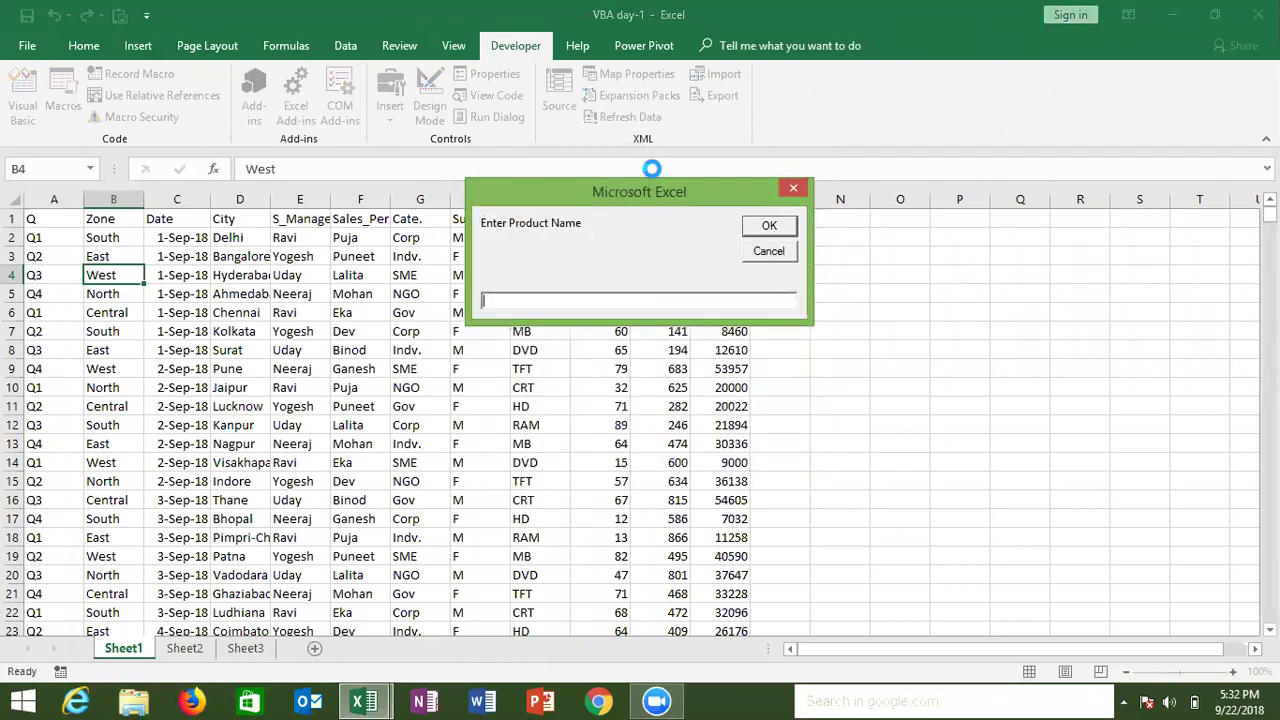
left_click_drag(658, 199, 965, 276)
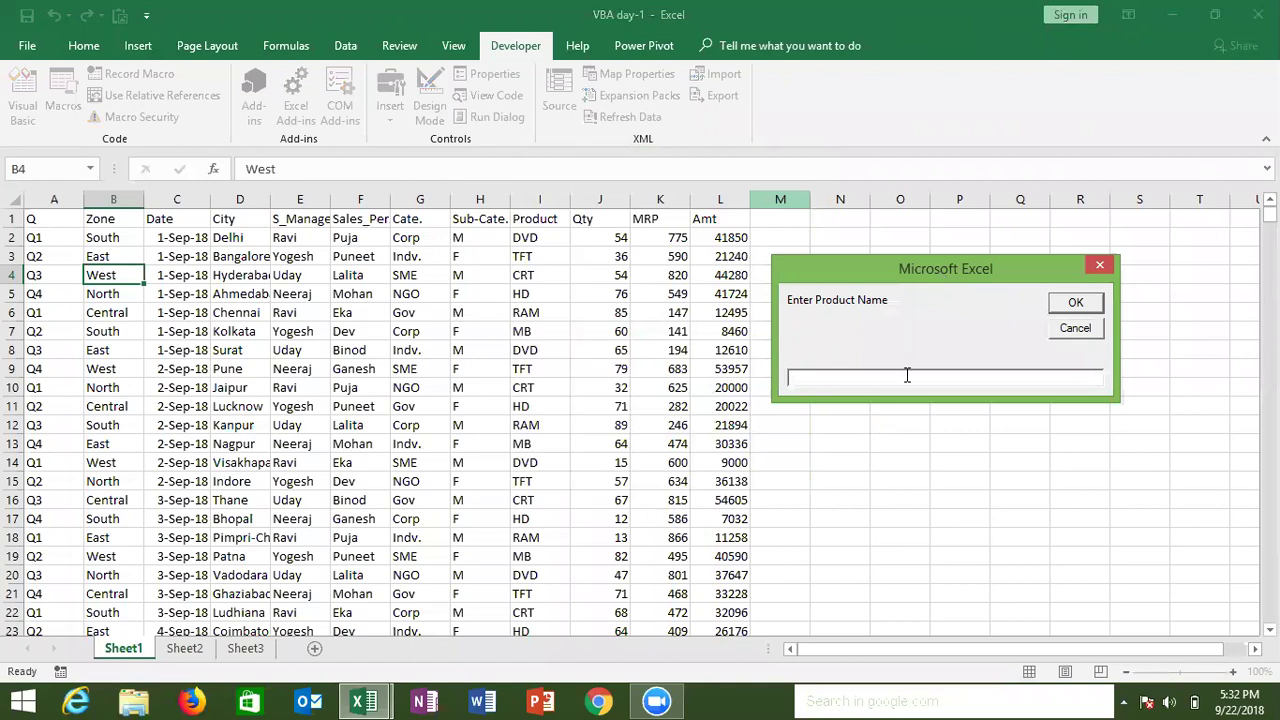
type("TF")
type("T")
left_click(1086, 310)
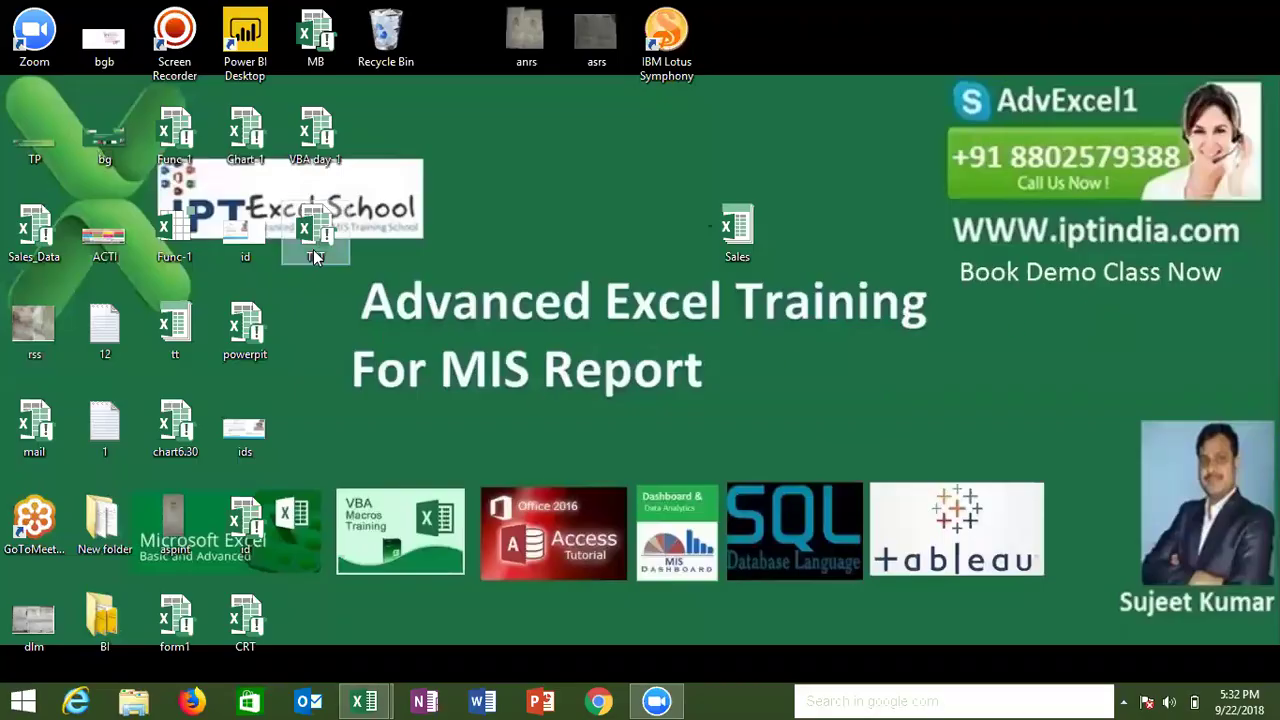
Open the saved TFT workbook from the Desktop, check its rows, close it, and return to the VBA editor.
left_click(315, 230)
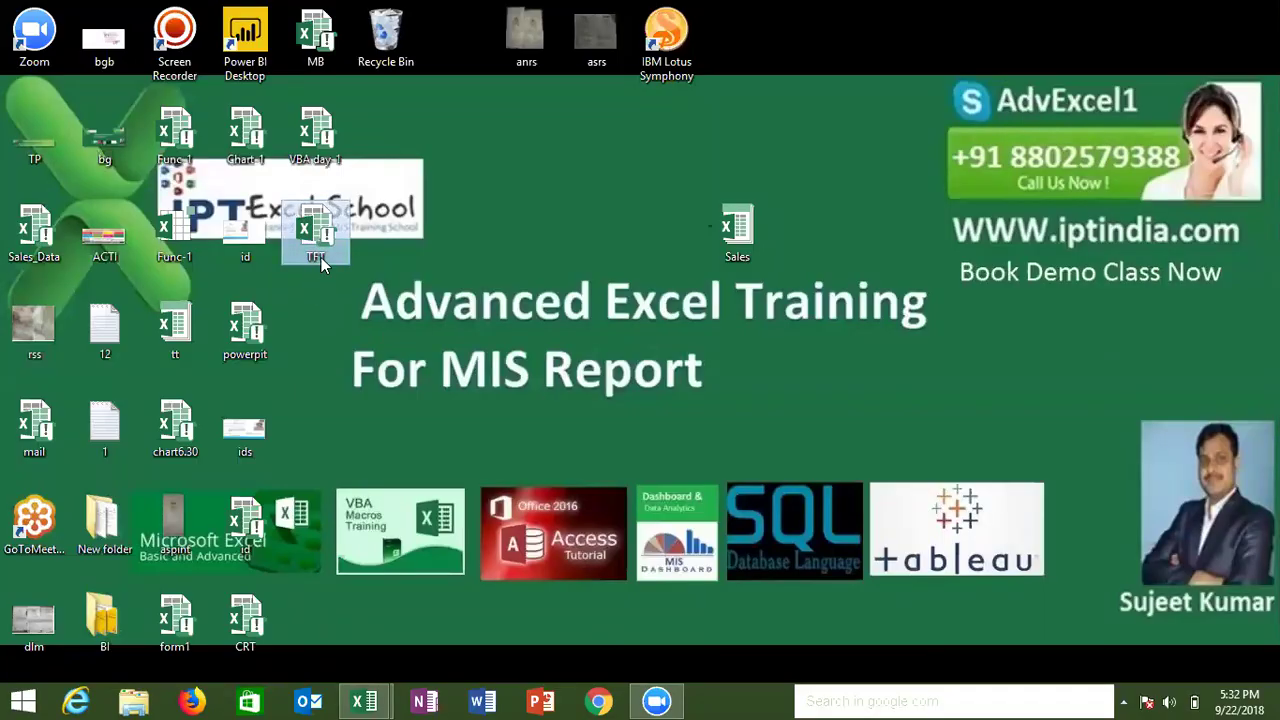
double_click(321, 257)
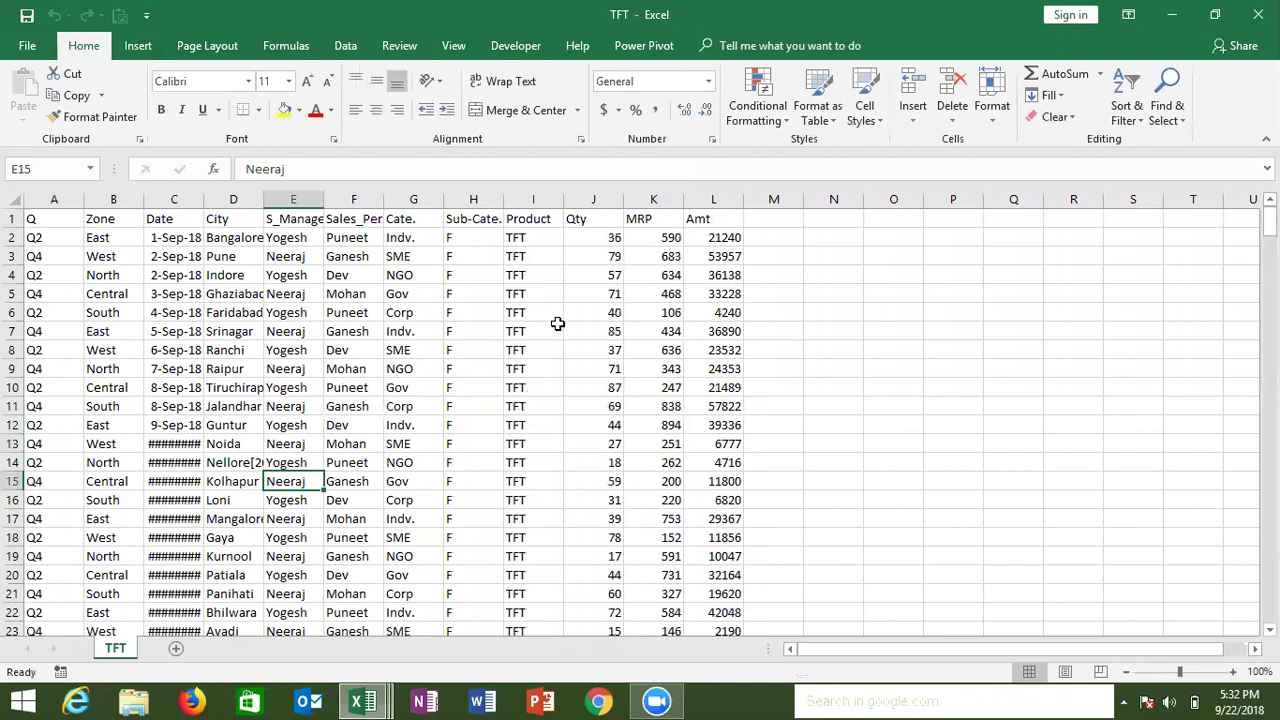
left_click(1258, 14)
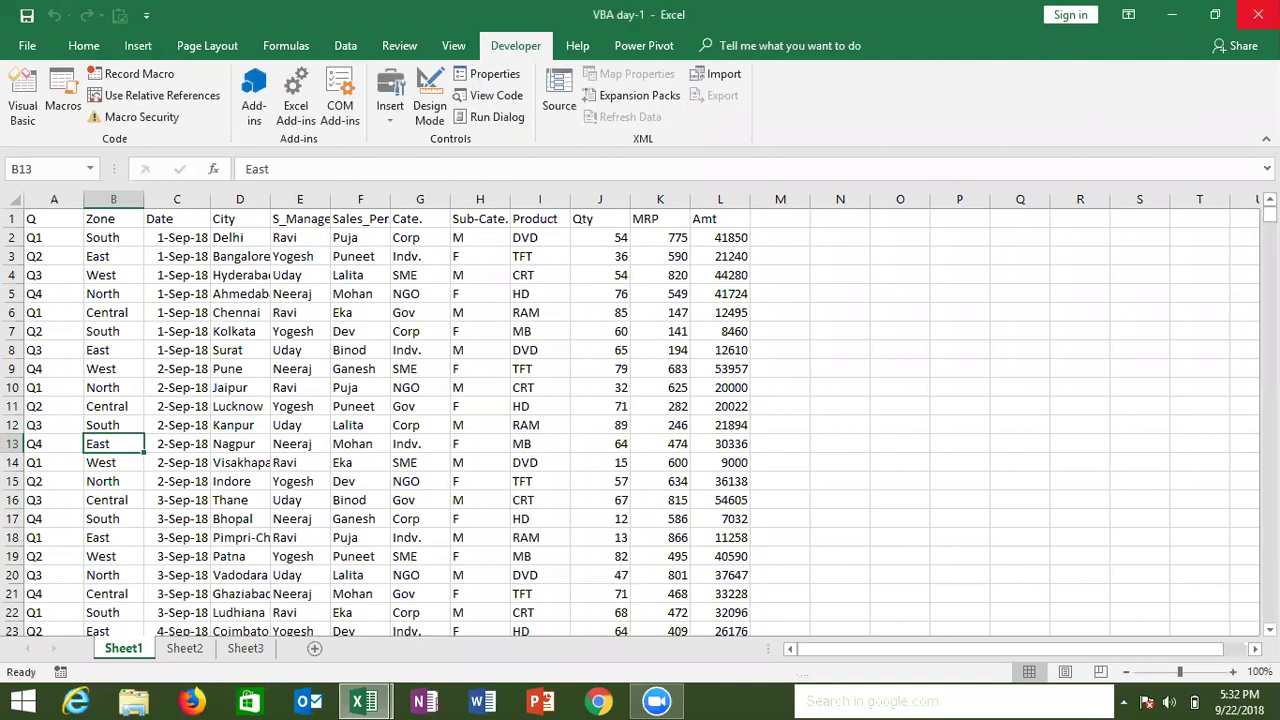
left_click(373, 700)
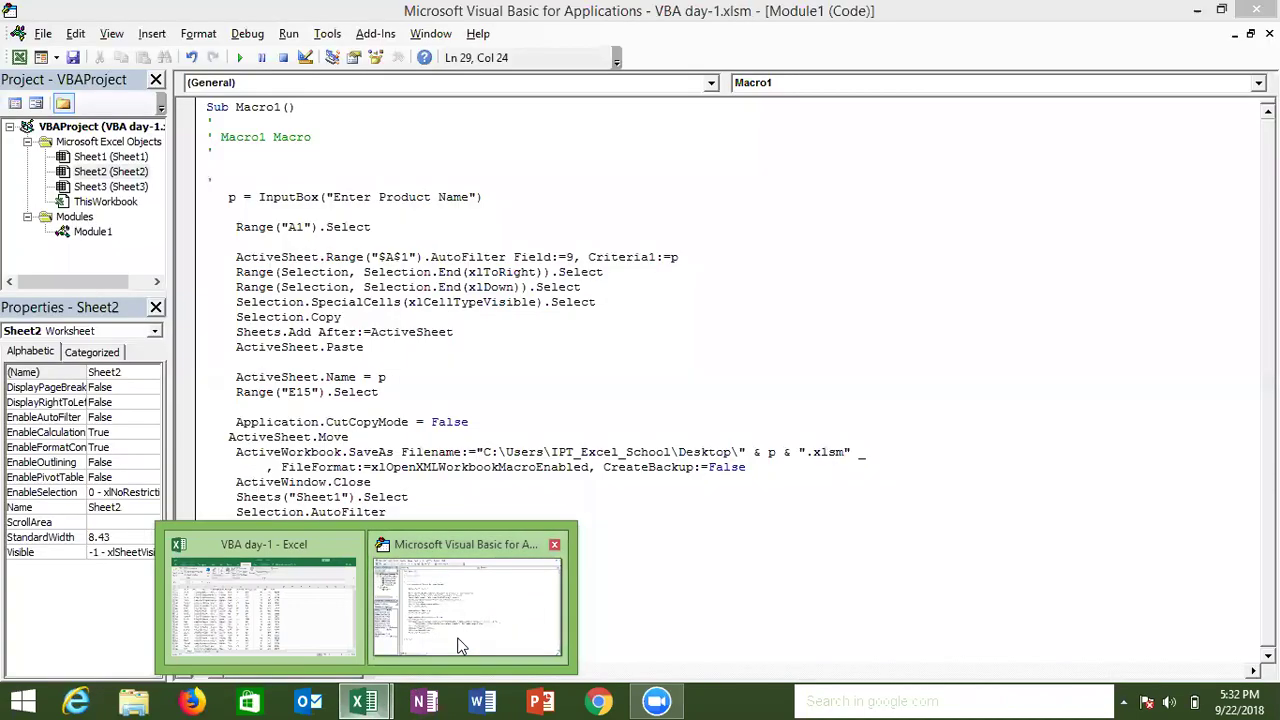
mouse_move(363, 701)
left_click(380, 585)
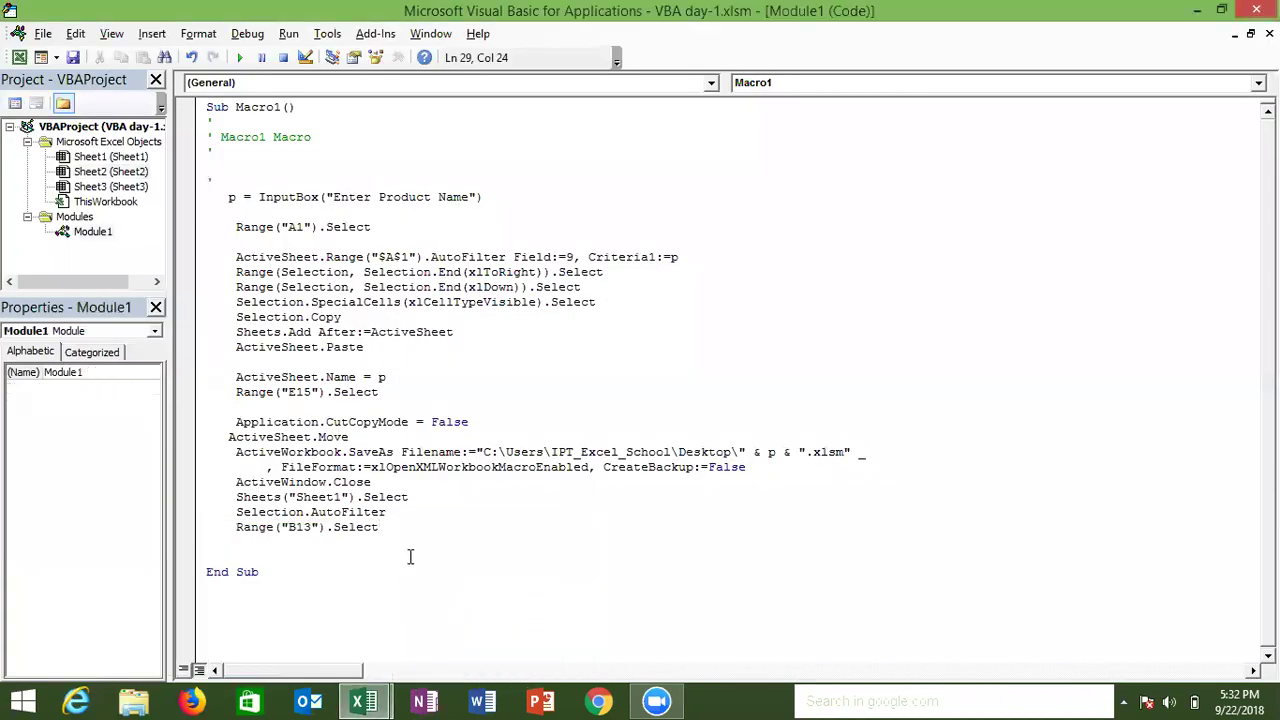
Review Macro1's code, including the Application keyword, then switch back to Excel with Alt+F11.
left_click(315, 547)
left_click_drag(315, 547, 215, 202)
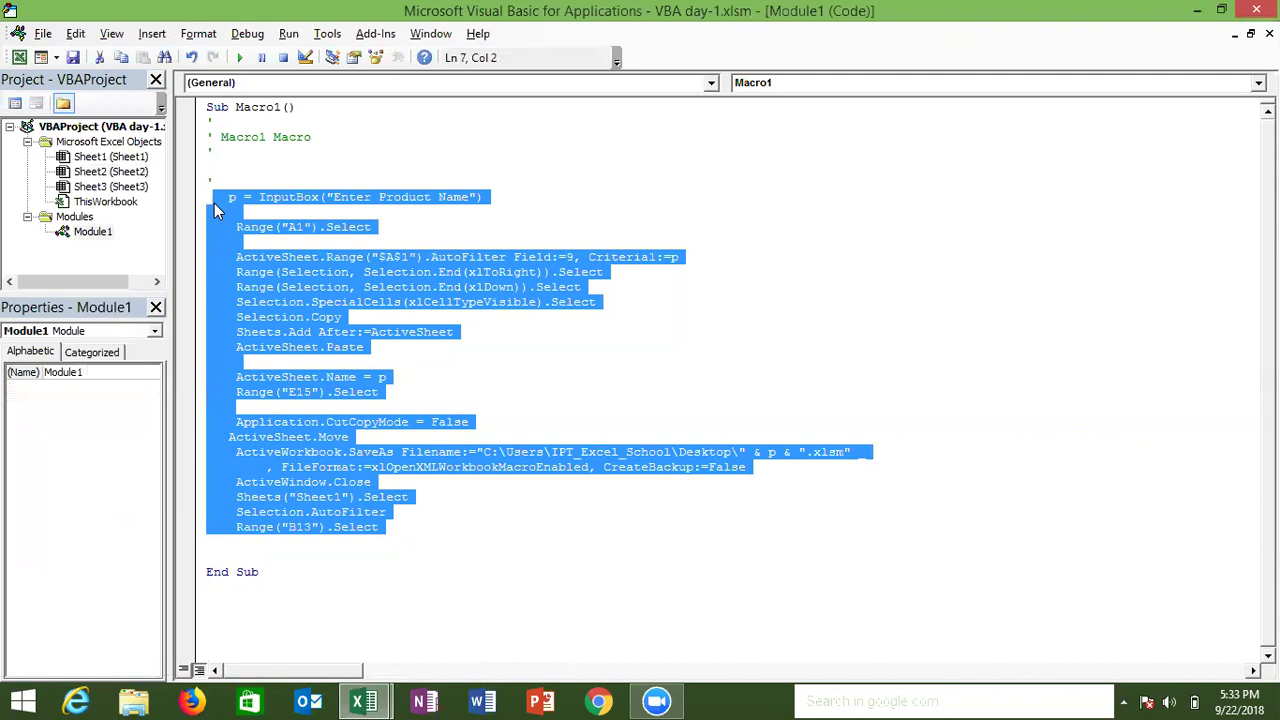
double_click(248, 423)
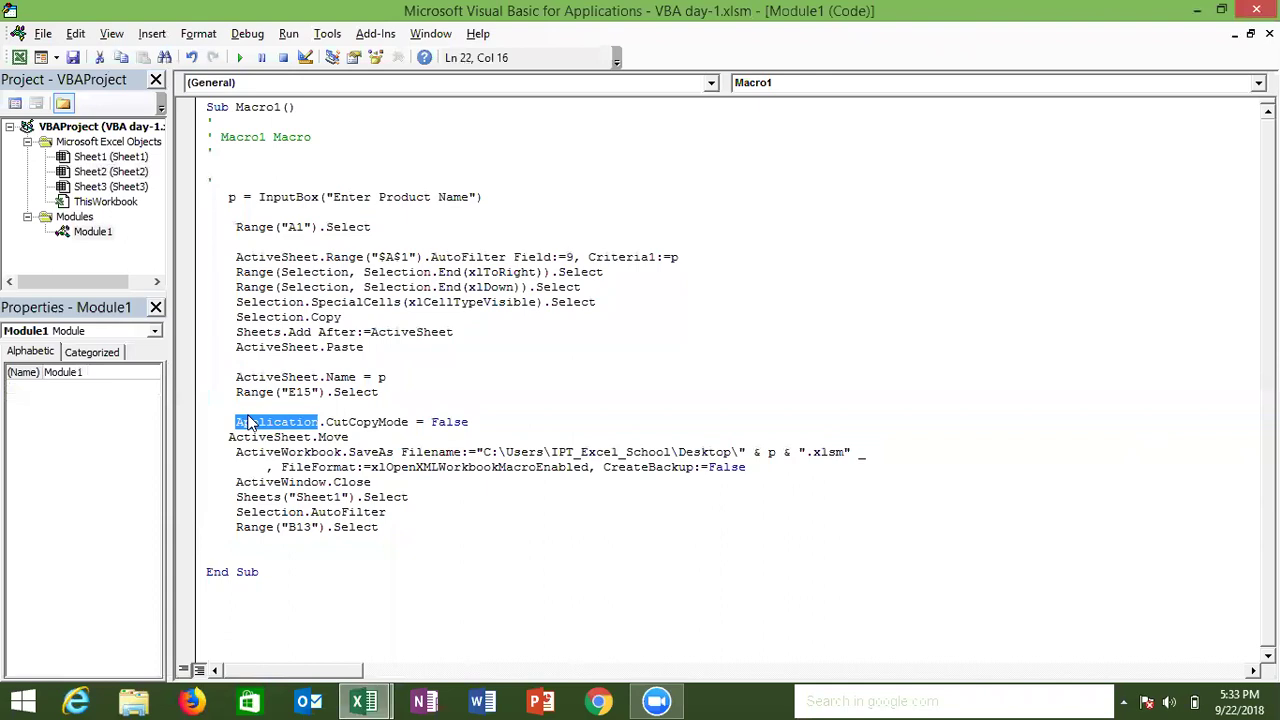
left_click(248, 407)
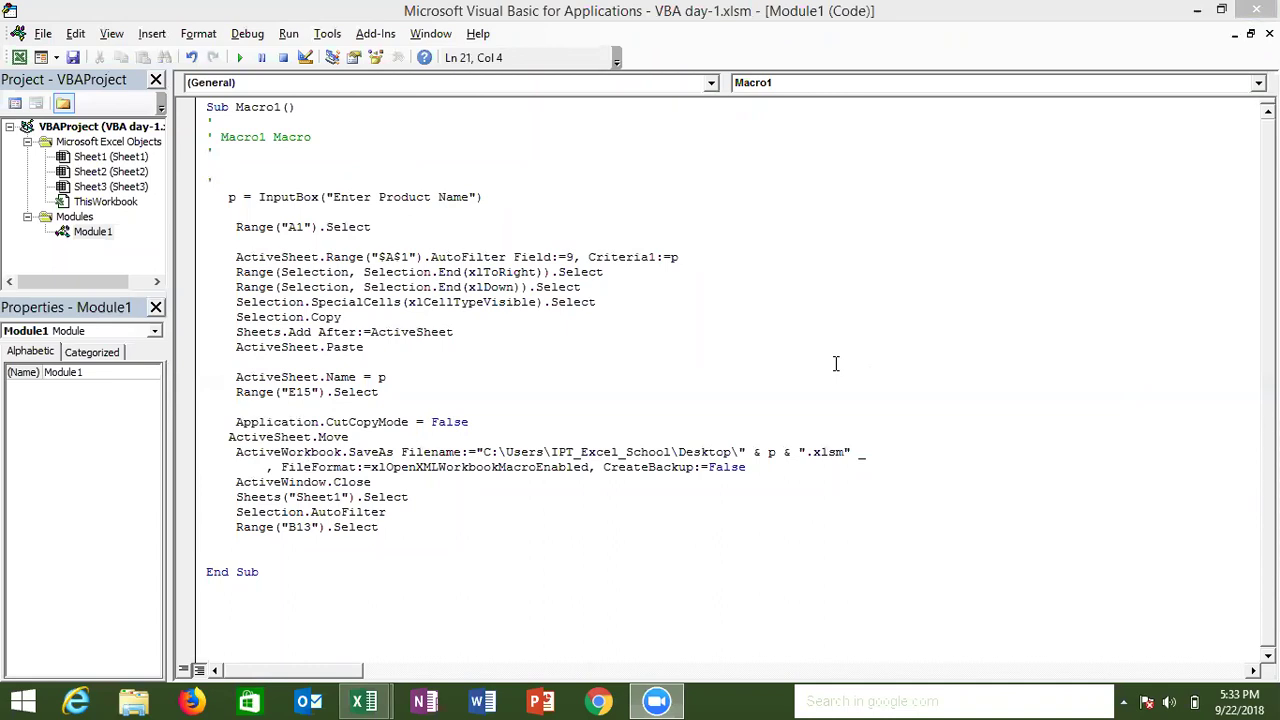
left_click(808, 225)
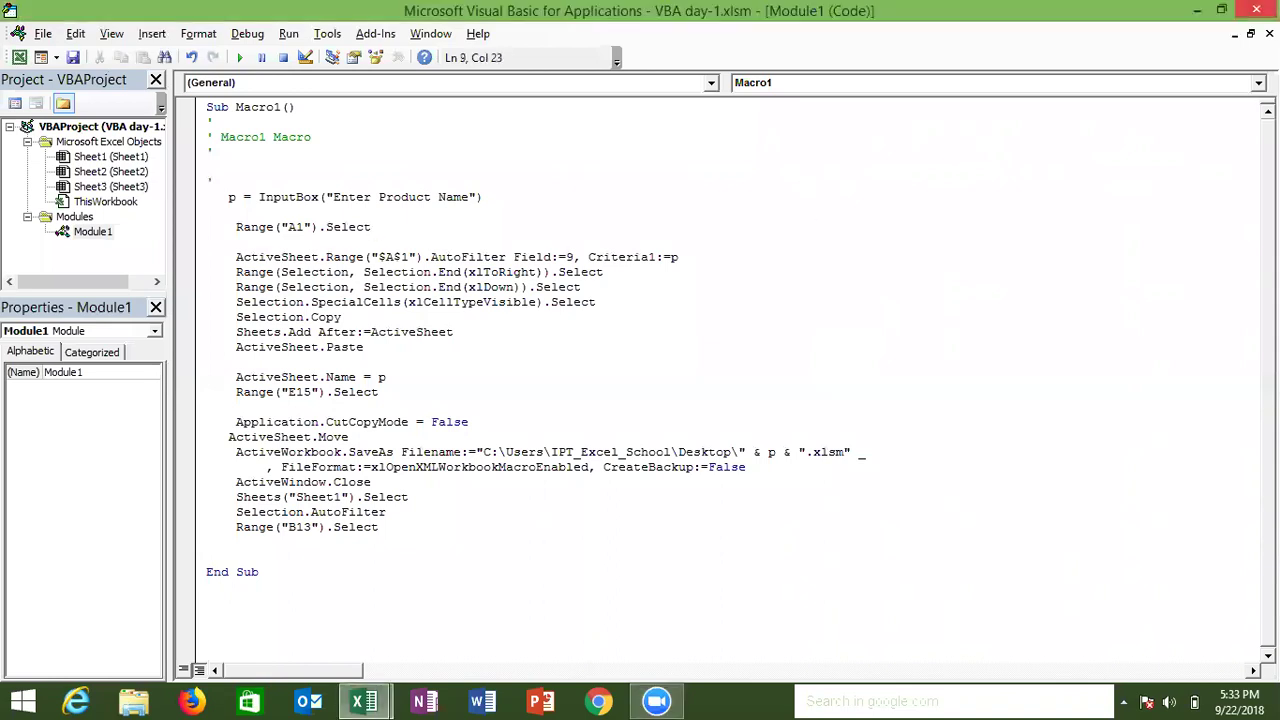
key("alt+F11")
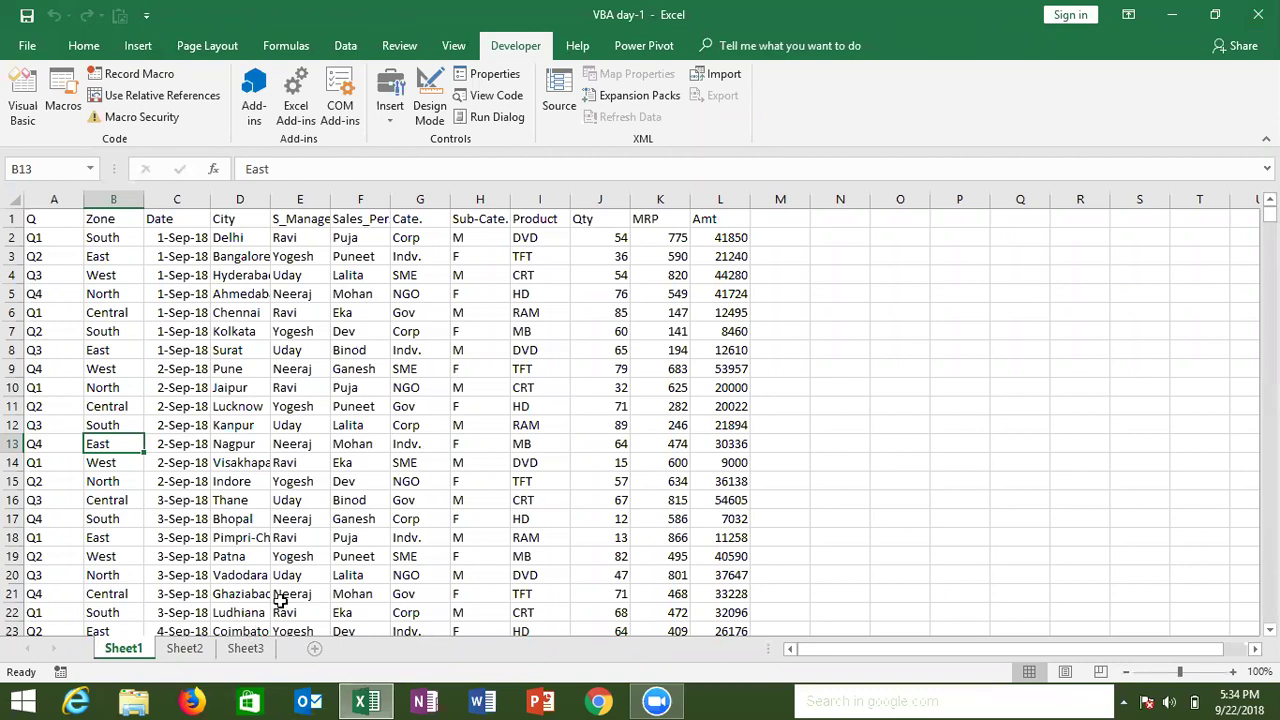
Open Macro1 for editing from the Developer Macros list.
left_click(63, 100)
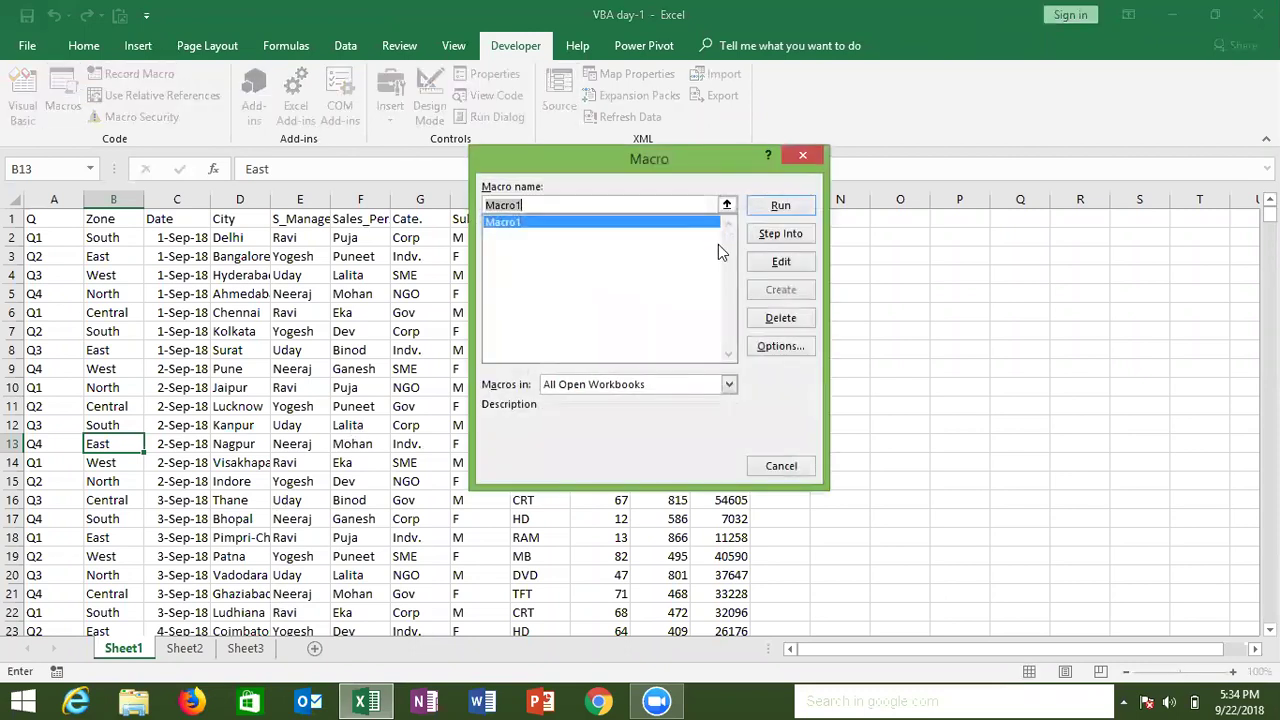
left_click(760, 262)
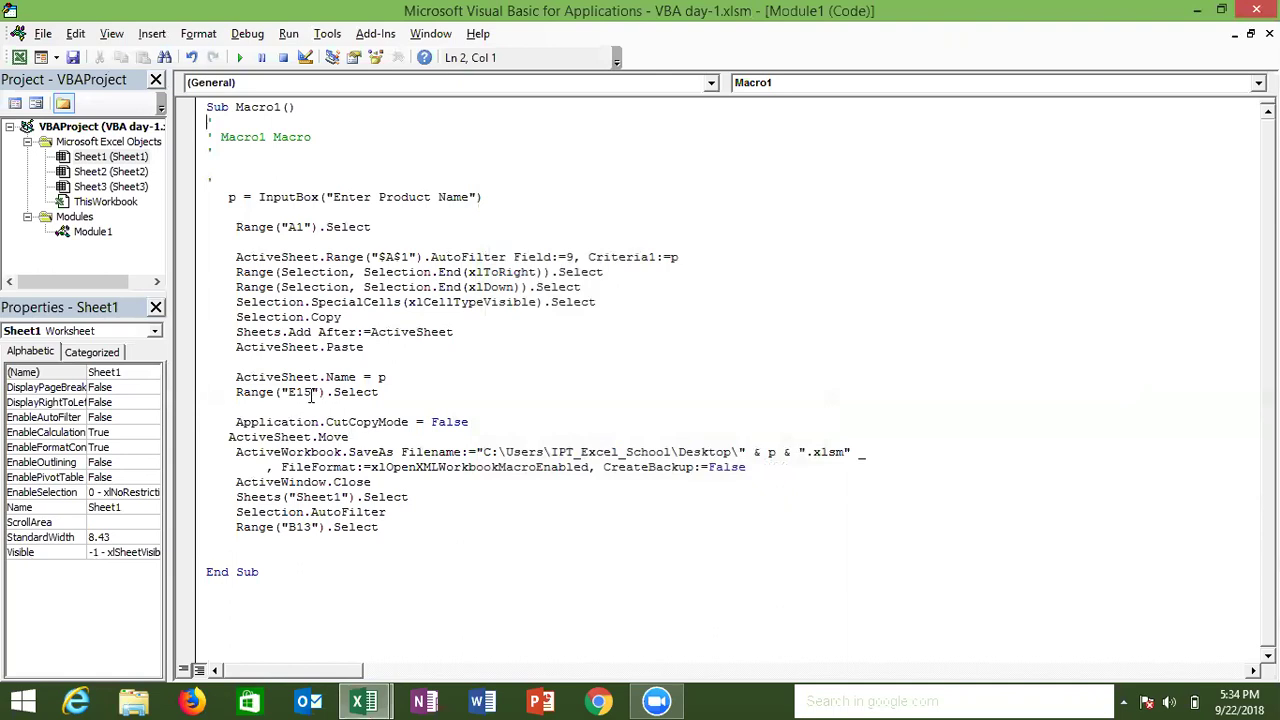
Shorten the reference Range("E15") to Range("E") in Macro1.
left_click(311, 392)
key("BackSpace")
key("BackSpace")
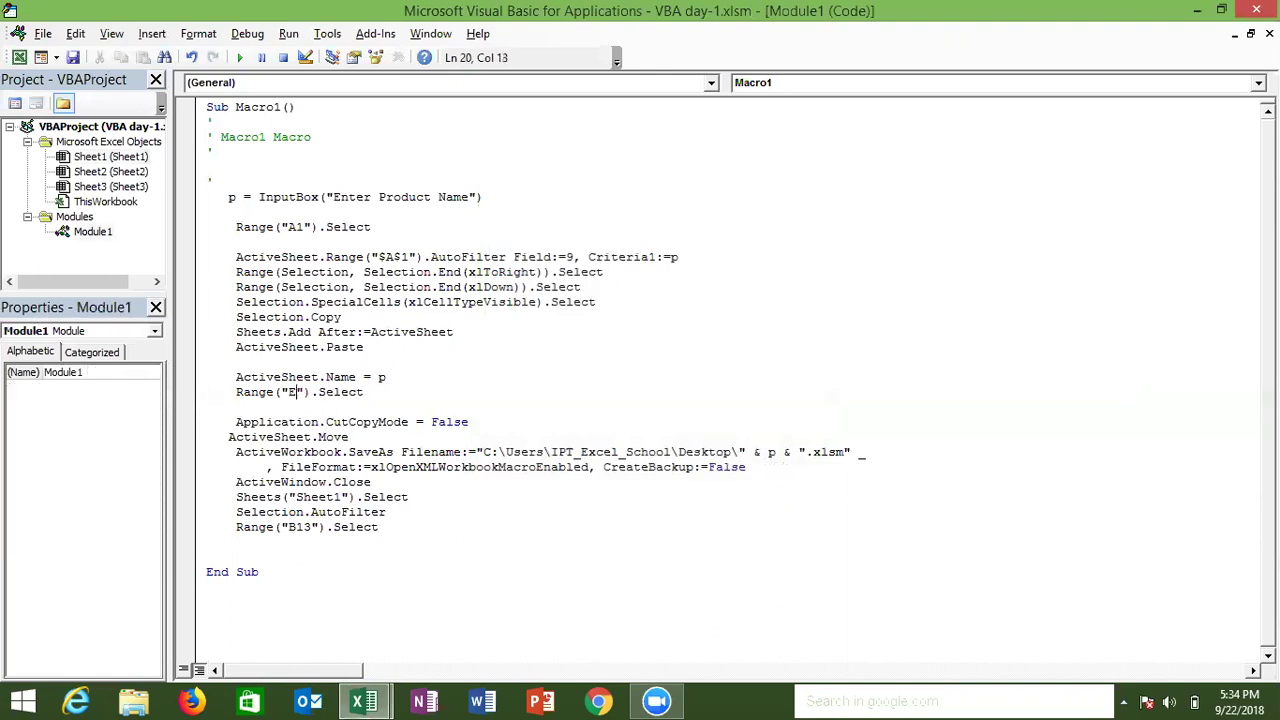
left_click(311, 421)
key("alt+Tab")
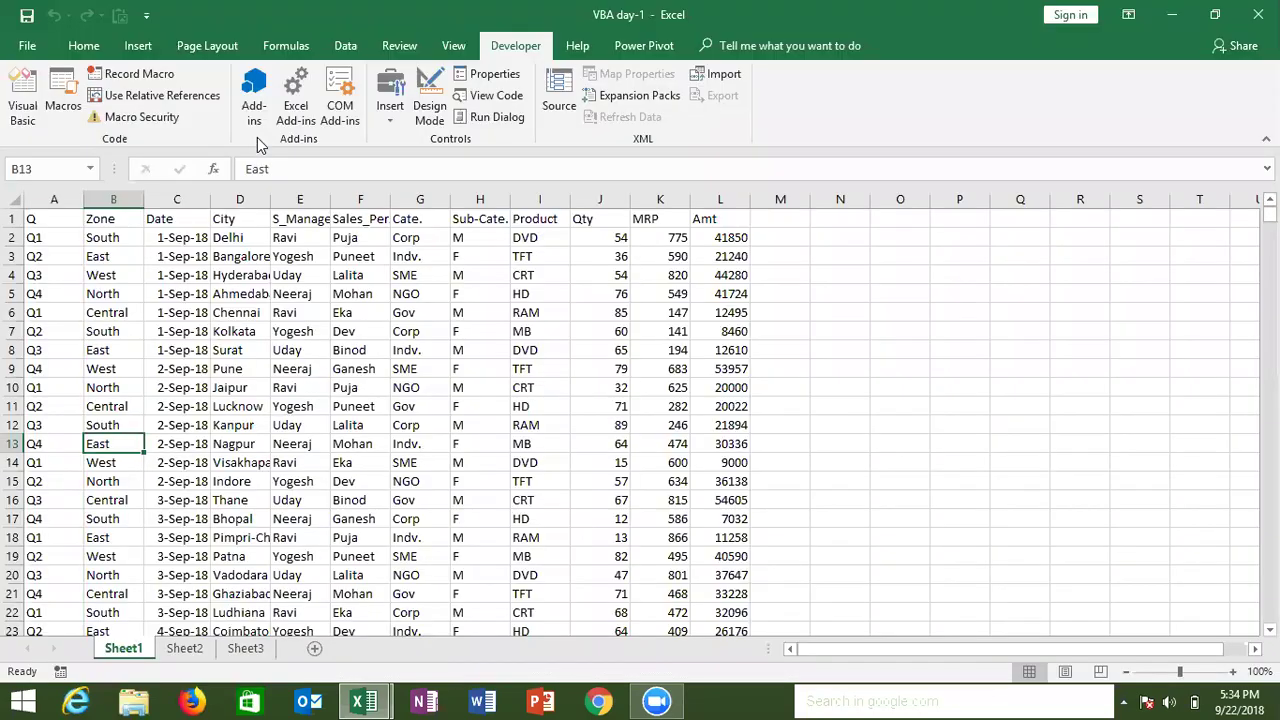
key("alt+Tab")
Run Macro1 with MP as the product name.
left_click(240, 58)
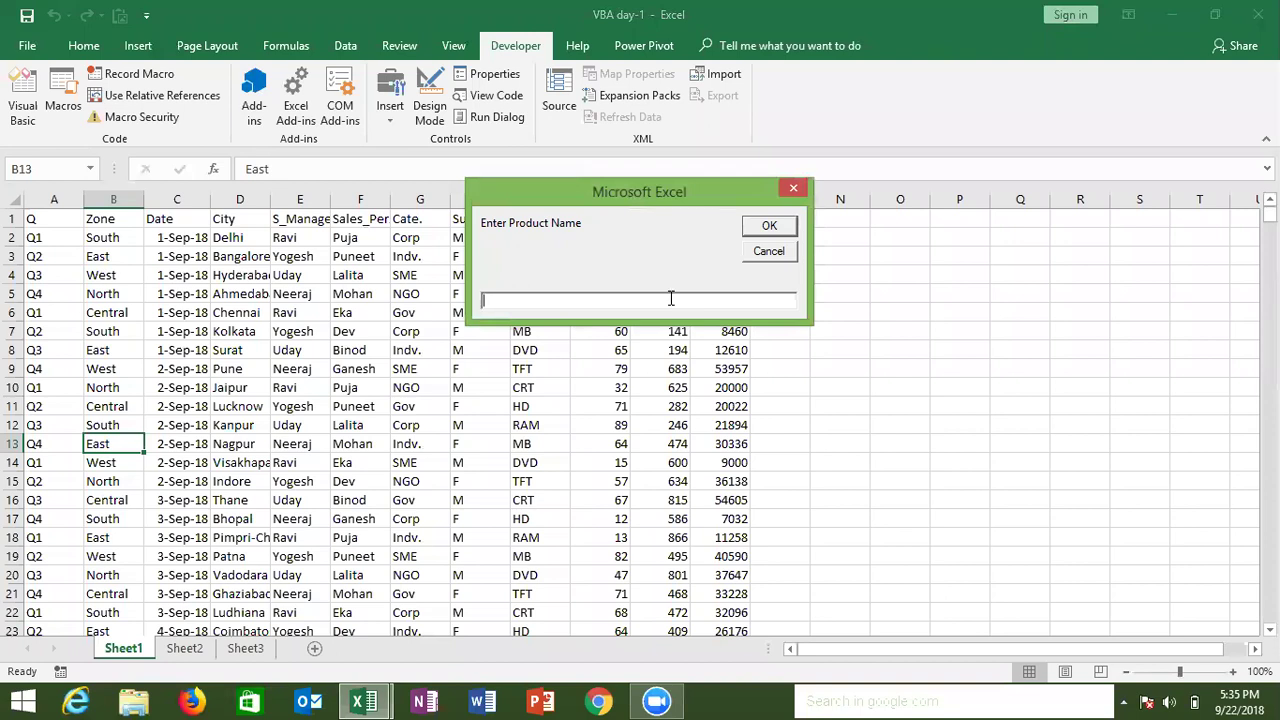
type("MP")
left_click(789, 225)
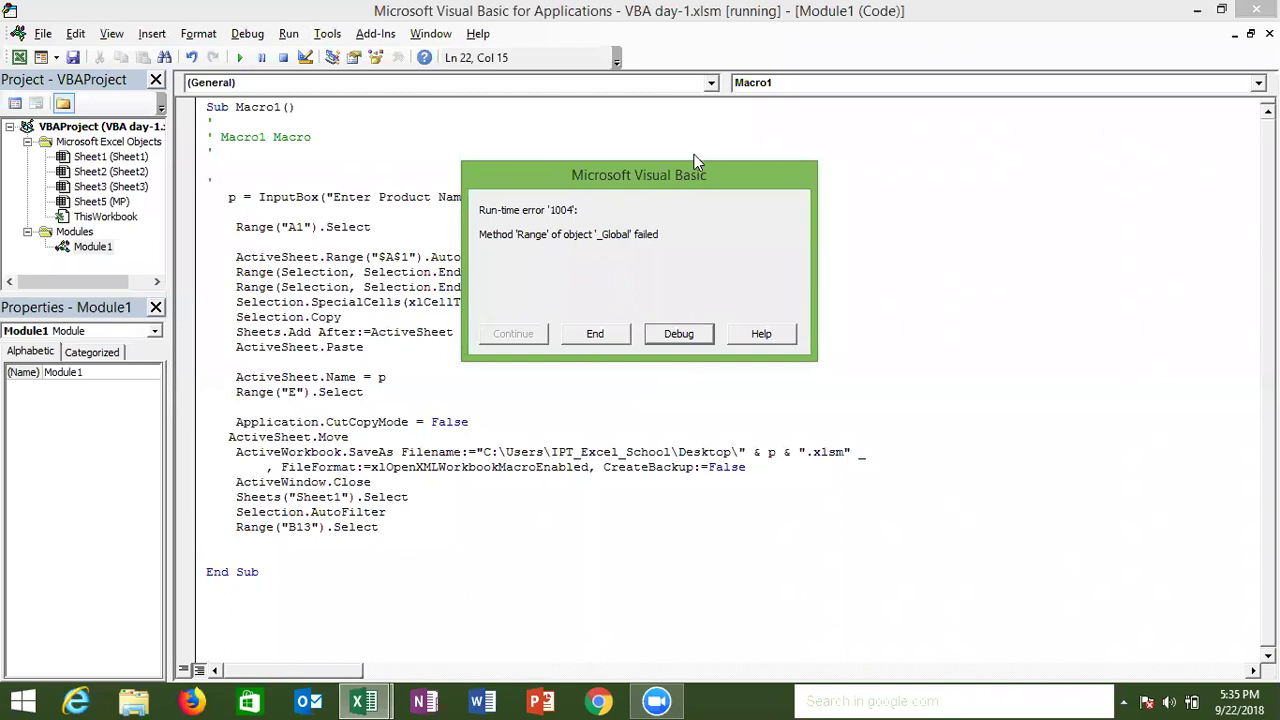
Debug run-time error 1004 and fix the failing reference to Range("E1").
left_click_drag(695, 185, 661, 175)
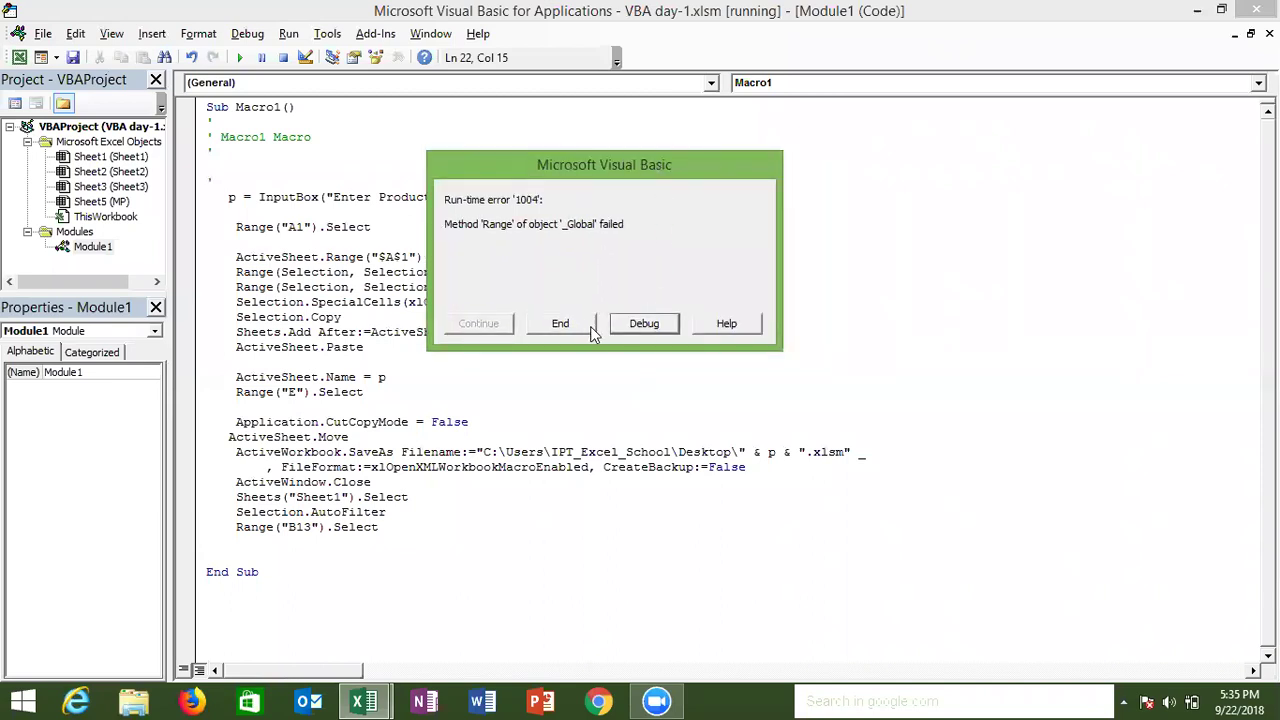
left_click(667, 333)
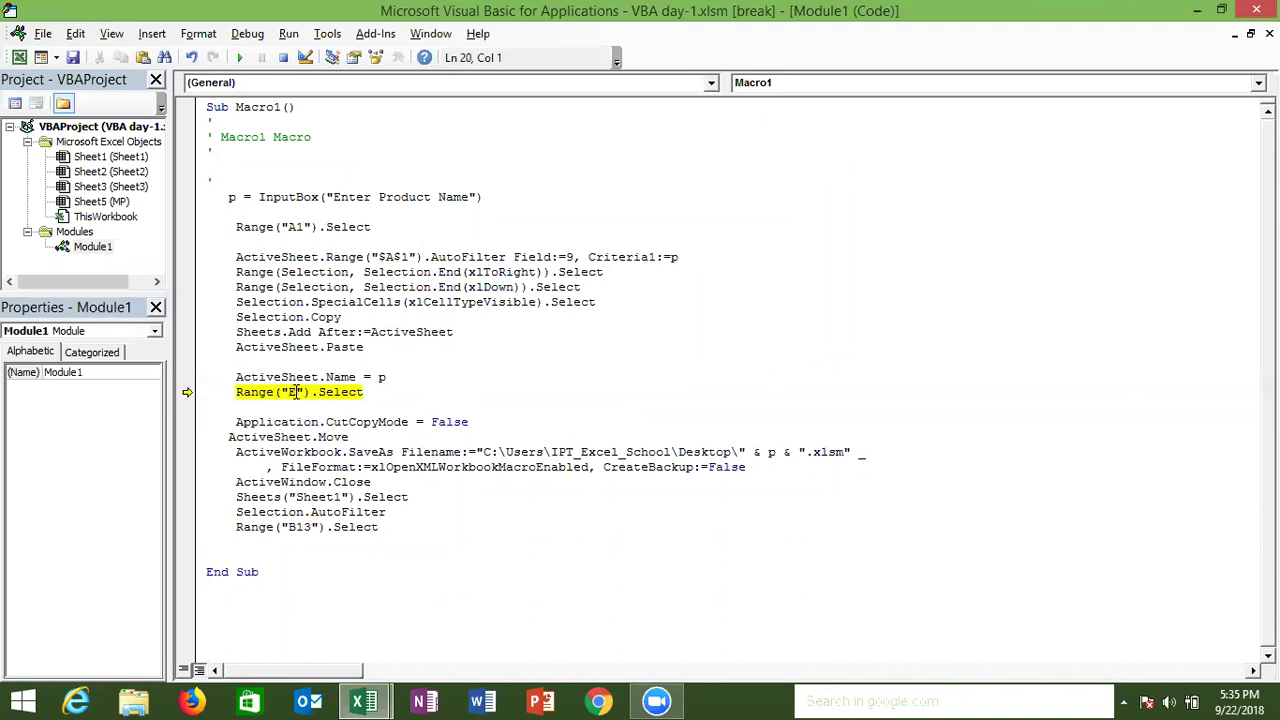
left_click(296, 392)
type("1")
left_click(298, 410)
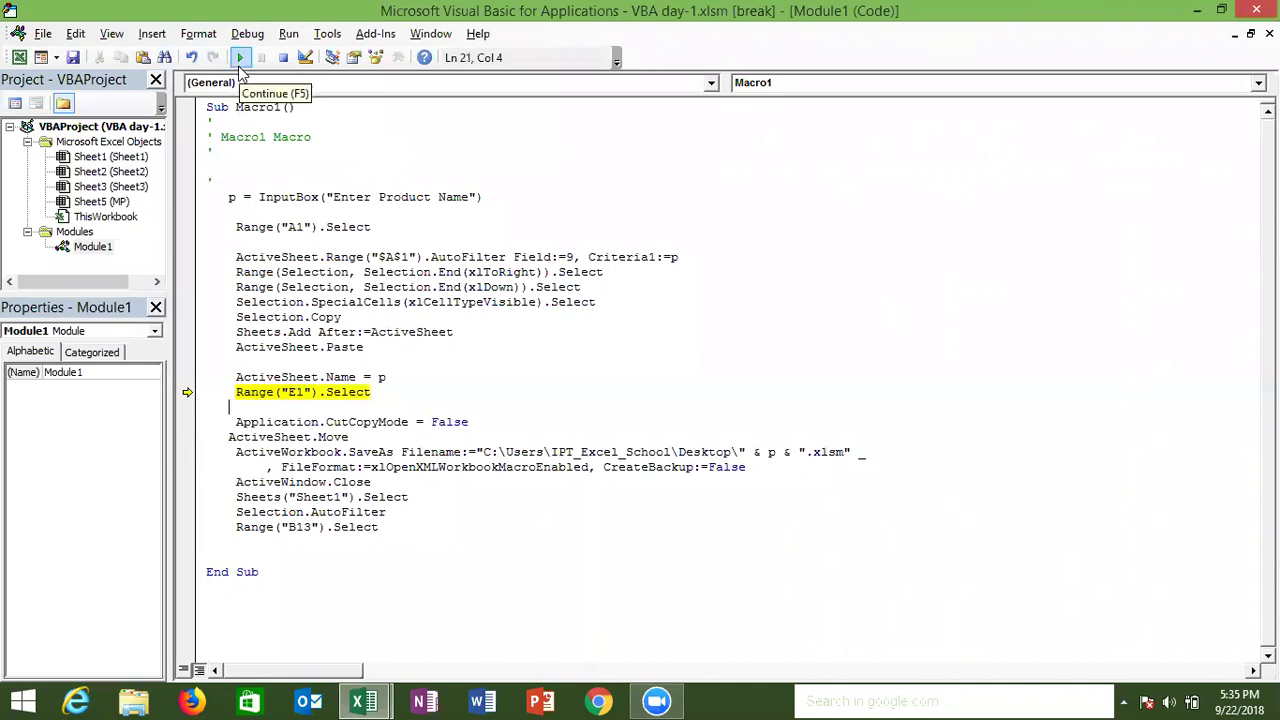
Resume the paused macro until it finishes, then switch back to Excel.
left_click(240, 58)
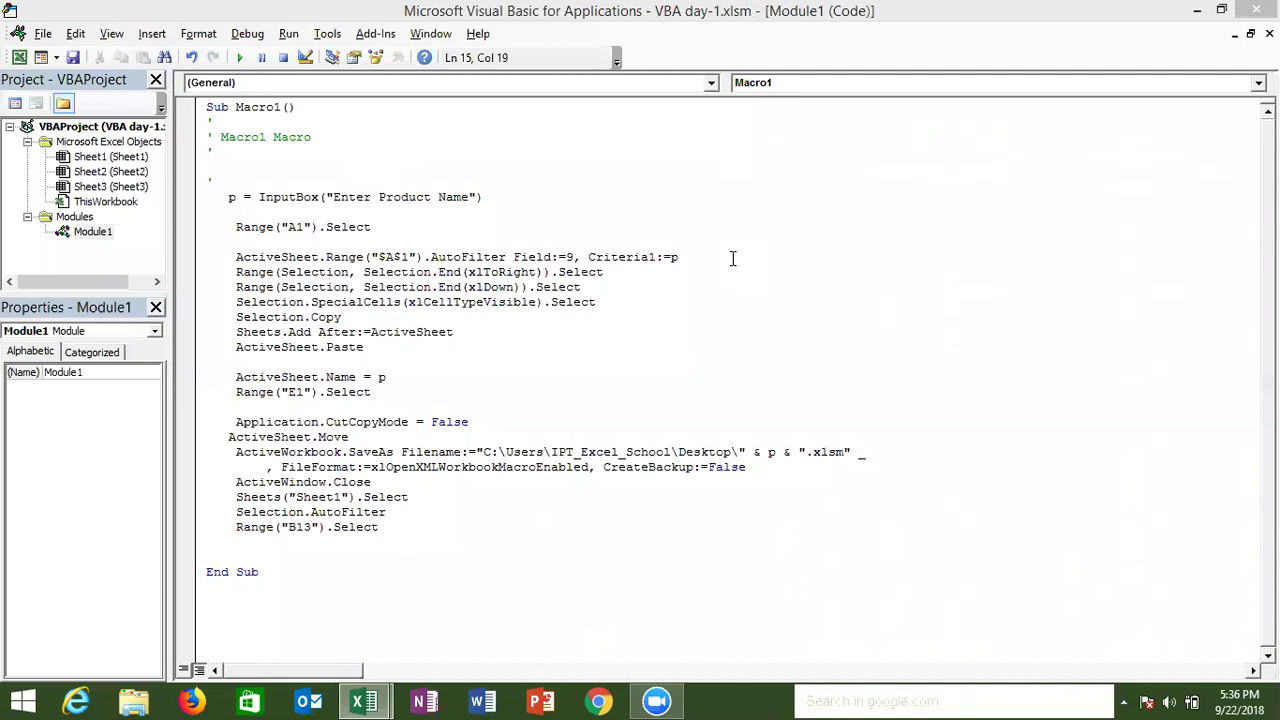
left_click(296, 594)
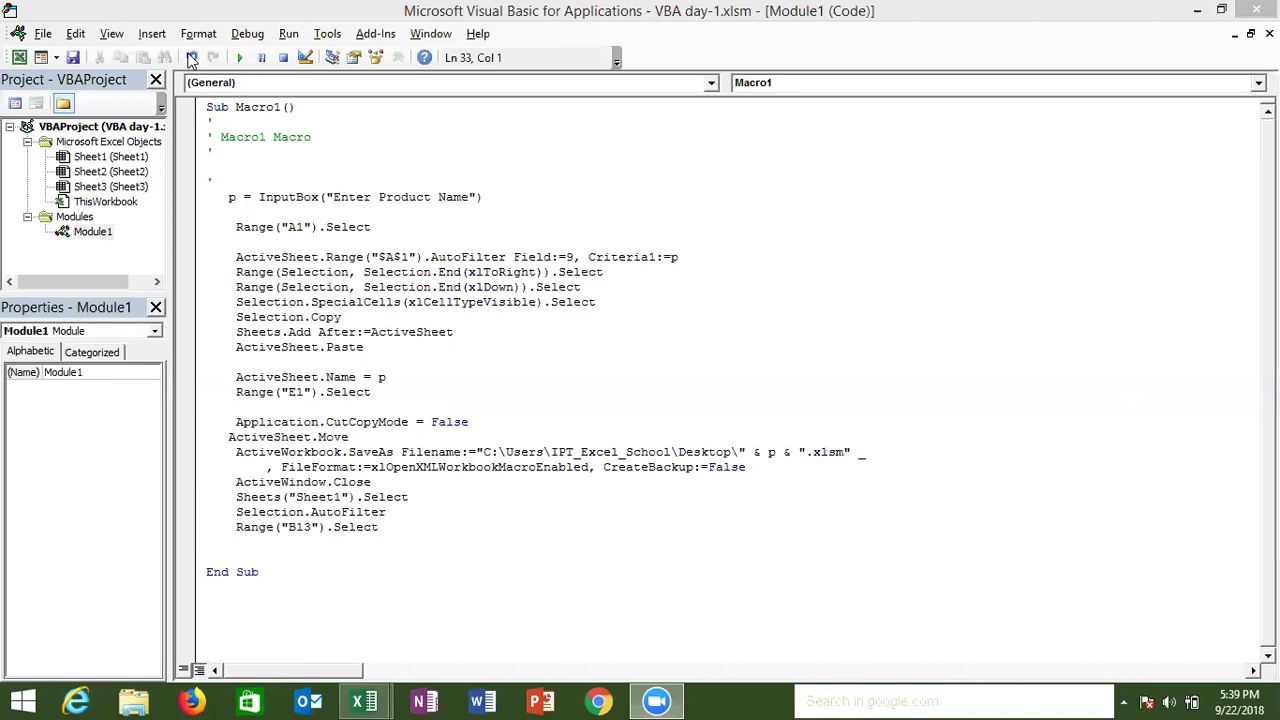
left_click(362, 302)
left_click(242, 620)
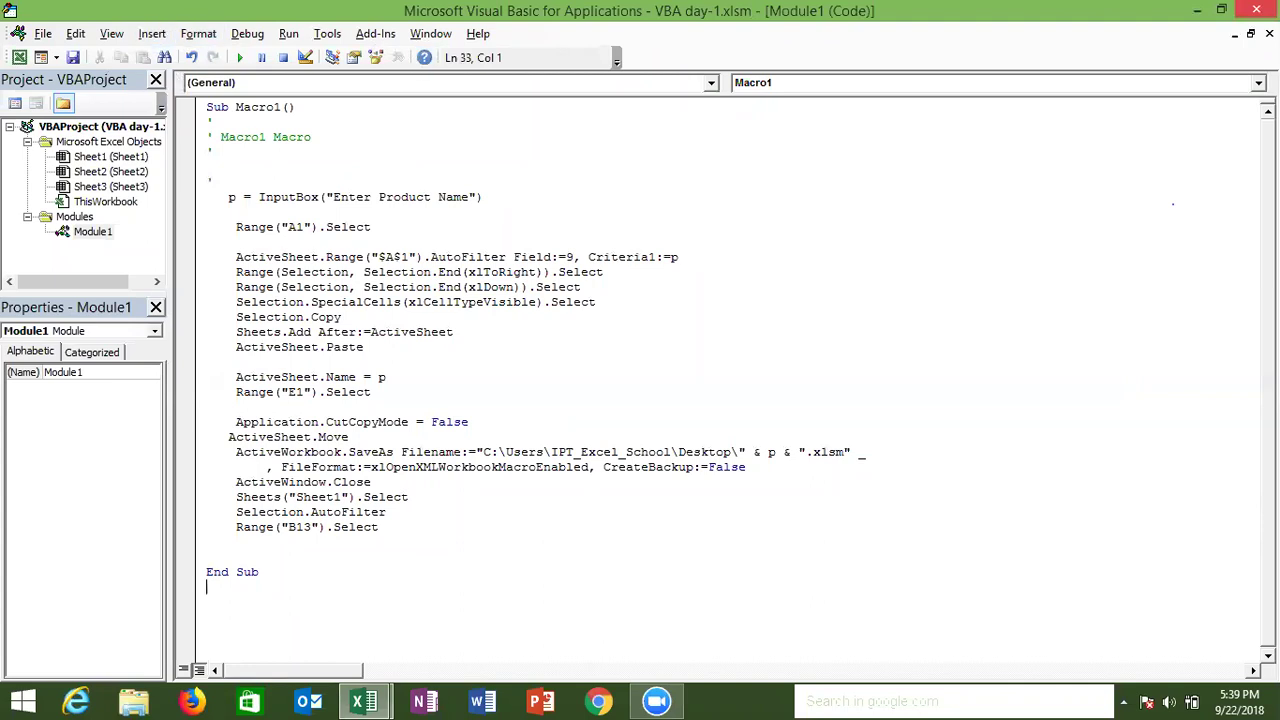
key("alt+F11")
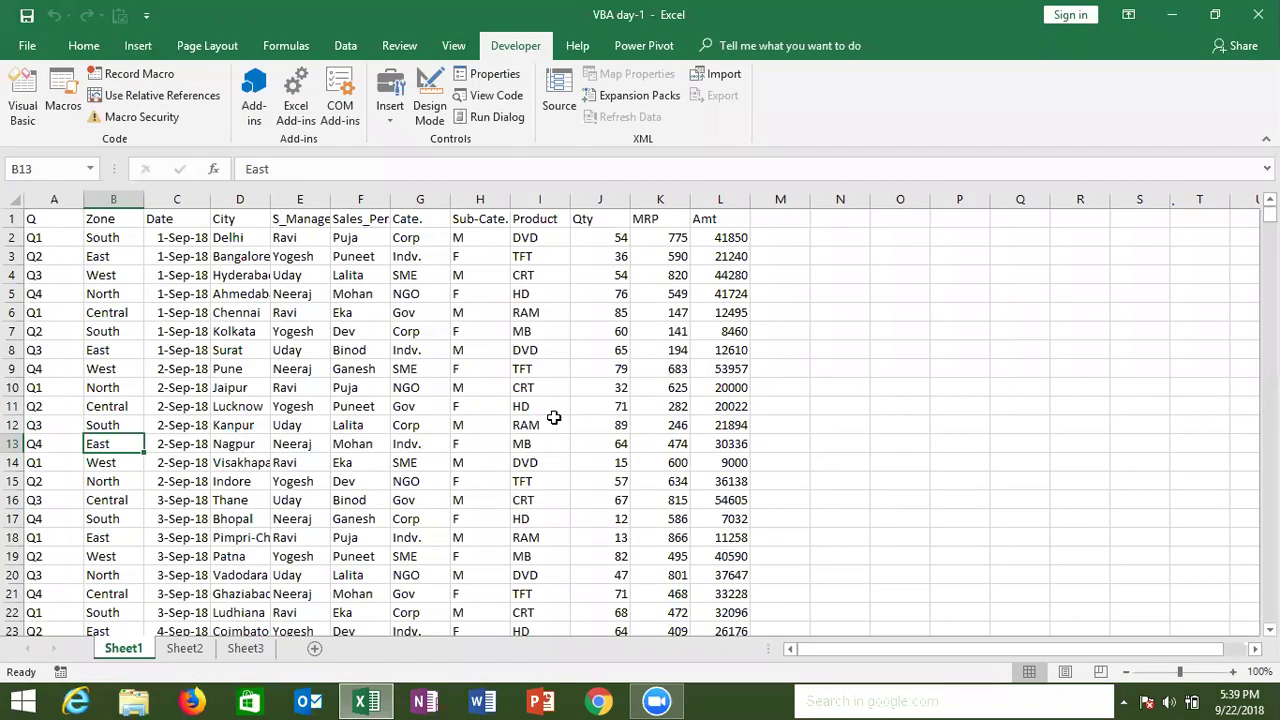
Switch to Sheet2 and confirm in Excel Options that the Developer tab is enabled on the ribbon.
left_click(187, 648)
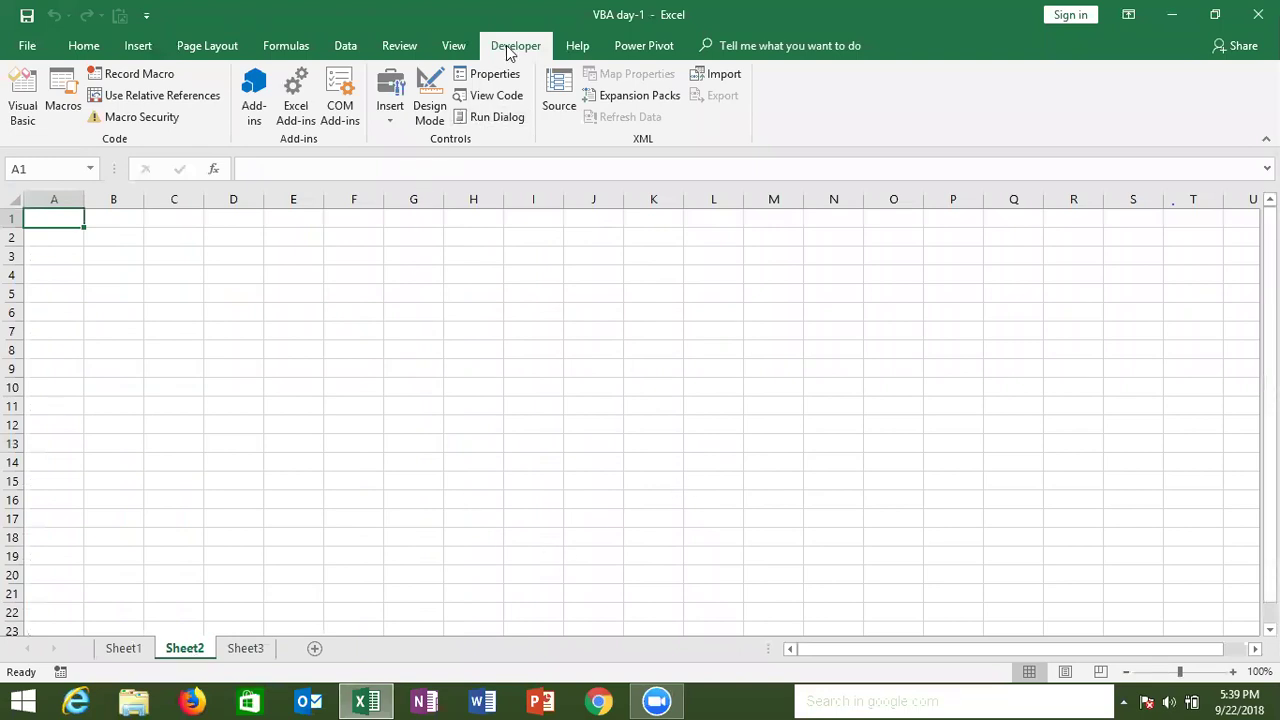
left_click(27, 46)
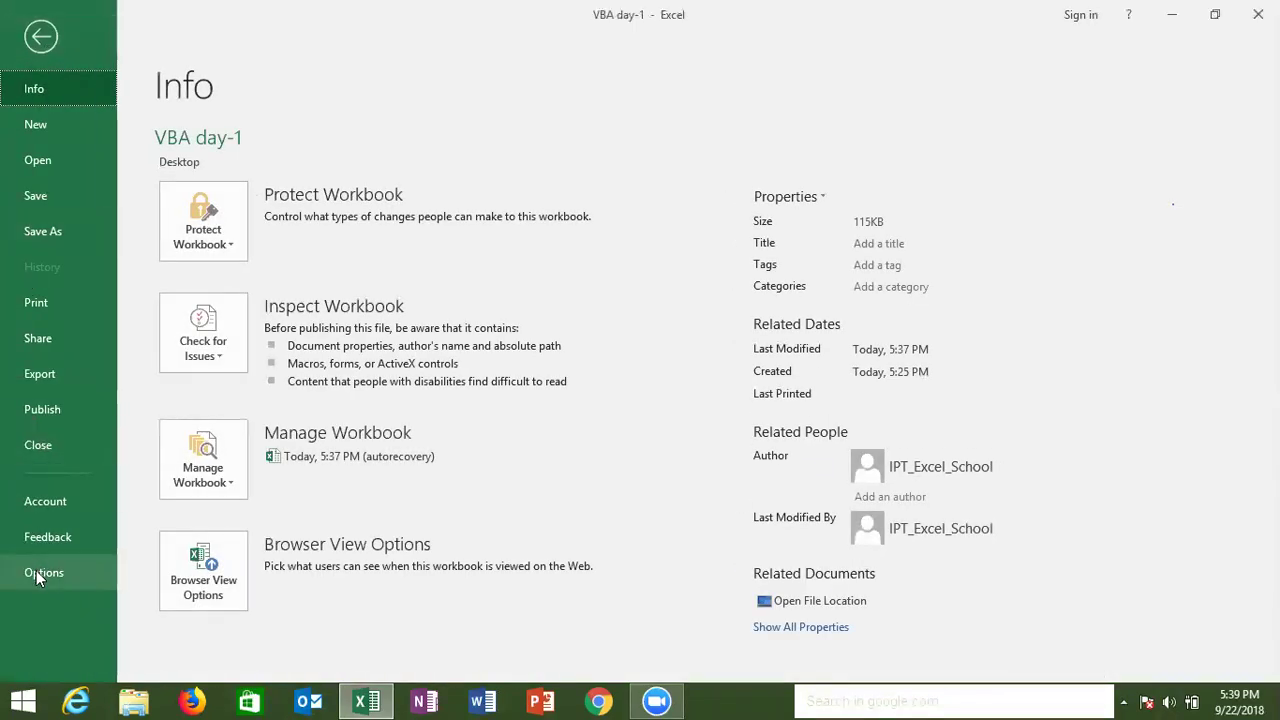
left_click(36, 571)
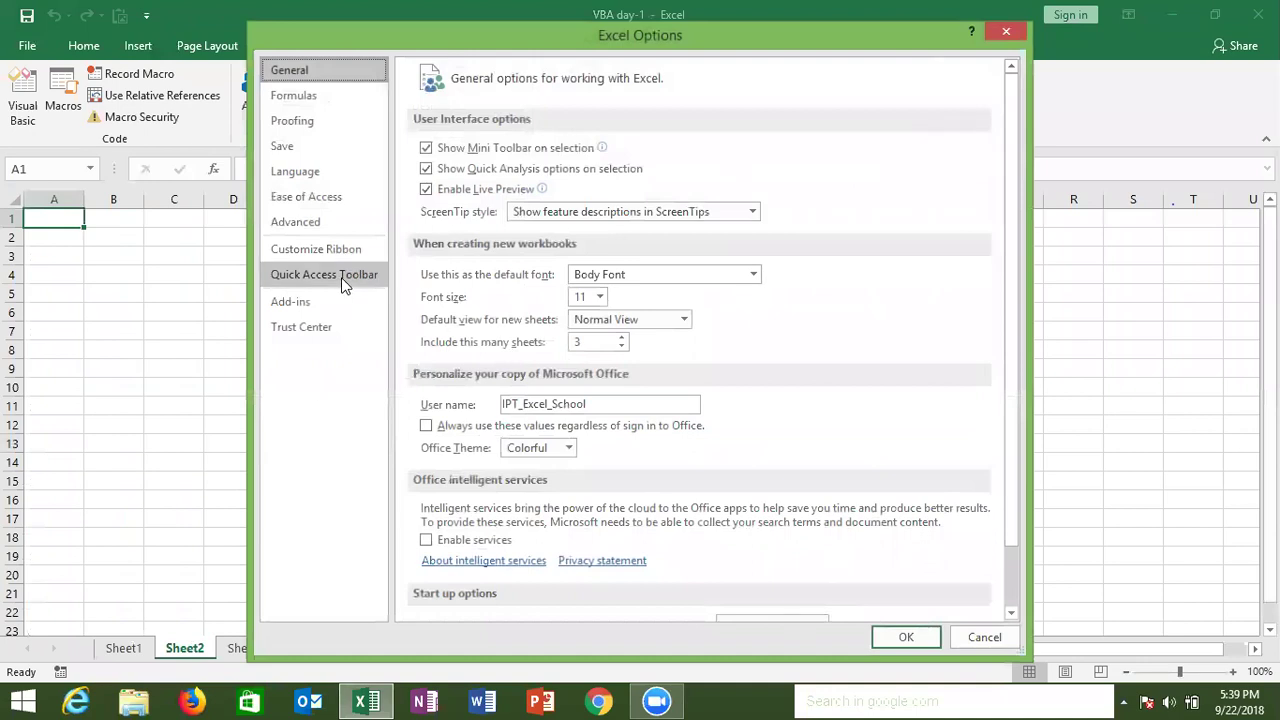
left_click(326, 222)
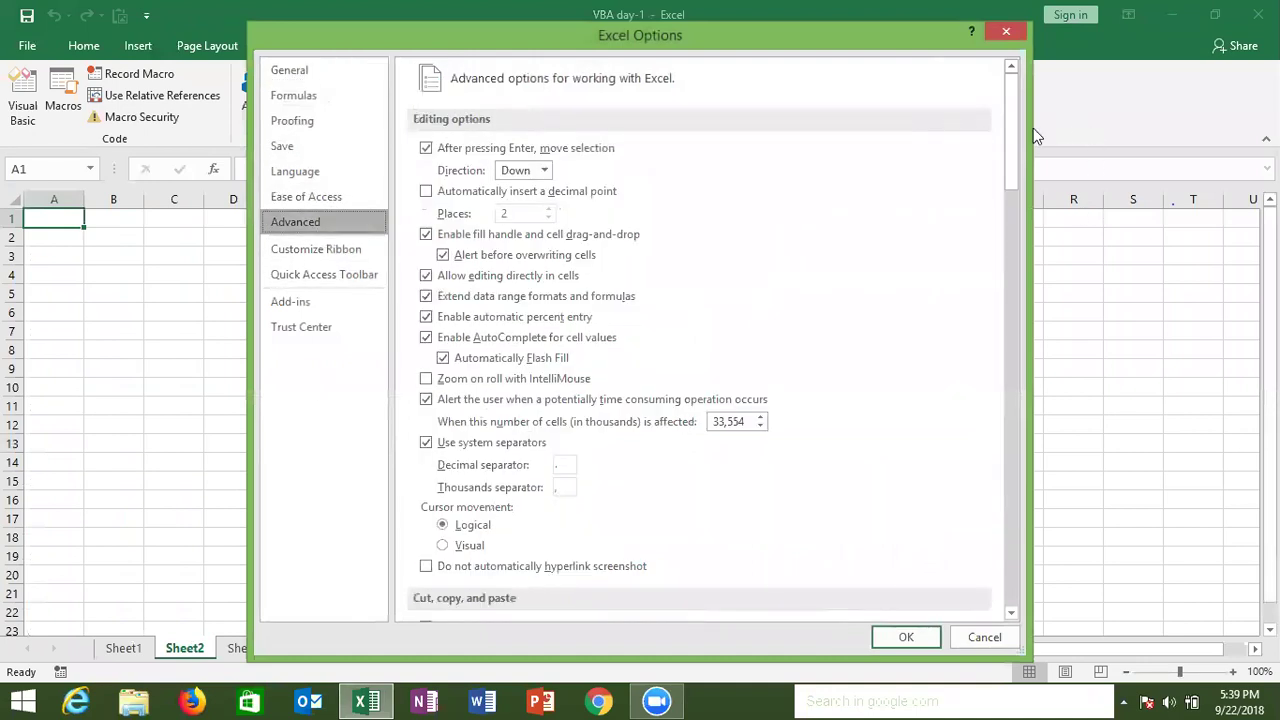
mouse_move(1010, 131)
left_mouse_down()
mouse_move(1011, 195)
mouse_move(1010, 170)
left_mouse_up()
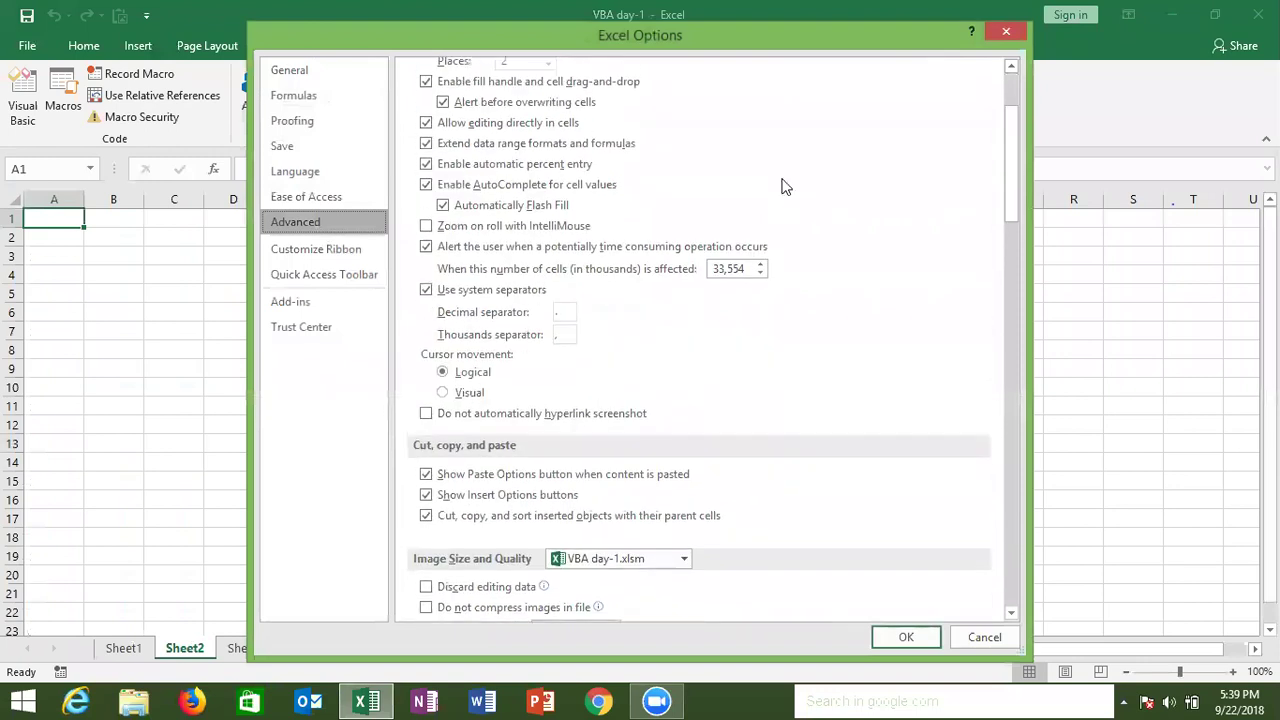
left_click(318, 257)
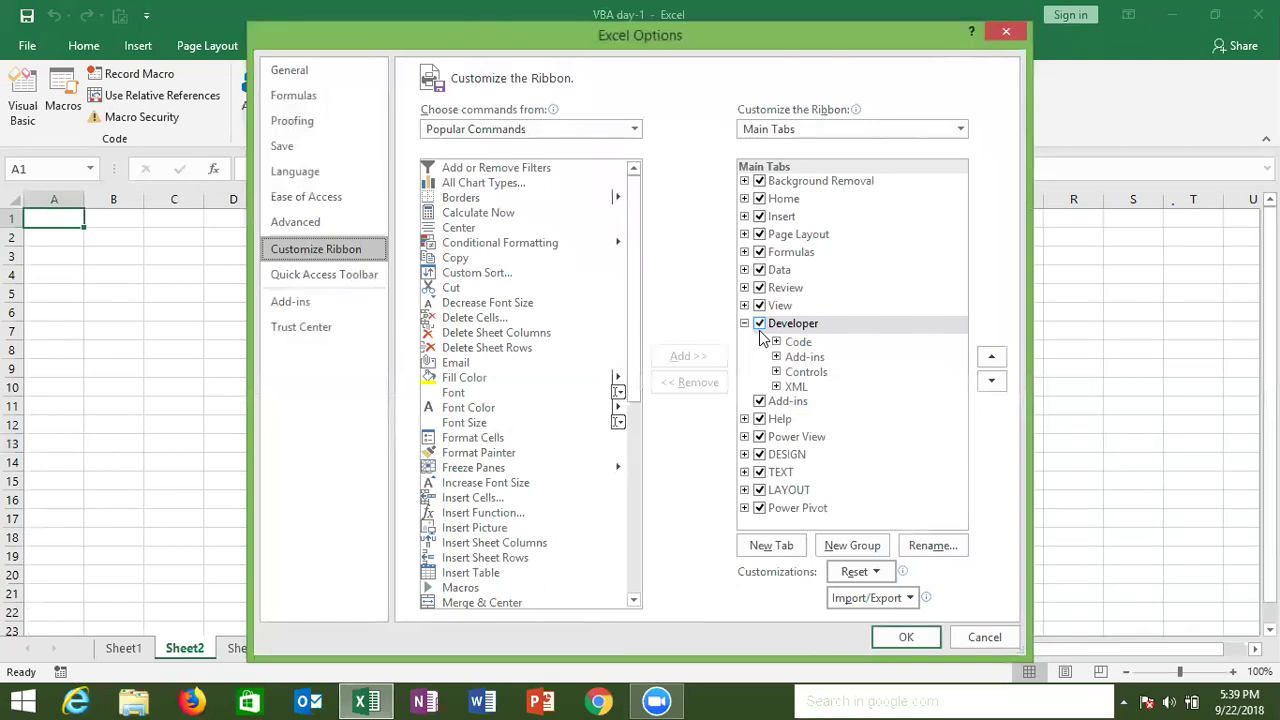
left_click(1005, 34)
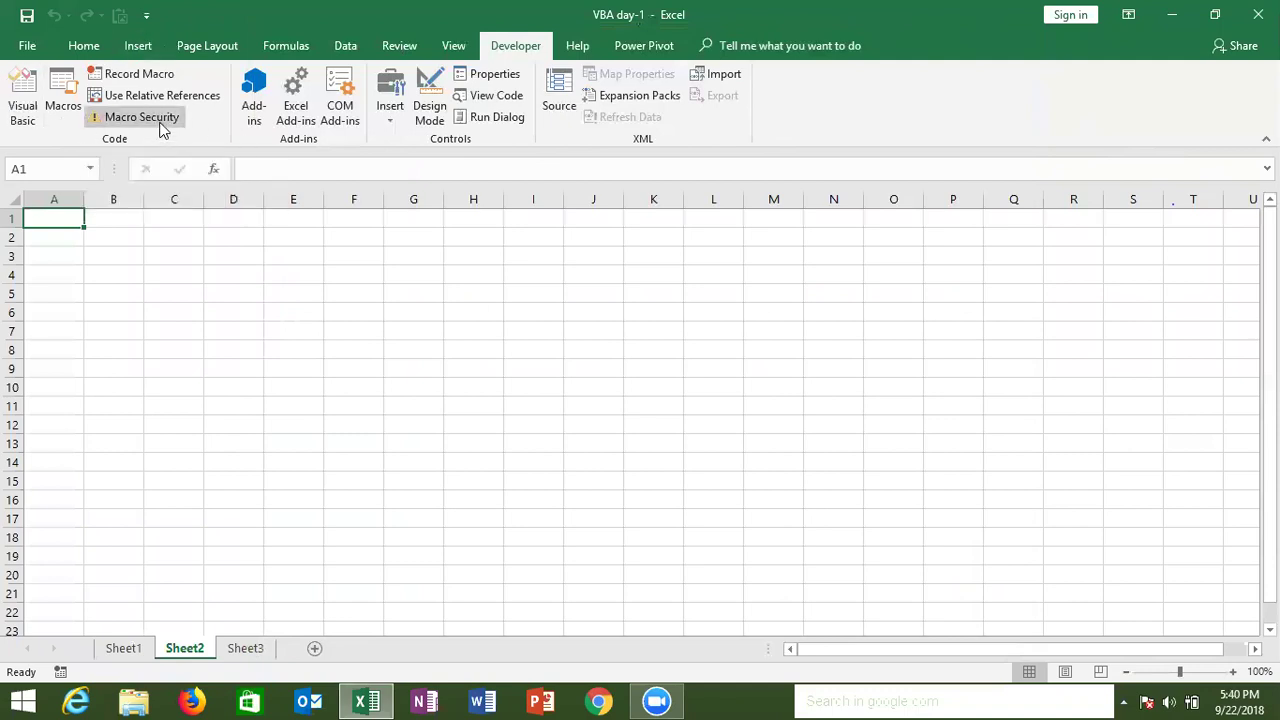
Check in Macro Security that Enable all macros is the active setting.
left_click(162, 127)
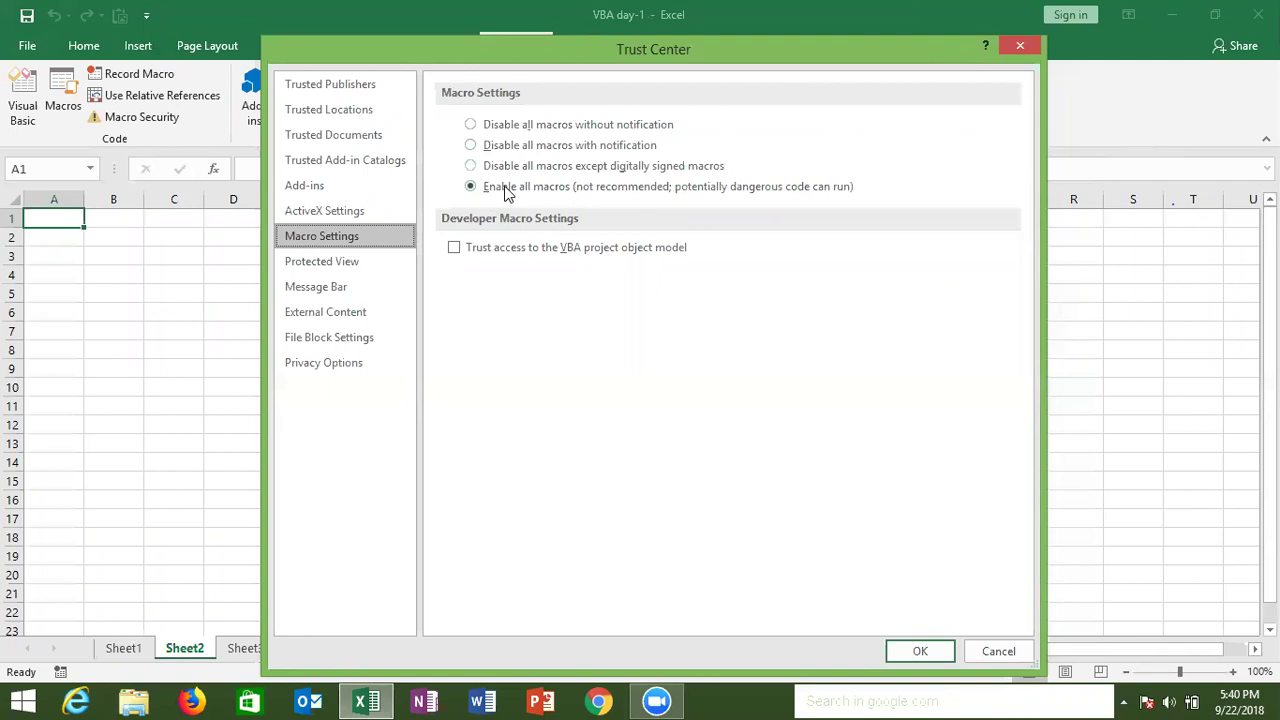
key("Return")
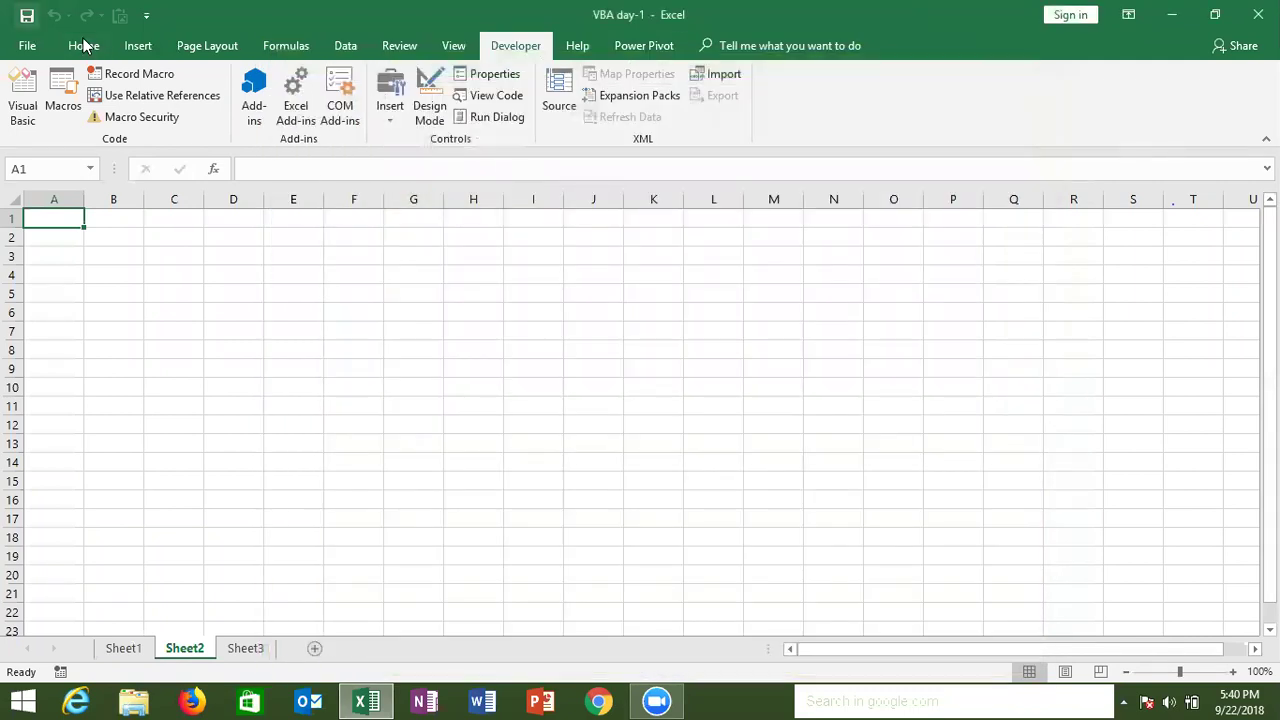
Try the Save As file types, ending on Excel Macro-Enabled Workbook, then cancel without saving.
left_click(30, 45)
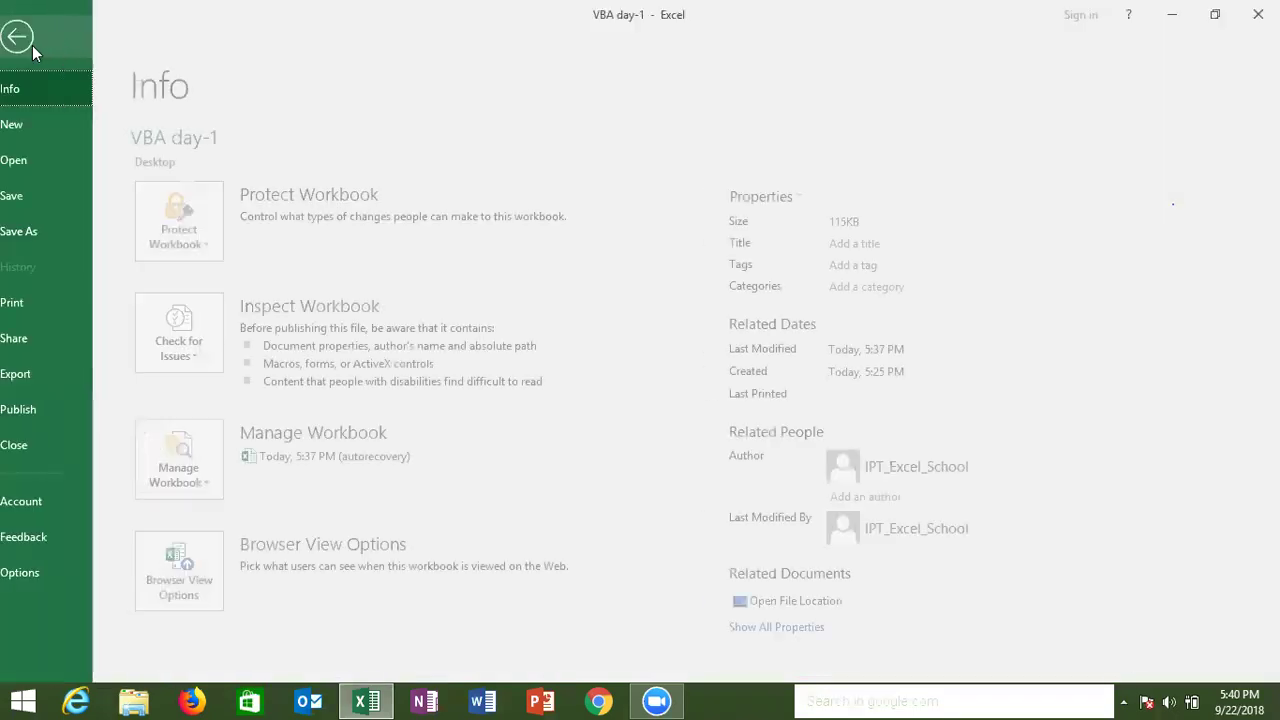
left_click(41, 234)
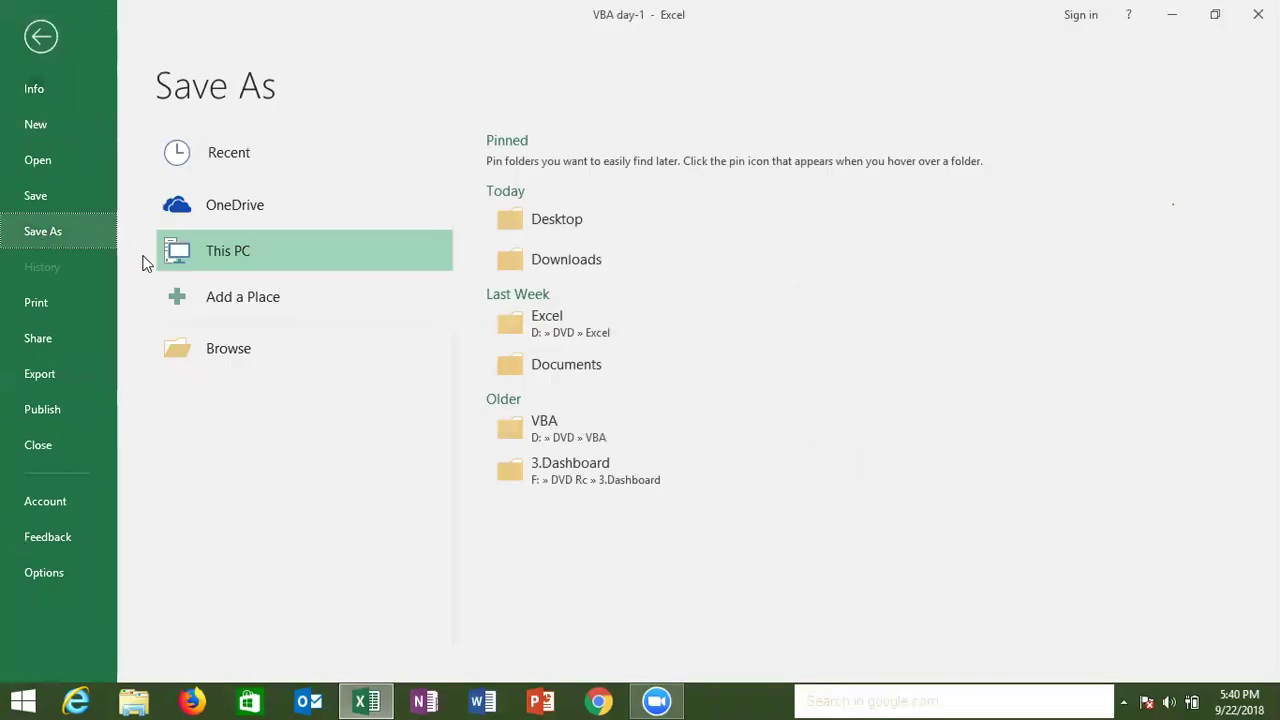
left_click(240, 352)
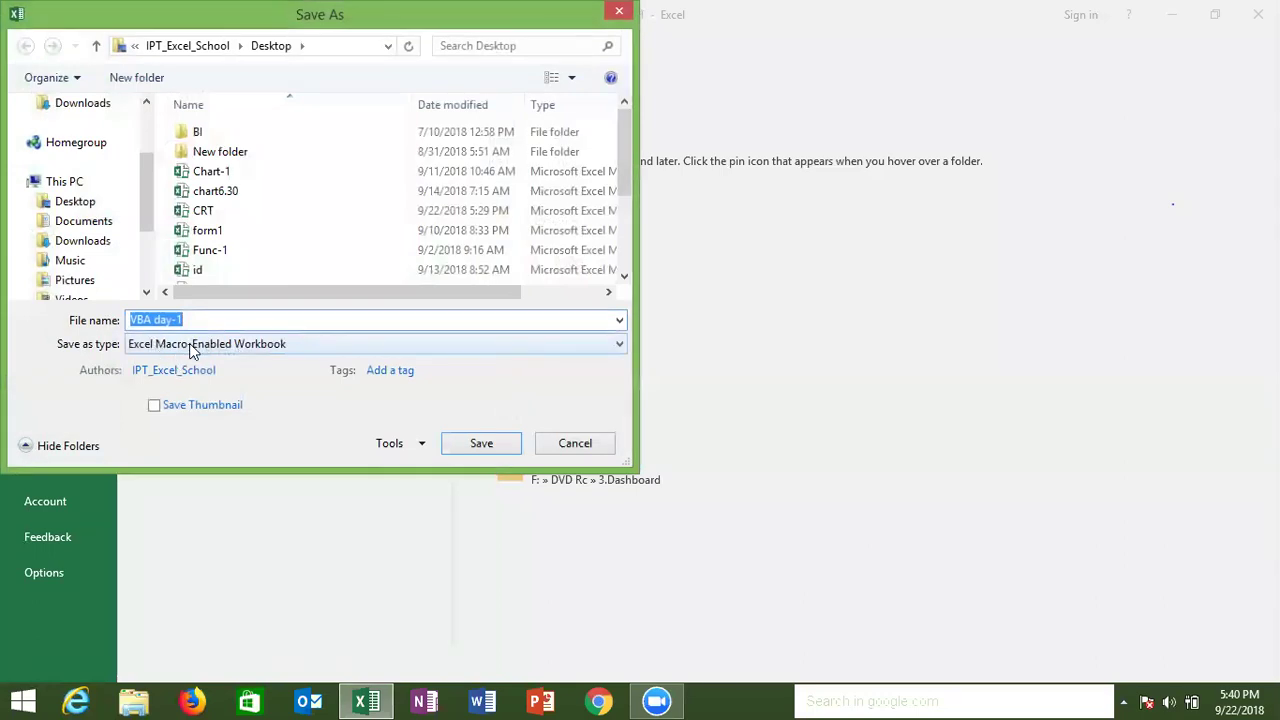
left_click(192, 344)
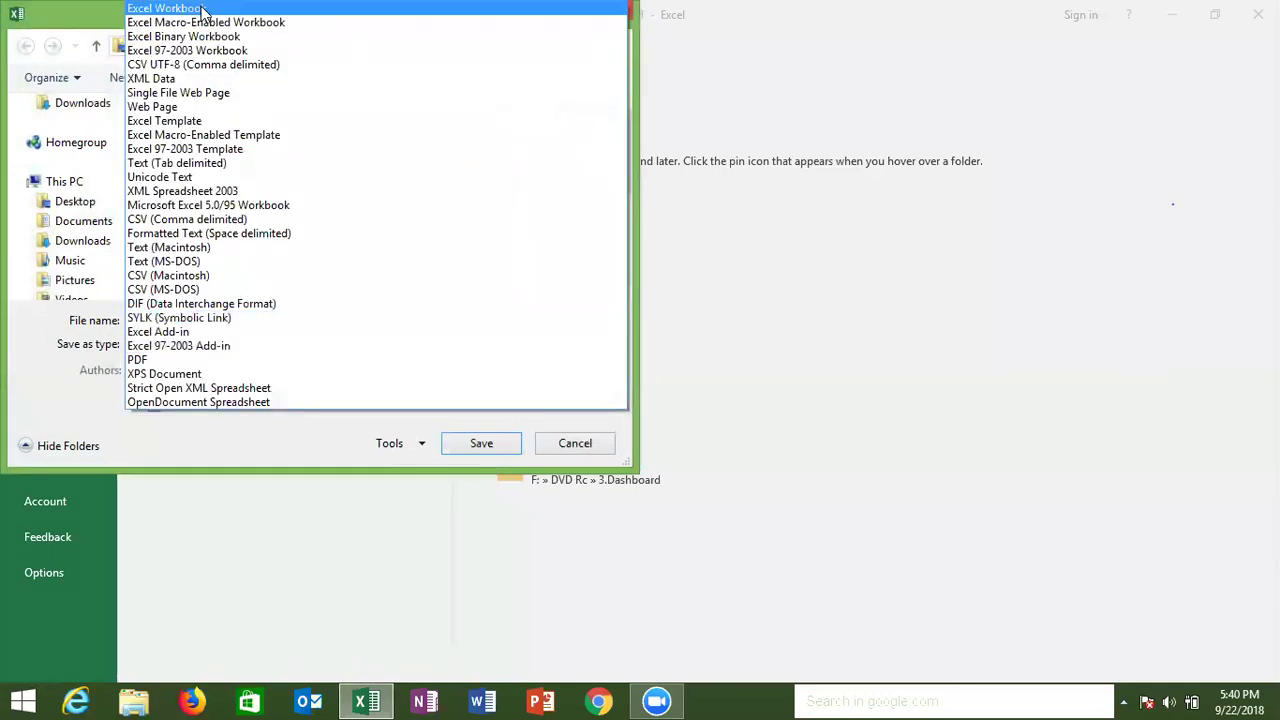
left_click(203, 9)
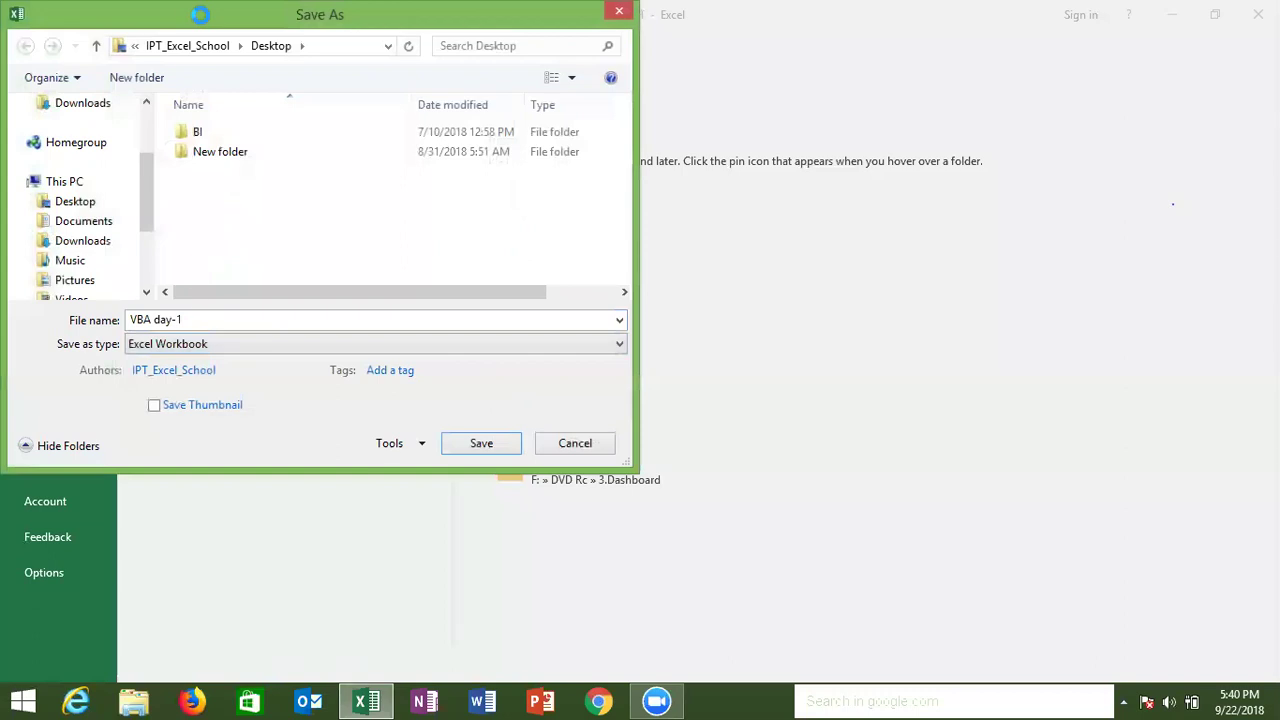
left_click(190, 344)
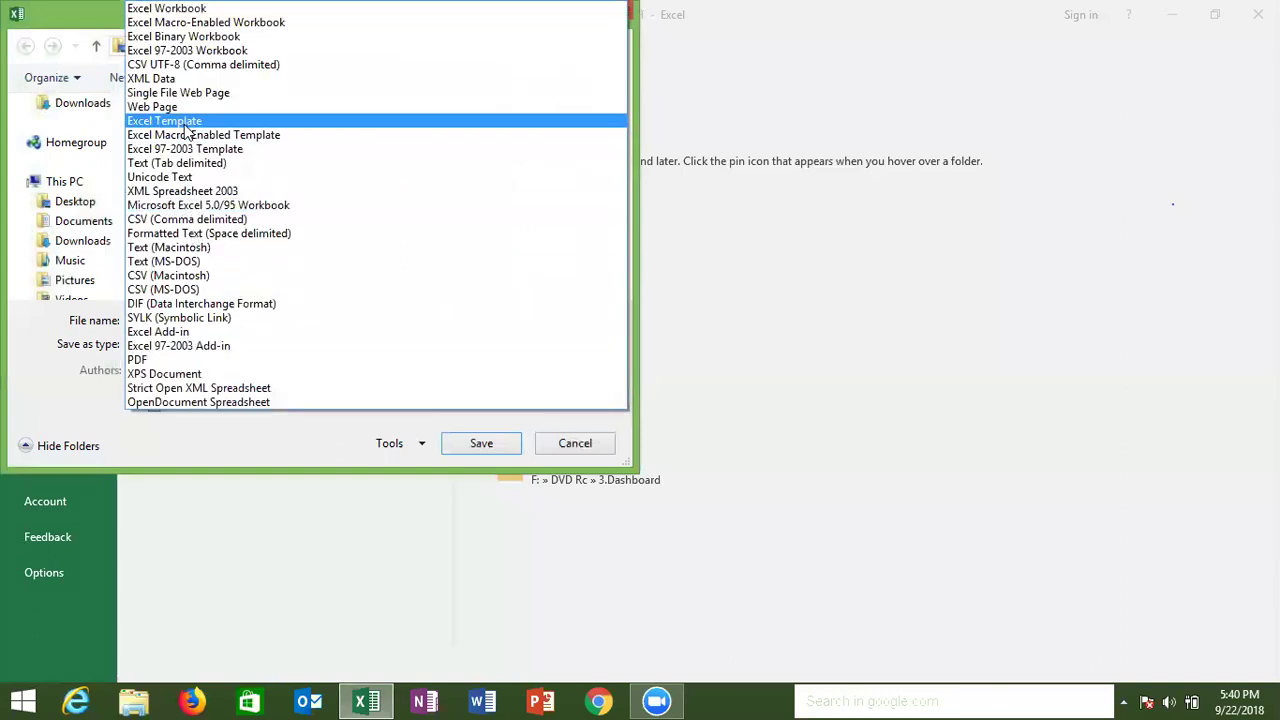
left_click(186, 24)
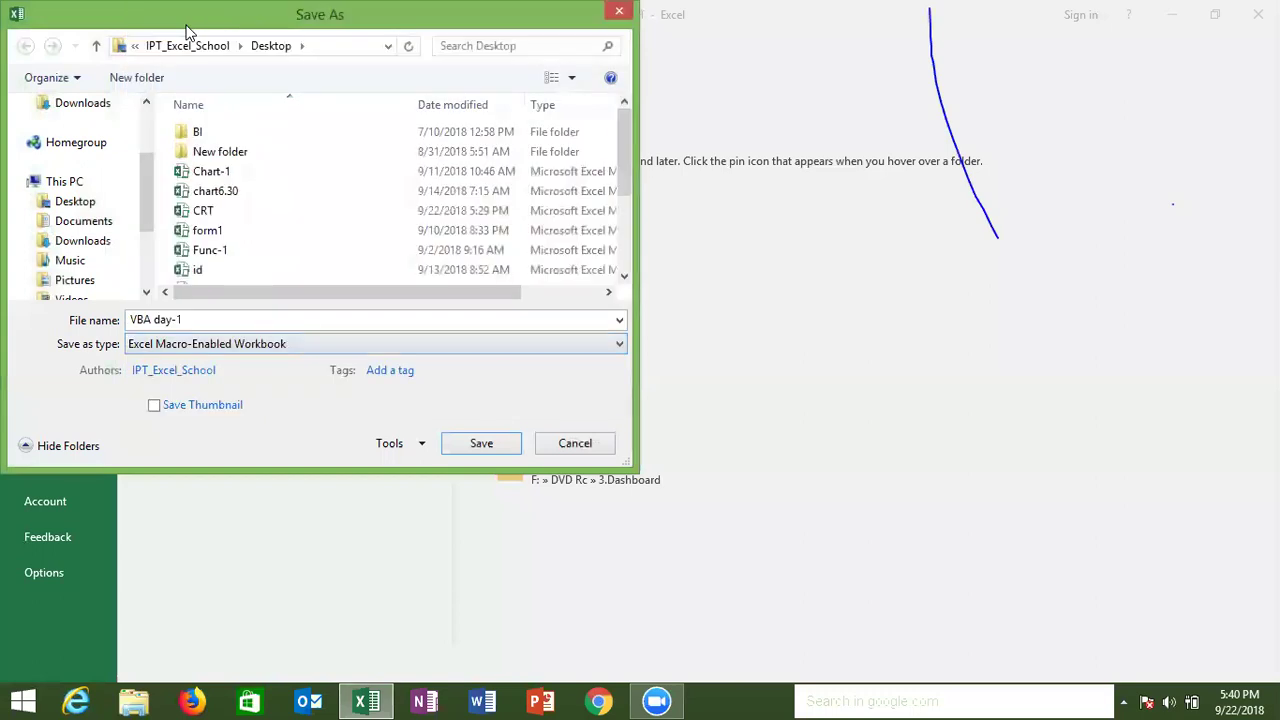
left_click(575, 445)
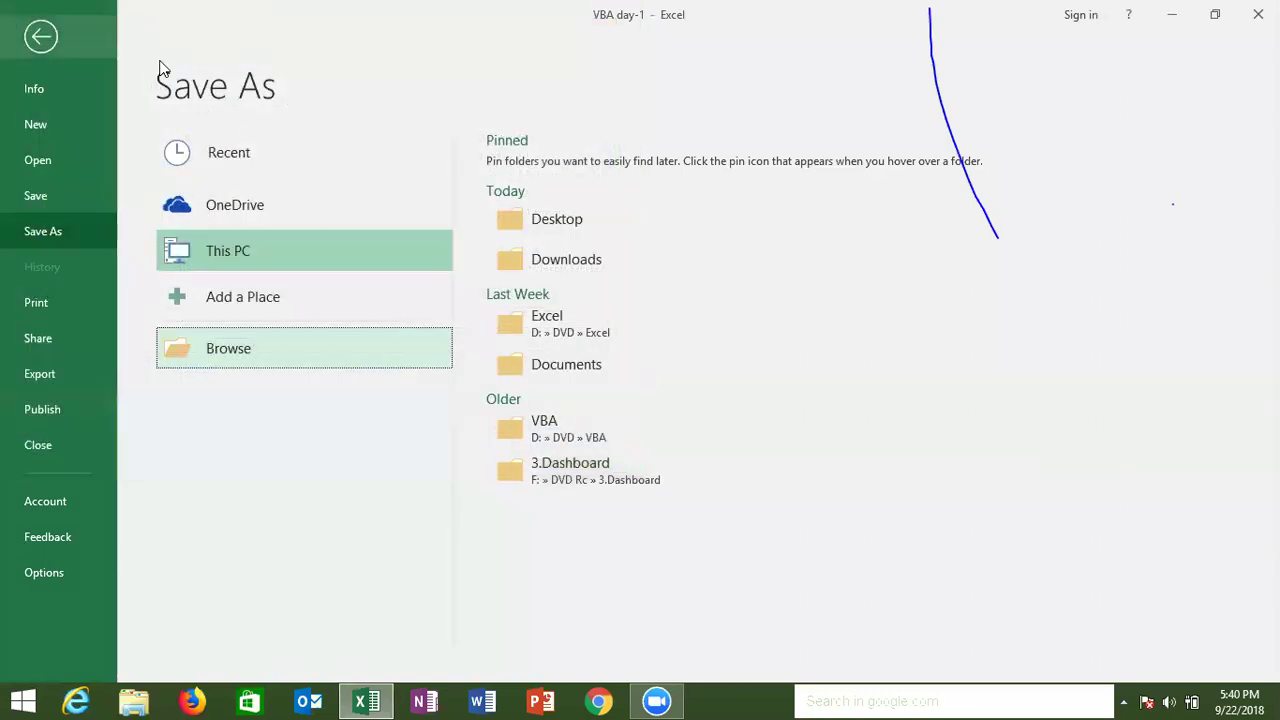
key("Escape")
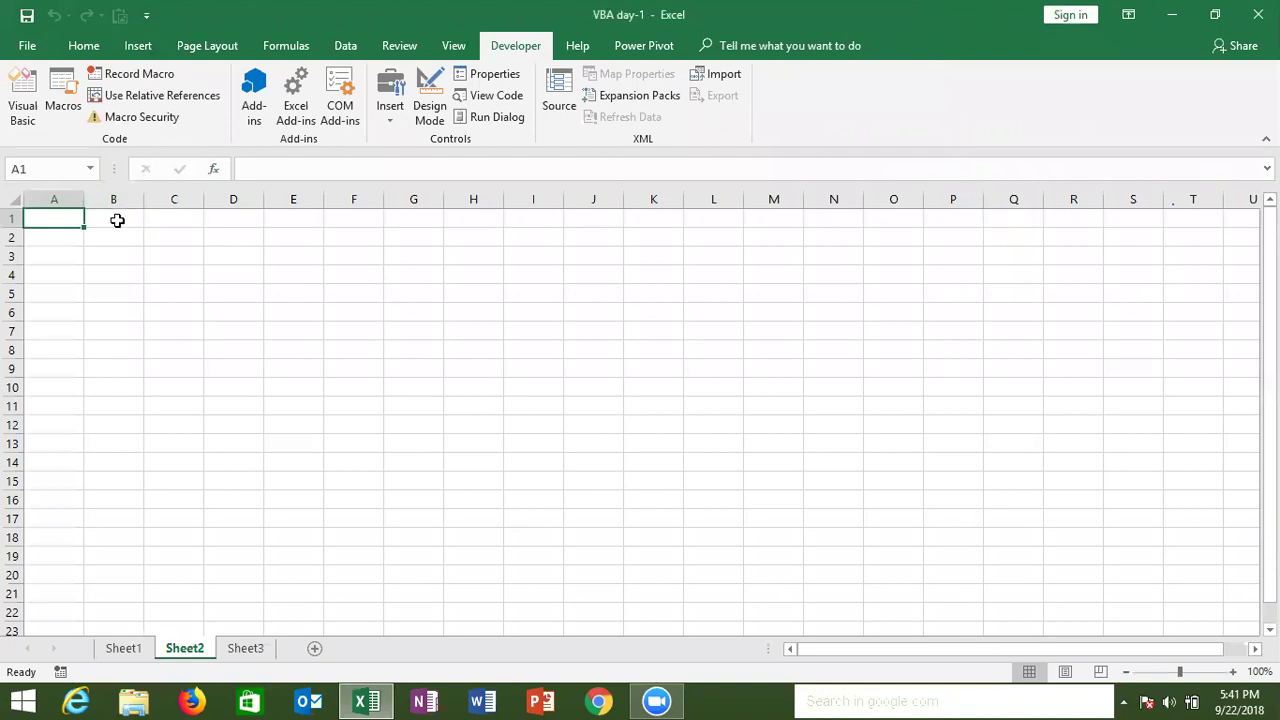
Open the Visual Basic editor, open Sheet1's code, and collapse the Modules and project folders.
left_click(30, 131)
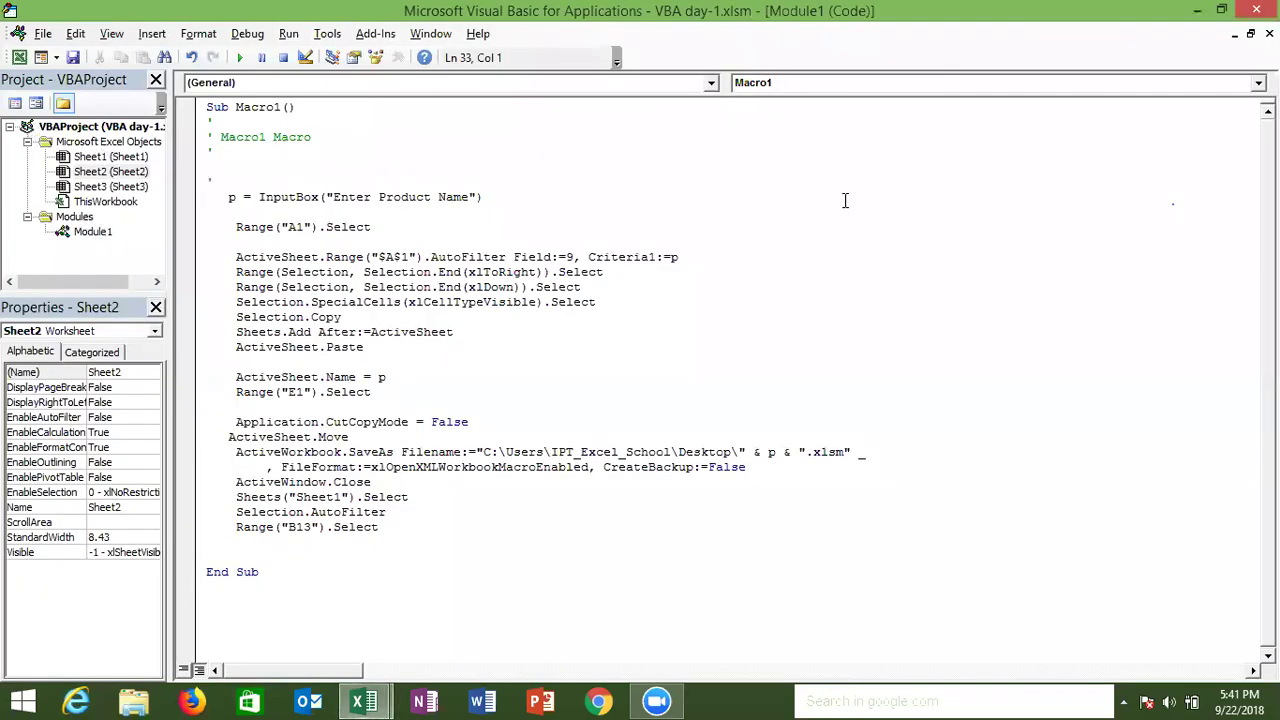
double_click(90, 158)
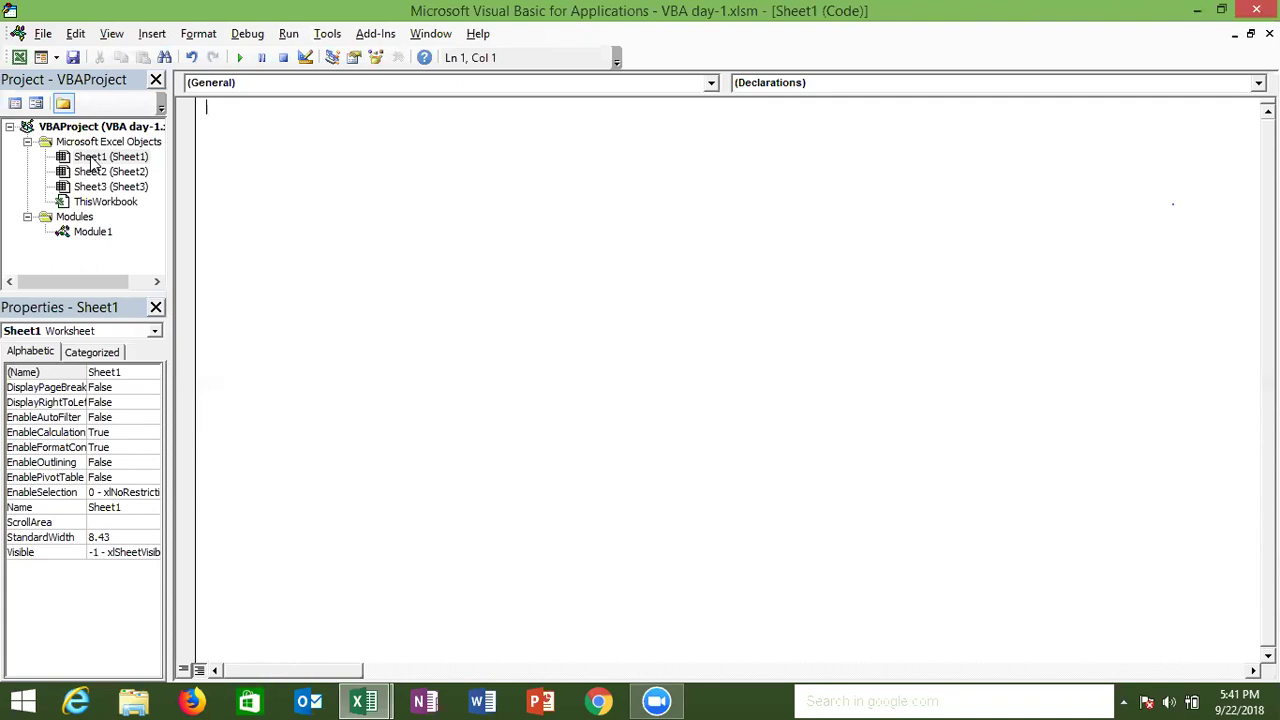
left_click(27, 216)
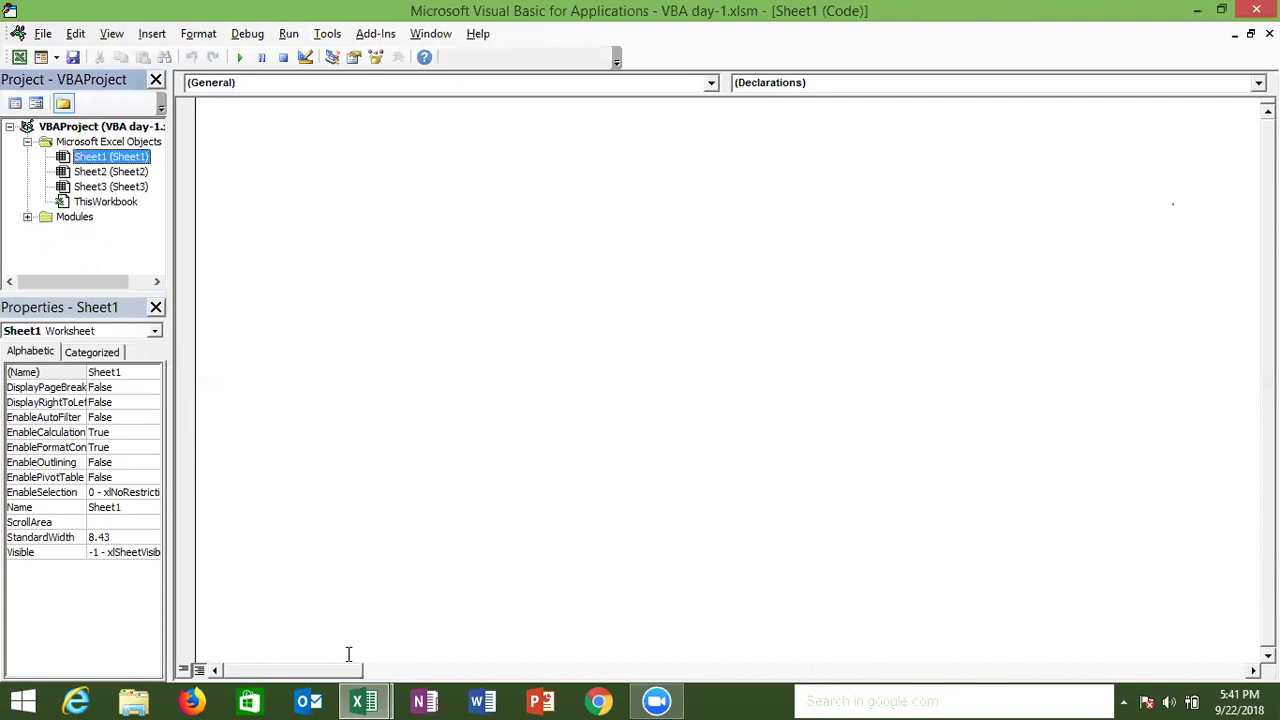
left_click(10, 126)
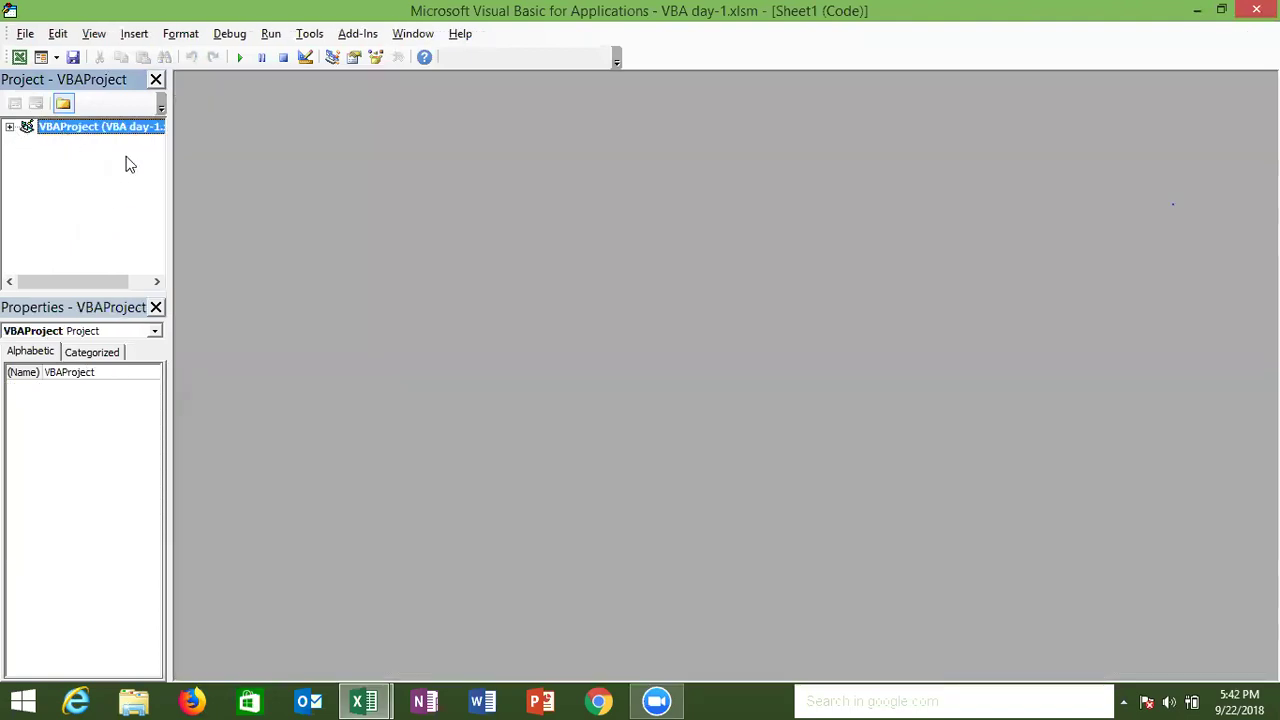
mouse_move(364, 701)
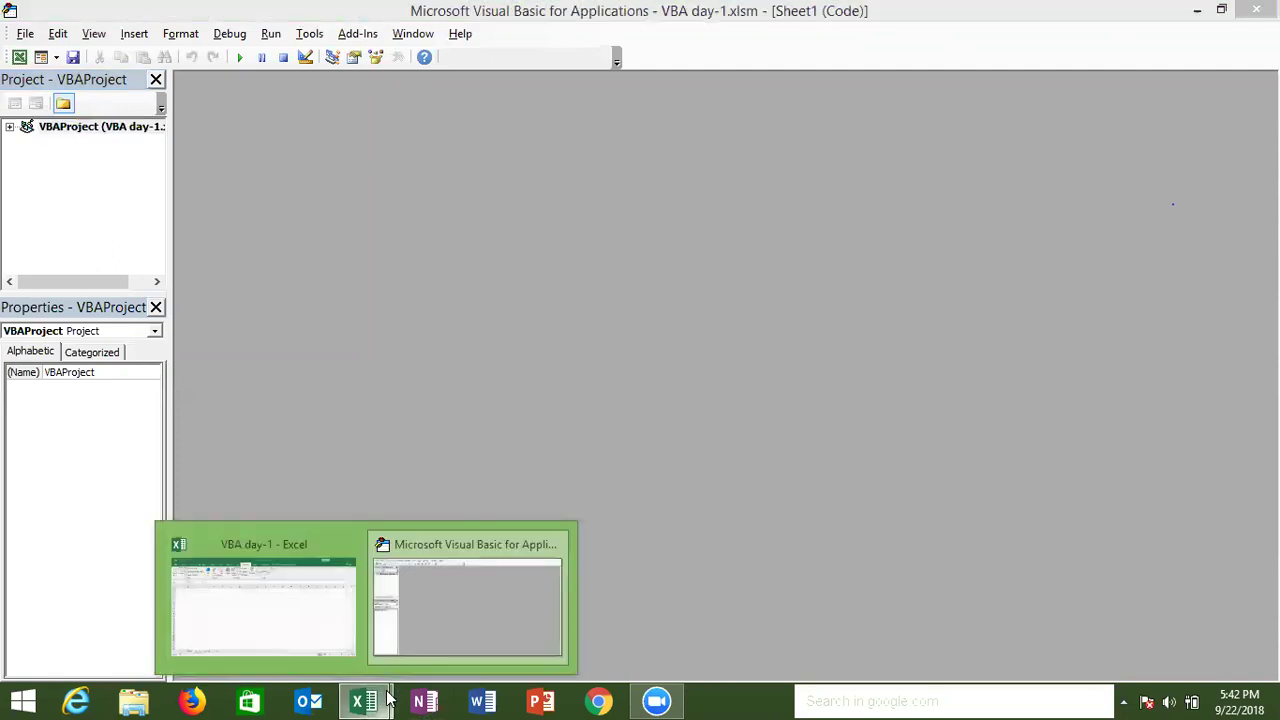
Switch to the Excel workbook and back, then reopen Sheet1's empty code window.
left_click(330, 636)
left_click(330, 636)
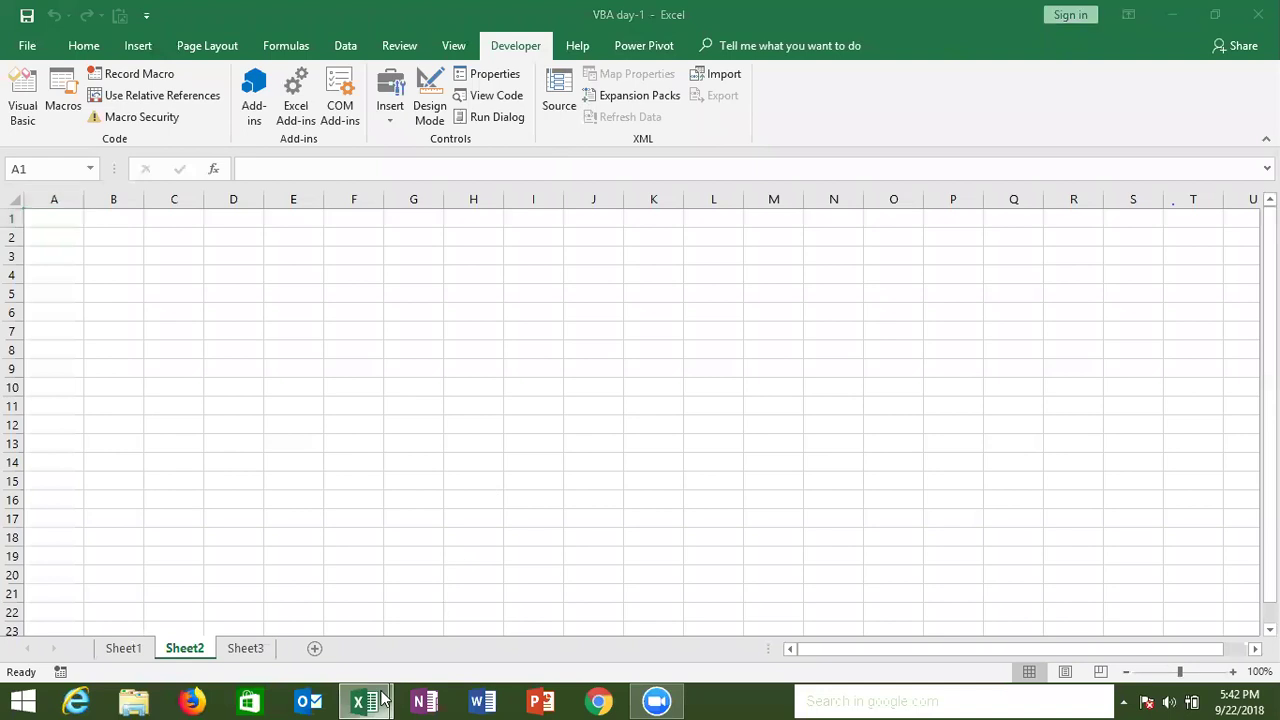
mouse_move(364, 701)
left_click(431, 645)
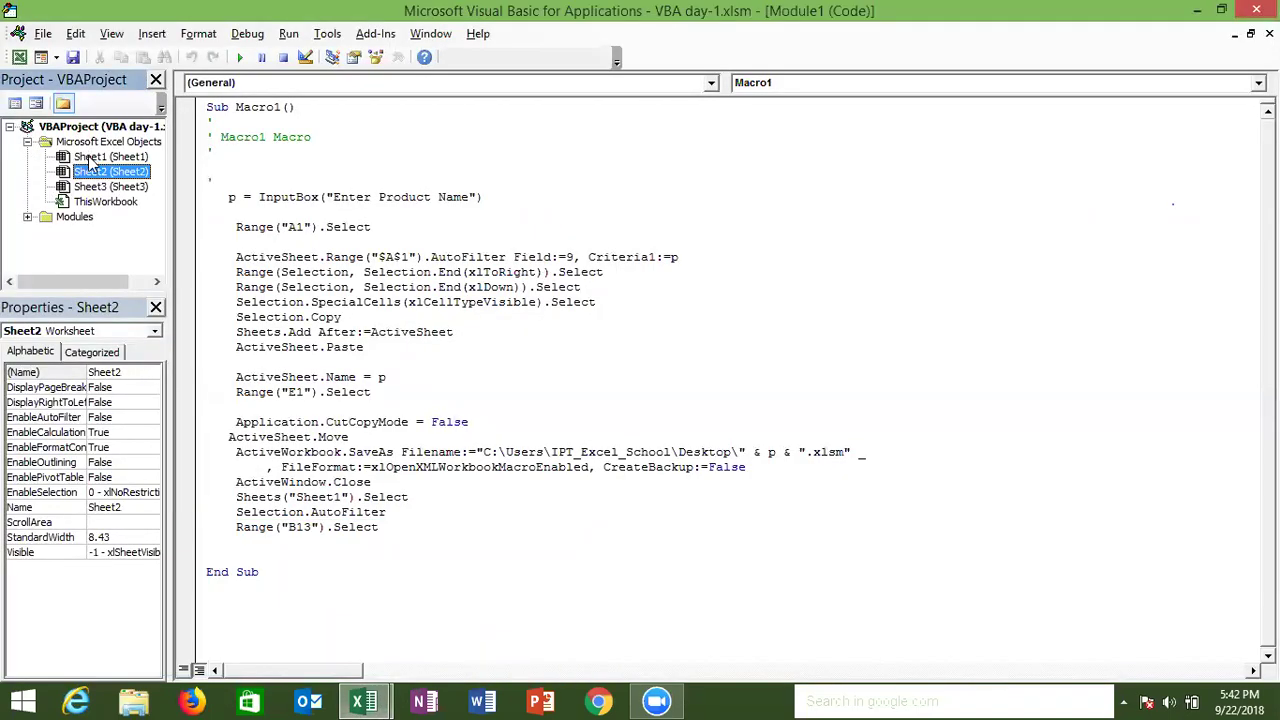
left_click(100, 158)
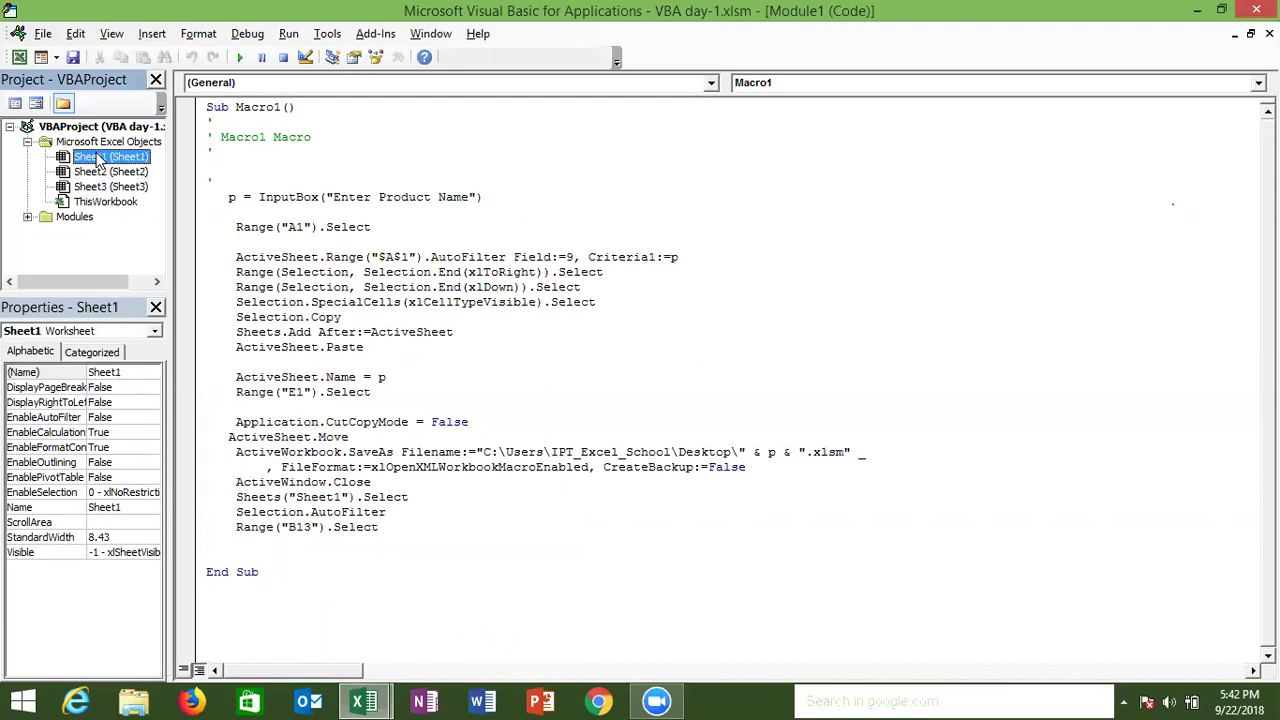
double_click(100, 158)
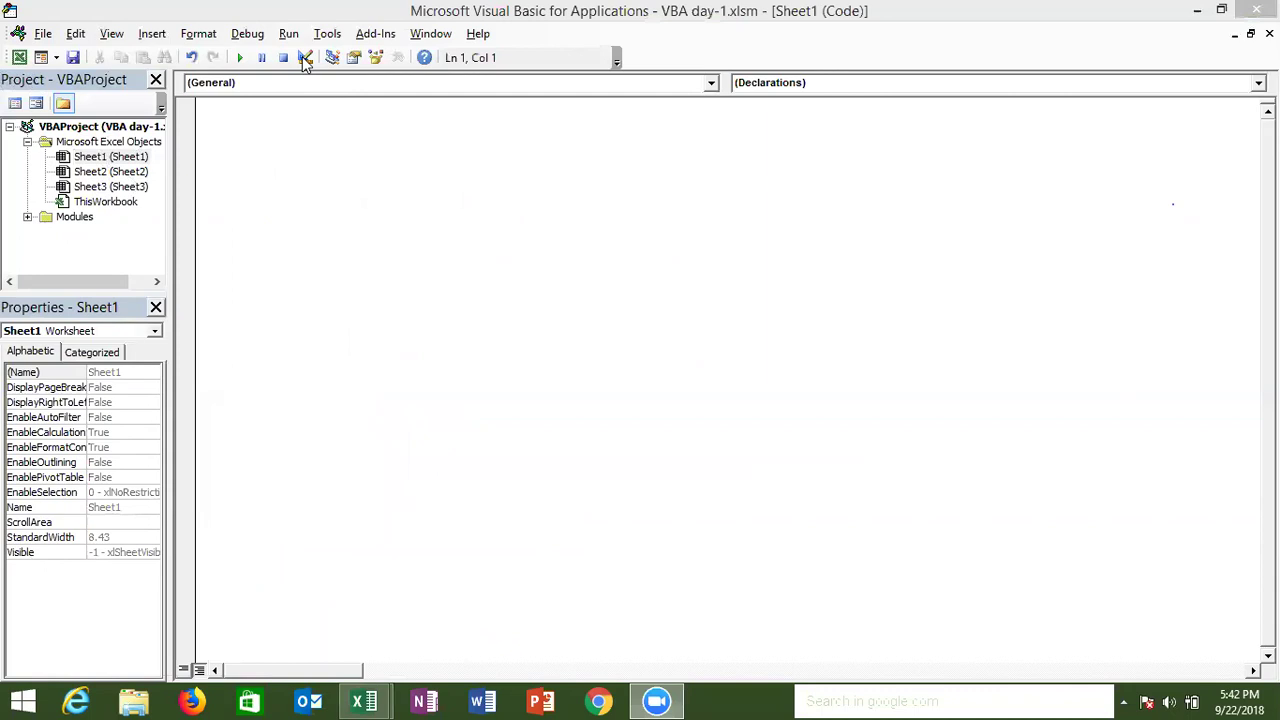
mouse_move(12, 86)
left_mouse_down()
mouse_move(112, 245)
mouse_move(190, 166)
mouse_move(165, 108)
mouse_move(50, 64)
mouse_move(15, 92)
left_mouse_up()
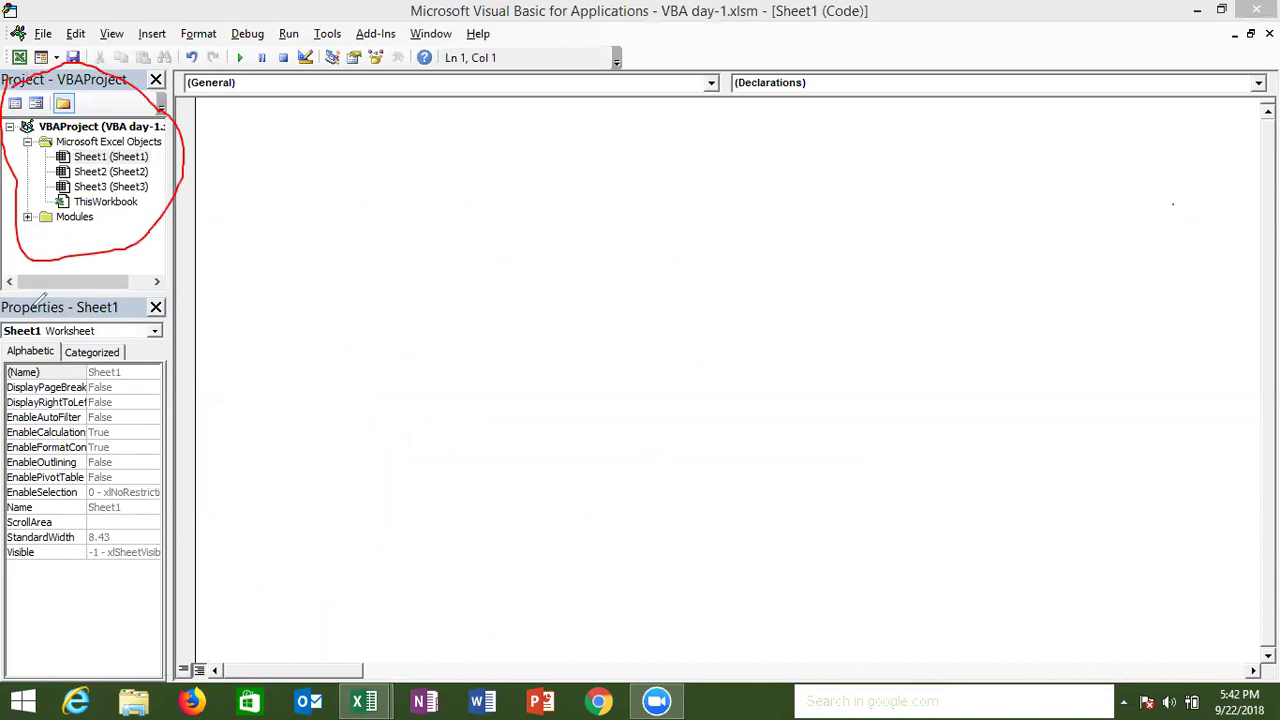
mouse_move(38, 298)
left_mouse_down()
mouse_move(35, 496)
mouse_move(194, 505)
mouse_move(196, 402)
mouse_move(72, 268)
left_mouse_up()
mouse_move(495, 262)
left_mouse_down()
mouse_move(570, 399)
mouse_move(486, 262)
mouse_move(469, 293)
left_mouse_up()
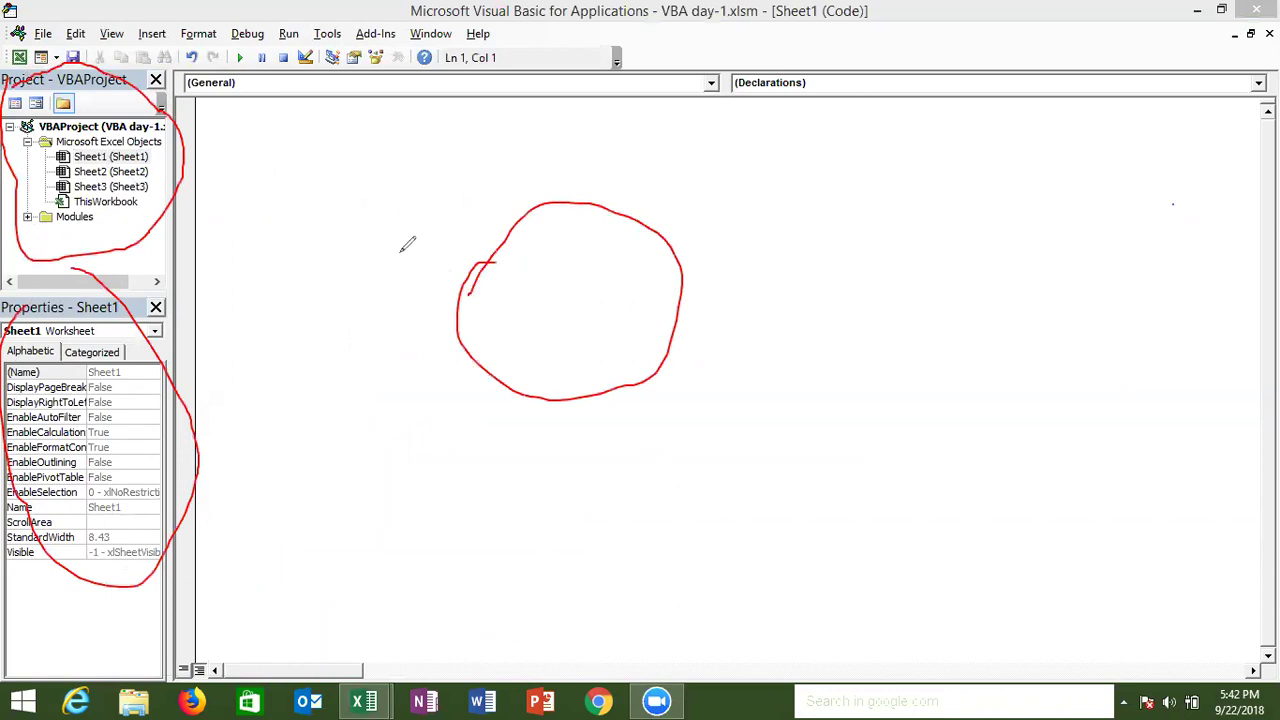
left_click_drag(349, 227, 425, 203)
left_click_drag(151, 363, 165, 560)
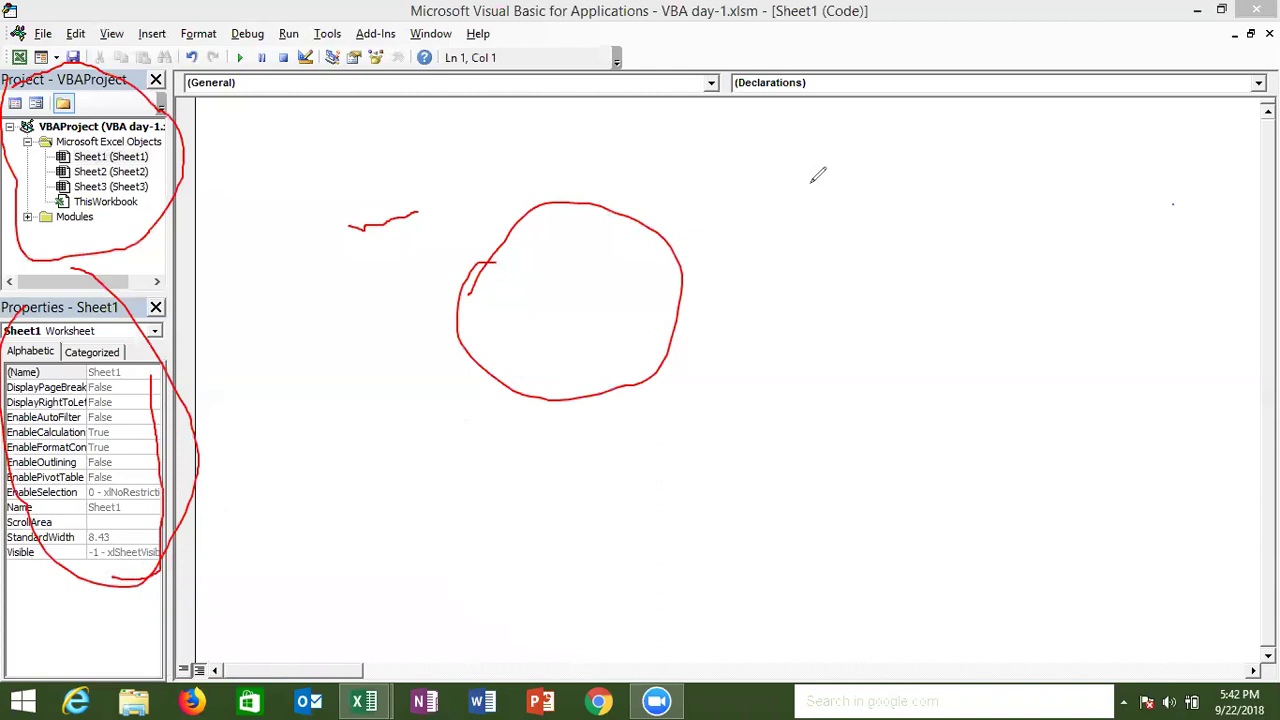
key("e")
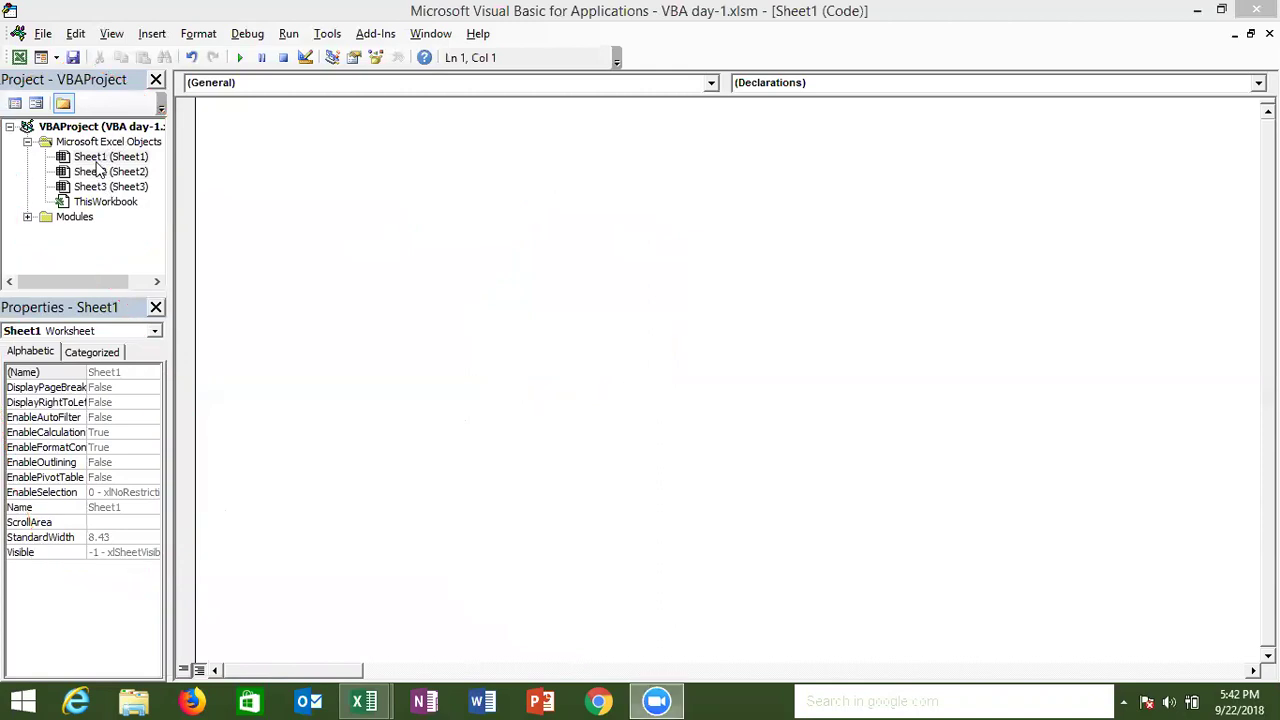
double_click(96, 162)
double_click(96, 162)
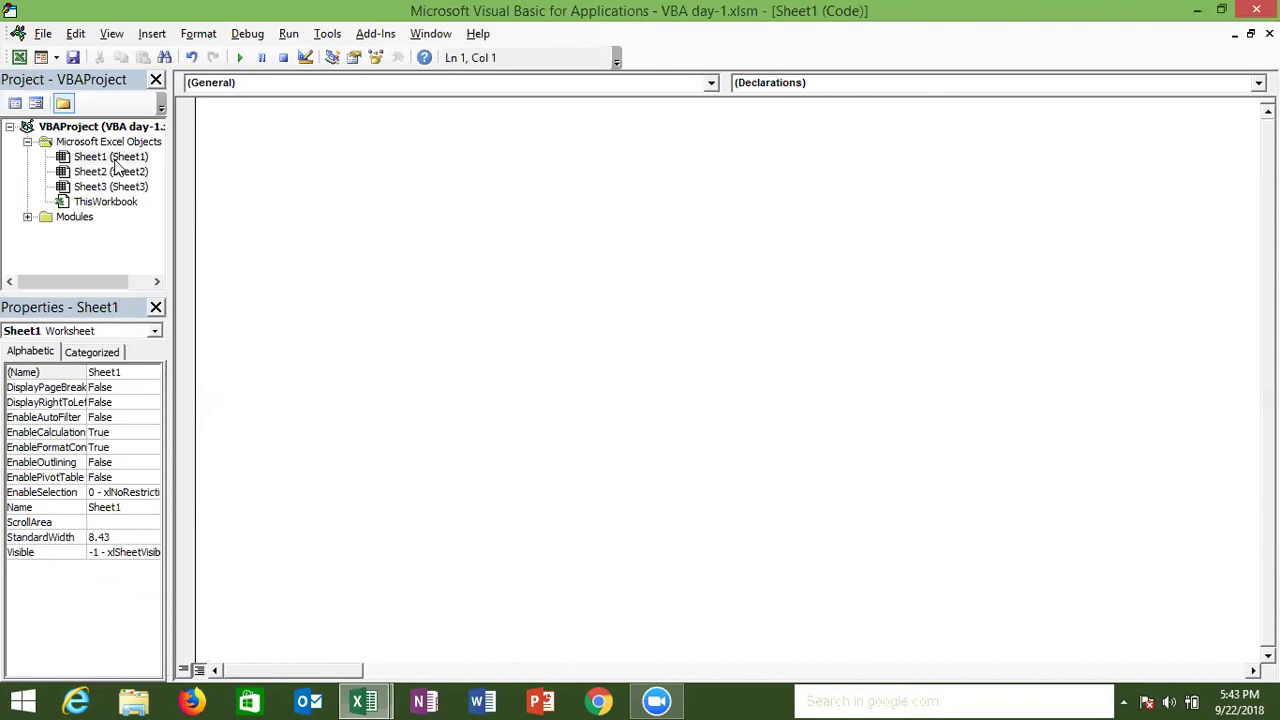
Insert a new Module2 into the VBA day-1 project and place the cursor in its code window.
left_click(152, 34)
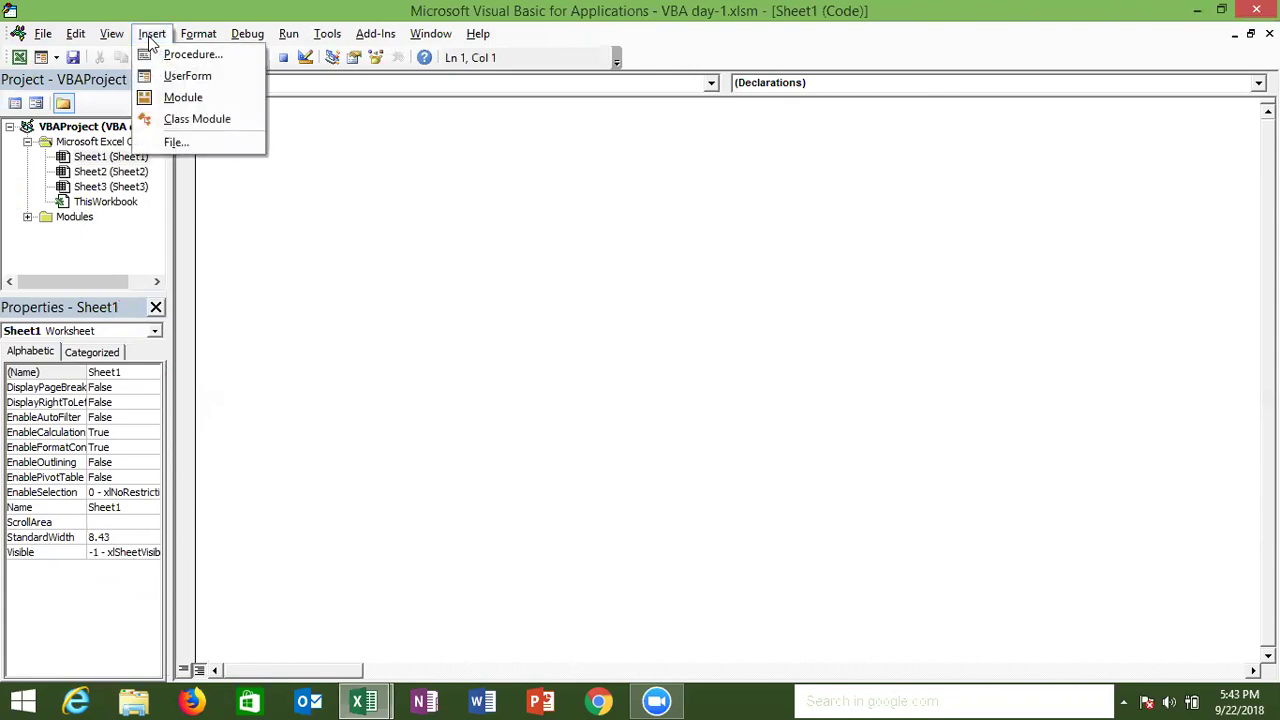
left_click(185, 98)
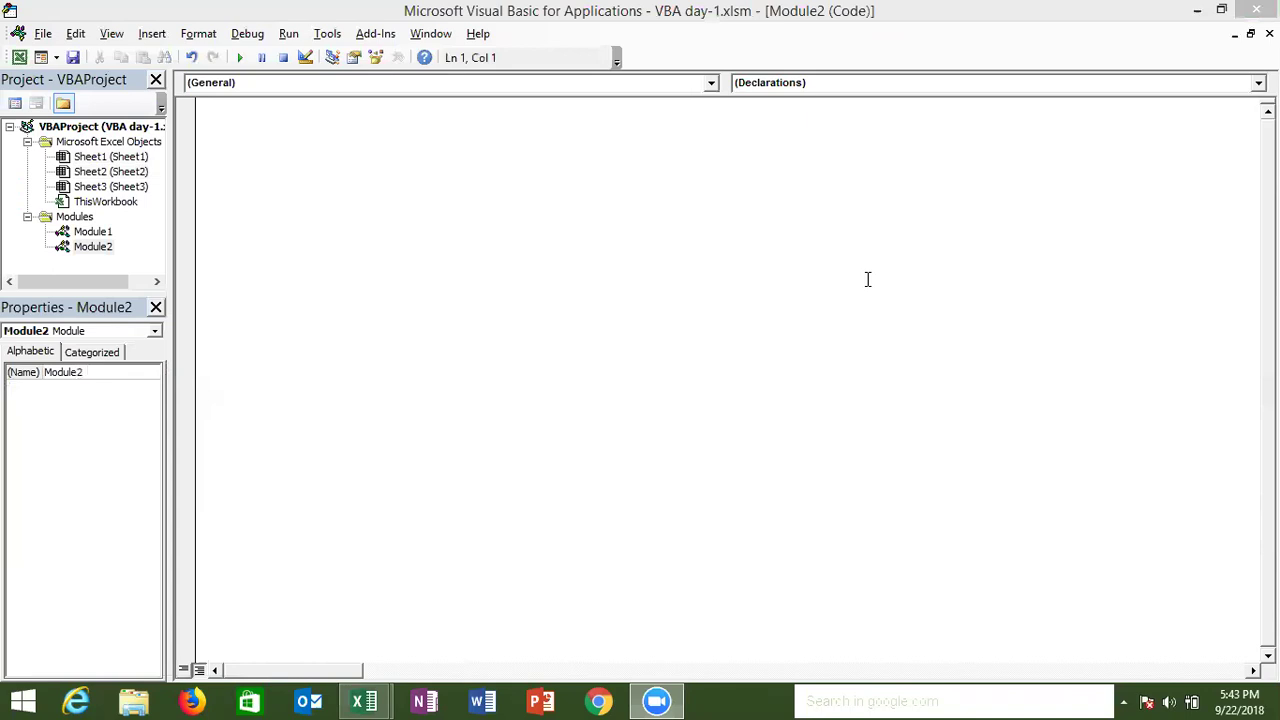
left_click(448, 155)
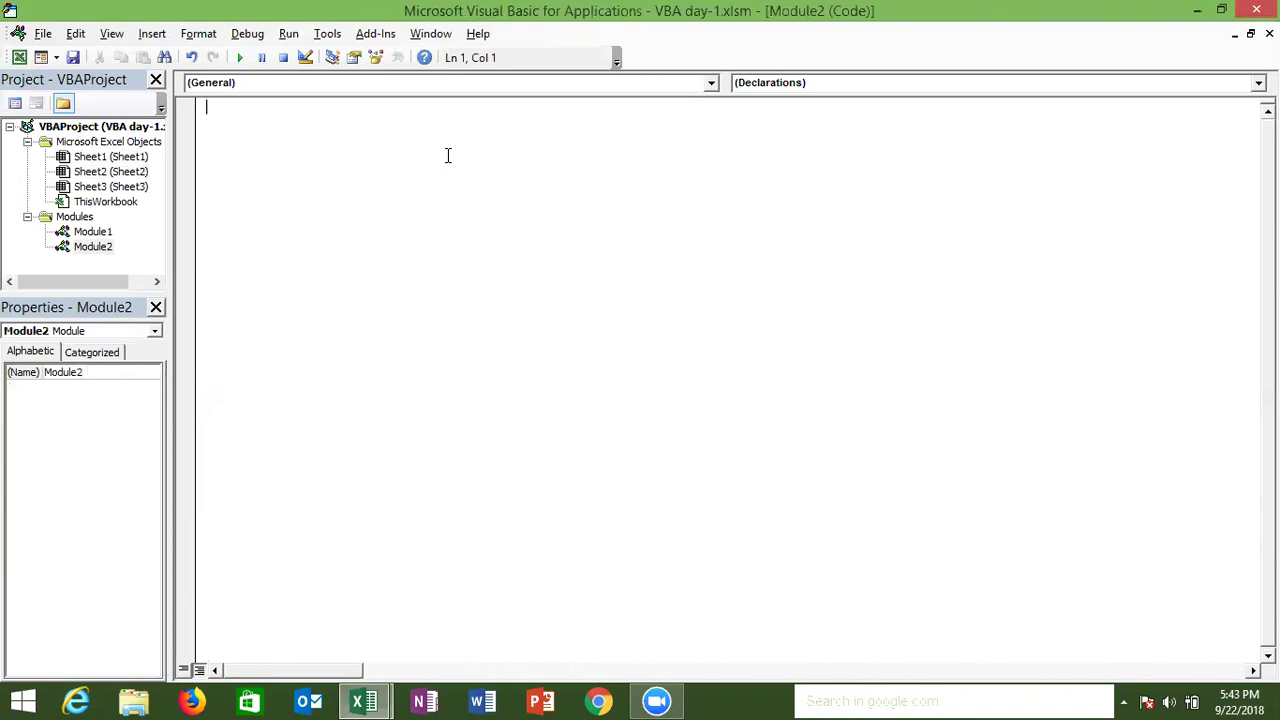
double_click(110, 234)
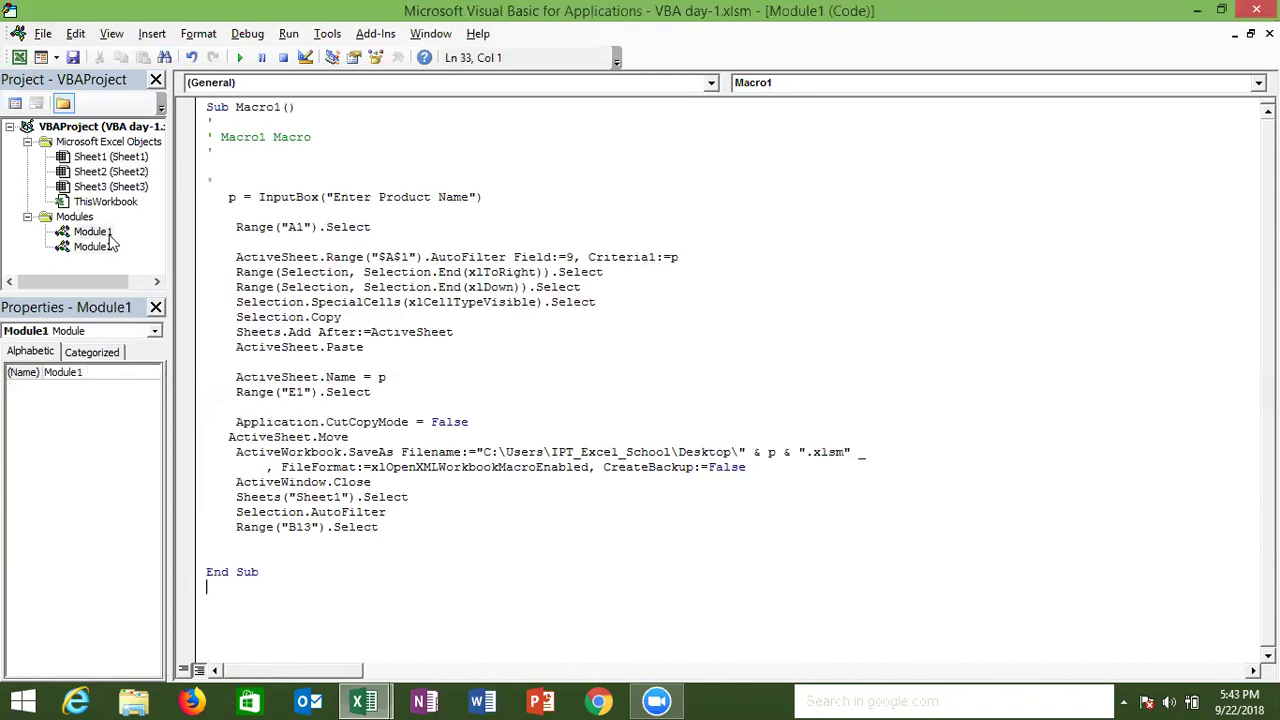
left_click(428, 358)
left_click(329, 35)
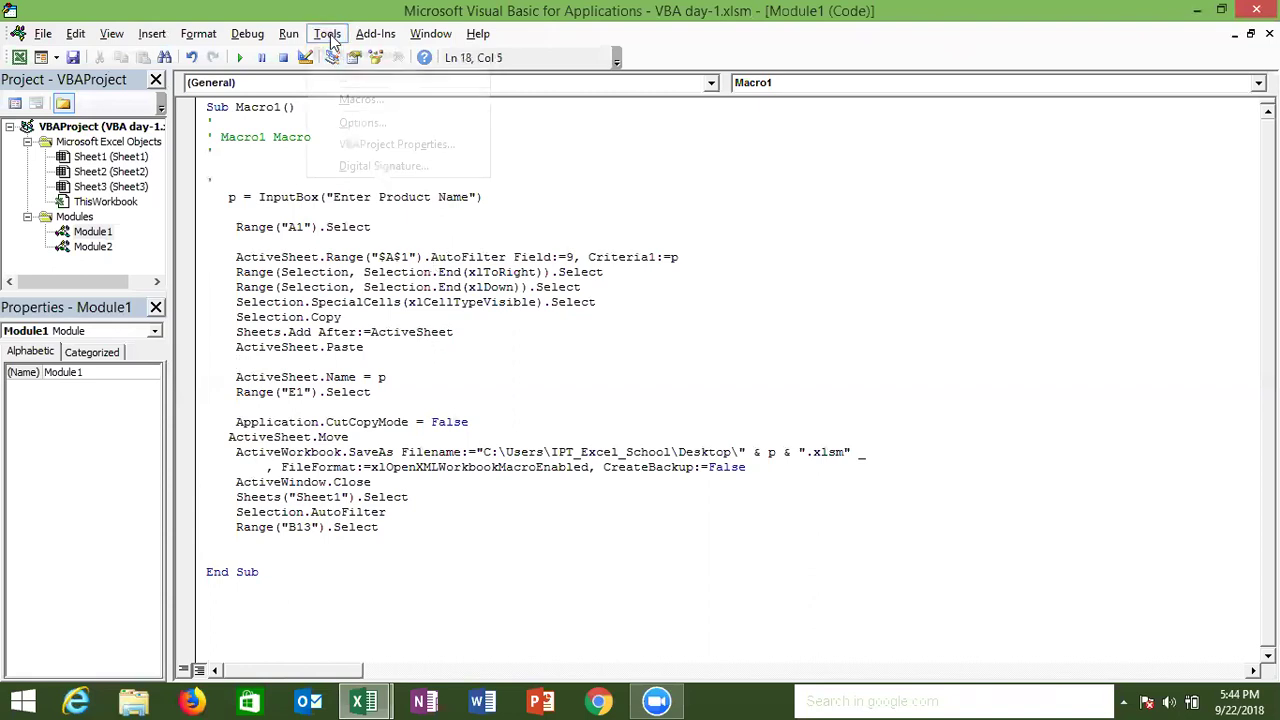
left_click(412, 150)
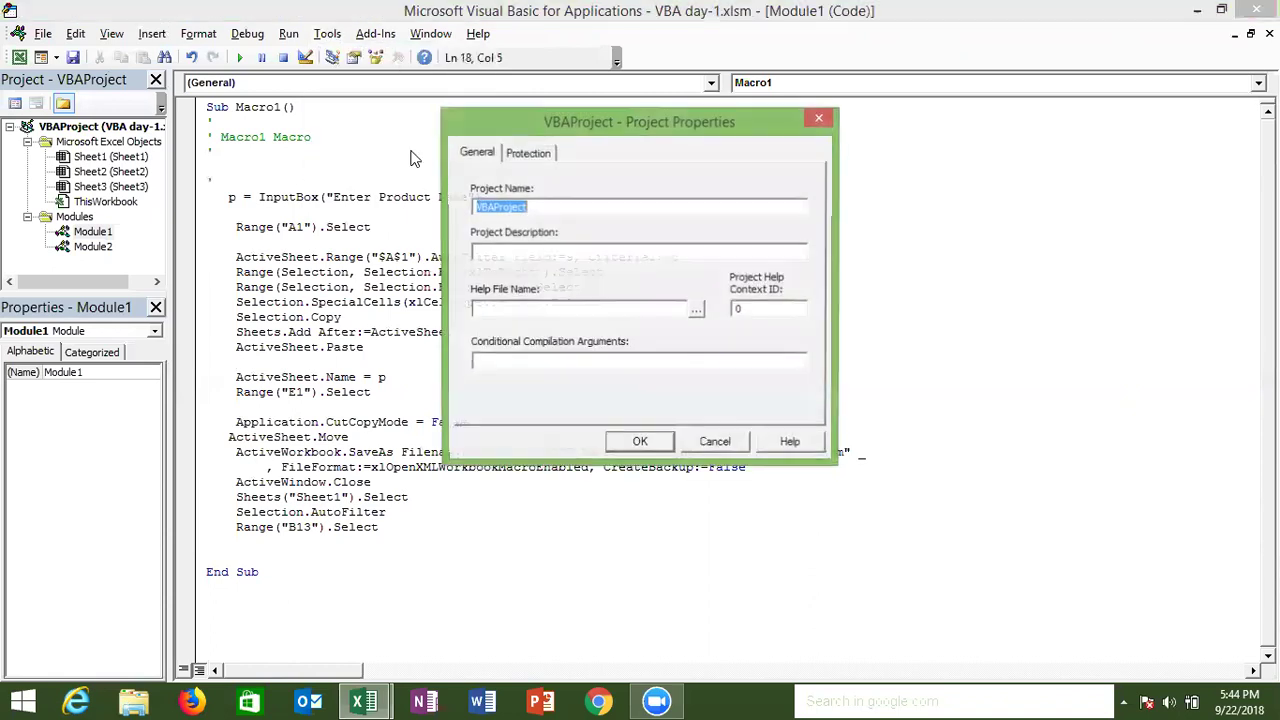
left_click(540, 153)
left_click(490, 216)
left_click(580, 331)
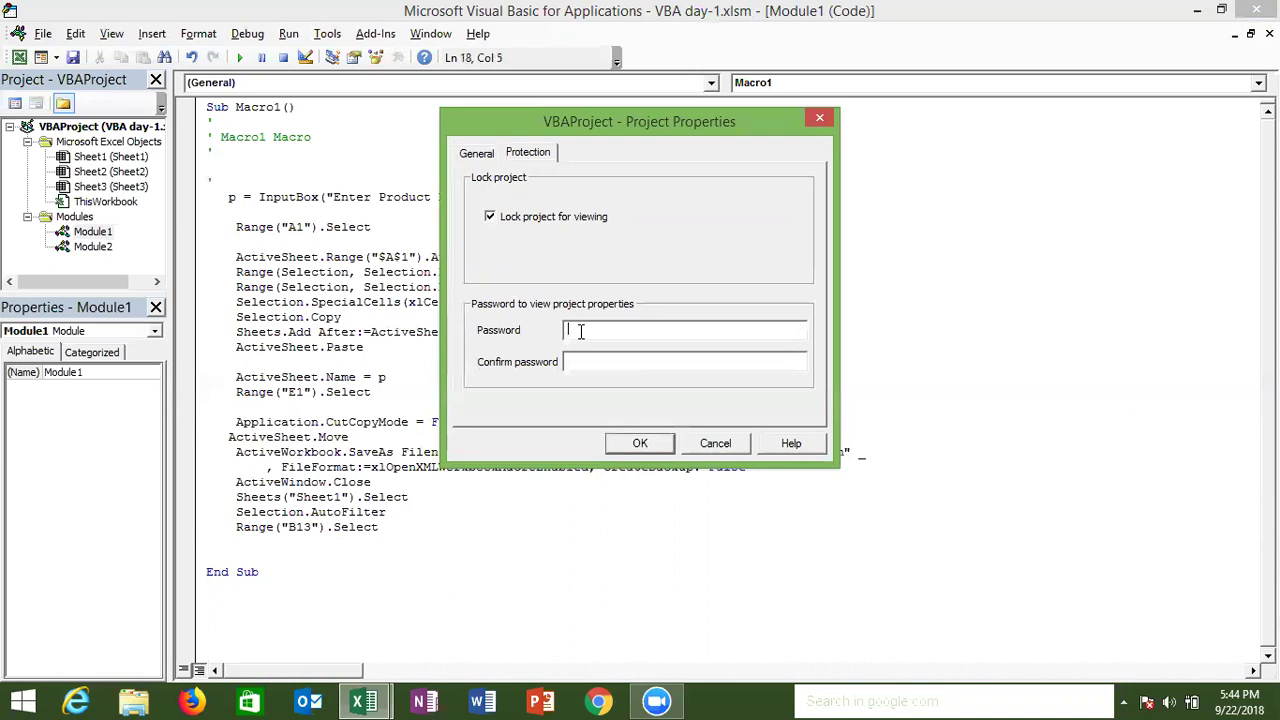
key("Escape")
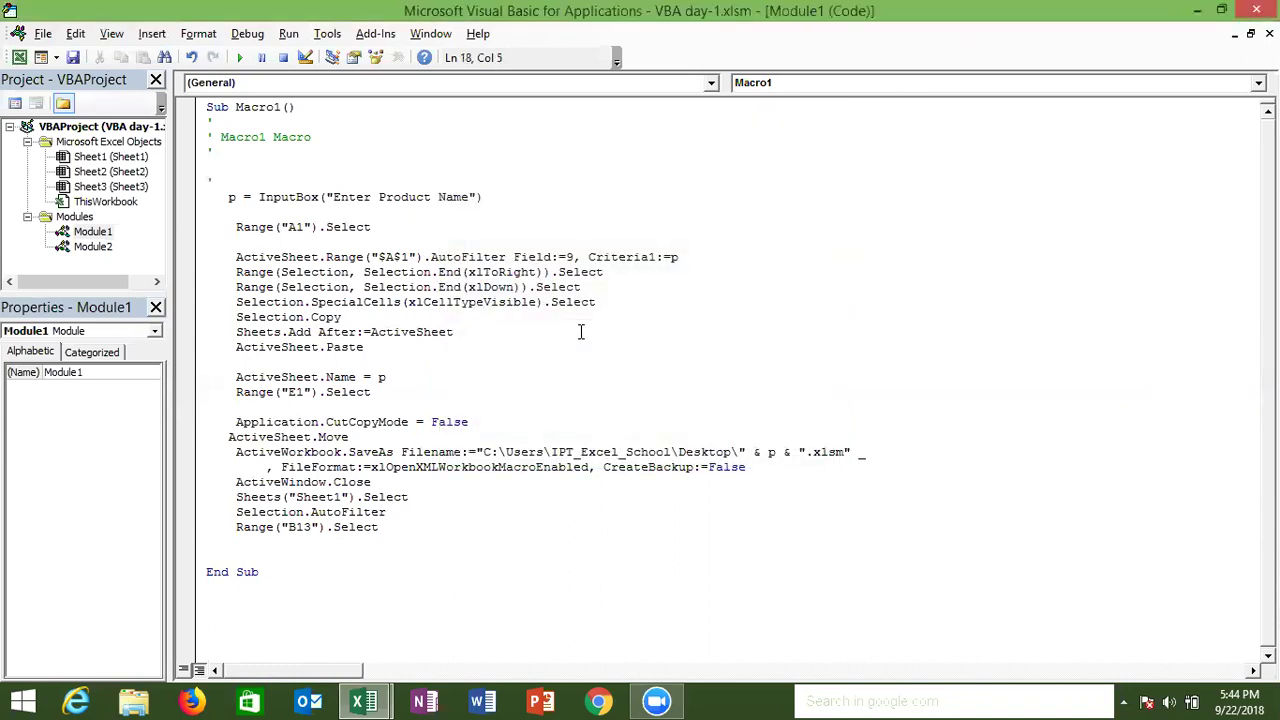
left_click(115, 258)
double_click(95, 247)
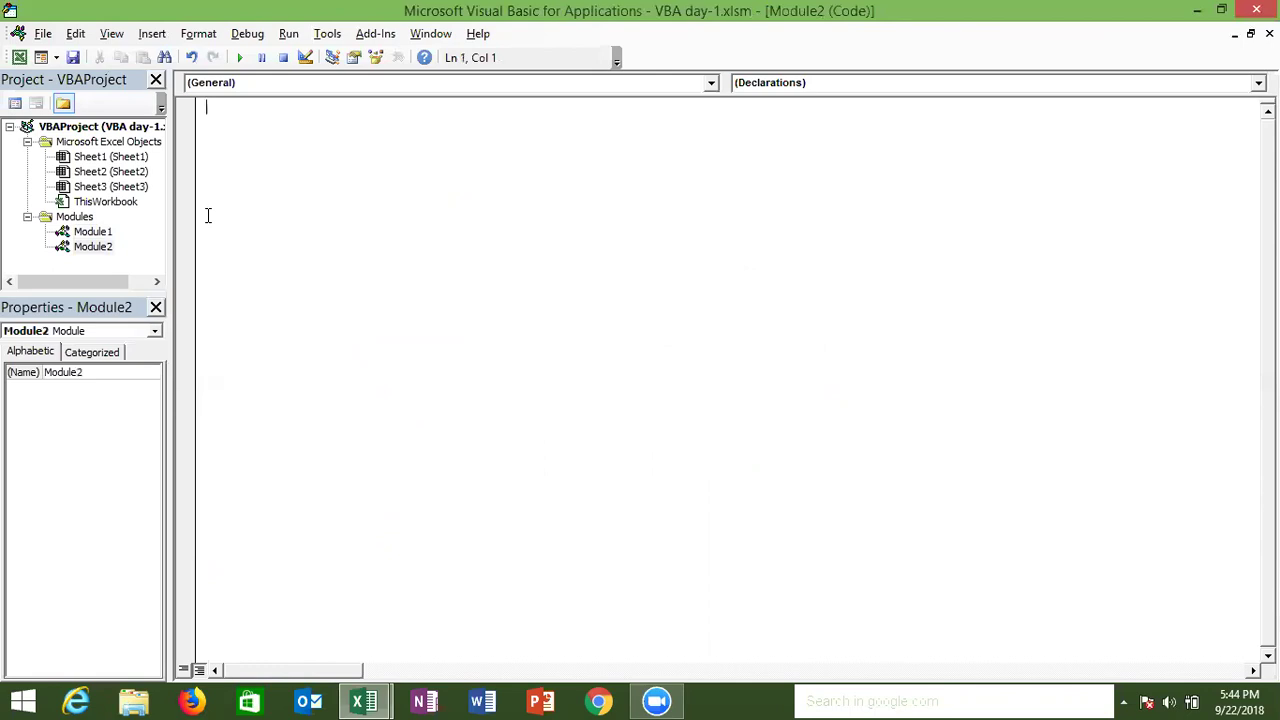
Type 'sub tesr' on Module2's first line.
type("sub ")
type("tesr")
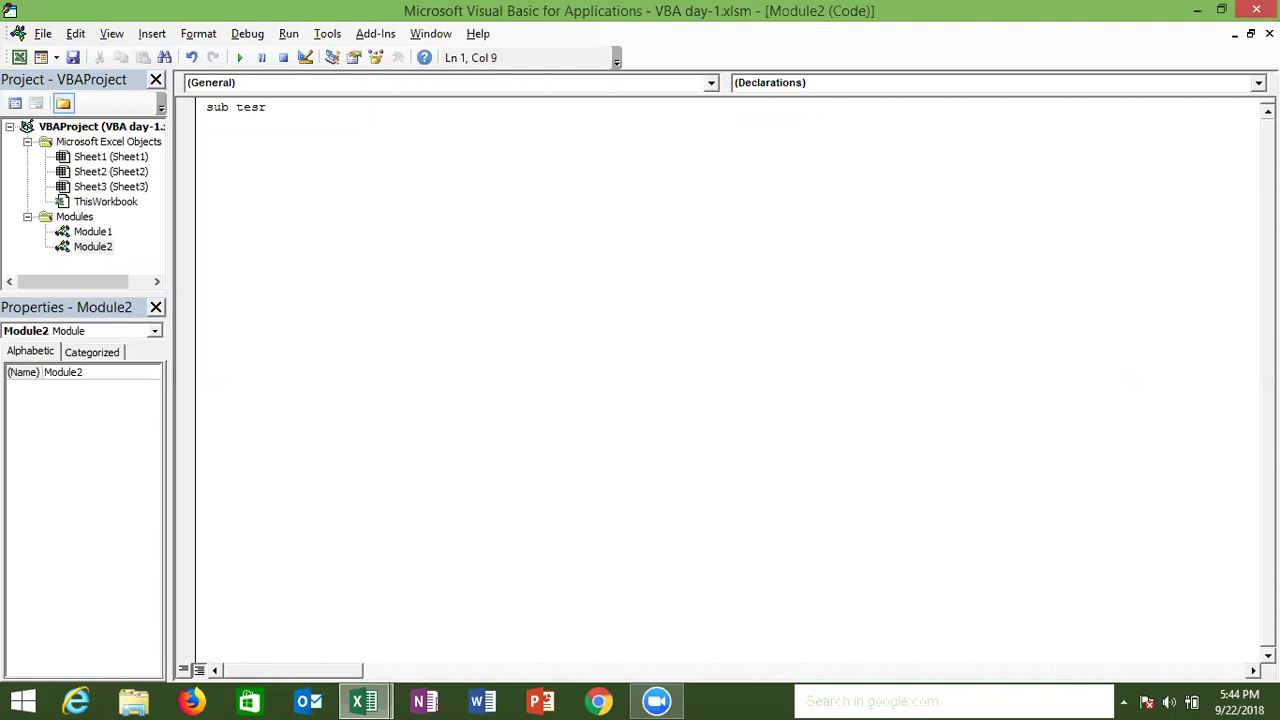
Correct the mistyped 'sub tesr' to 'sub test()' so the editor adds End Sub.
key("BackSpace")
type("t")
type("()")
key("Return")
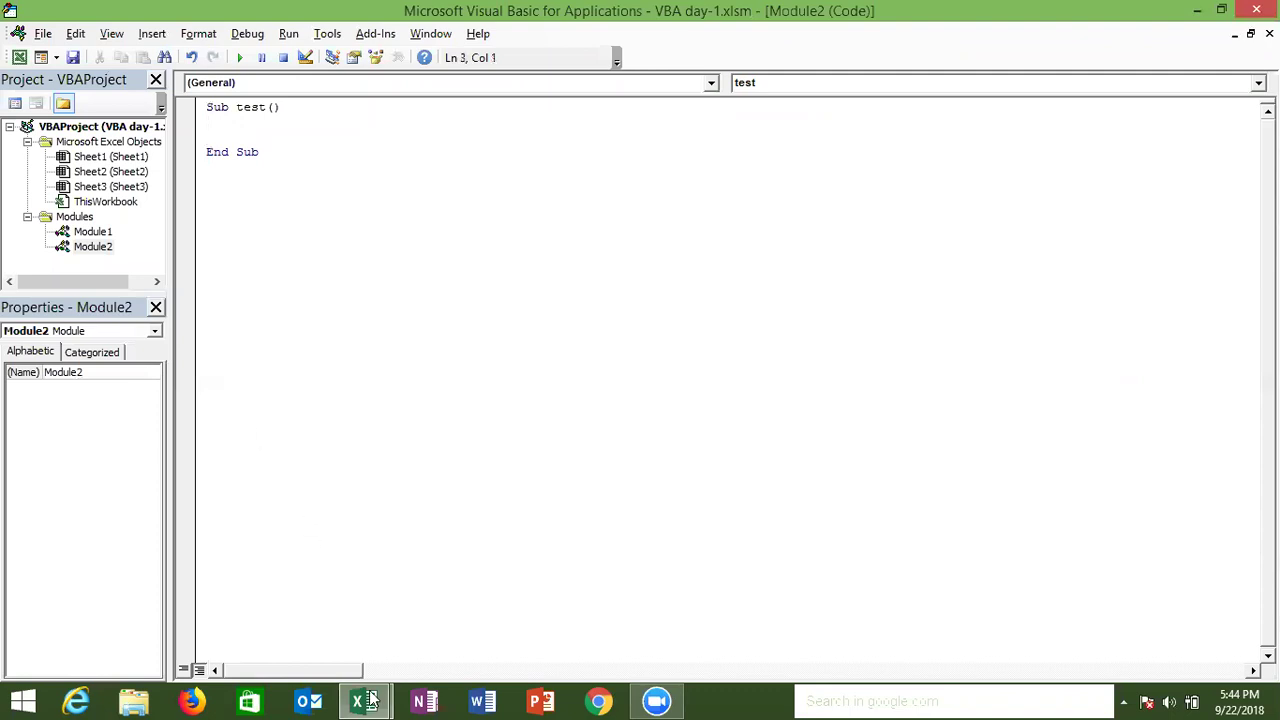
left_click(364, 701)
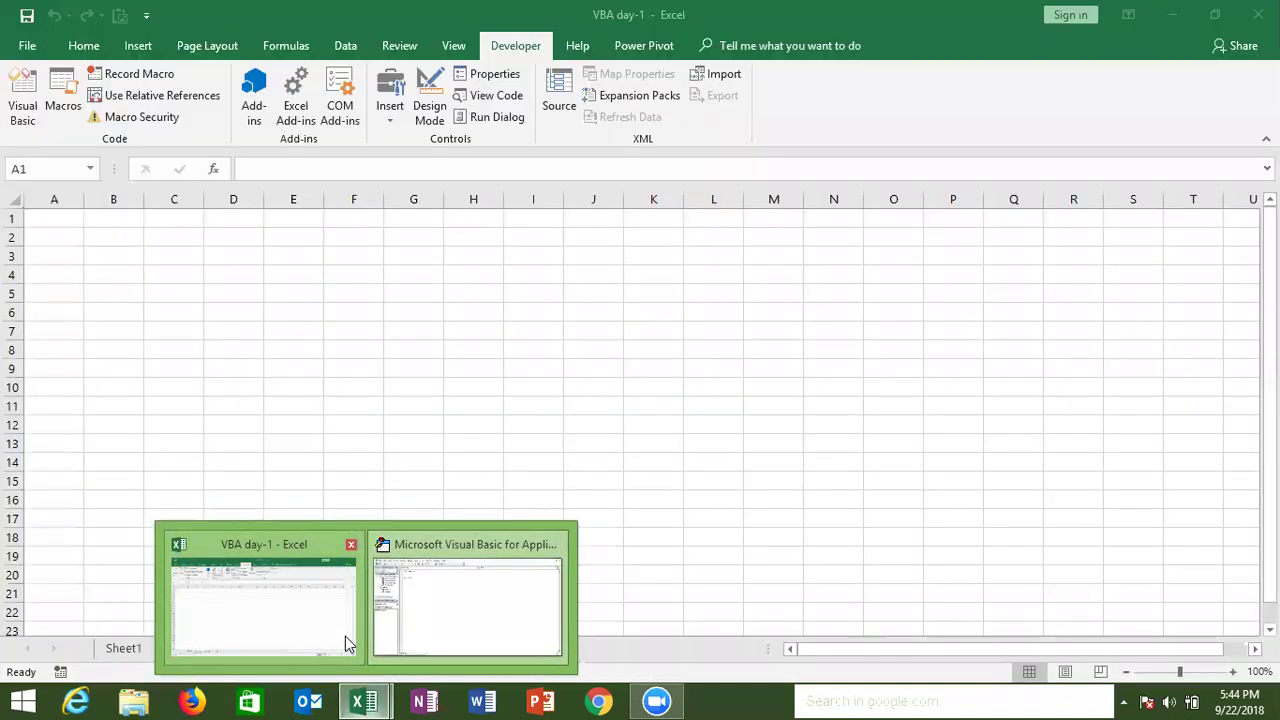
In Excel, confirm test appears beside Macro1 in the Macro dialog, then return to the VBA editor.
left_click(345, 636)
left_click(47, 117)
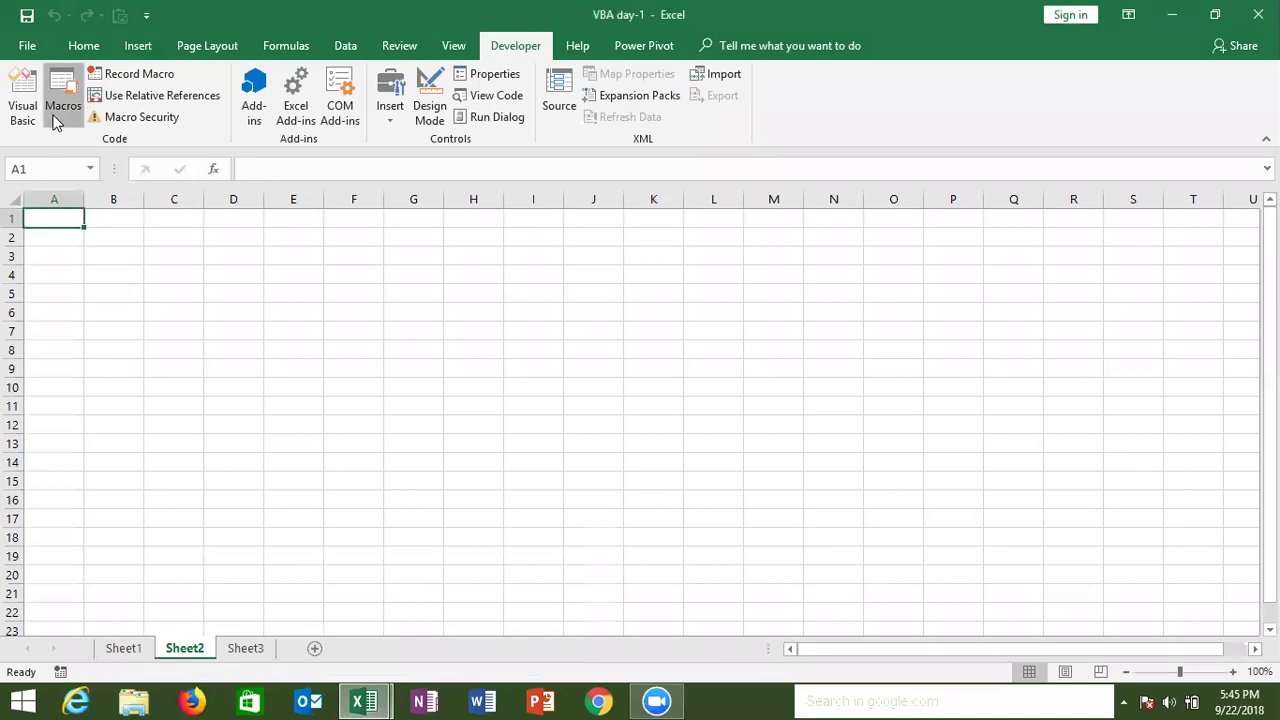
left_click(490, 236)
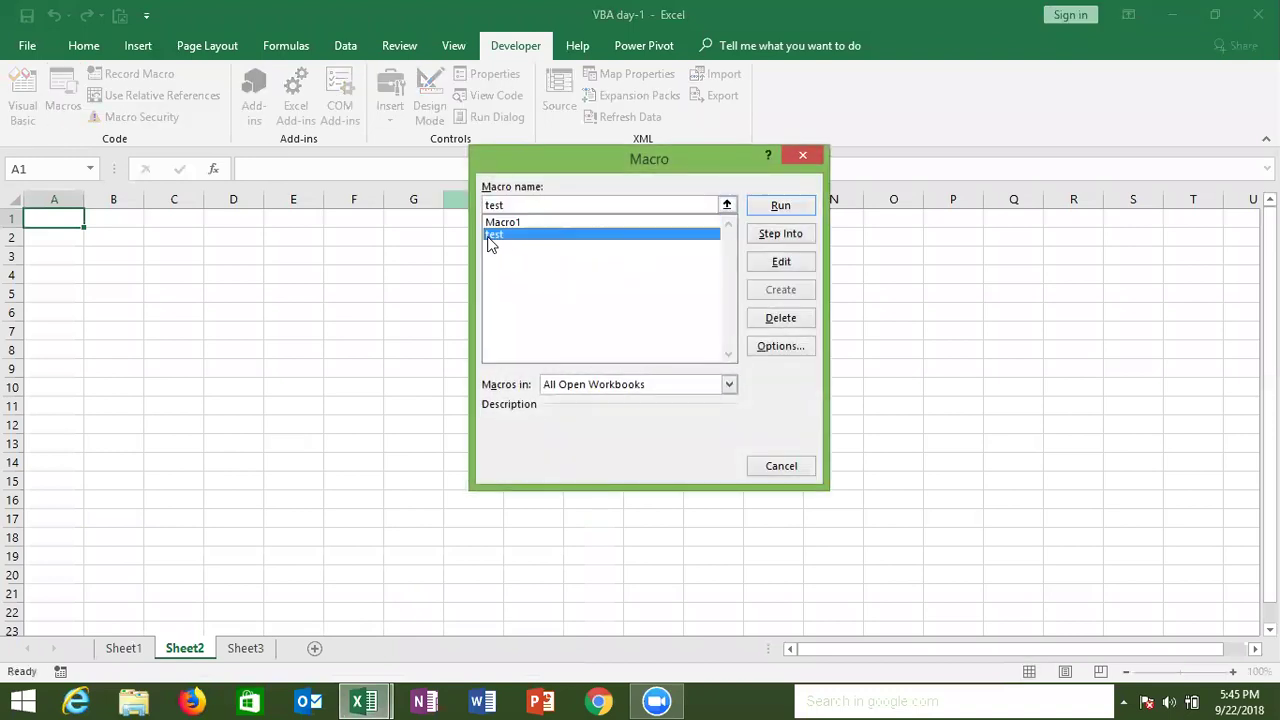
left_click(803, 157)
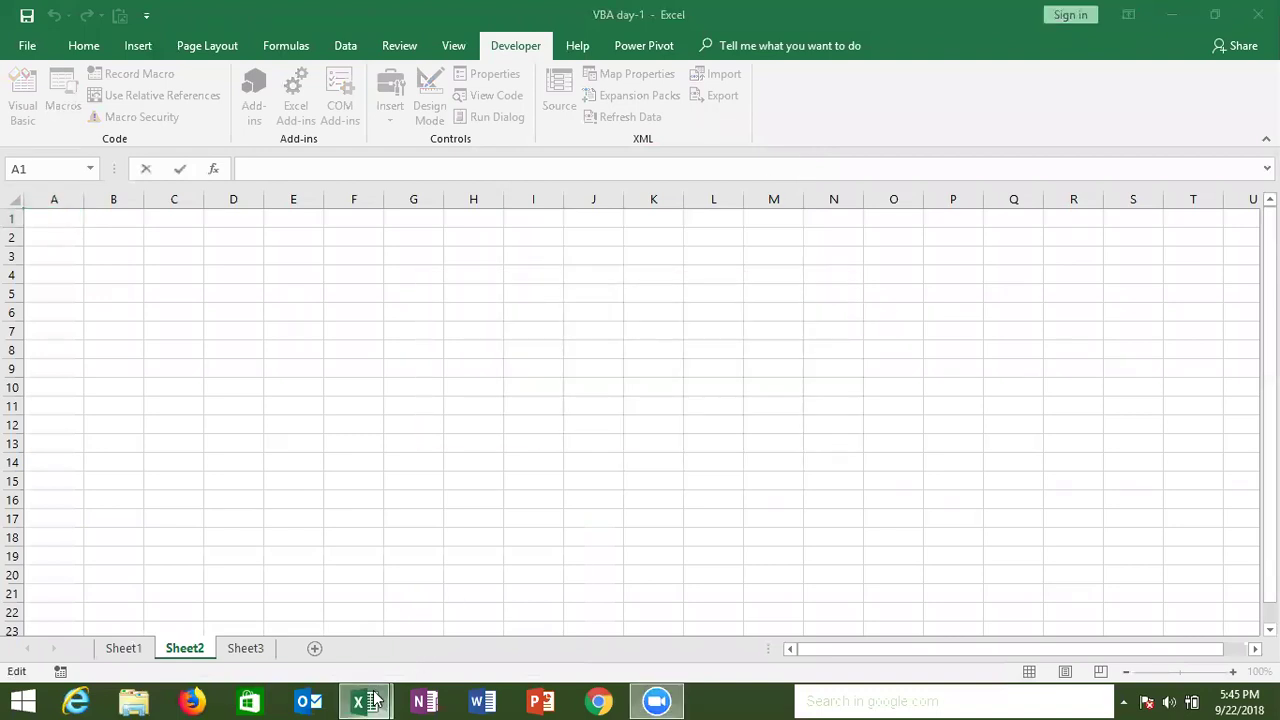
mouse_move(364, 701)
left_click(435, 630)
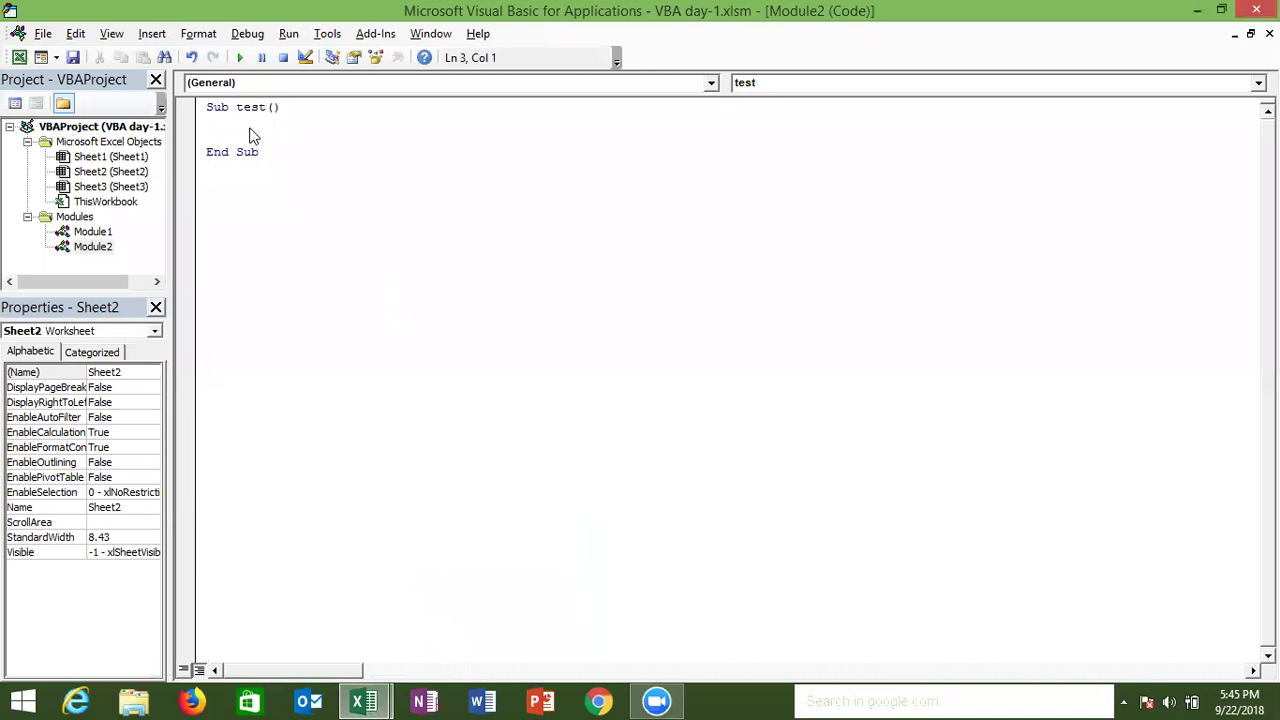
Try renaming the procedure to 'test today' and dismiss the resulting compile error.
key("alt+Tab")
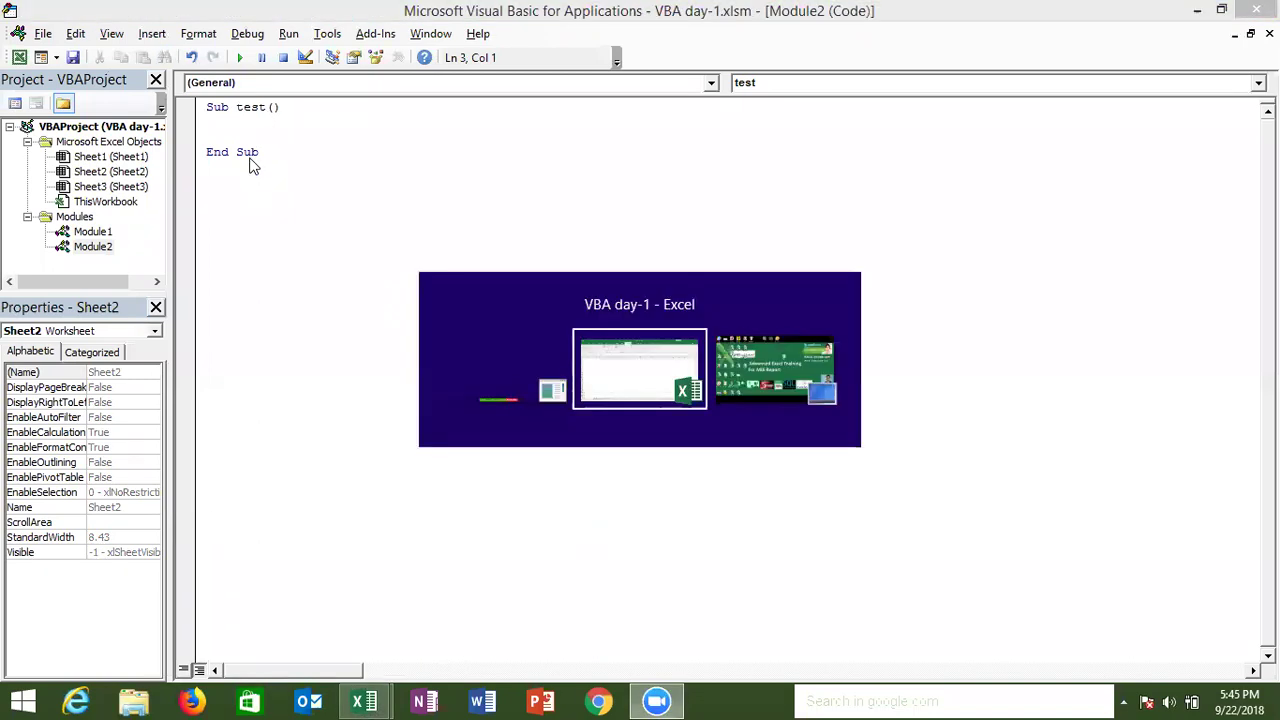
left_click(254, 230)
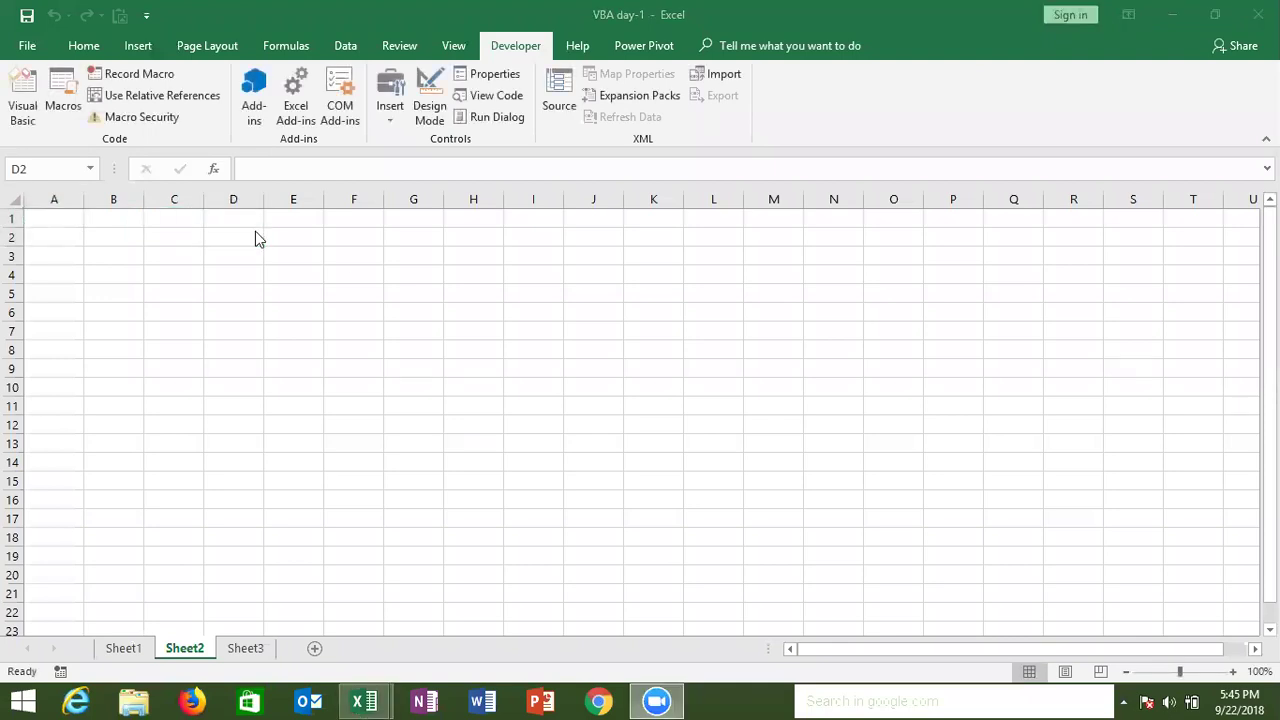
key("alt+Tab")
key("alt+Tab")
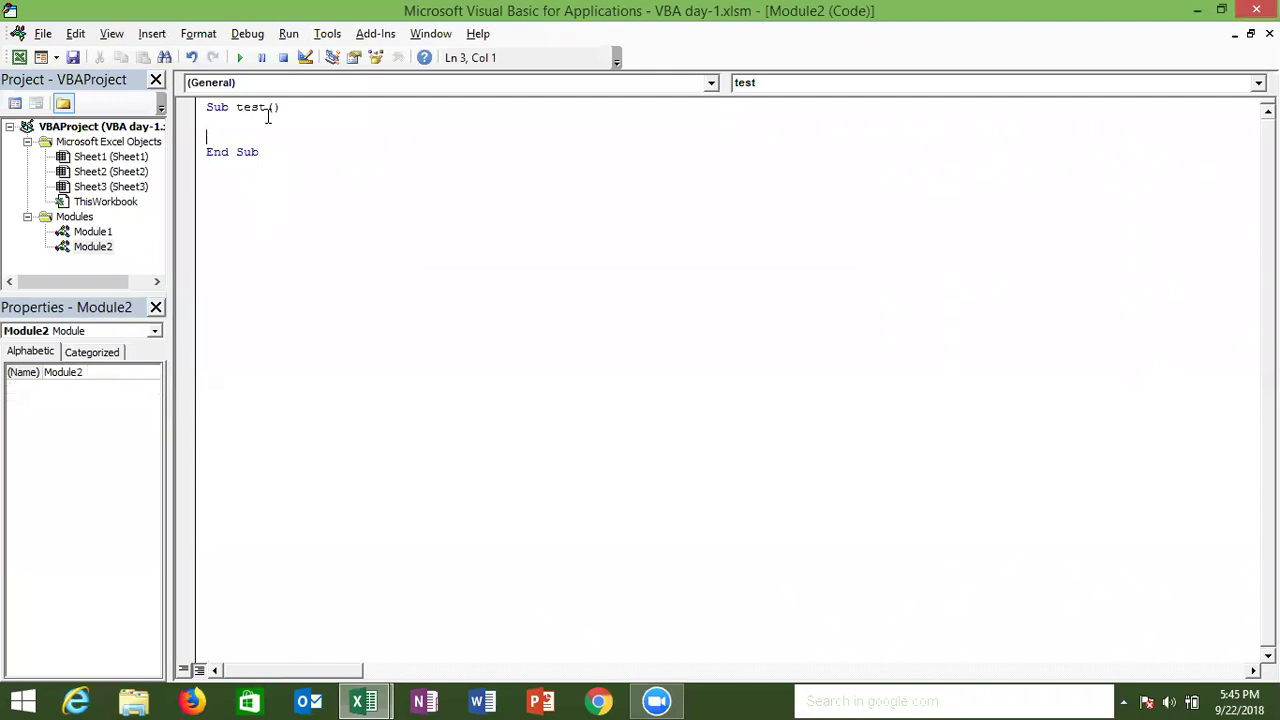
double_click(269, 108)
key("Delete")
key("ctrl+z")
left_click(269, 108)
type("today")
left_click(268, 143)
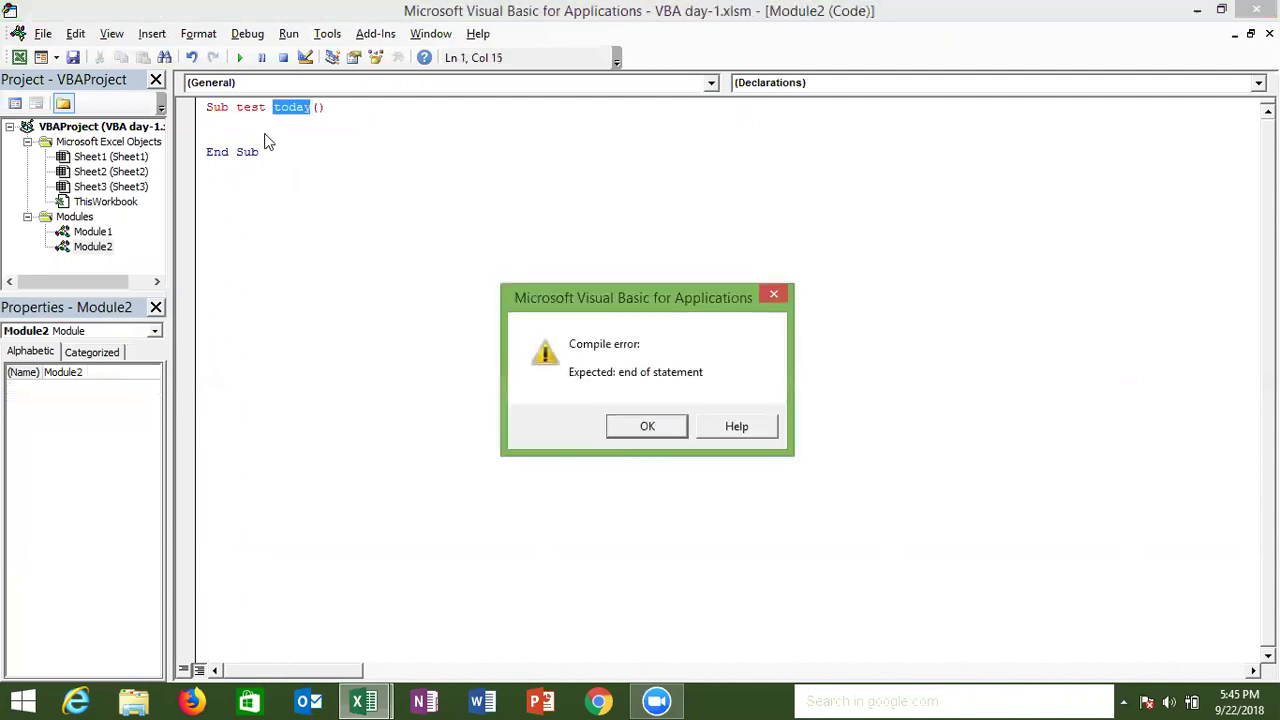
key("Return")
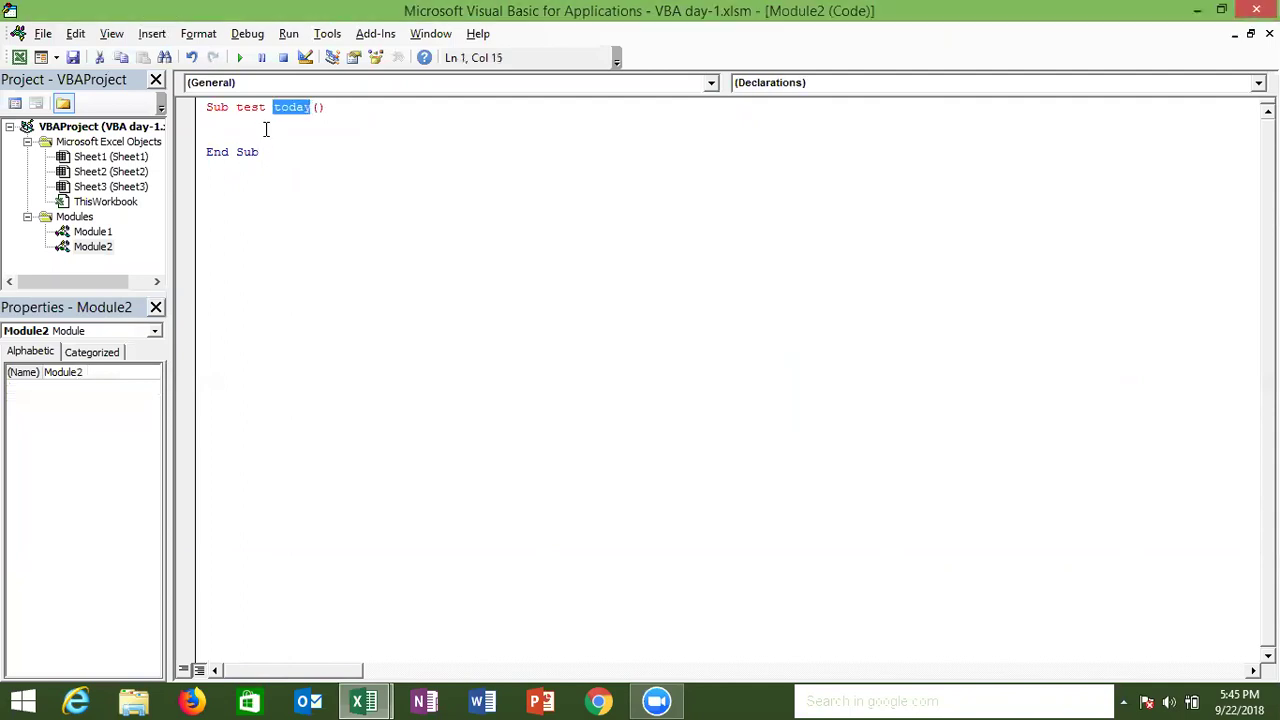
Replace the space in the name with an underscore, making it test_today.
left_click(272, 111)
key("BackSpace")
type("./")
type("-")
key("BackSpace")
key("BackSpace")
key("BackSpace")
type("_")
left_click(273, 136)
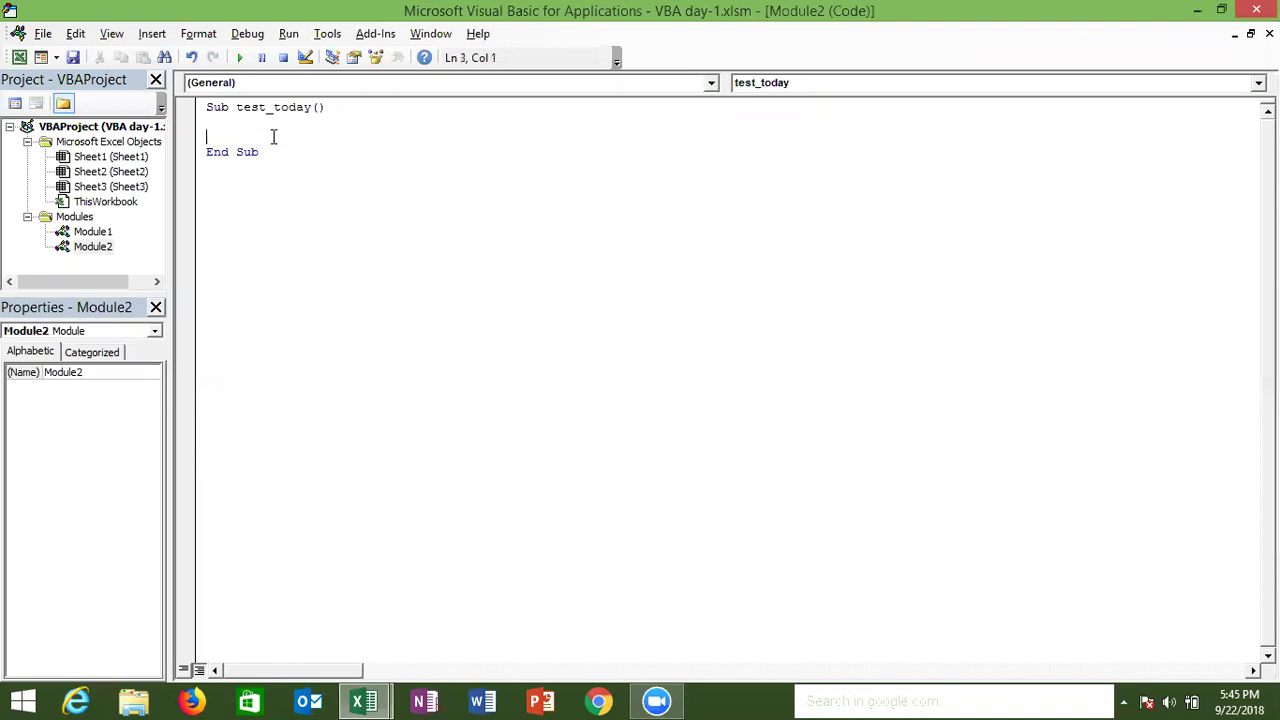
Rename the procedure from test_today to Raj1.
left_click(251, 184)
key("Return")
key("Return")
left_click(312, 107)
key("BackSpace")
key("BackSpace")
key("BackSpace")
key("BackSpace")
key("BackSpace")
key("BackSpace")
key("BackSpace")
key("BackSpace")
key("BackSpace")
type("Raj1")
left_click(301, 131)
In Excel, select Raj1 in the Macro dialog and note that Run is unavailable.
left_click(351, 688)
left_click(324, 654)
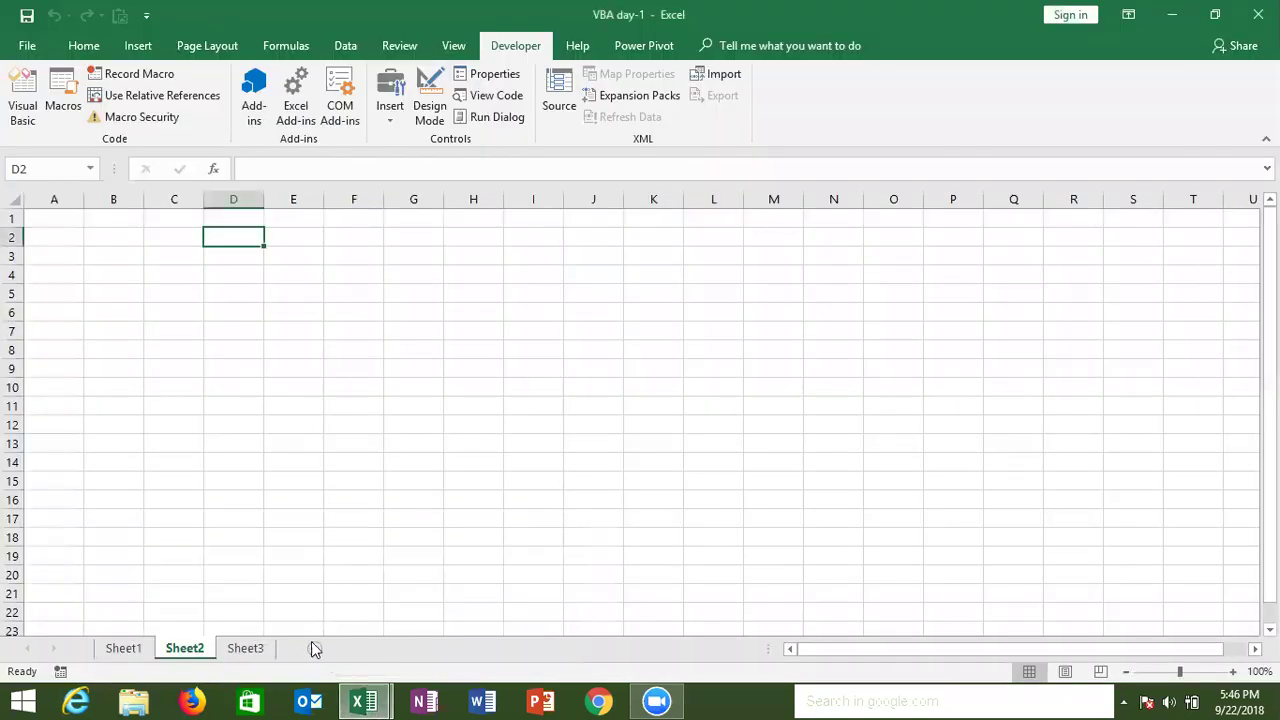
left_click(102, 237)
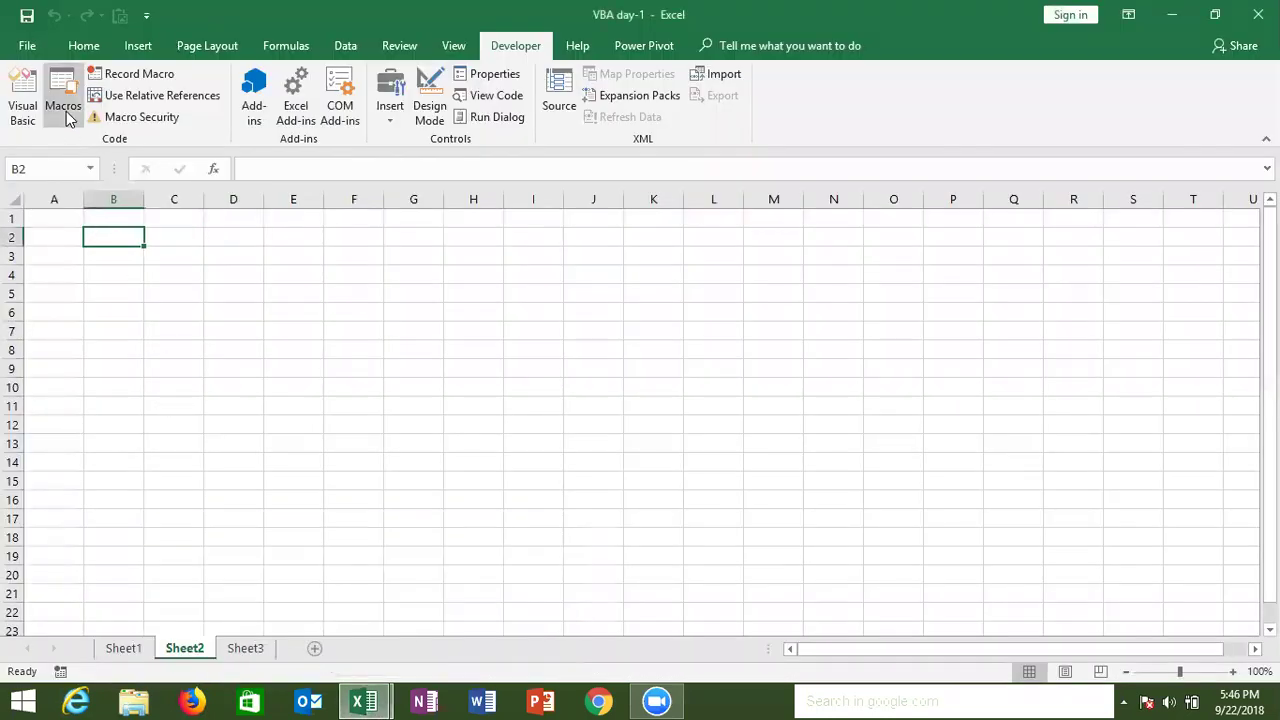
left_click(63, 100)
left_click(540, 234)
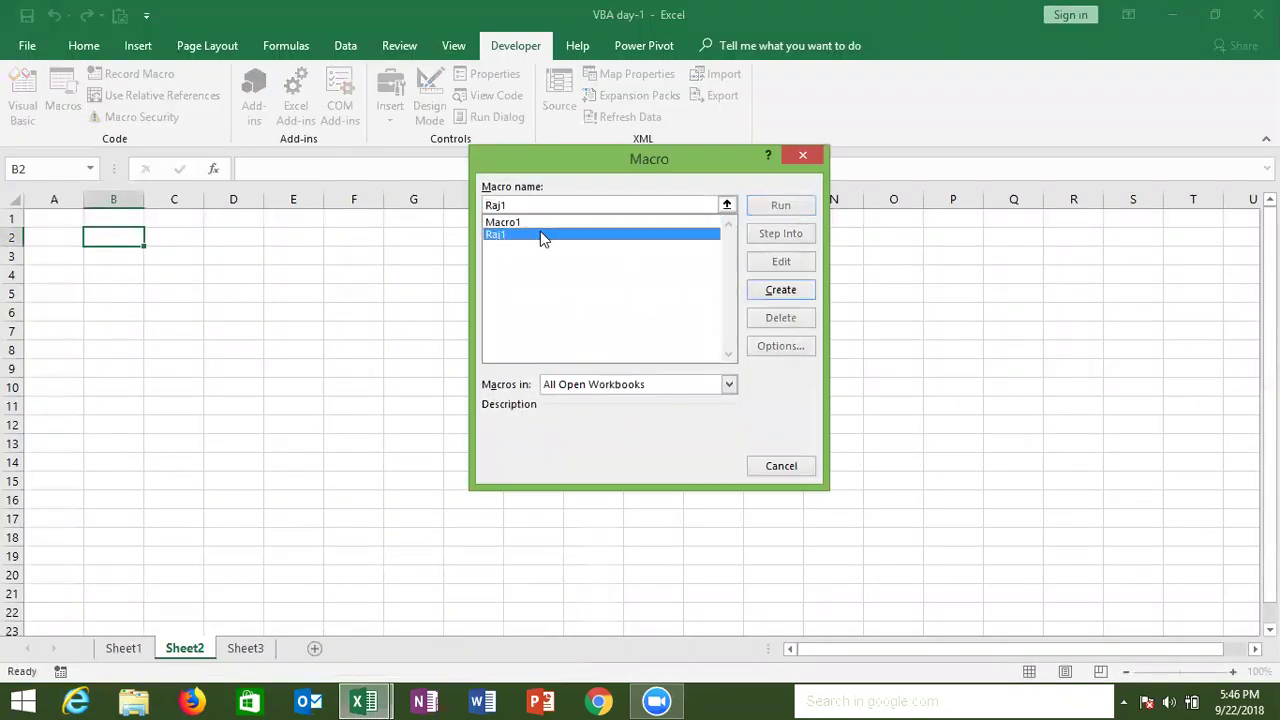
left_click(767, 212)
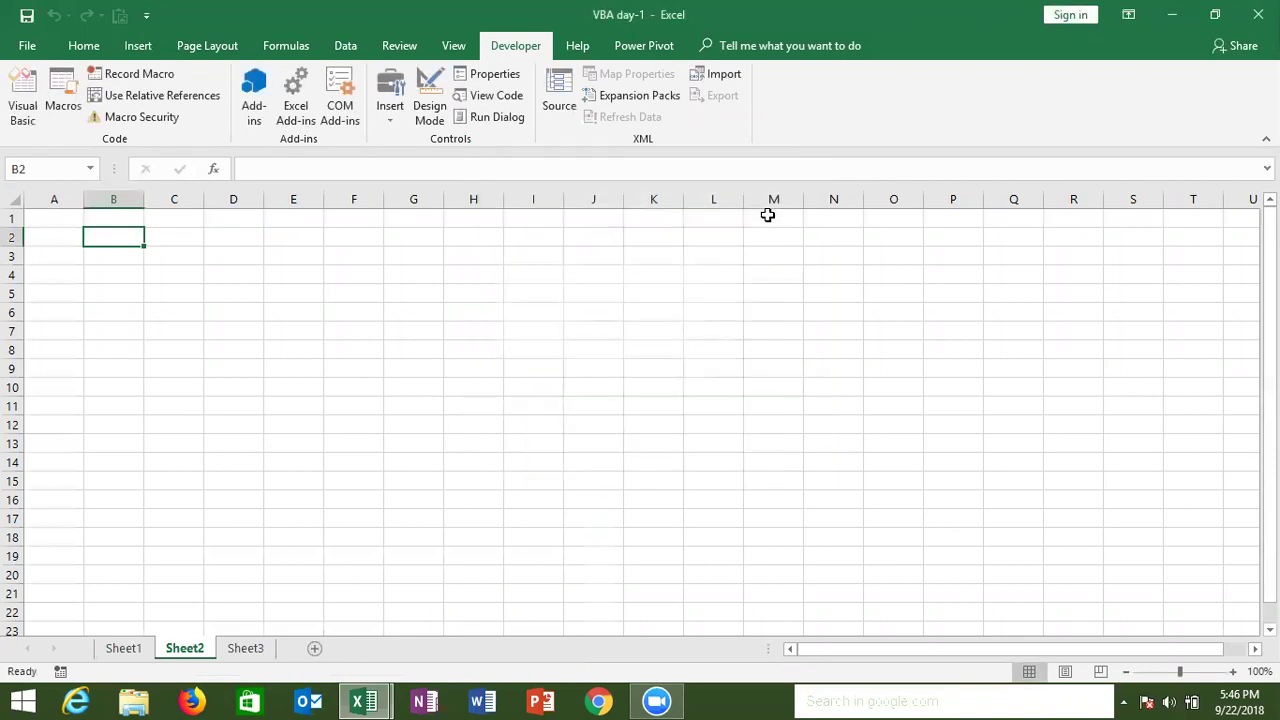
Enter raj1 in the Name Box to jump to cell RAJ1, go back to A1, and return to the editor.
left_click(58, 170)
type("raj1")
key("Return")
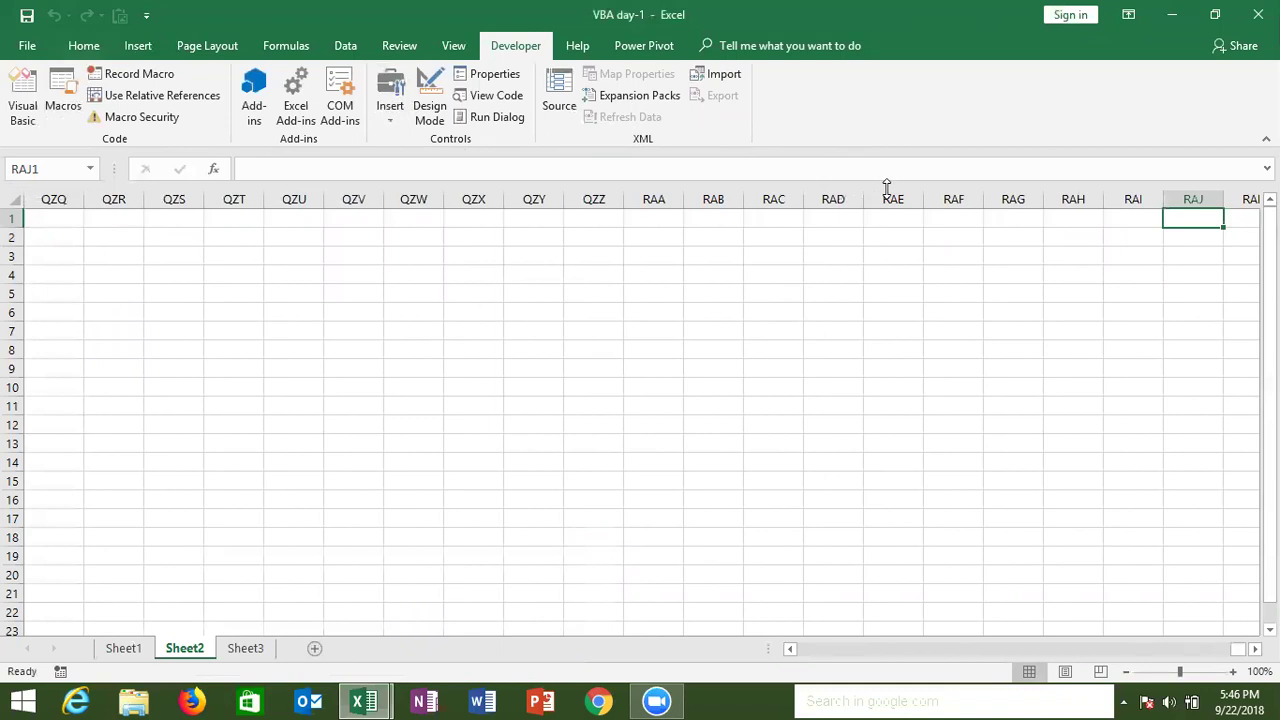
key("ctrl+Home")
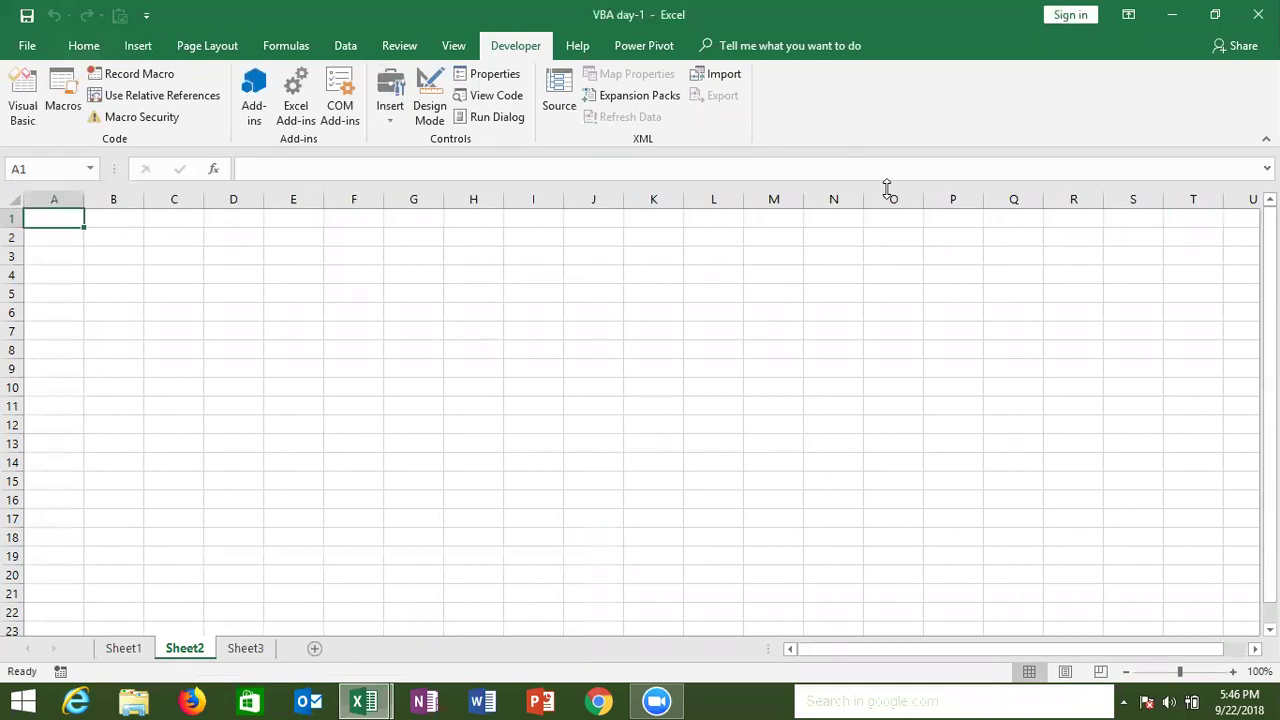
left_click(376, 697)
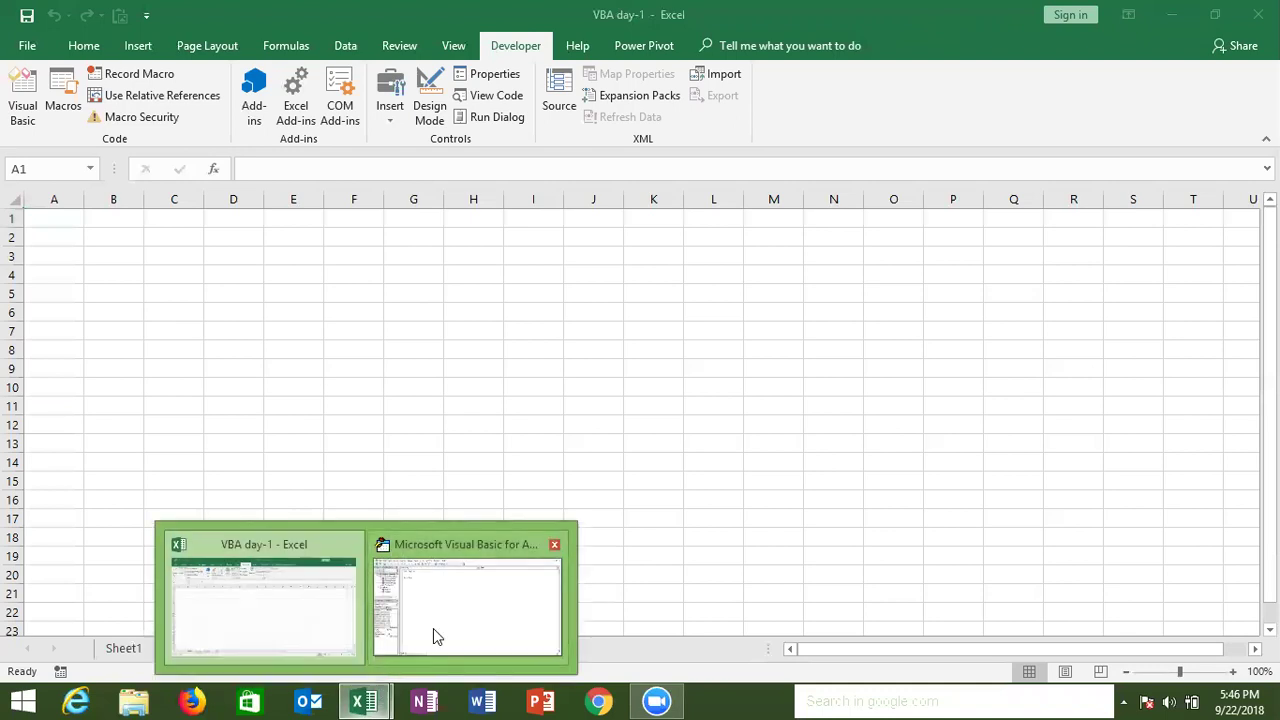
left_click(433, 628)
Rename the procedure to Raj_1 and add blank lines inside its body.
left_click(260, 106)
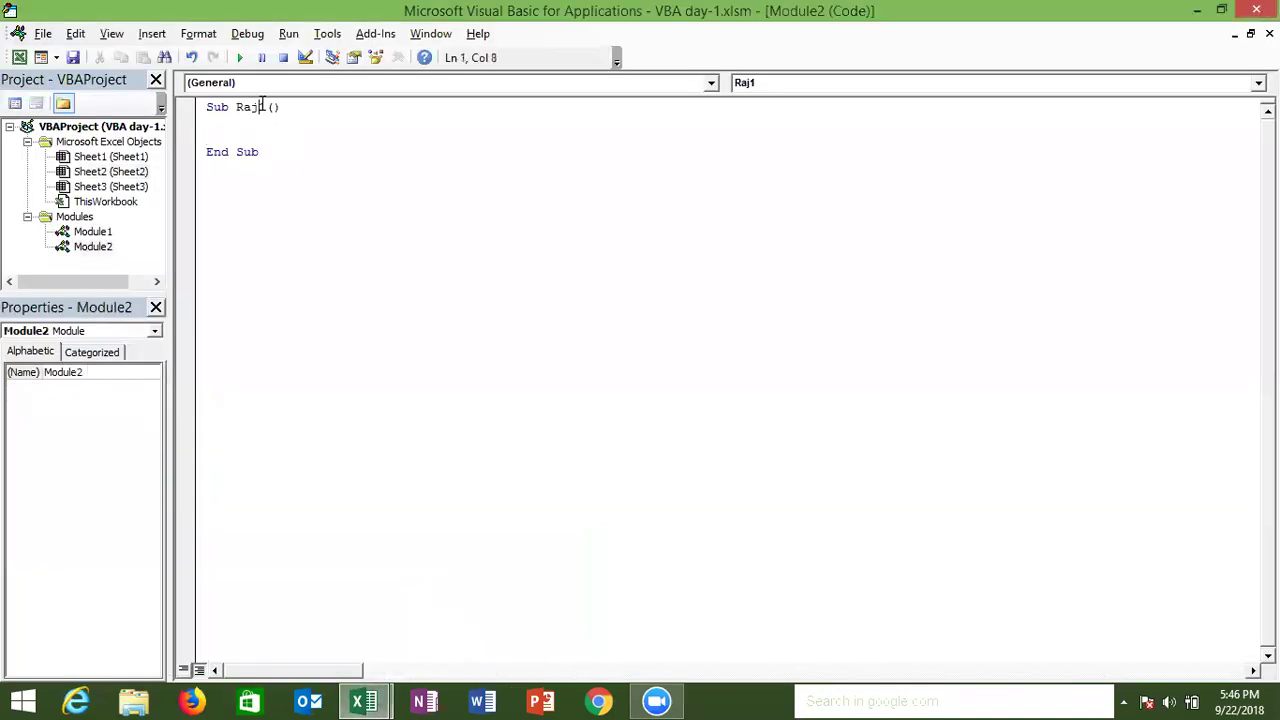
type("_")
left_click(251, 121)
key("Return")
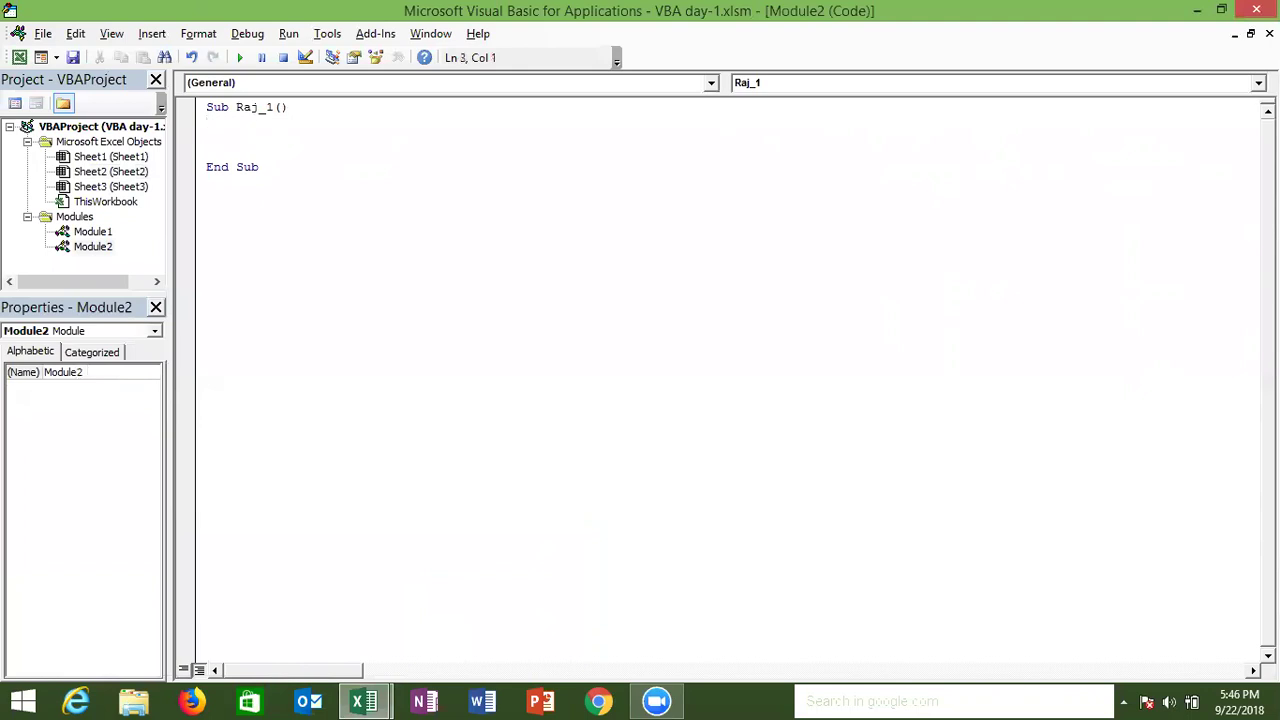
key("Return")
Select cell A1 in Excel, then return to the VBA editor with Alt+F11.
key("alt+Tab")
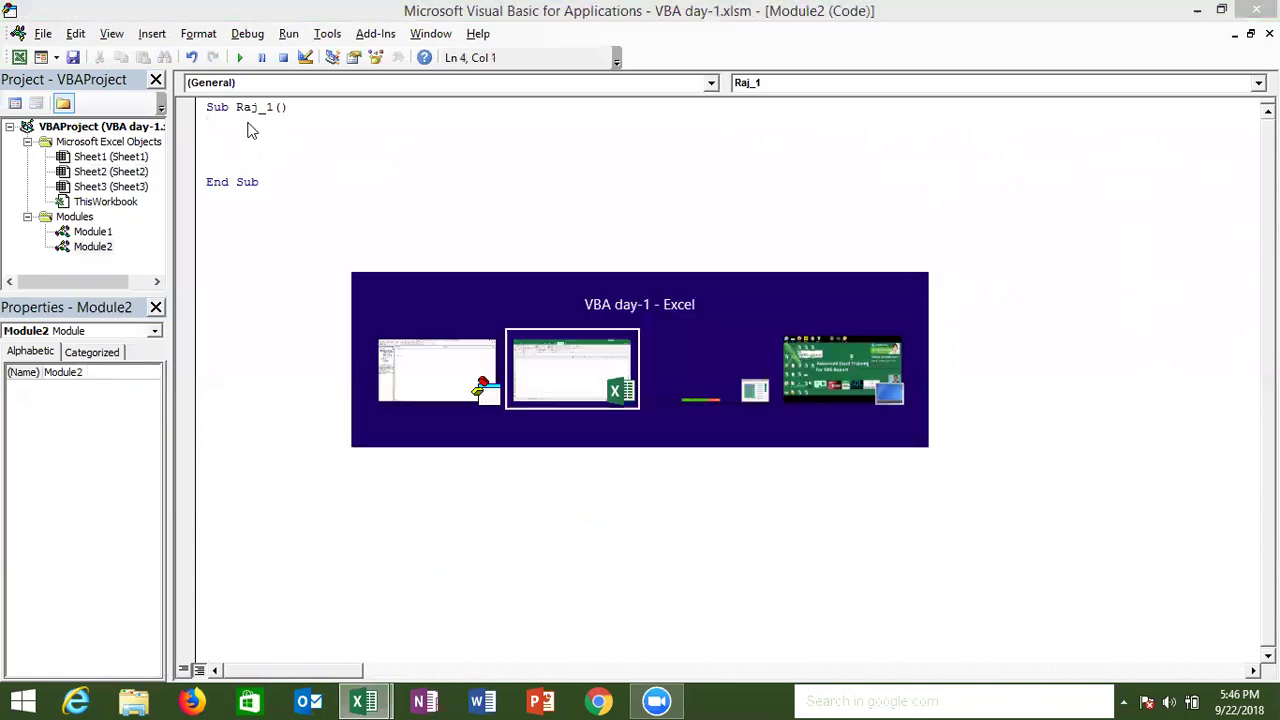
left_click(206, 331)
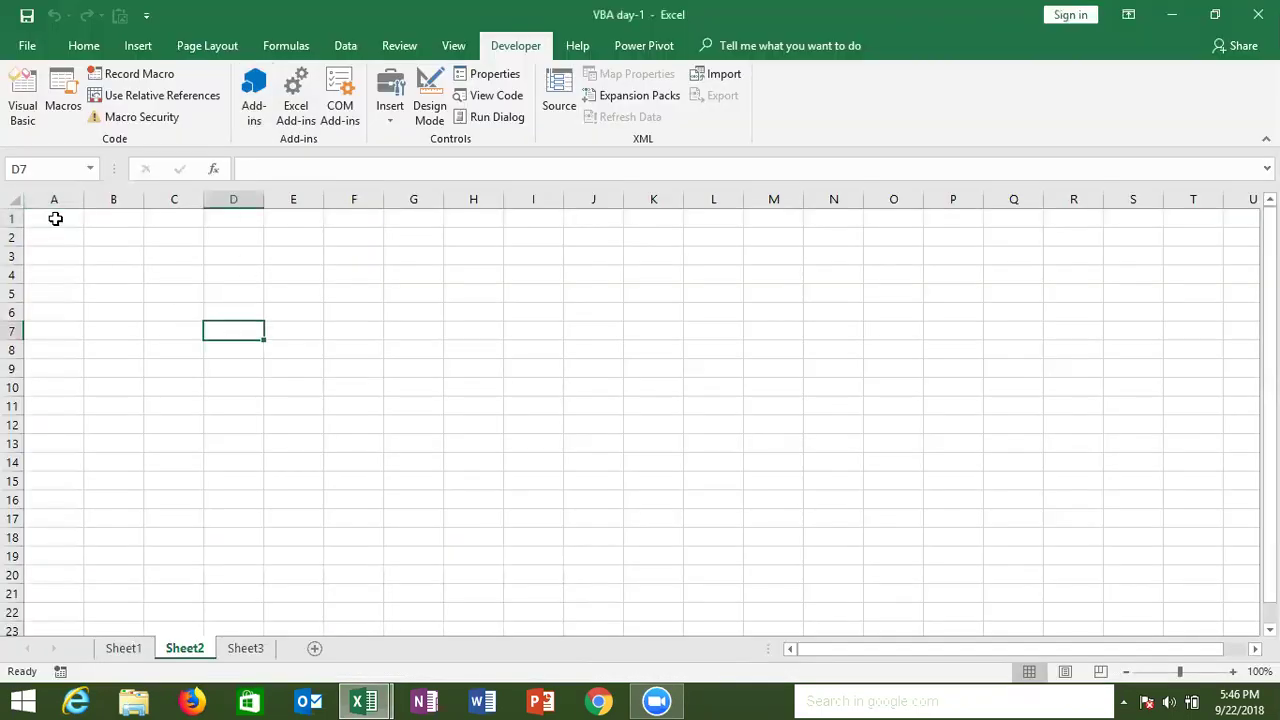
left_click(55, 218)
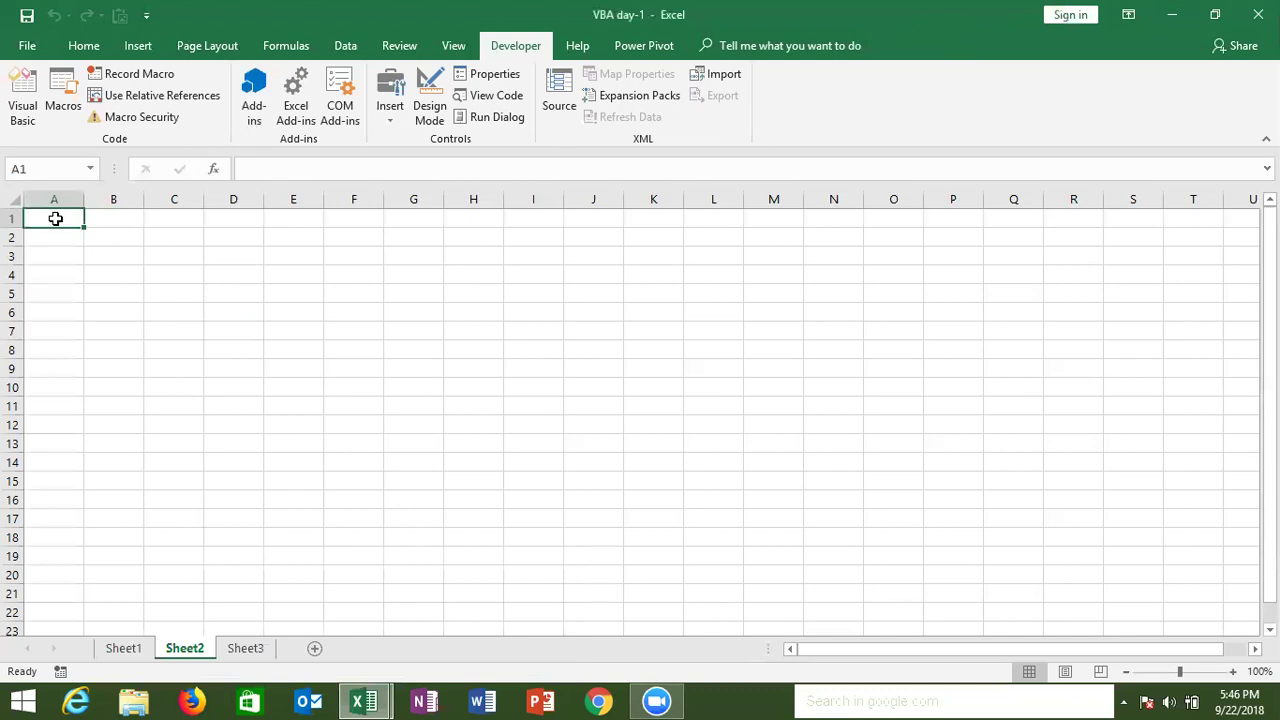
key("alt")
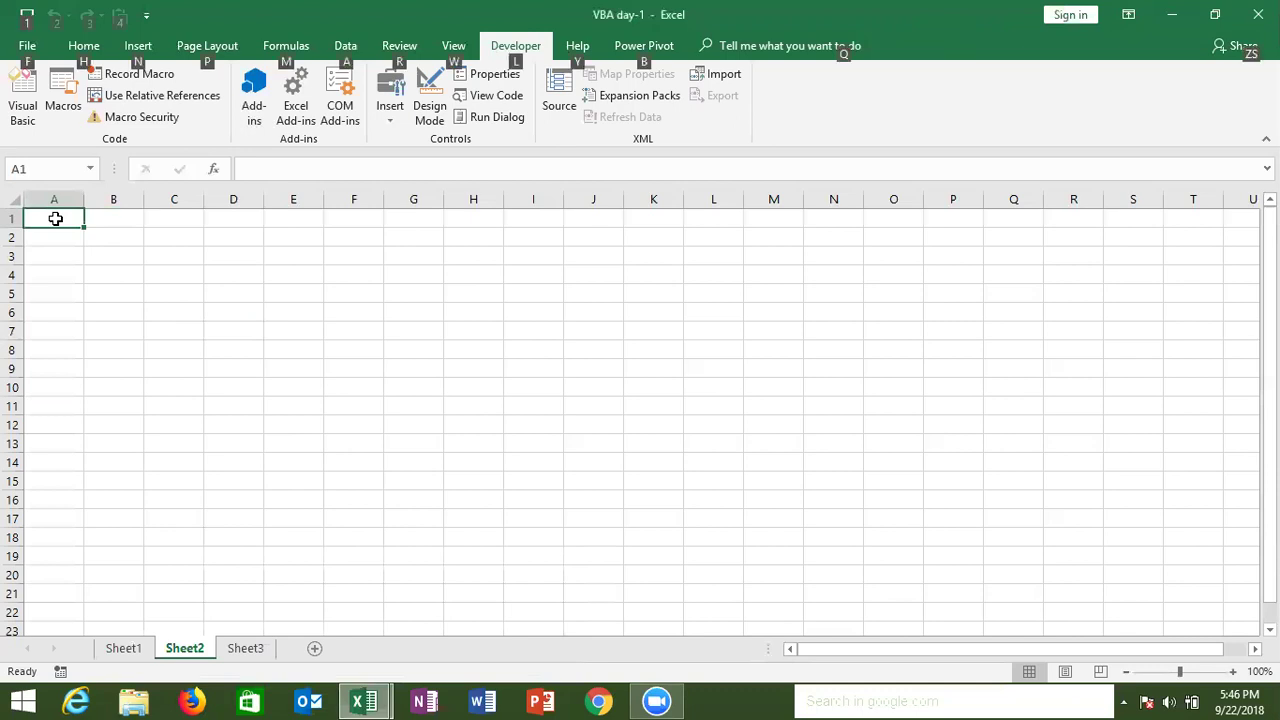
key("alt+F11")
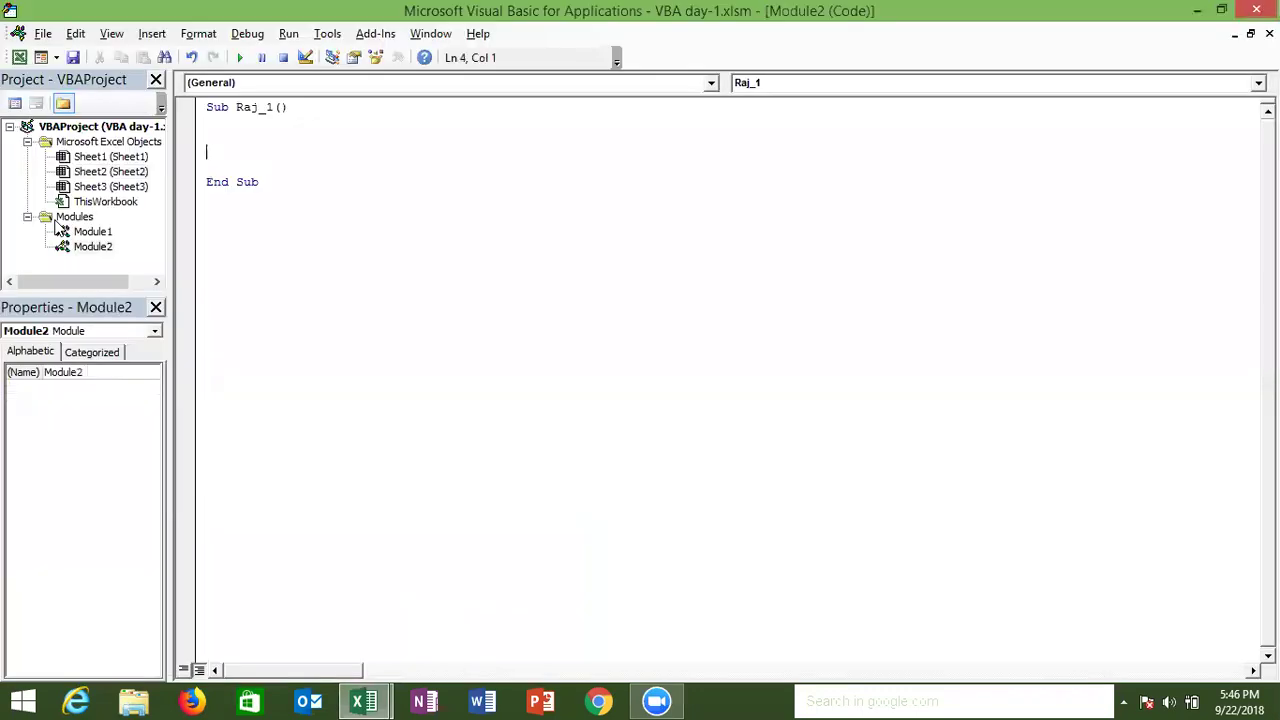
Write Range("A1").Select and Selection.Value = "City" inside Raj_1, then highlight each line.
key("Up")
type("range(\"A1\"")
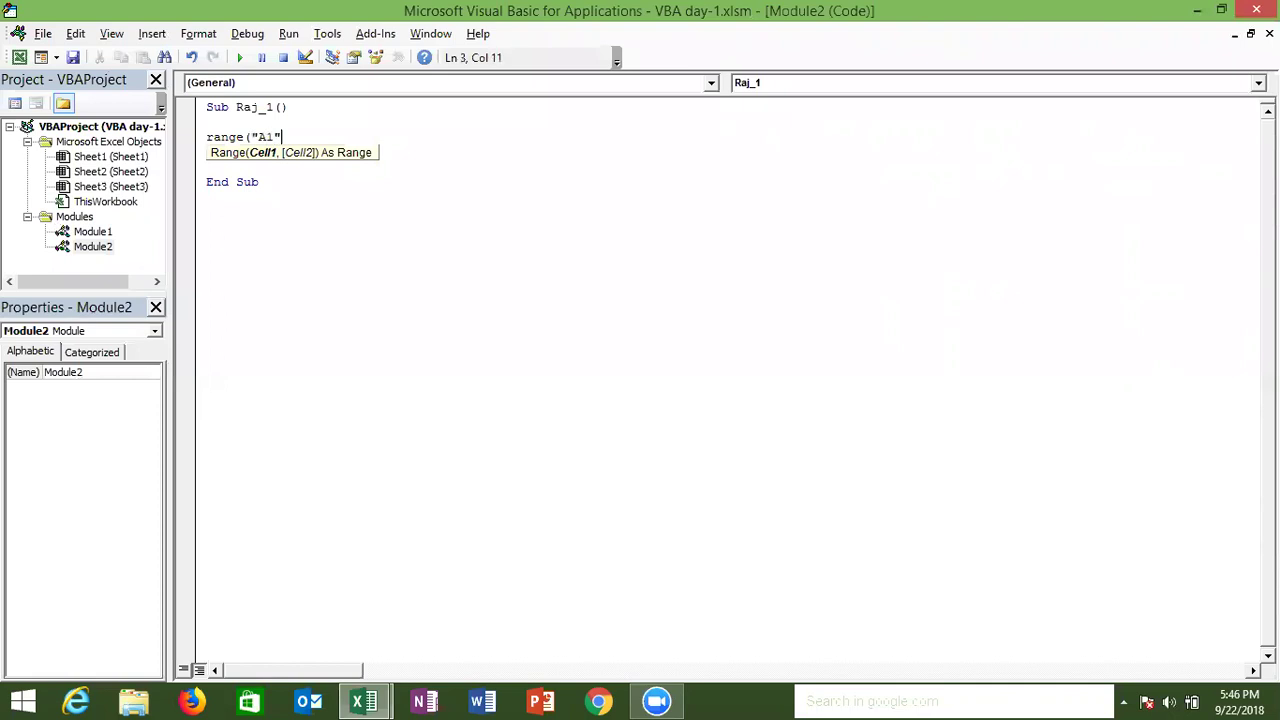
type(").s")
key("Tab")
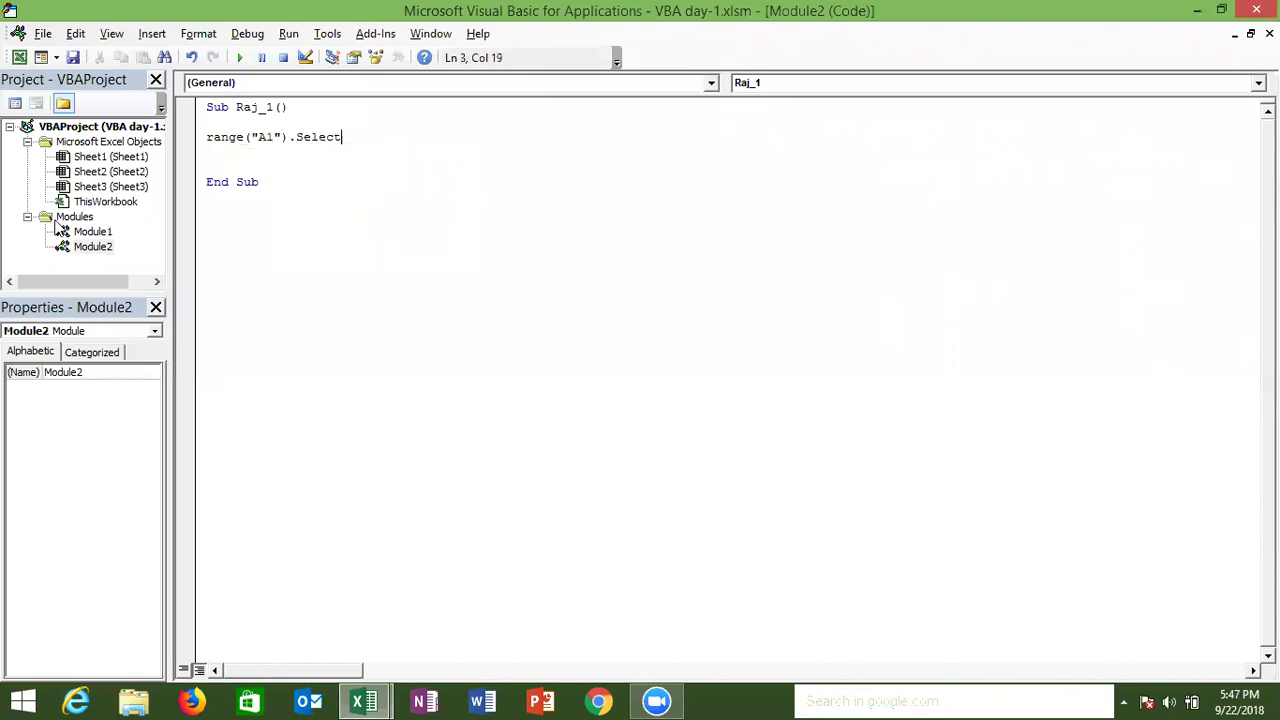
key("Return")
type("selection.value=\"City")
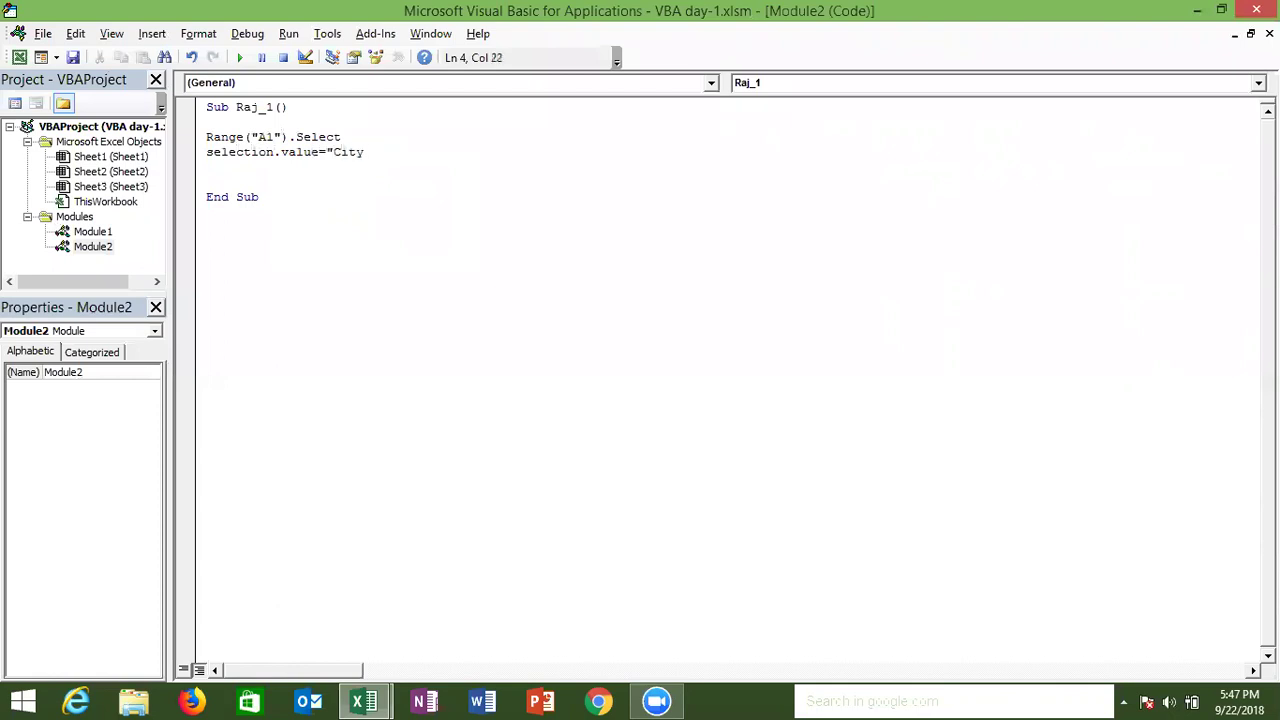
type("\"")
key("Return")
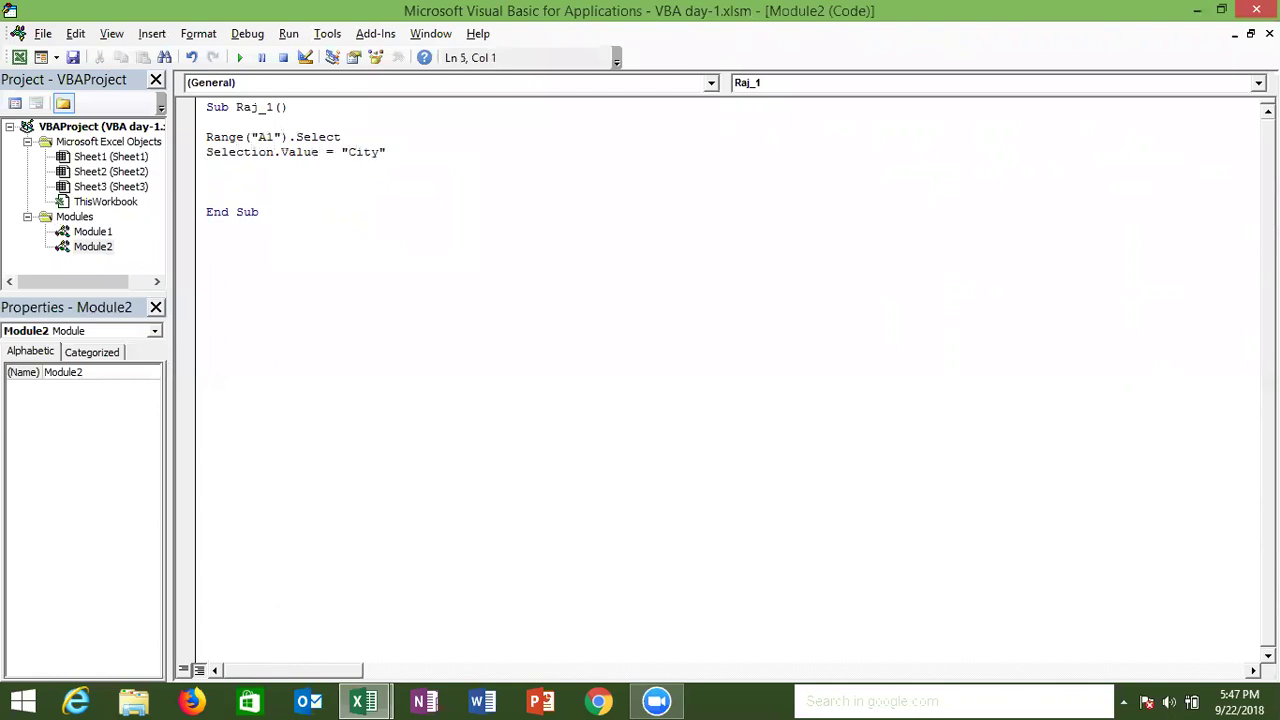
key("Up")
key("Up")
key("shift+Down")
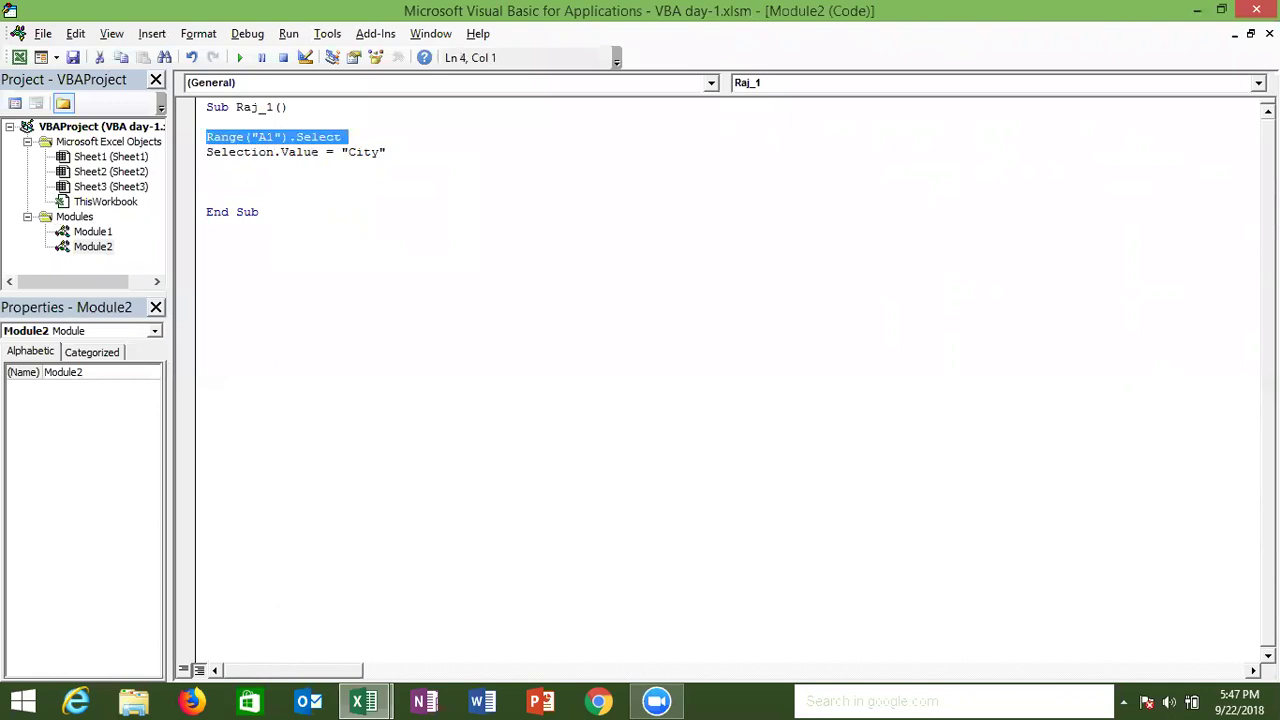
key("Down")
key("shift+Down")
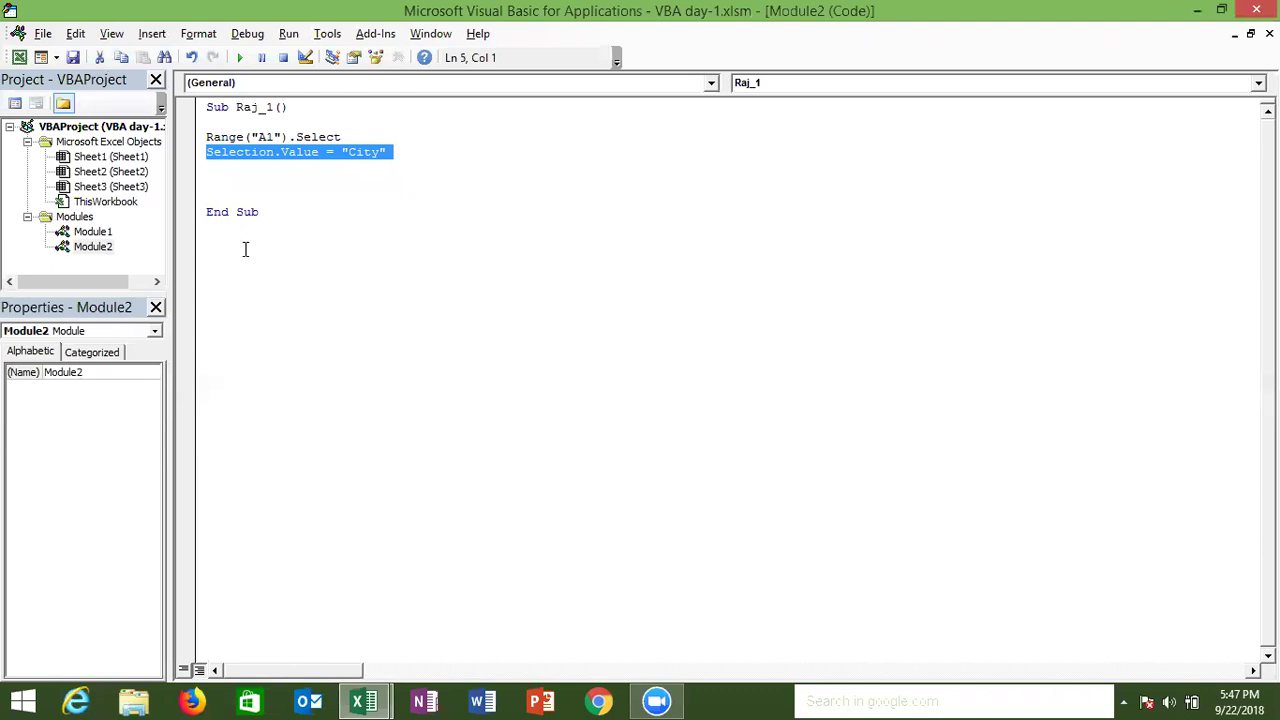
Open Module1 and review Macro1's Range, xlDown, Selection.Copy, Sheets.Add and ActiveSheet.Paste lines.
double_click(110, 234)
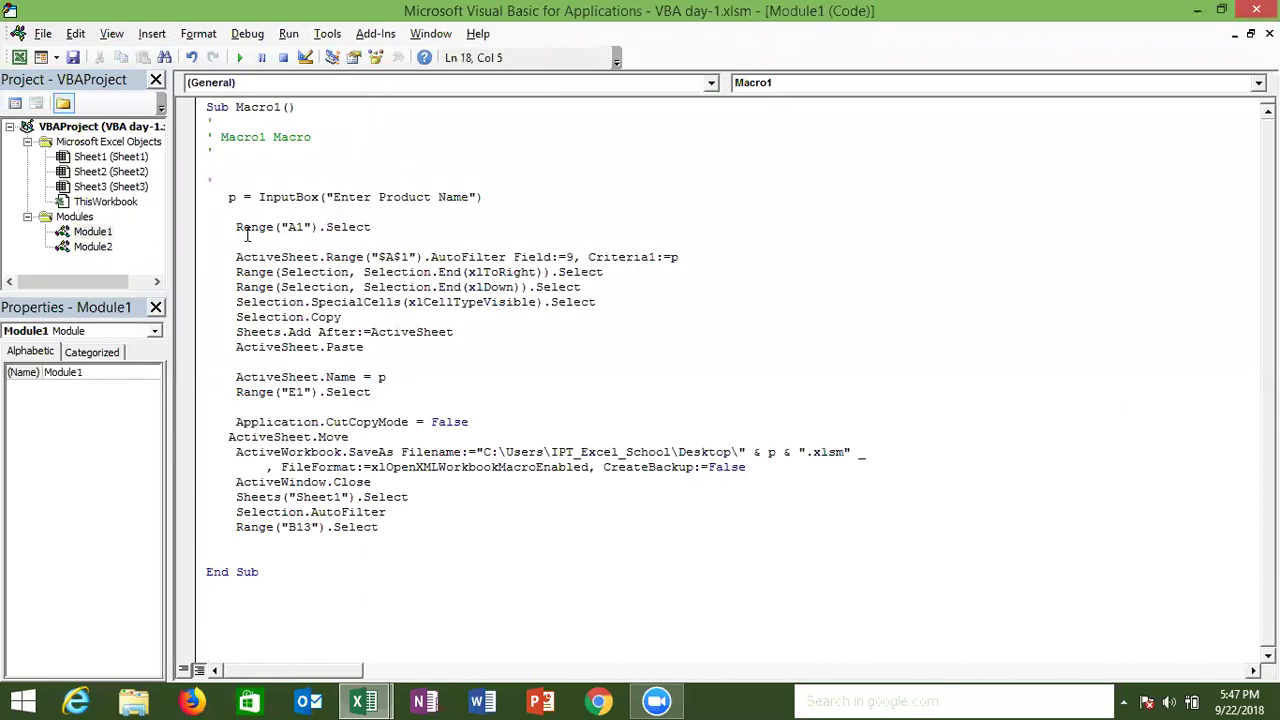
double_click(240, 229)
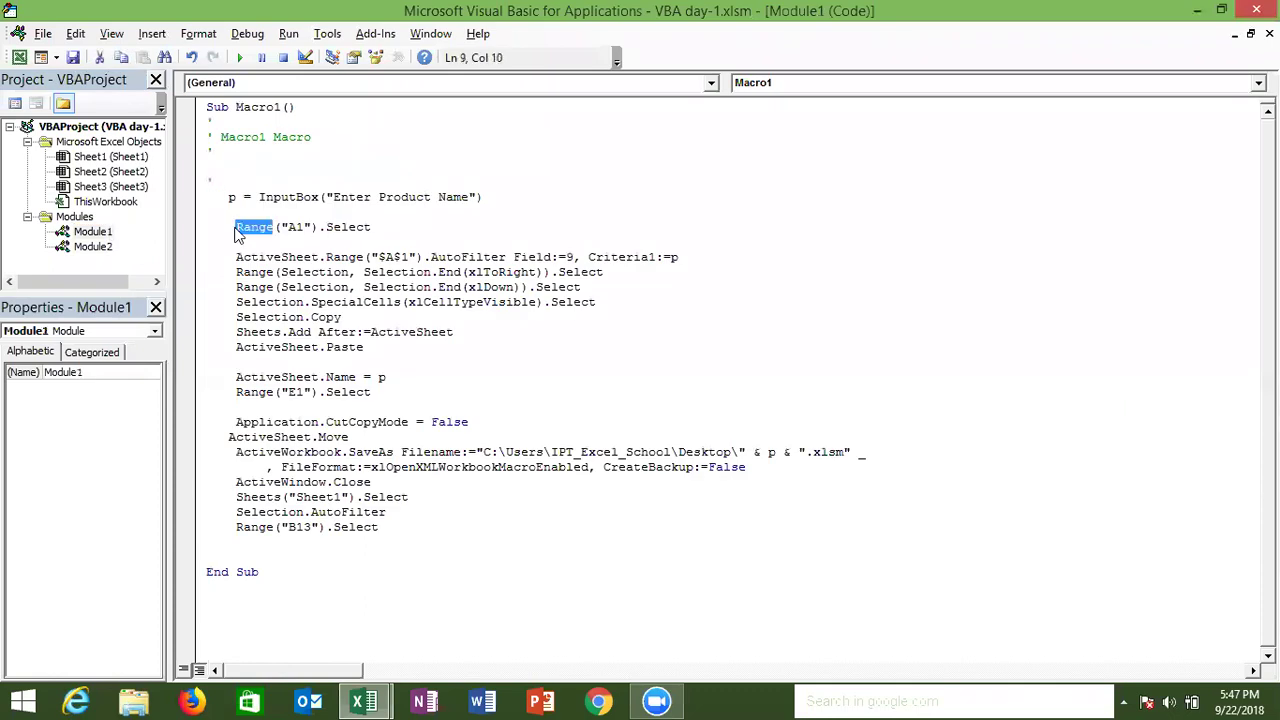
double_click(237, 258)
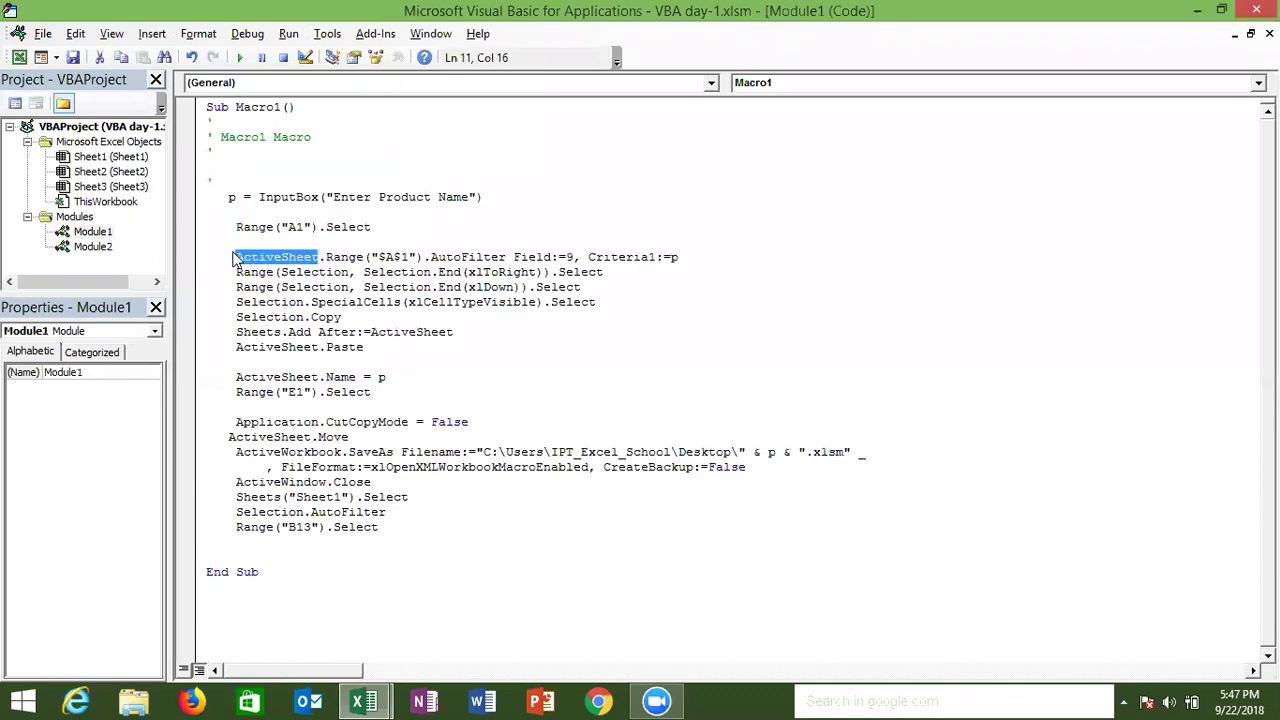
double_click(237, 274)
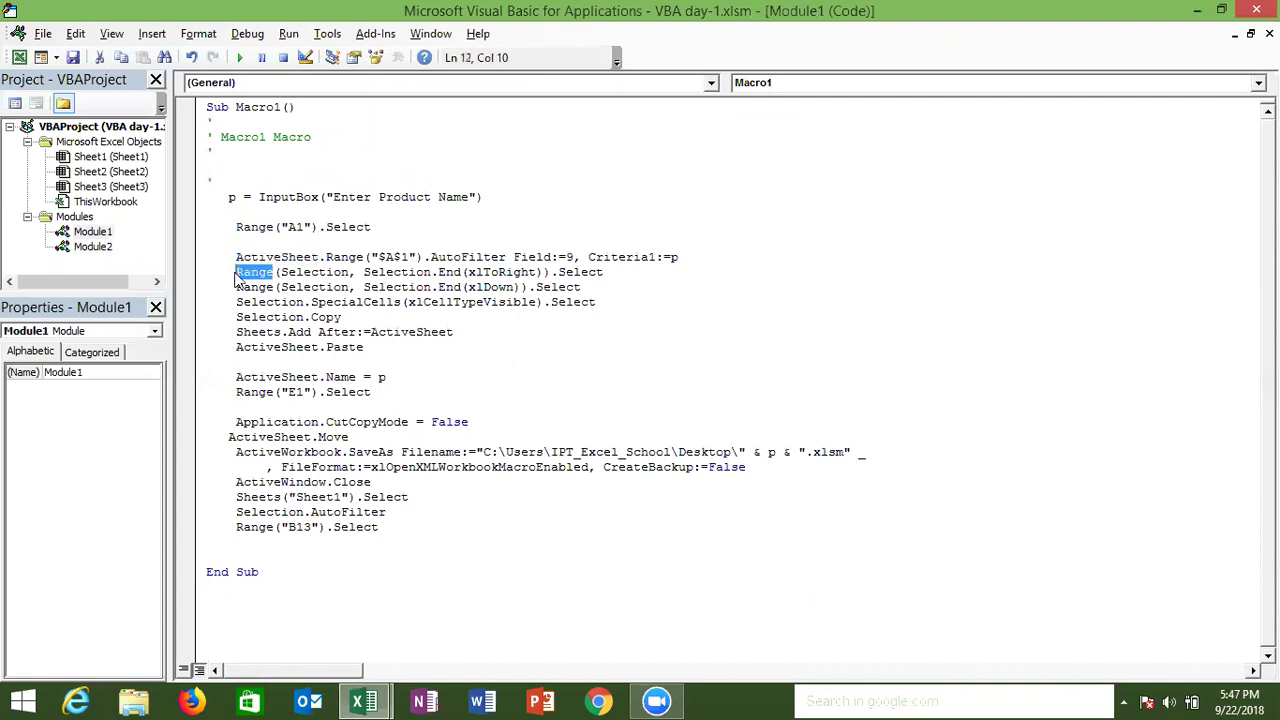
left_click(237, 287)
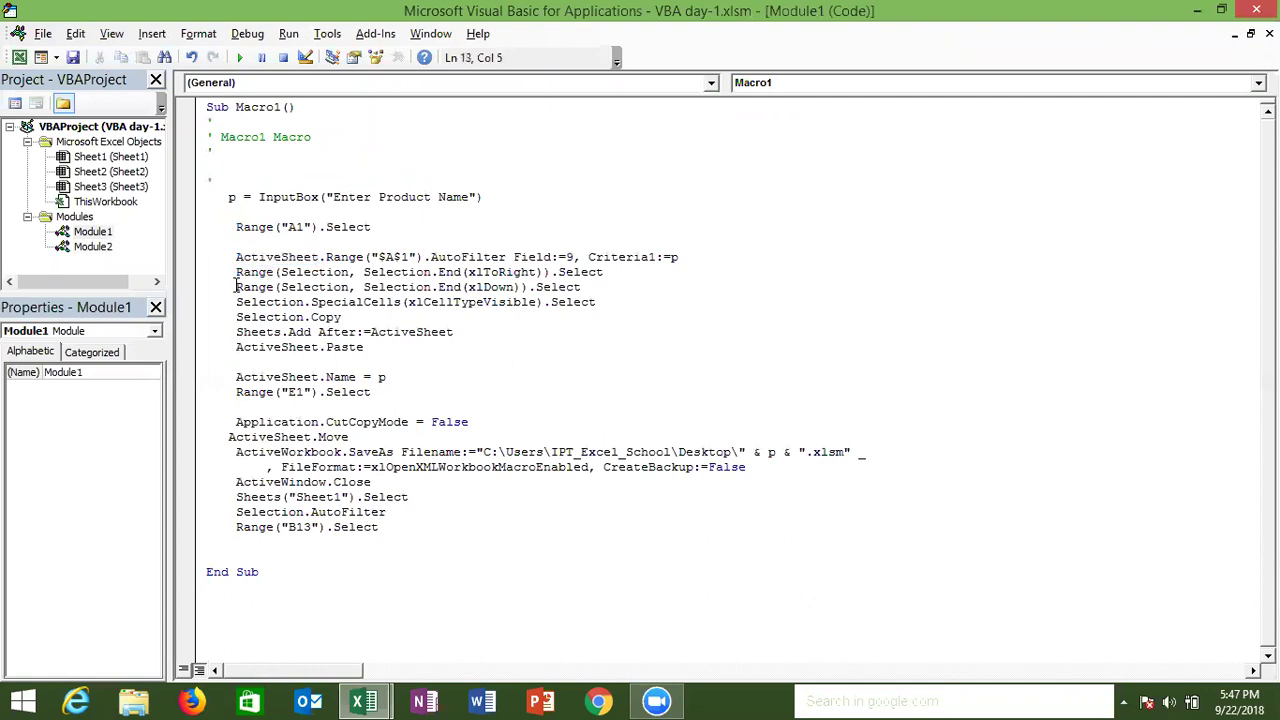
left_click(244, 316)
left_click(237, 316)
left_click(237, 331)
left_click(237, 345)
Review the ActiveSheet.Name, CutCopyMode, SaveAs, ActiveWindow.Close, AutoFilter and Range("B13") lines.
left_click(240, 377)
left_click(237, 422)
left_click(222, 452)
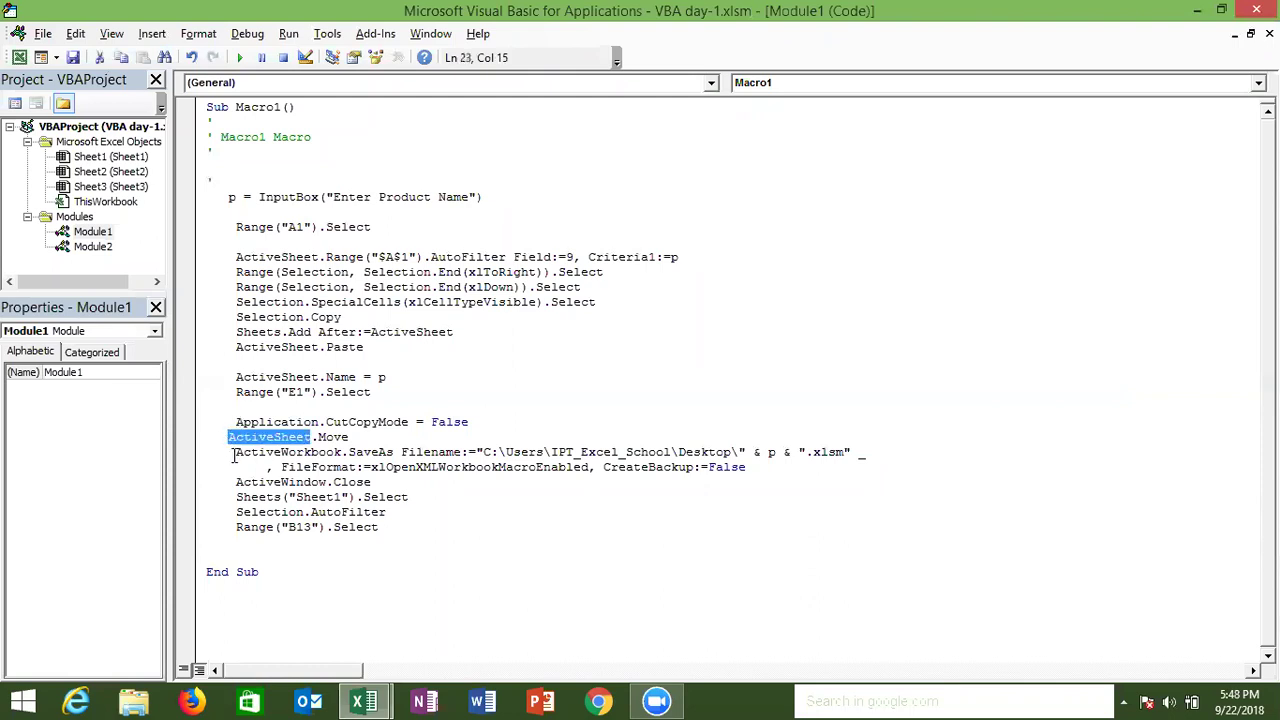
left_click(236, 452)
left_click(236, 482)
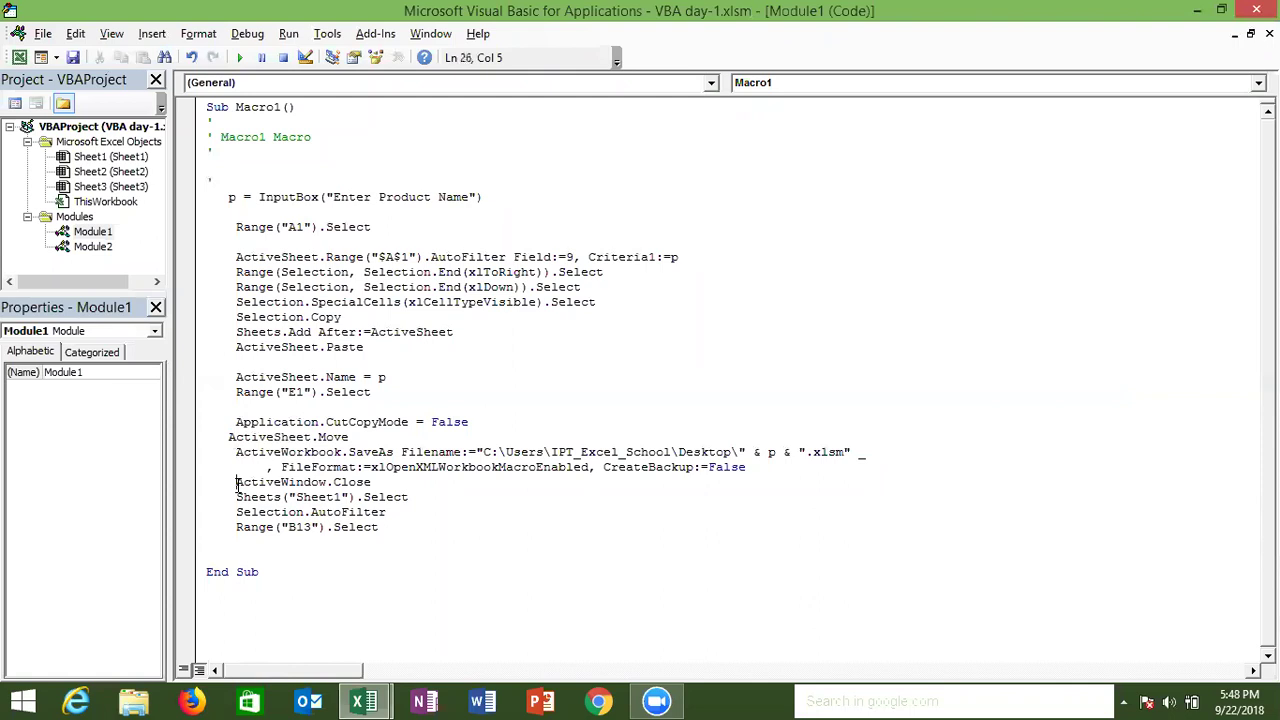
left_click(241, 497)
left_click(237, 512)
left_click(241, 527)
left_click(106, 249)
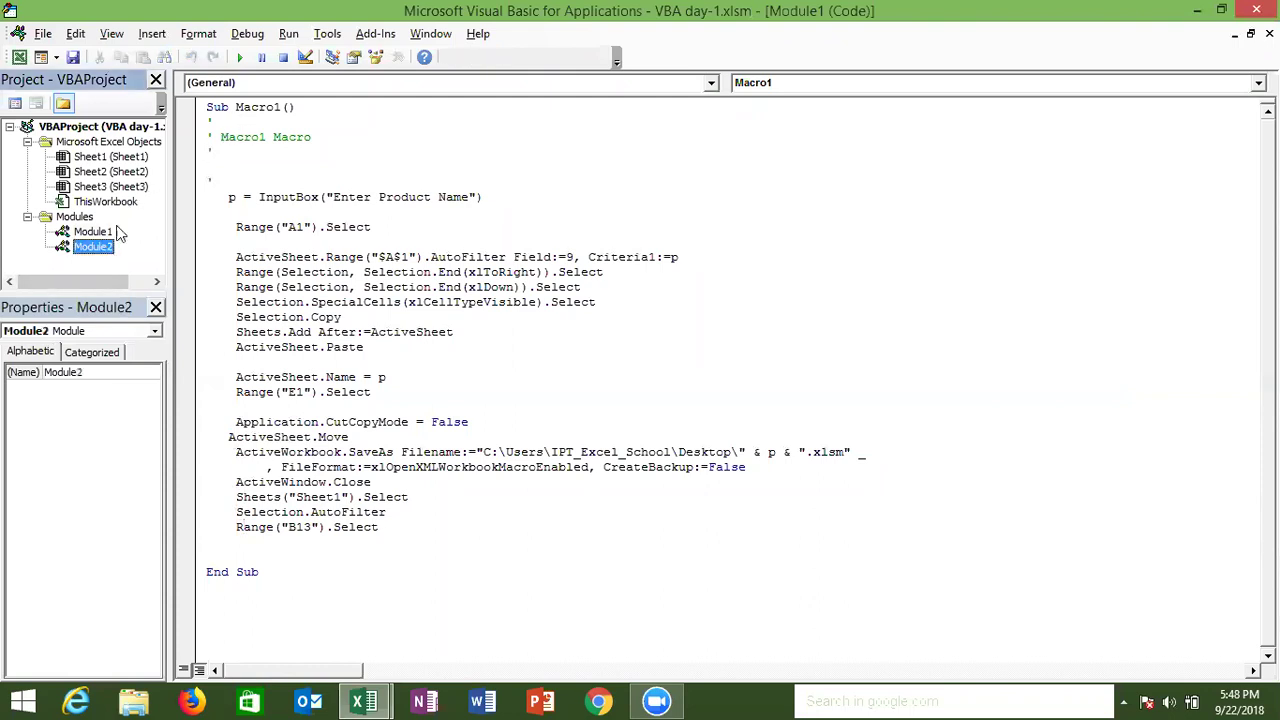
Reopen Module2's Raj_1 code and put the caret on the empty line before End Sub.
double_click(100, 248)
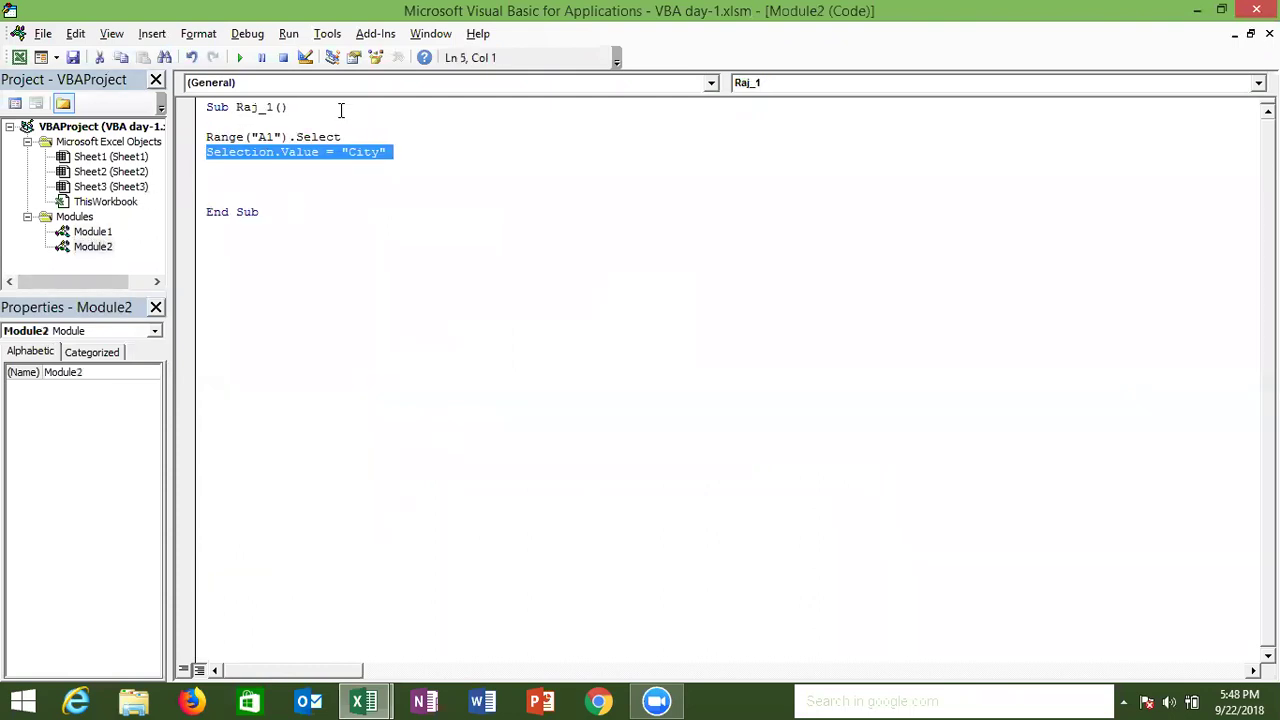
key("alt+t")
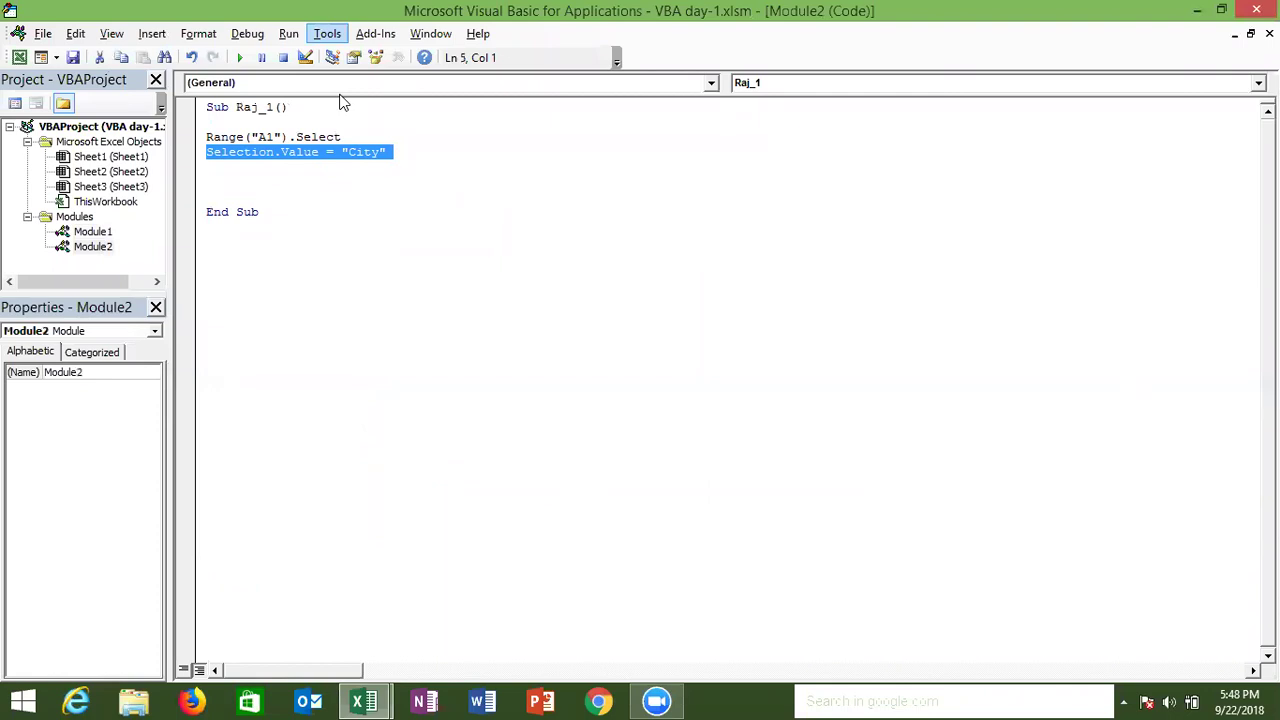
left_click(340, 103)
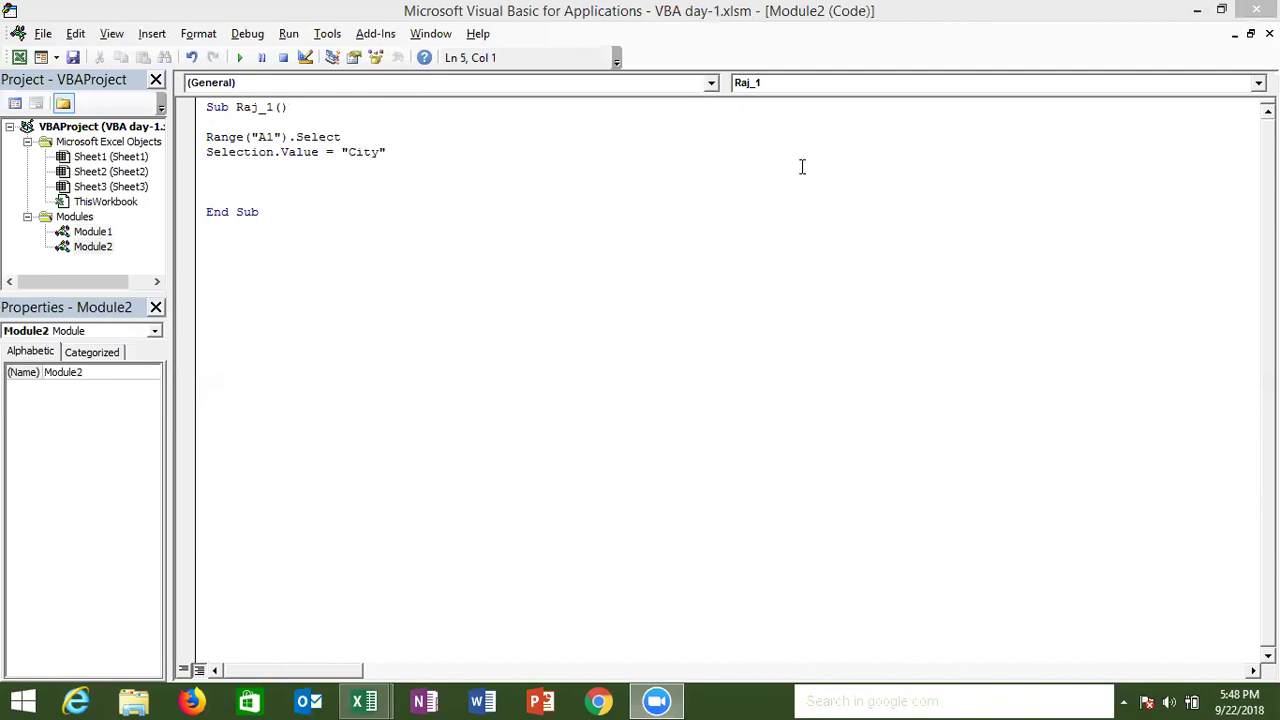
left_click(365, 193)
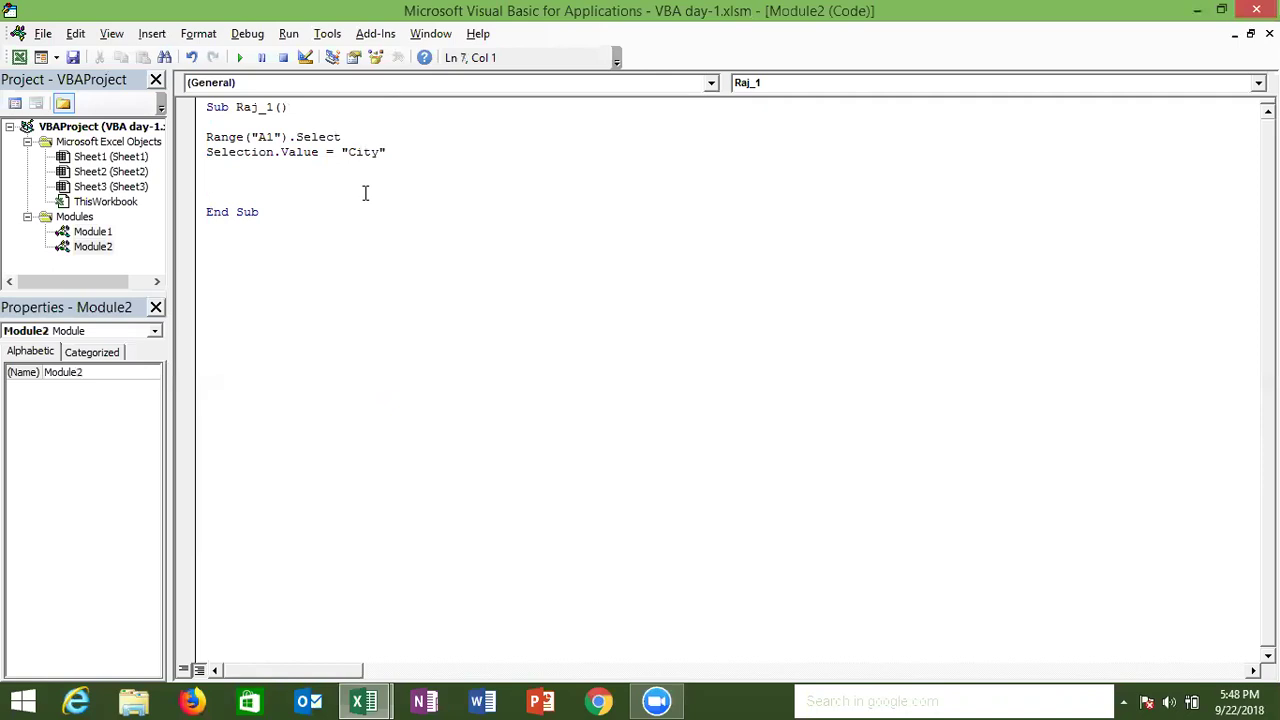
left_click(240, 137)
left_click(211, 183)
Type Application, Workbooks, Sheets and Range on separate lines below City, then highlight them.
key("Return")
key("Return")
key("Up")
type("Application")
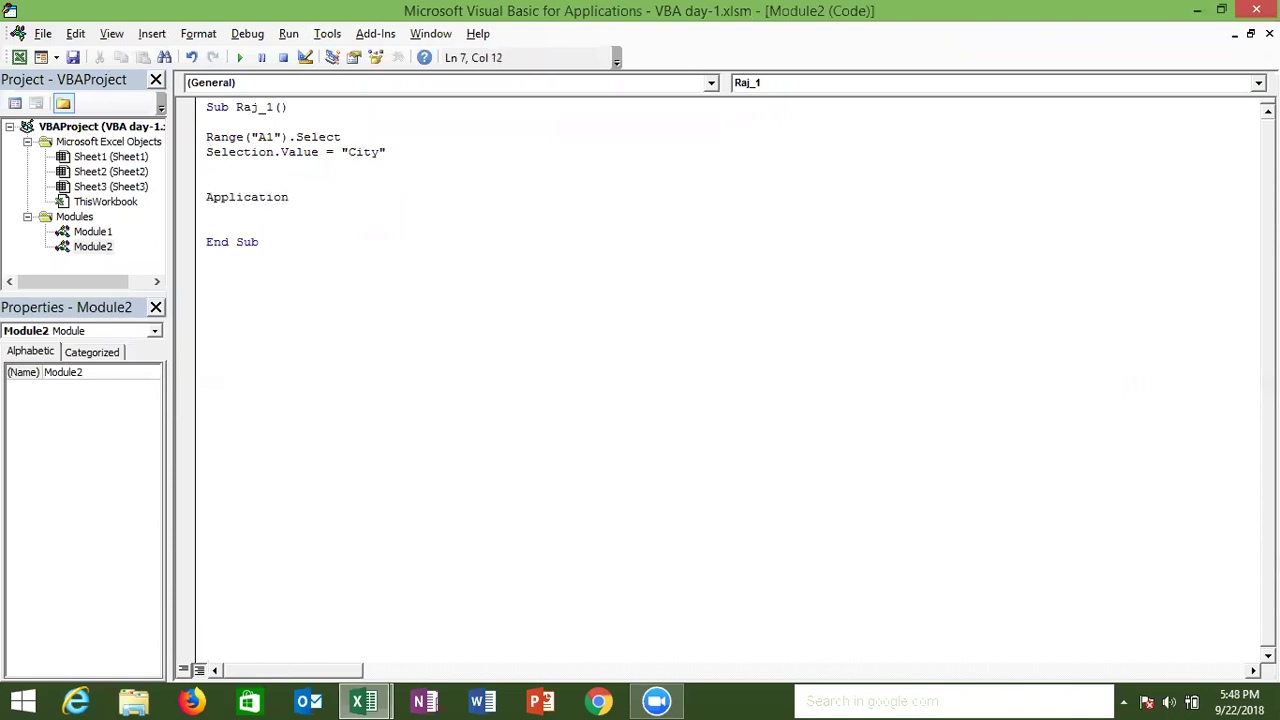
key("Return")
type("Workboo")
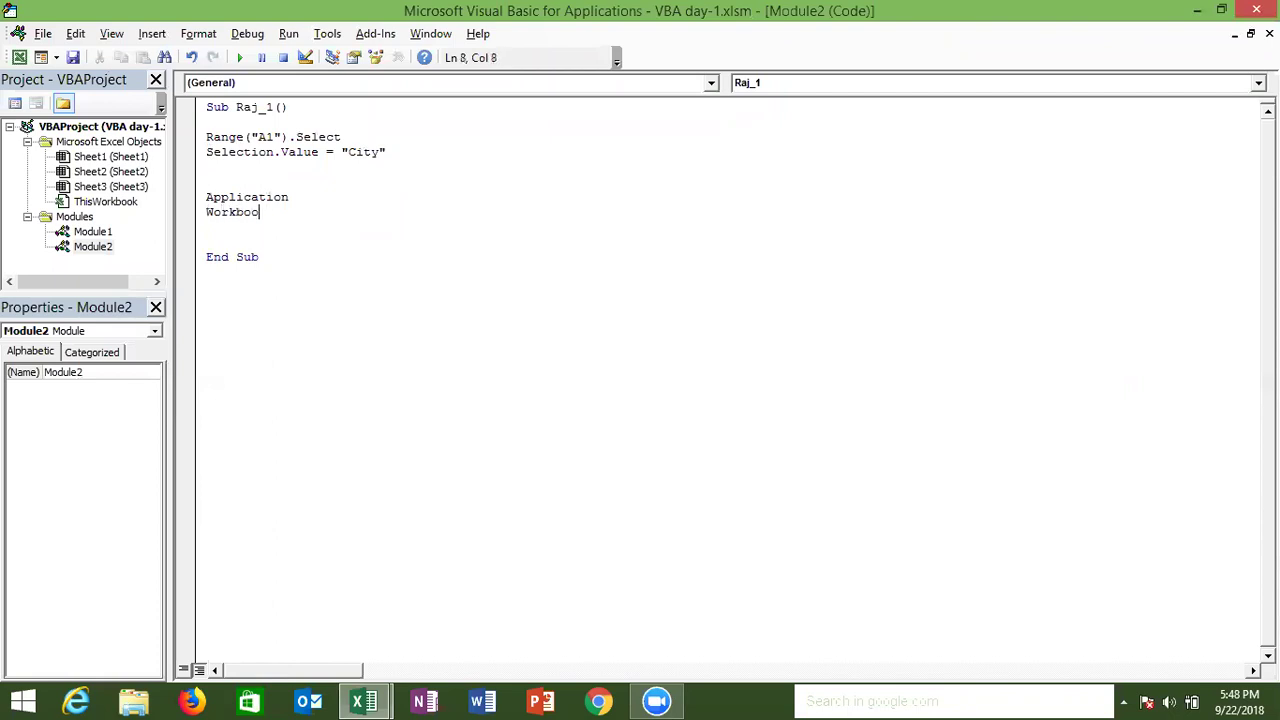
type("ks")
key("Return")
type("Sheets")
key("Return")
type("Range")
key("Return")
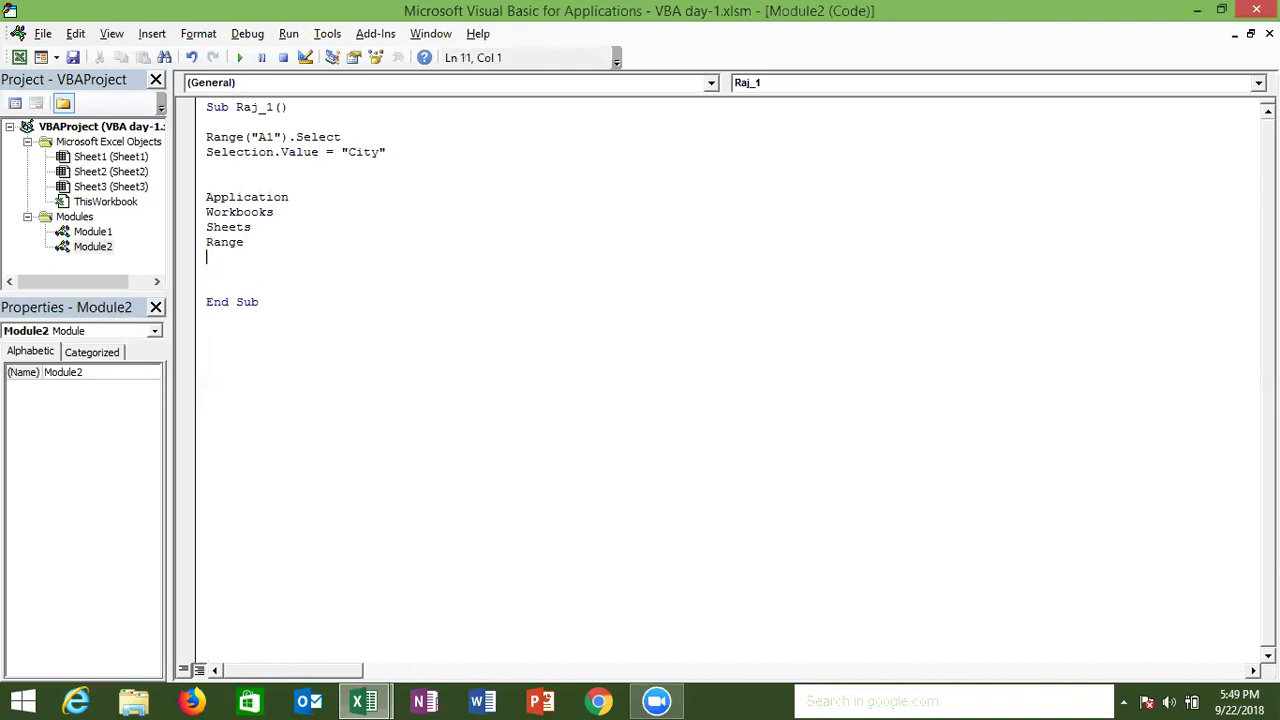
key("Up")
key("Up")
key("Up")
key("Up")
key("shift+Down")
key("shift+Down")
key("shift+Down")
key("shift+Down")
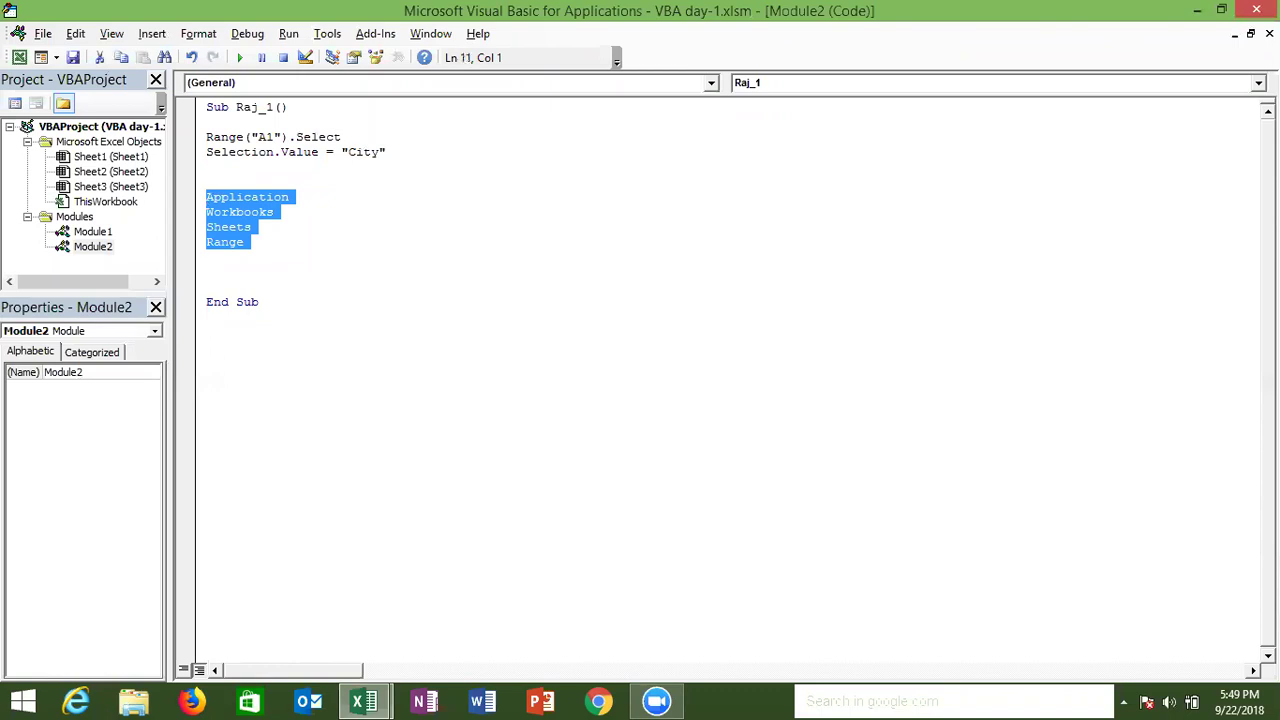
double_click(104, 231)
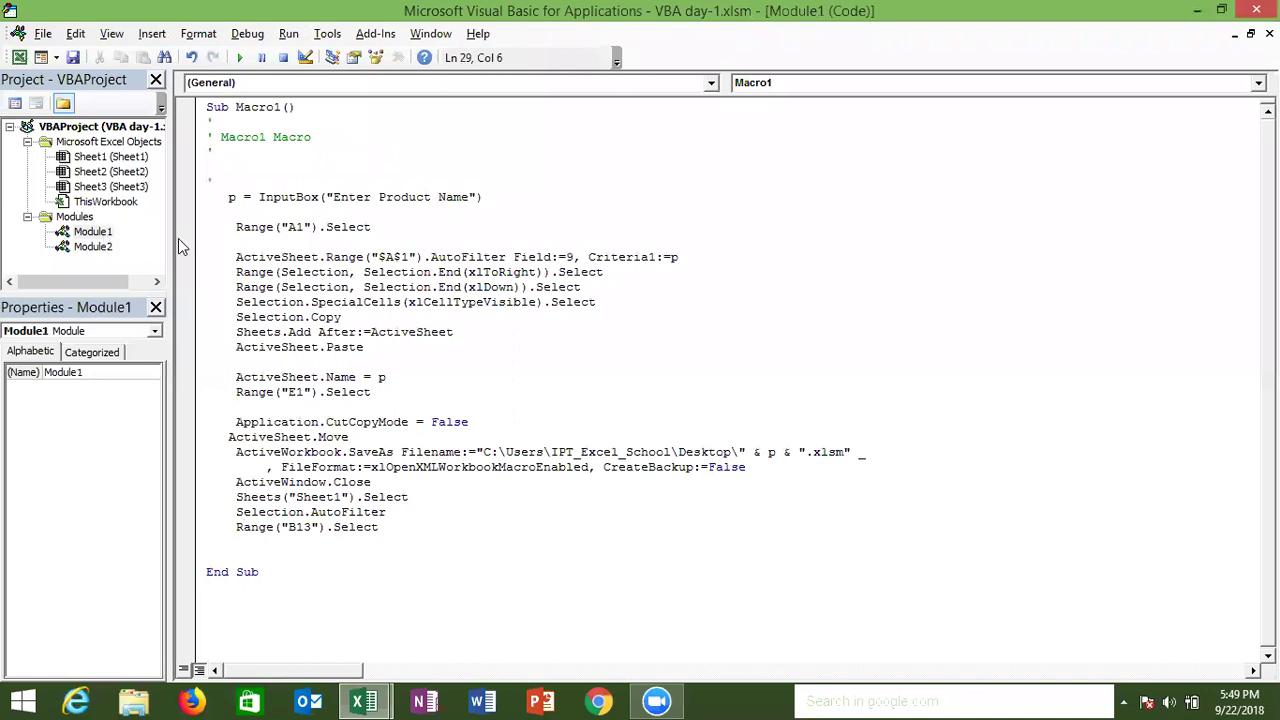
left_click(238, 242)
left_click(251, 257)
double_click(251, 257)
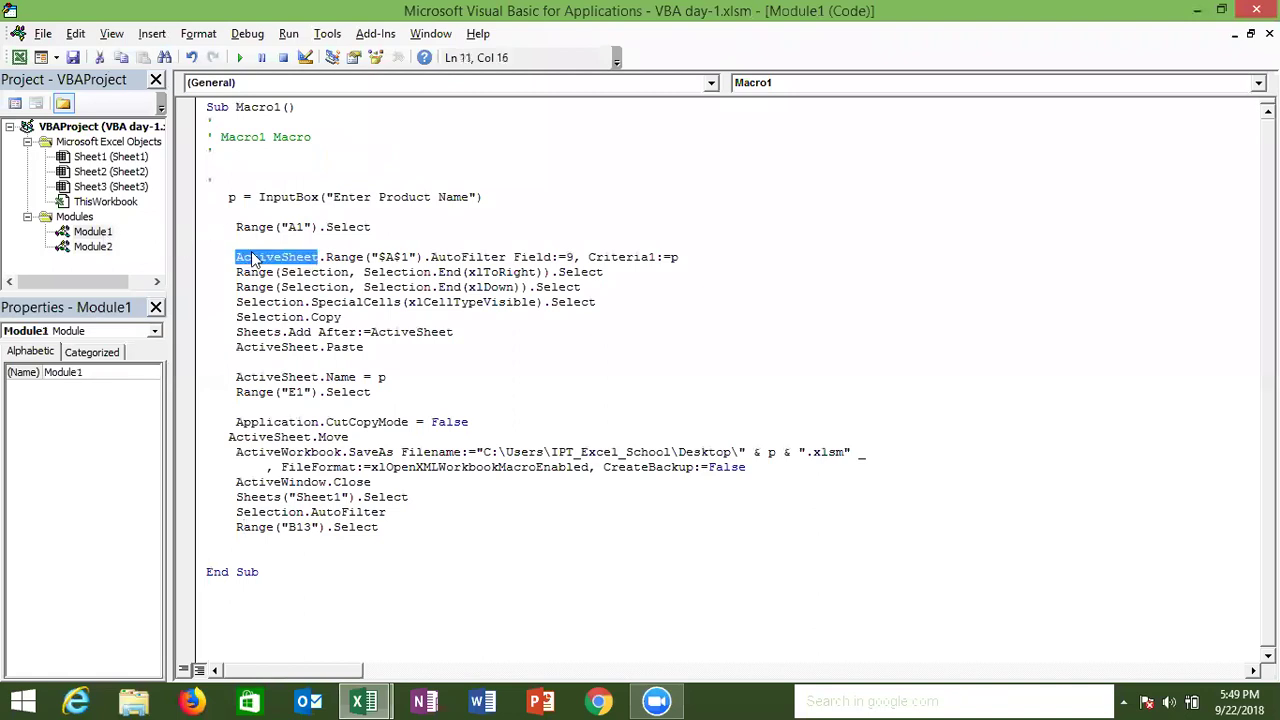
double_click(277, 453)
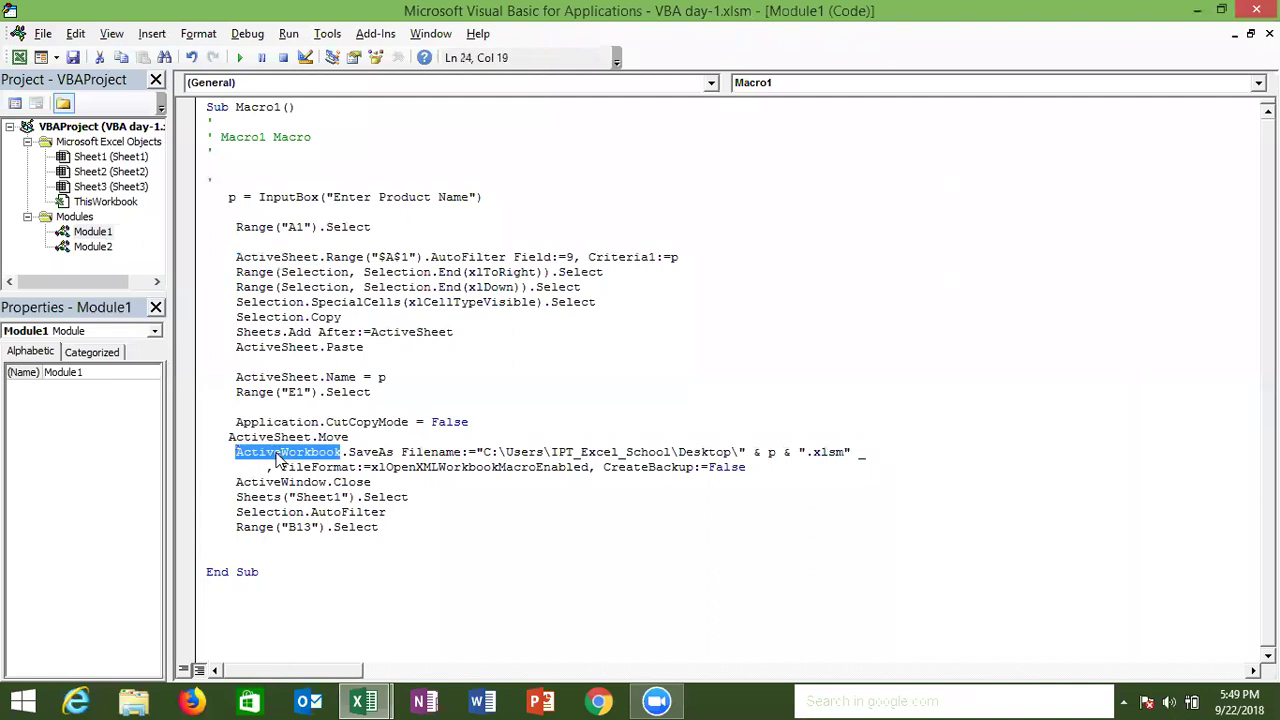
double_click(260, 513)
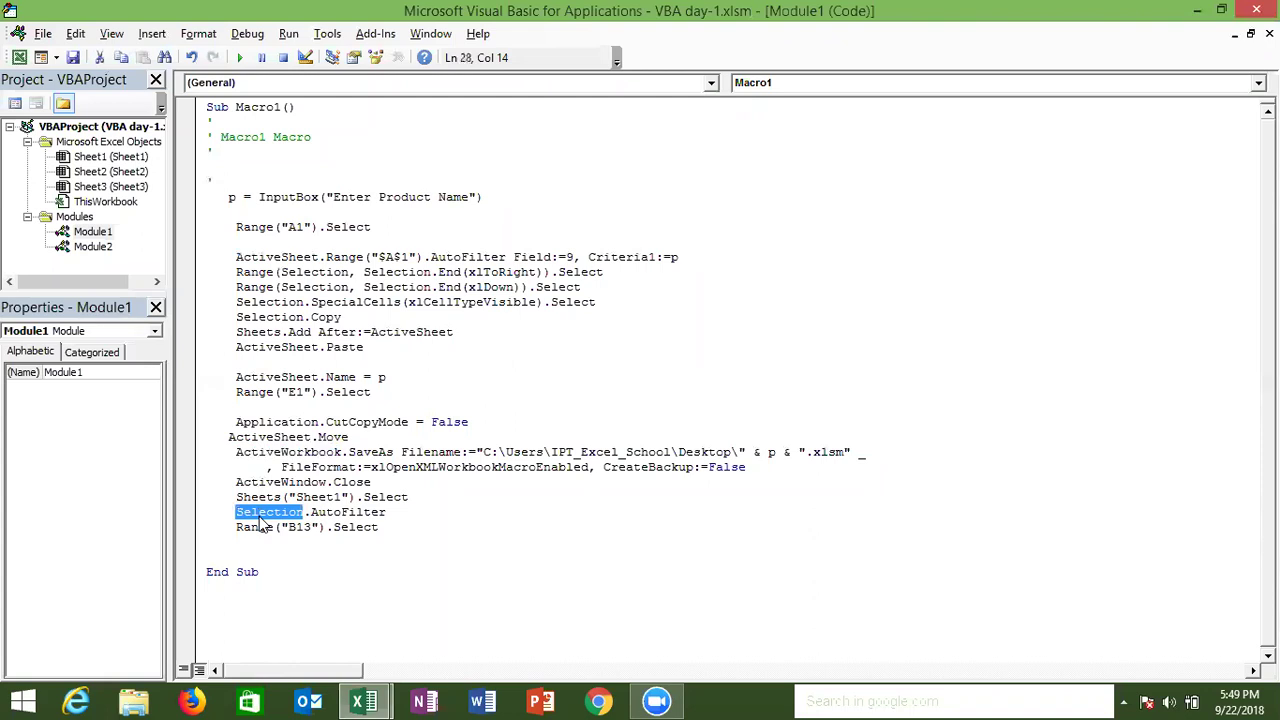
double_click(268, 481)
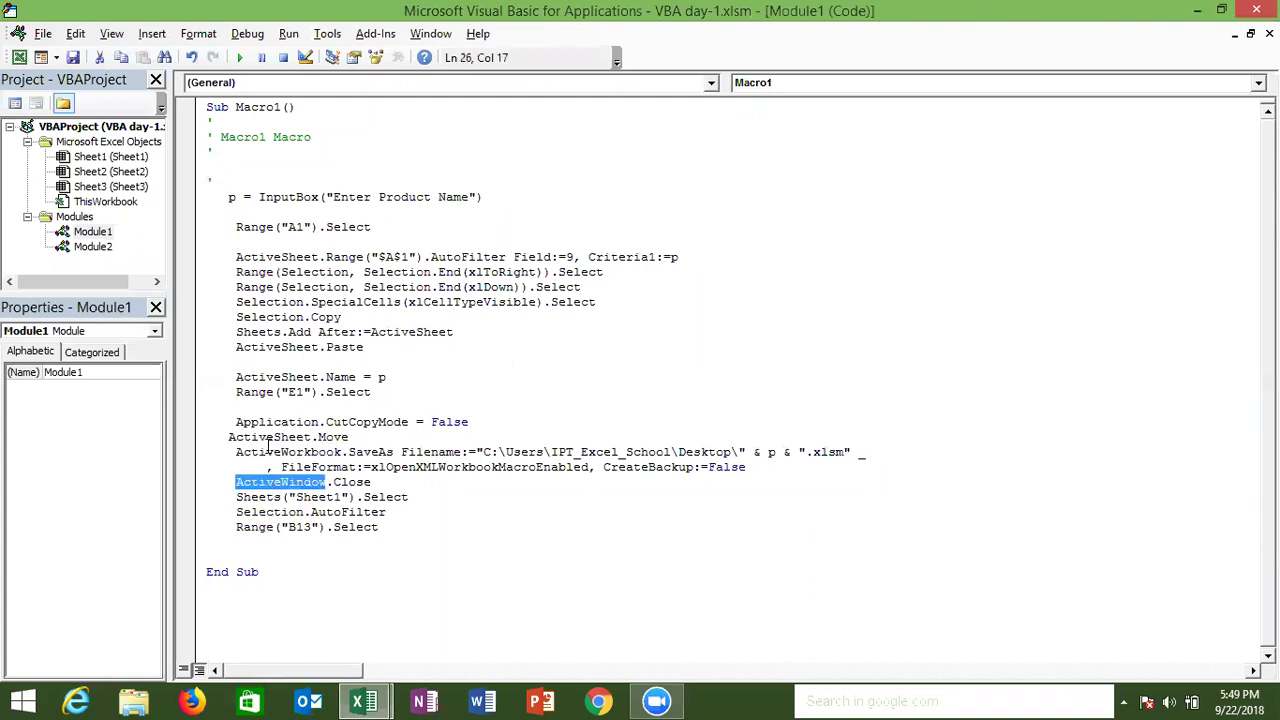
double_click(268, 452)
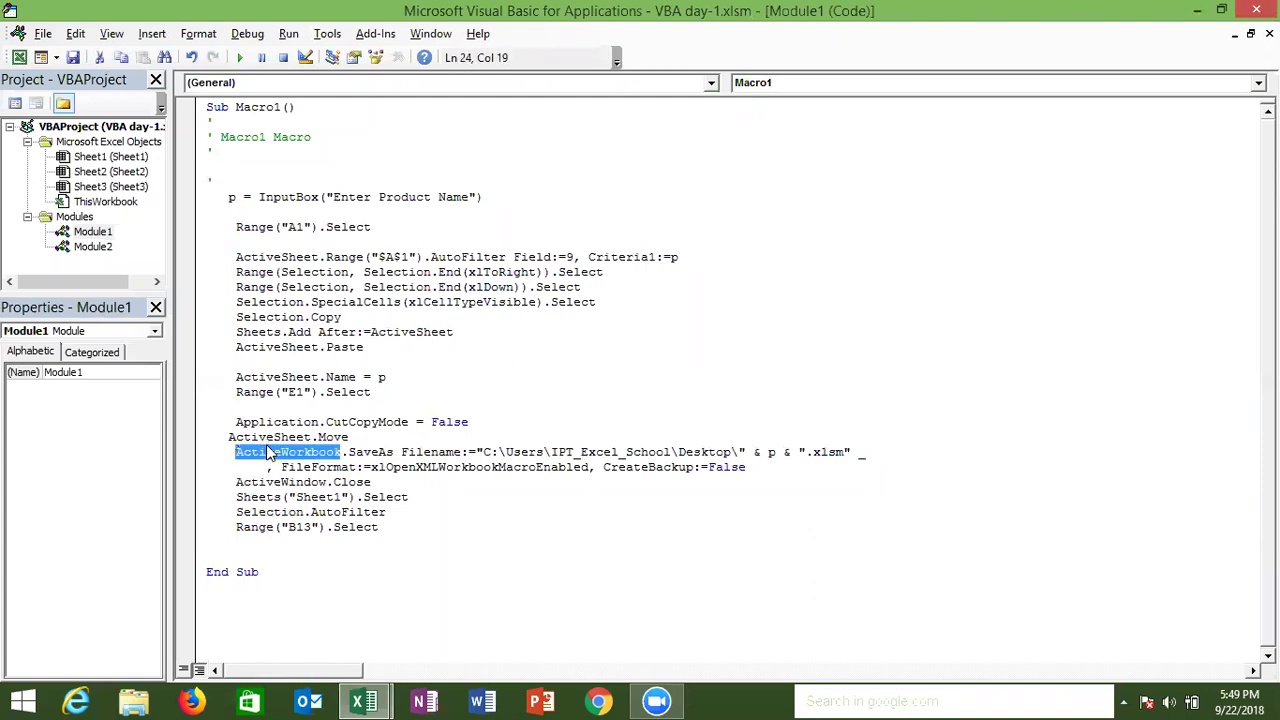
double_click(285, 350)
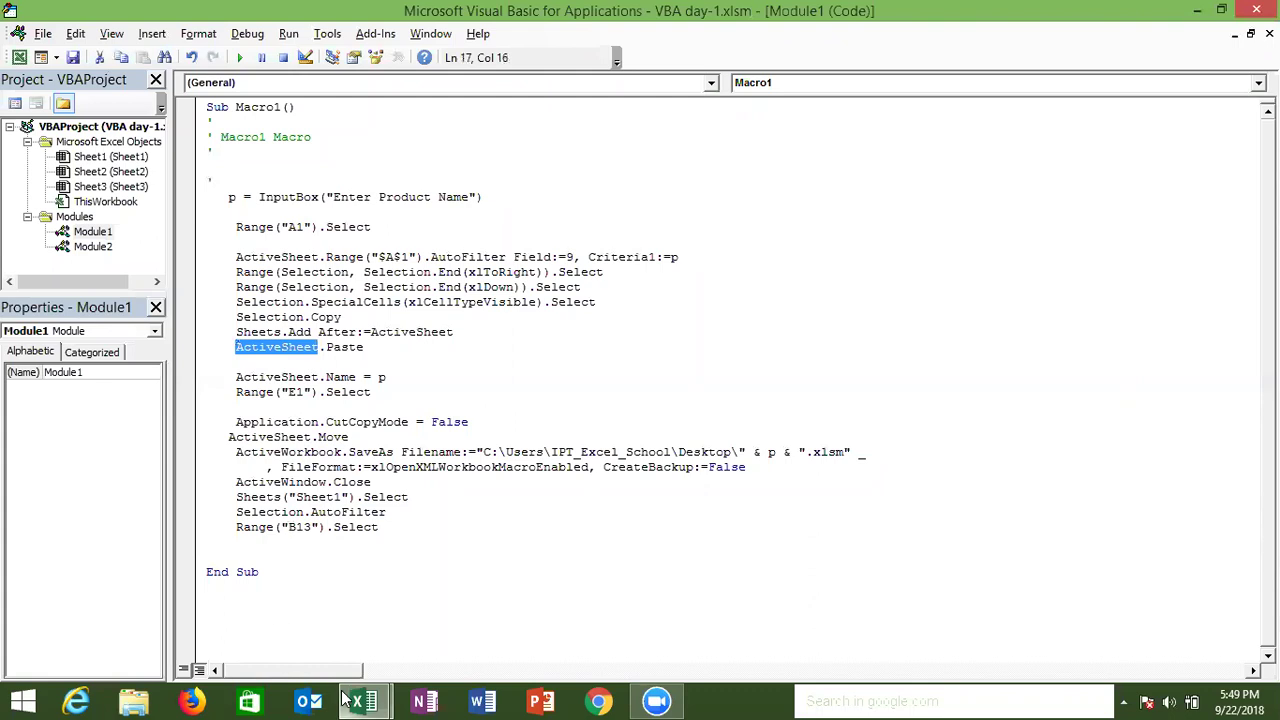
double_click(93, 246)
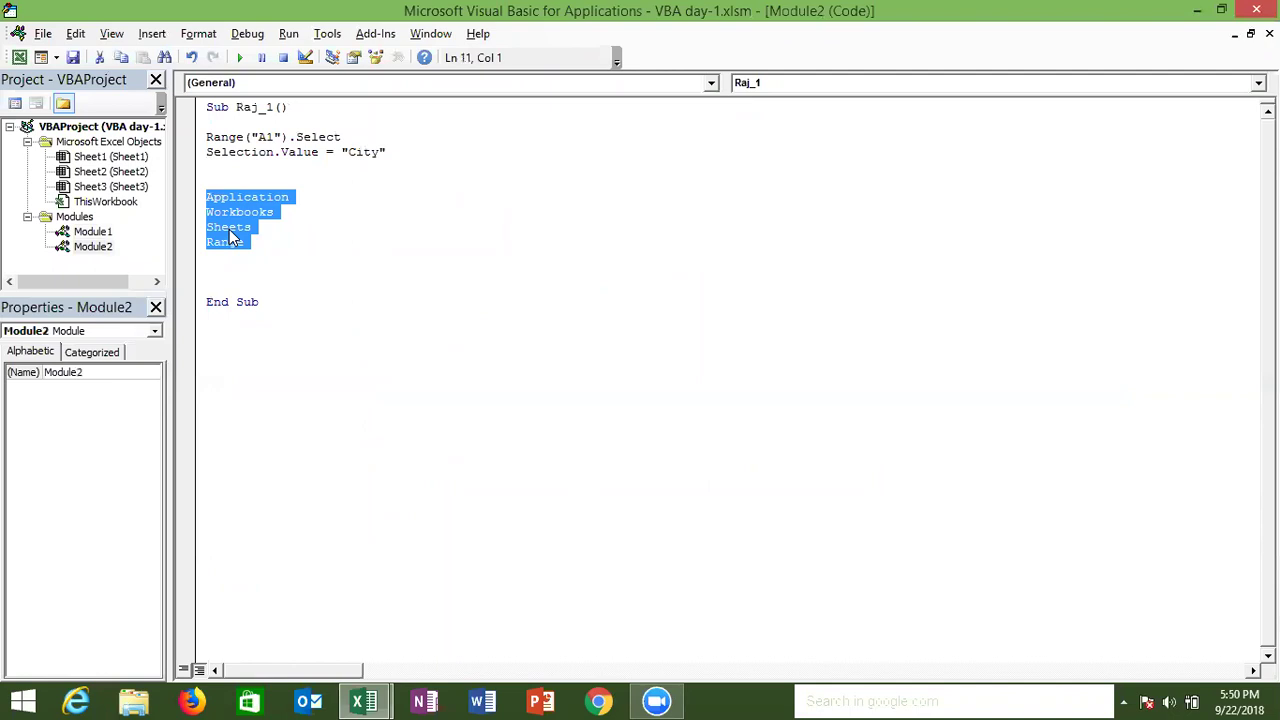
double_click(93, 231)
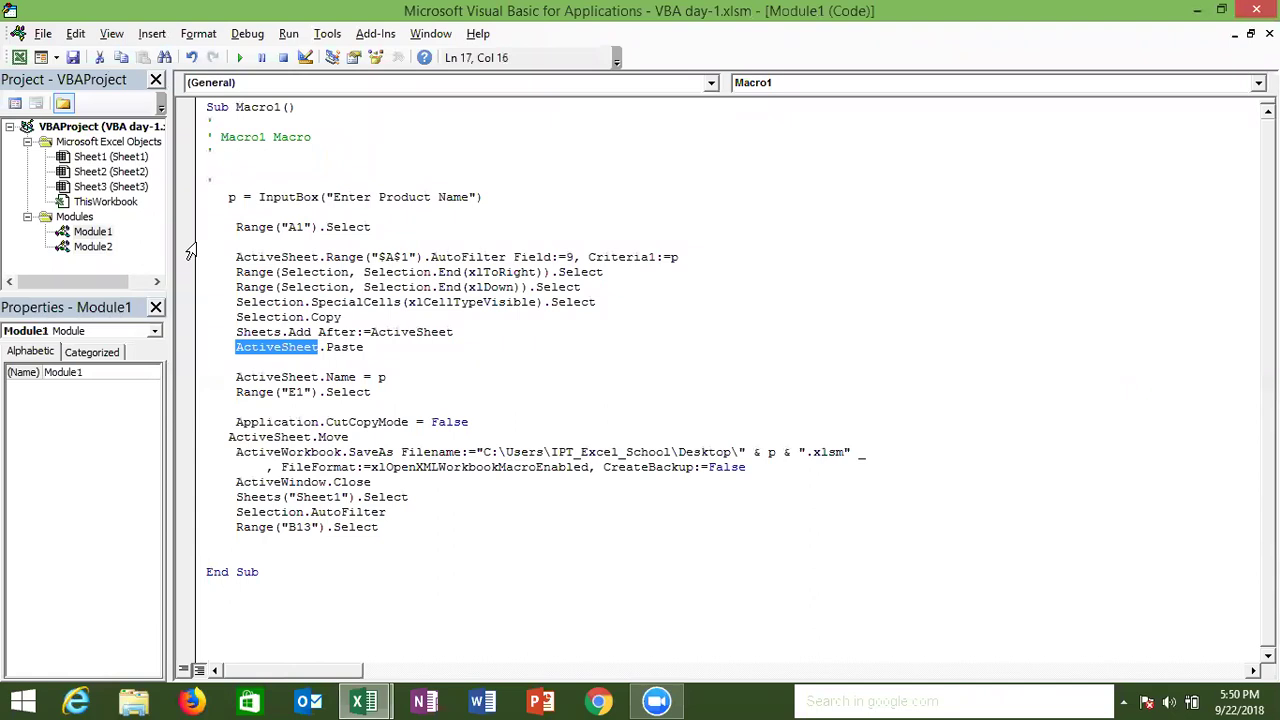
left_click(234, 232)
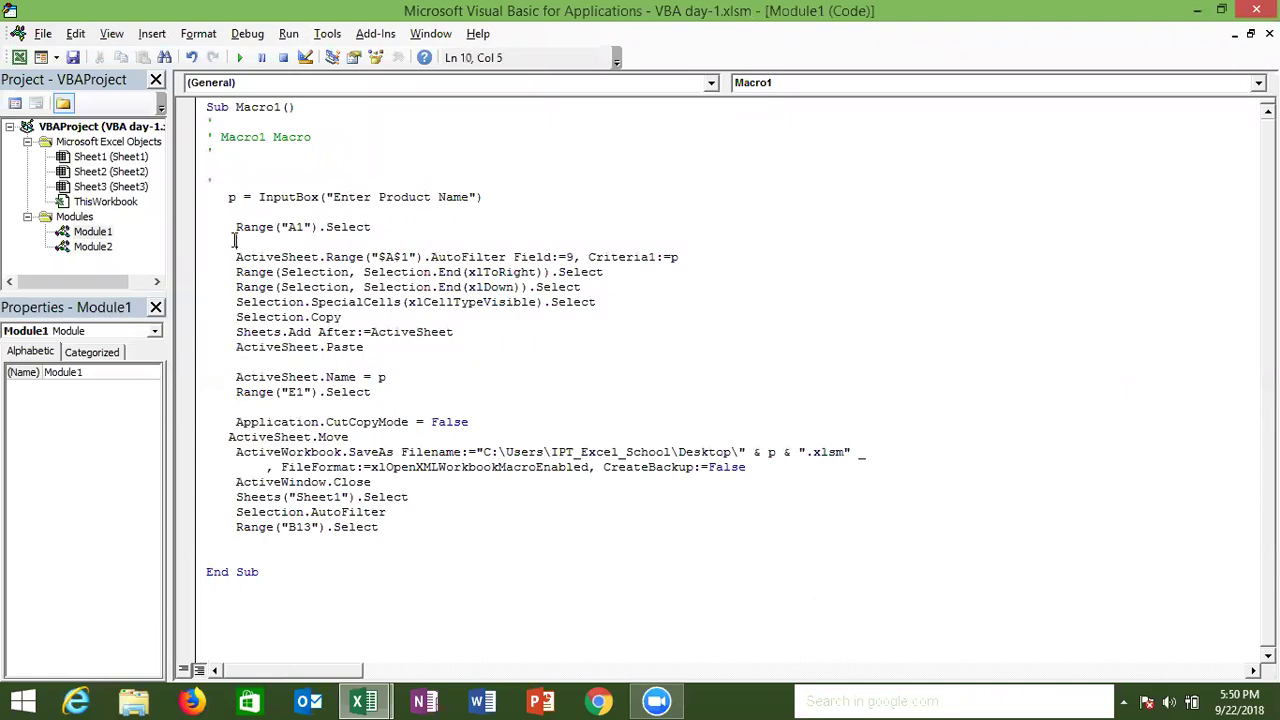
left_click(237, 227)
double_click(237, 262)
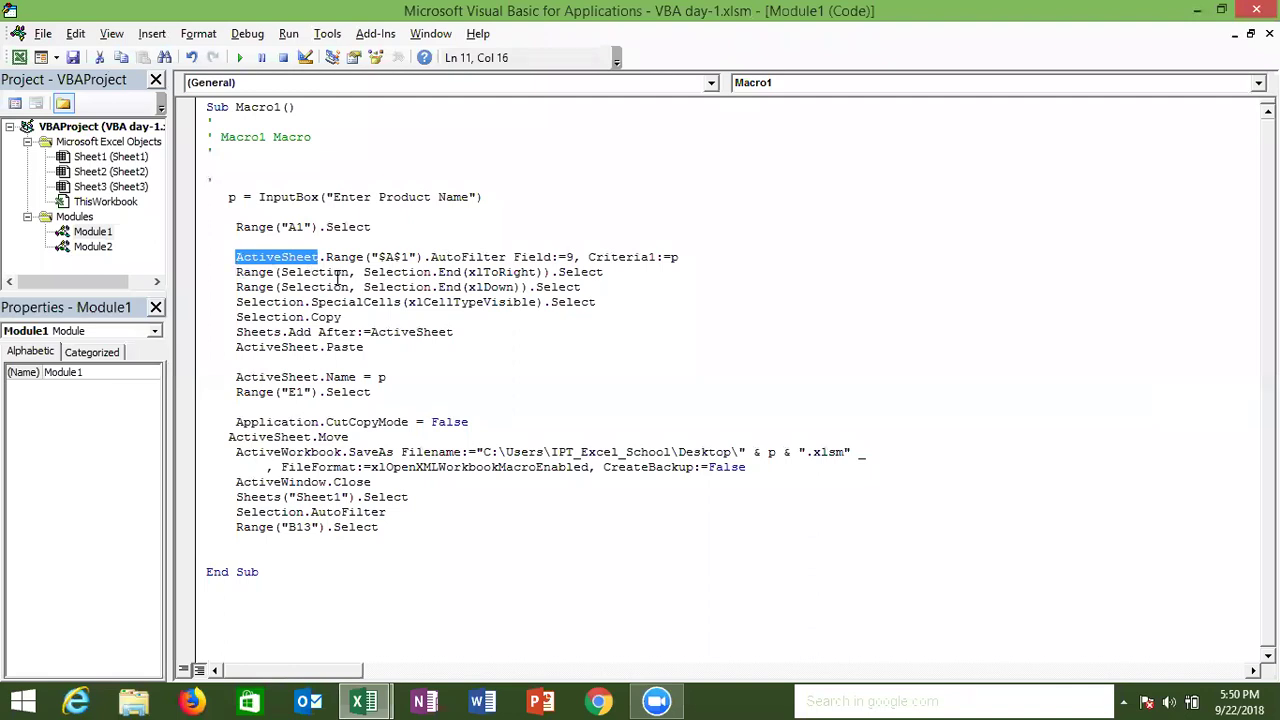
double_click(262, 333)
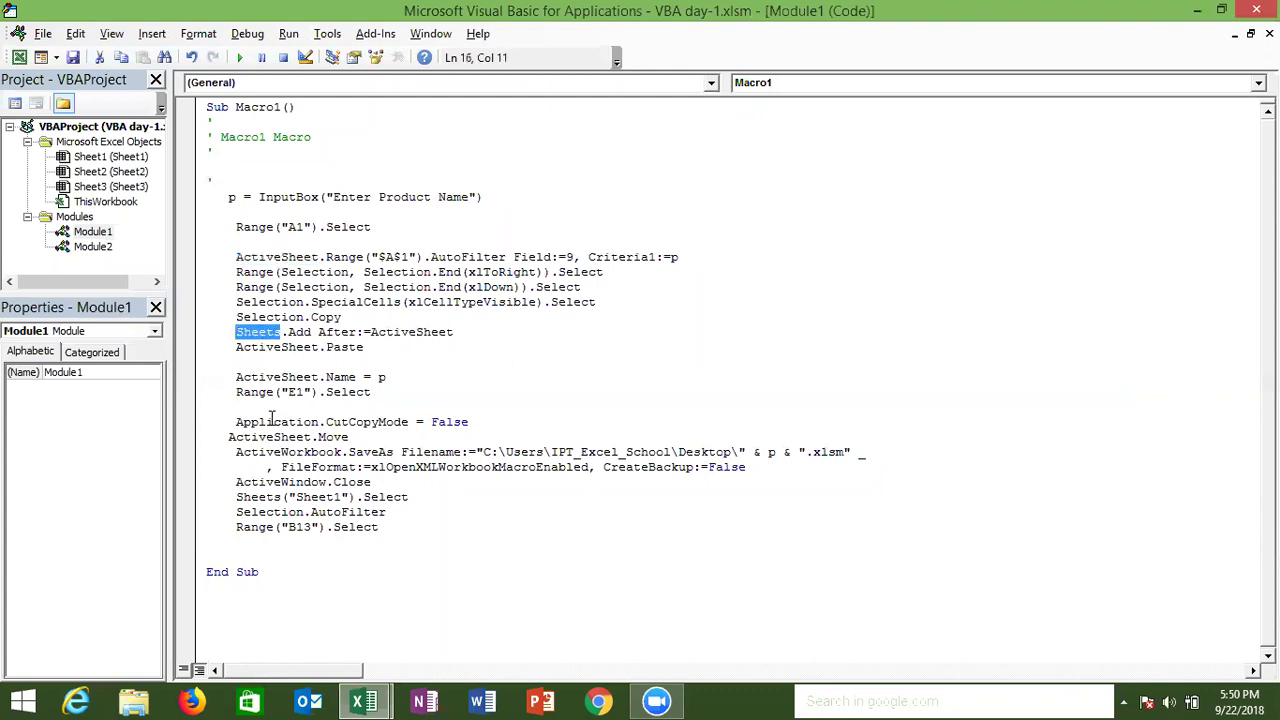
double_click(259, 452)
left_click(259, 452)
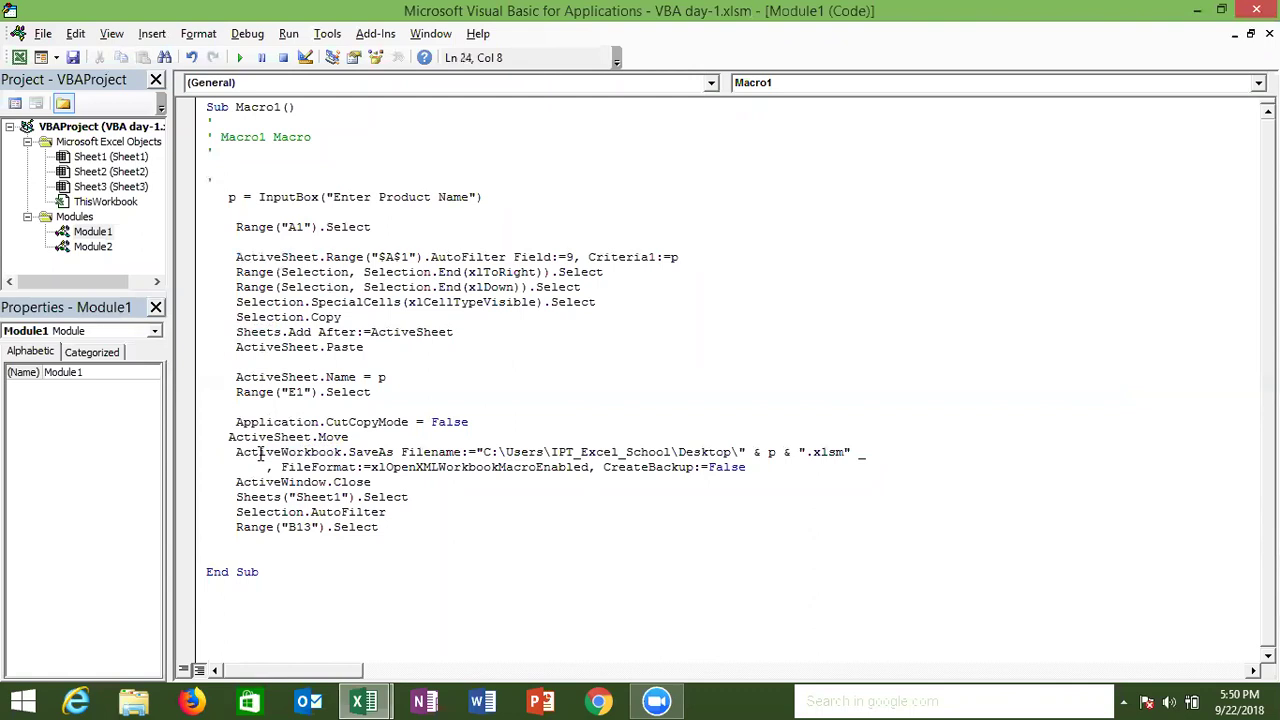
double_click(92, 247)
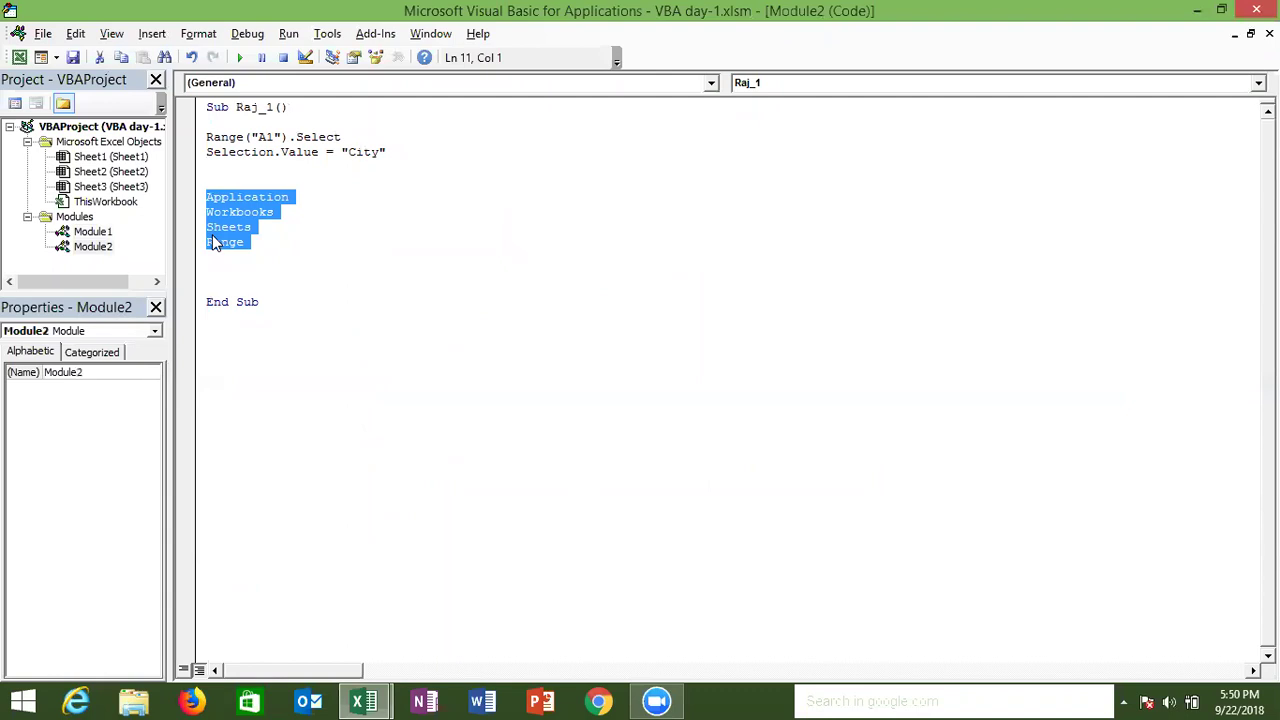
double_click(104, 233)
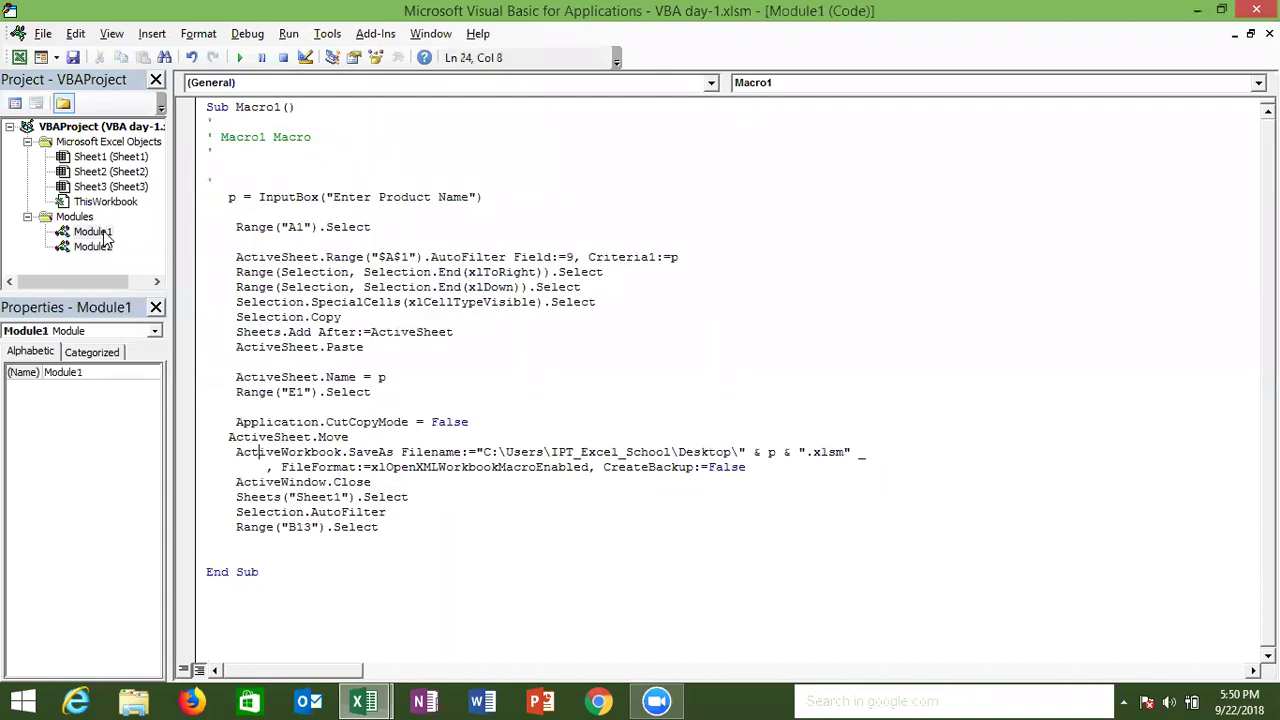
double_click(322, 228)
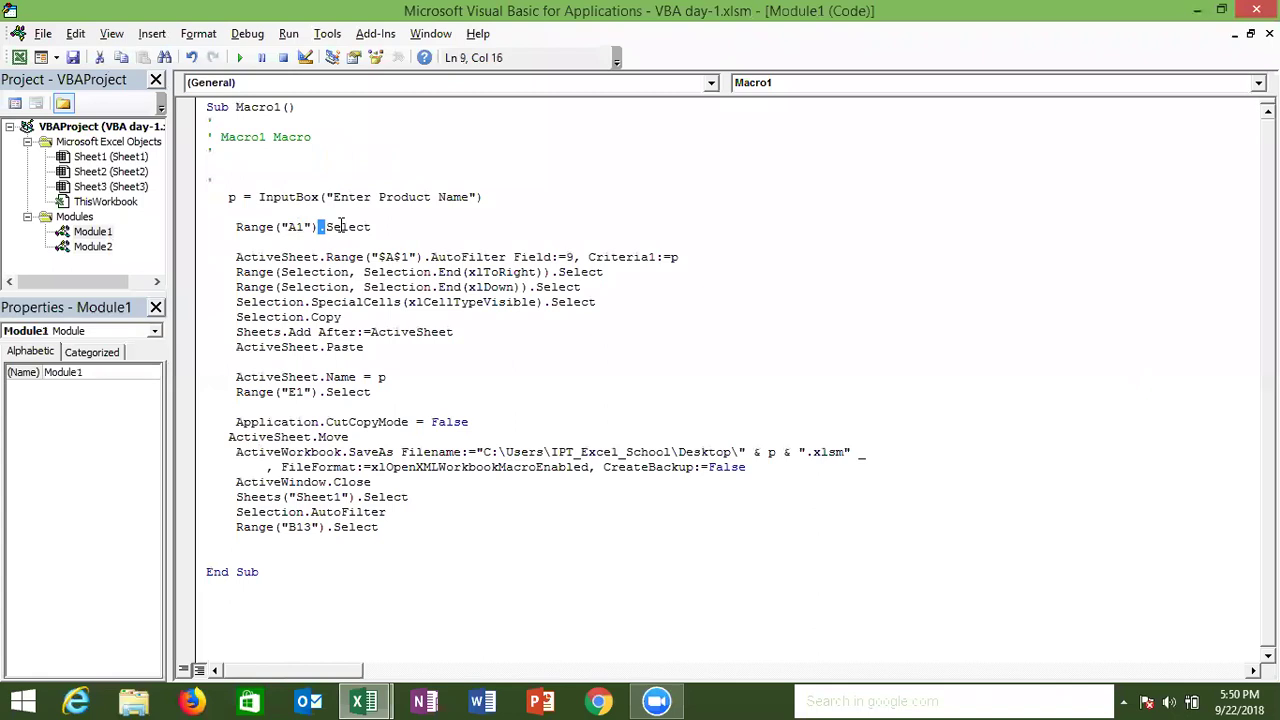
left_click(341, 227)
left_click_drag(316, 227, 233, 228)
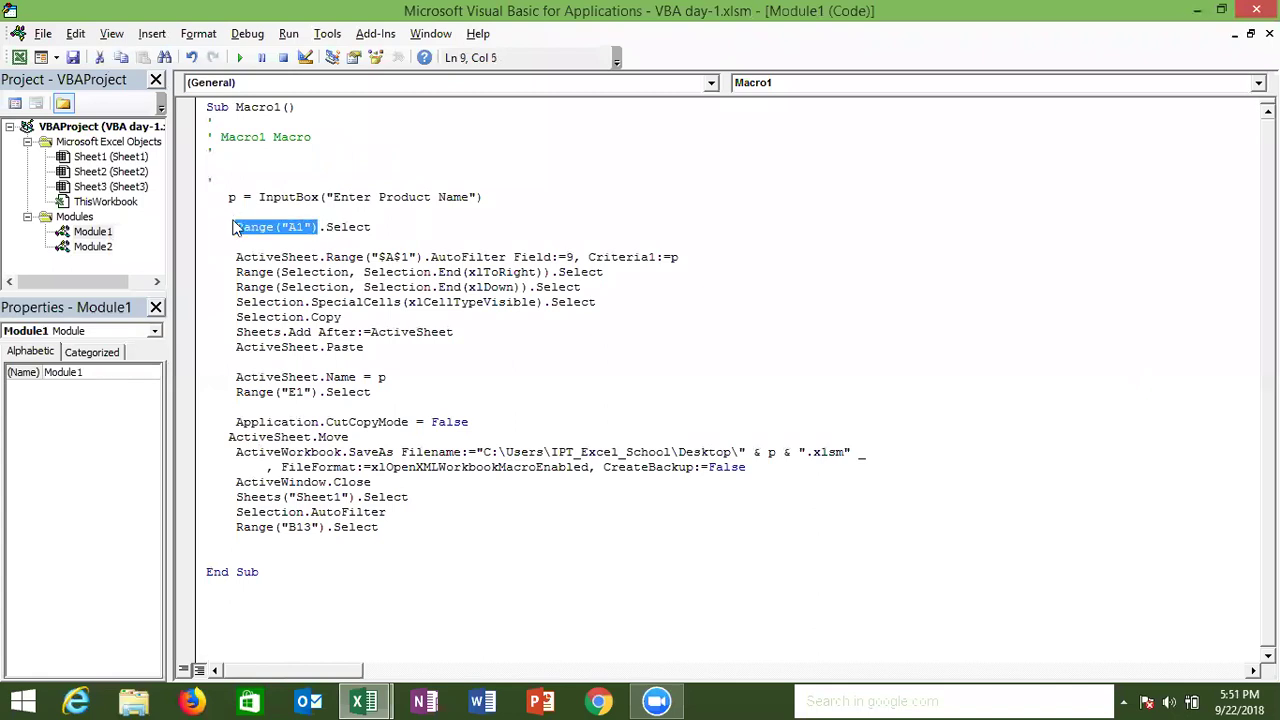
left_click_drag(326, 228, 375, 230)
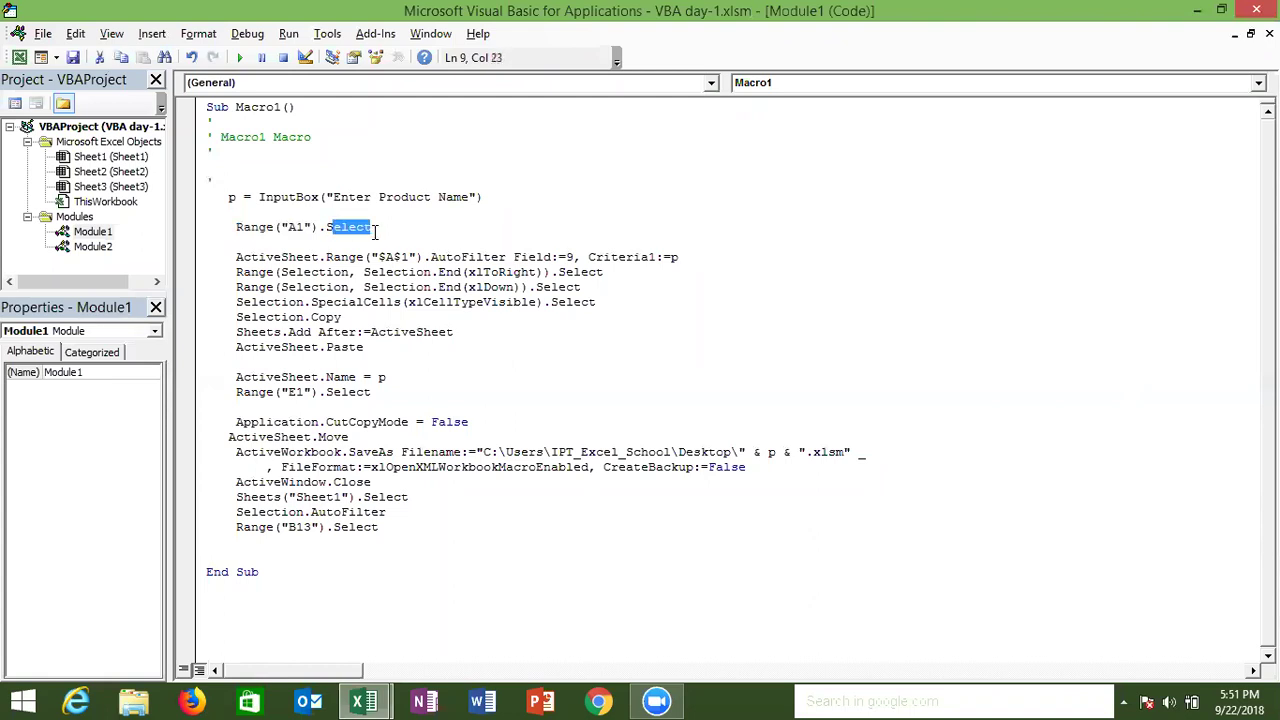
left_click_drag(235, 257, 426, 259)
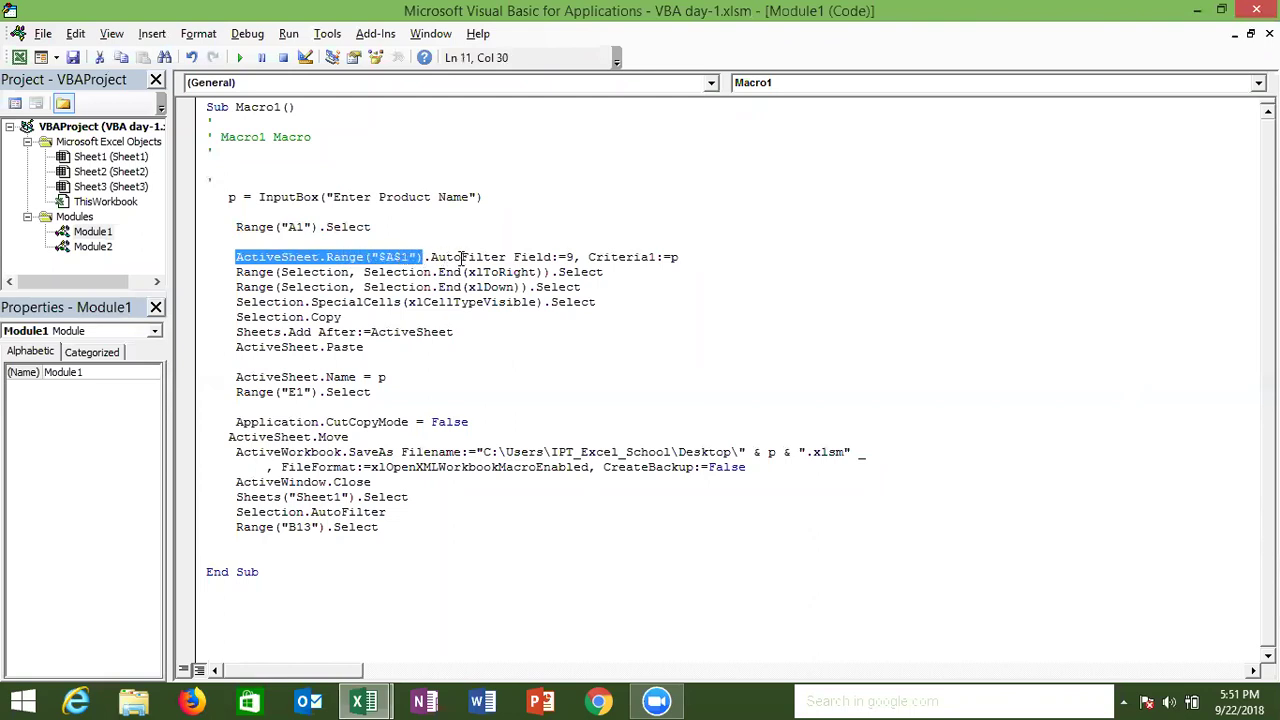
double_click(295, 258)
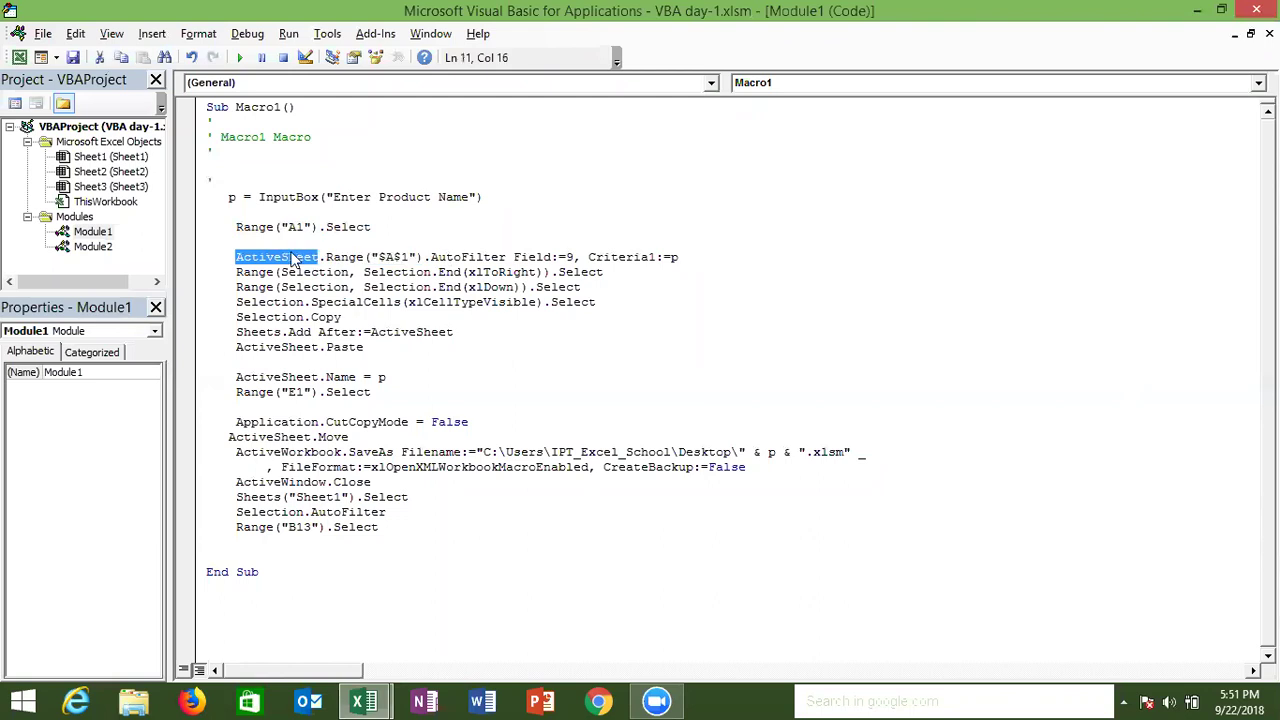
double_click(338, 258)
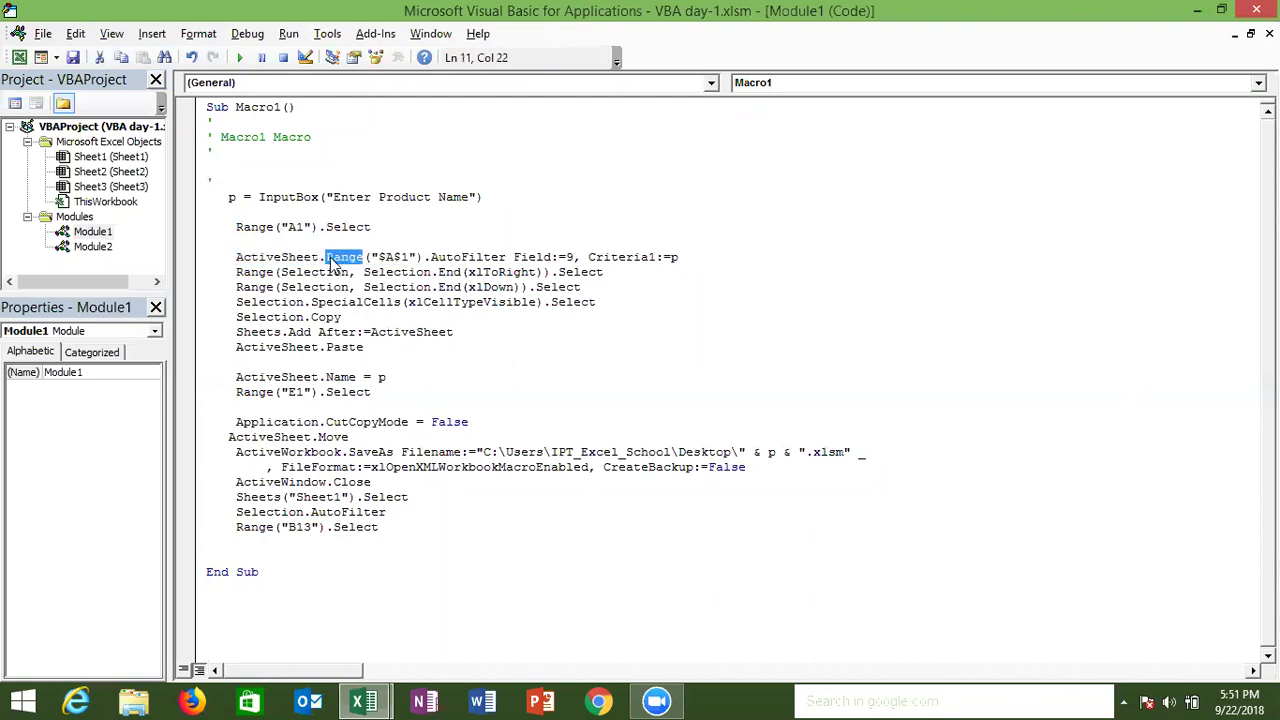
left_click(257, 228)
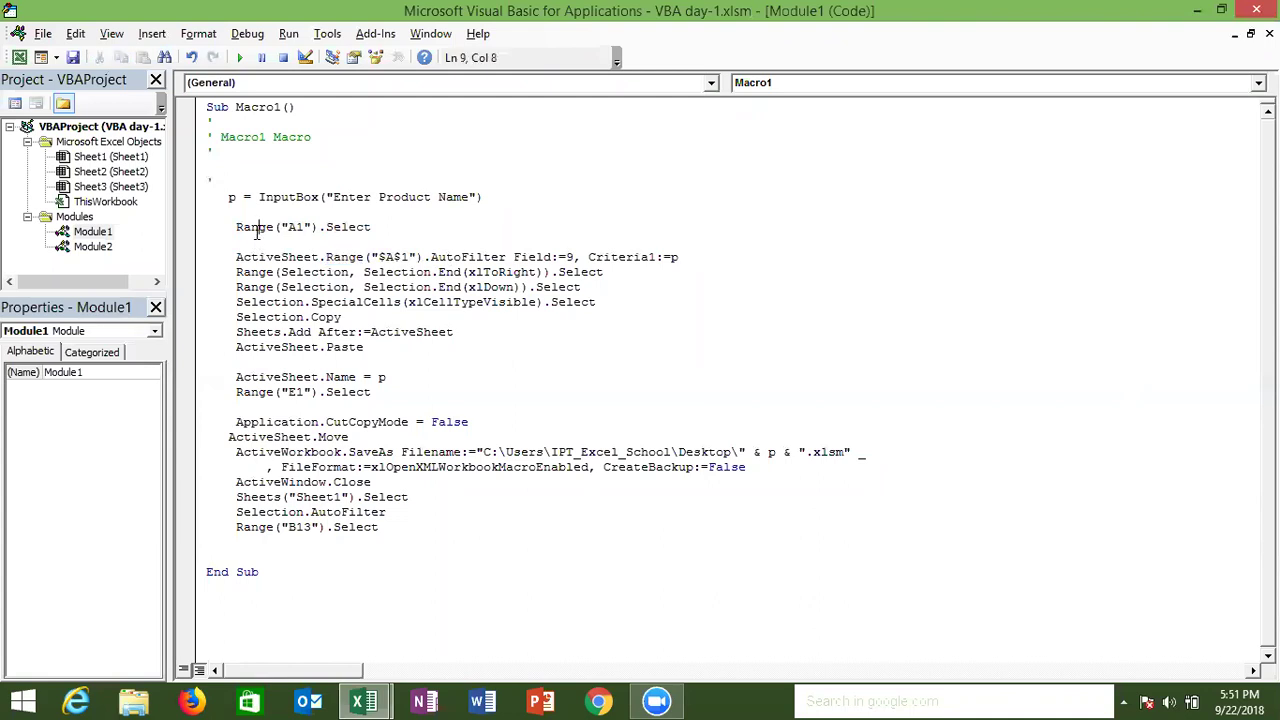
left_click(334, 258)
double_click(298, 258)
double_click(342, 258)
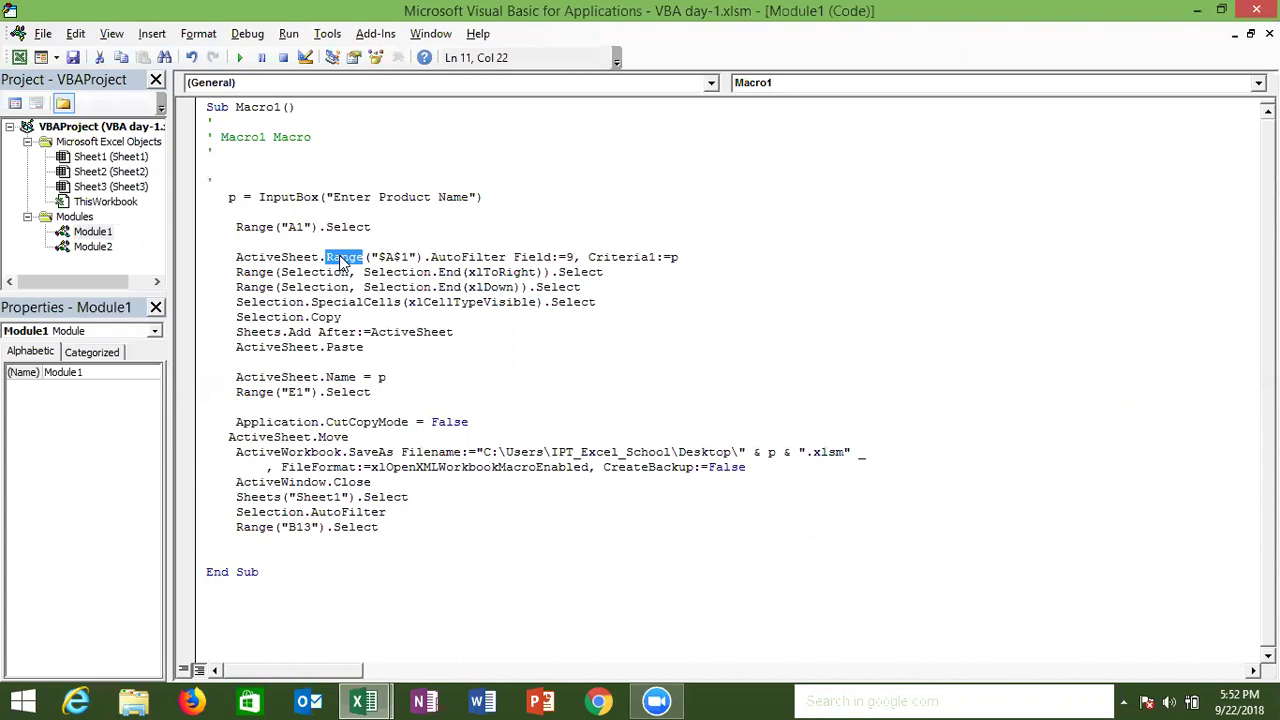
double_click(482, 259)
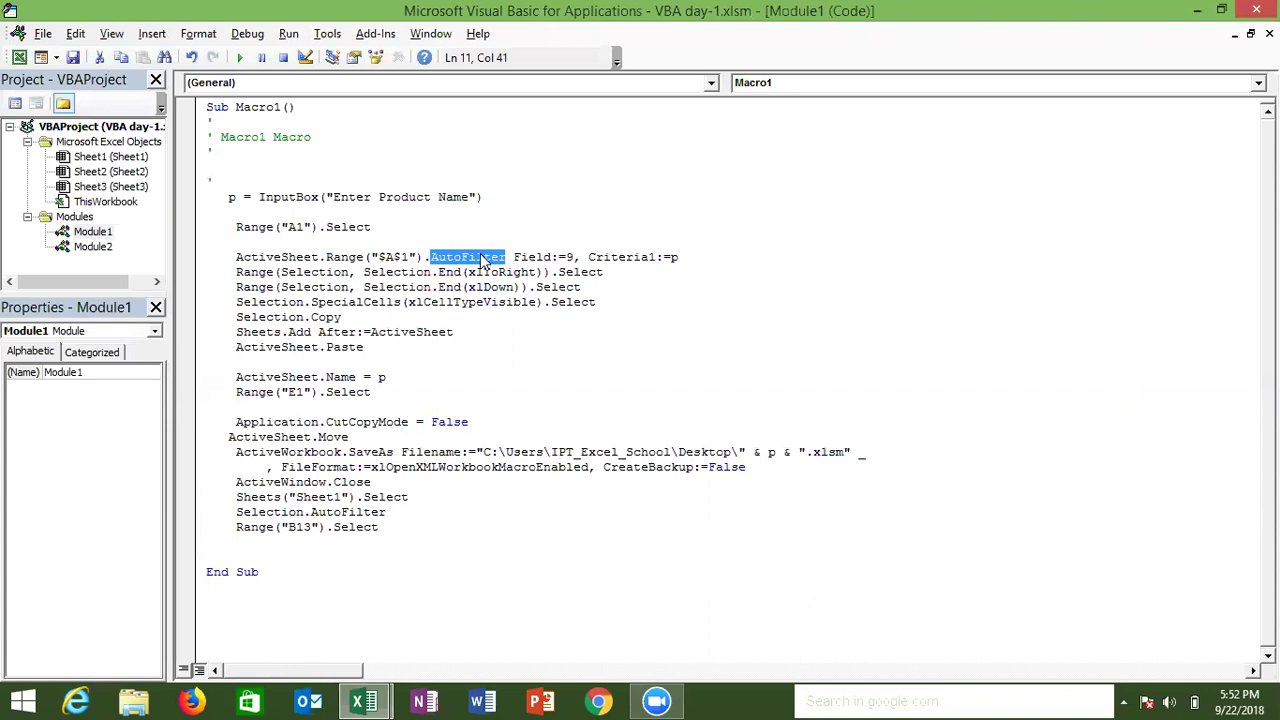
double_click(545, 258)
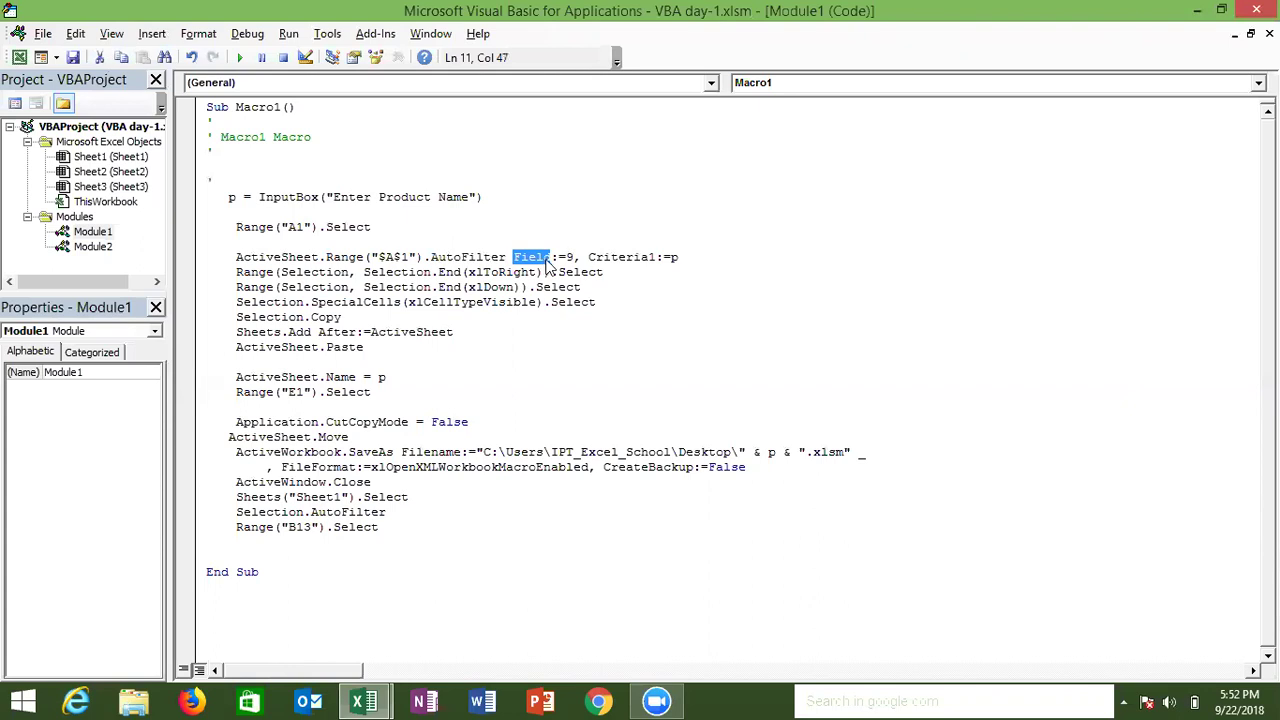
left_click(622, 266)
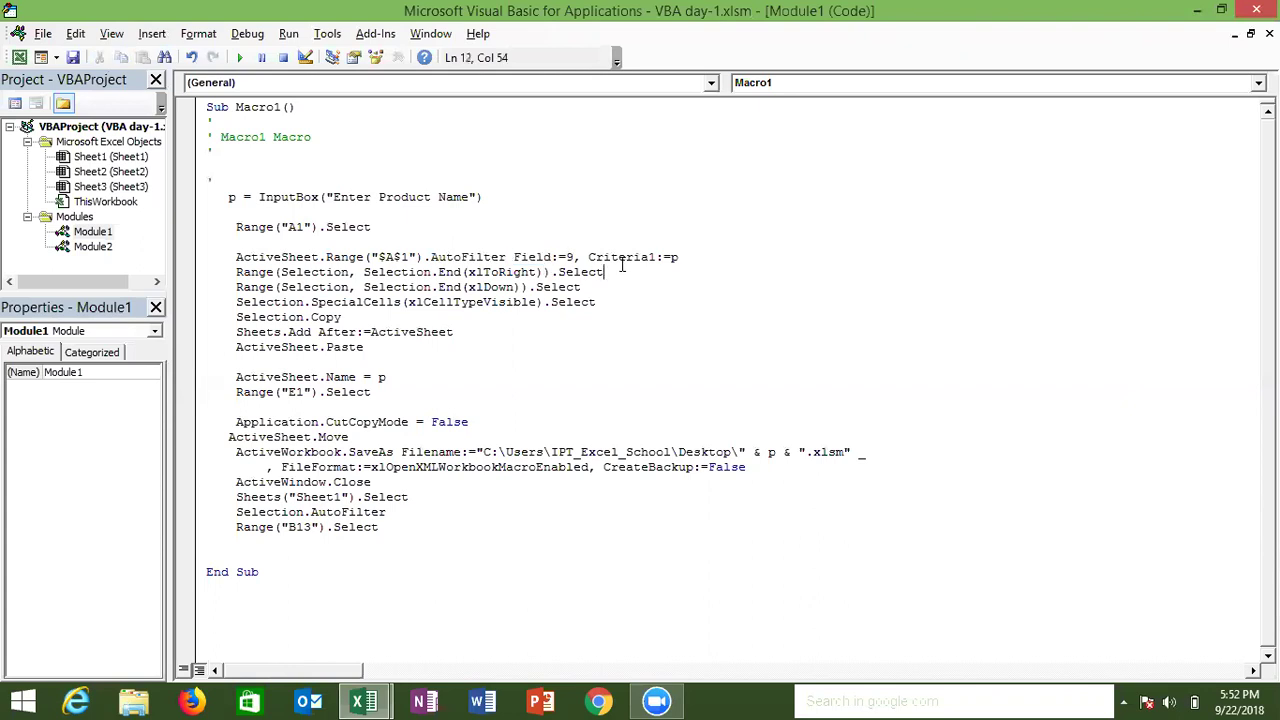
Reopen Module2 and add an empty Sub rr() procedure below Raj_1.
double_click(100, 247)
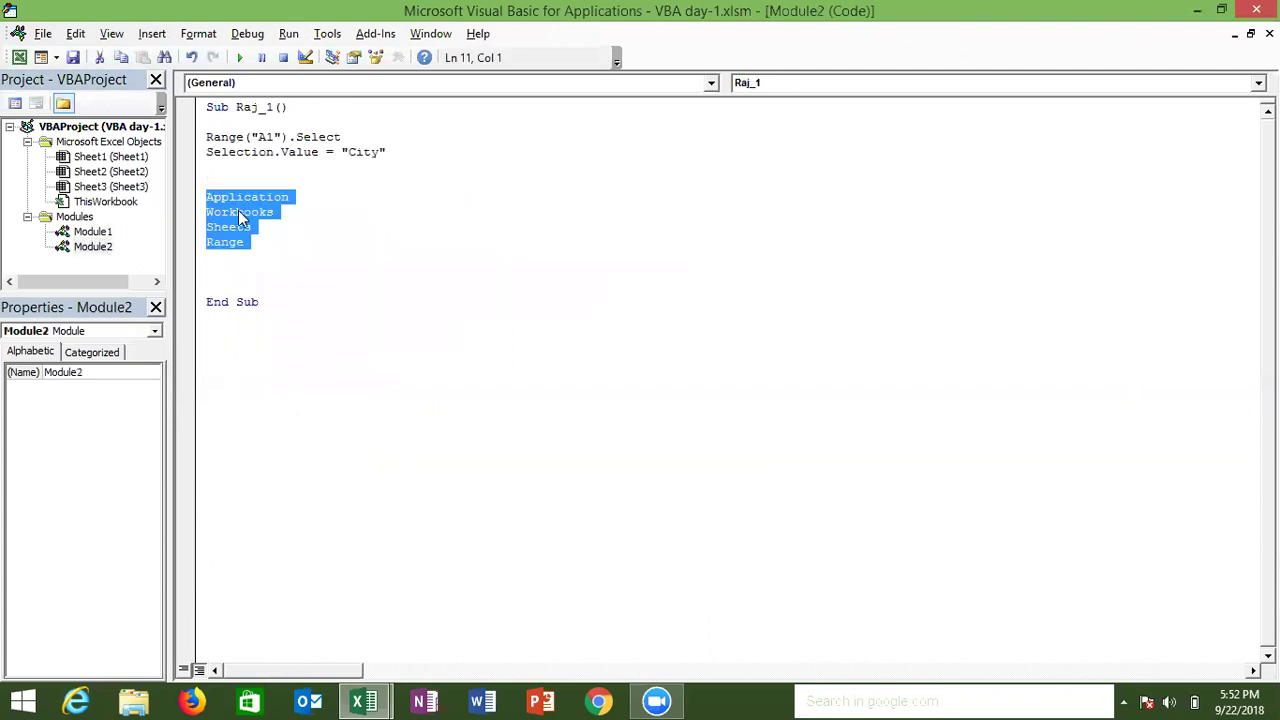
left_click(205, 198)
mouse_move(205, 198)
left_mouse_down()
mouse_move(295, 198)
mouse_move(189, 213)
left_mouse_up()
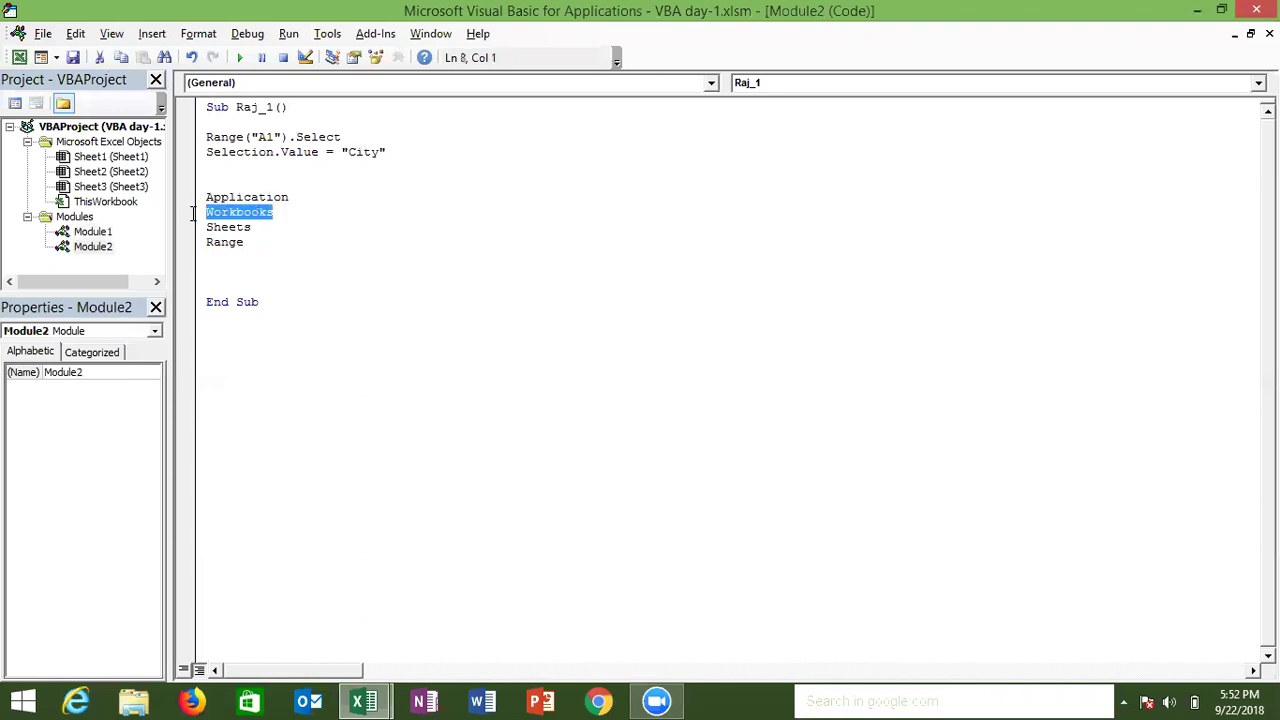
left_click(236, 370)
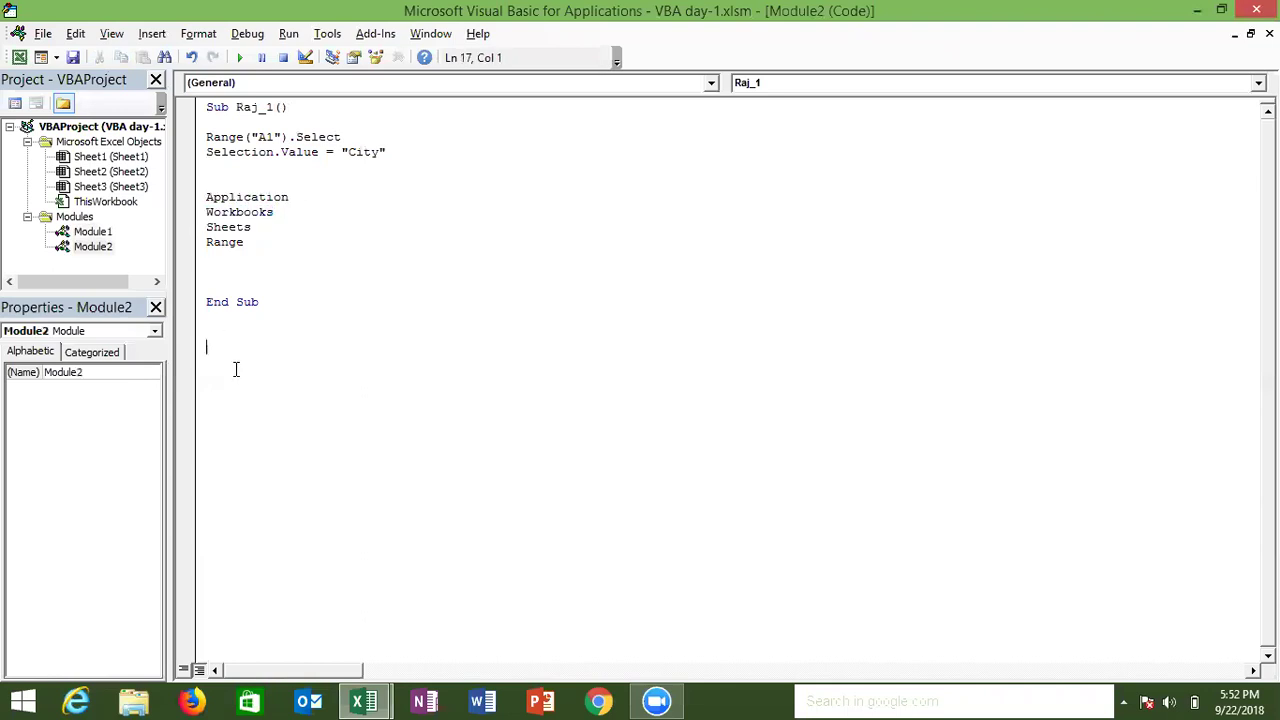
type("sub rr()")
key("Return")
key("Return")
key("Return")
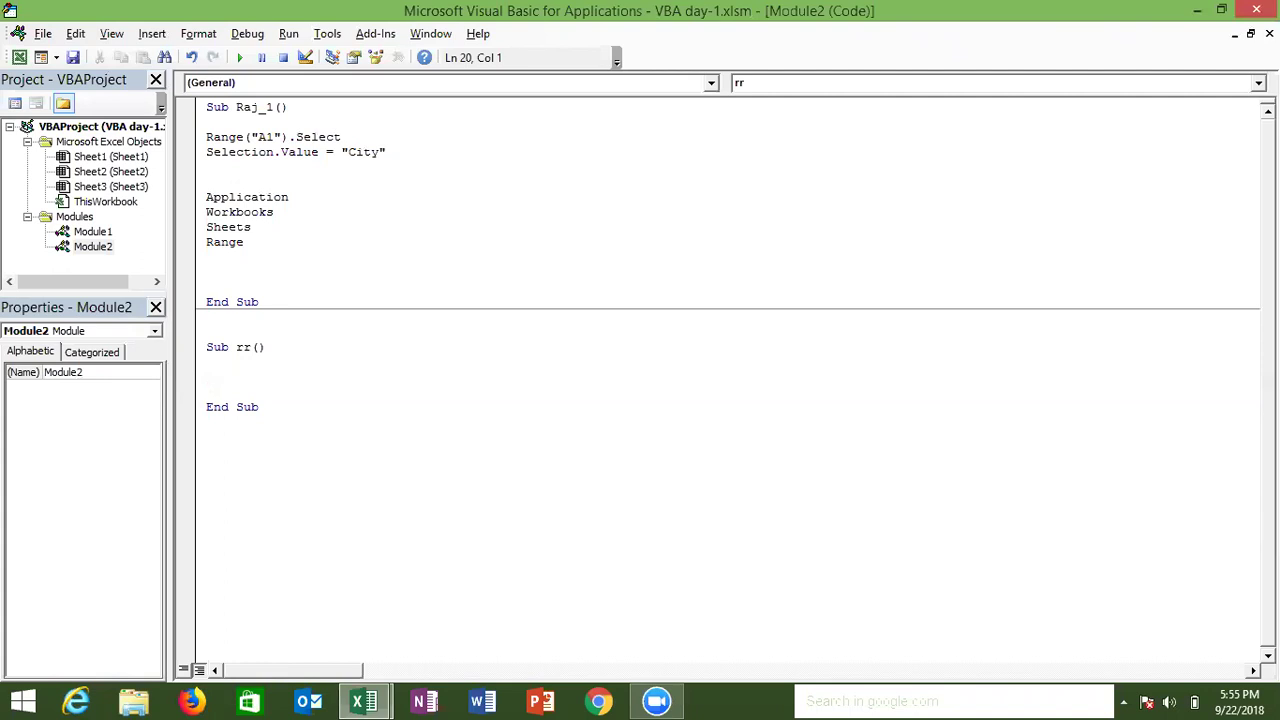
Insert blank lines in Sub rr, write Workbooks.Add, and leave two empty lines below it.
left_click(189, 213)
left_click(187, 213)
key("Return")
key("Return")
left_click(207, 377)
type("workbooks.a")
key("Tab")
key("Return")
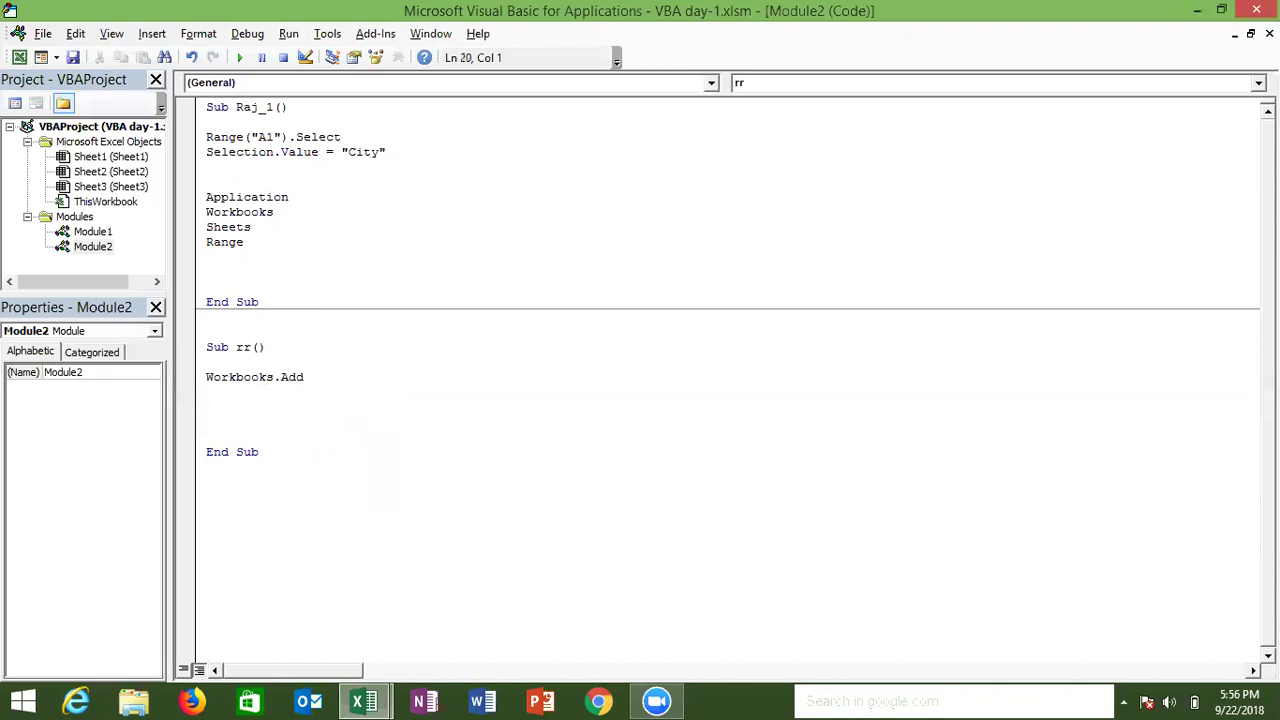
key("Return")
key("Return")
Write Workbooks("Book1.xlsm").SaveAs "D:\\123.xlsx" on the new line.
type("workbooks")
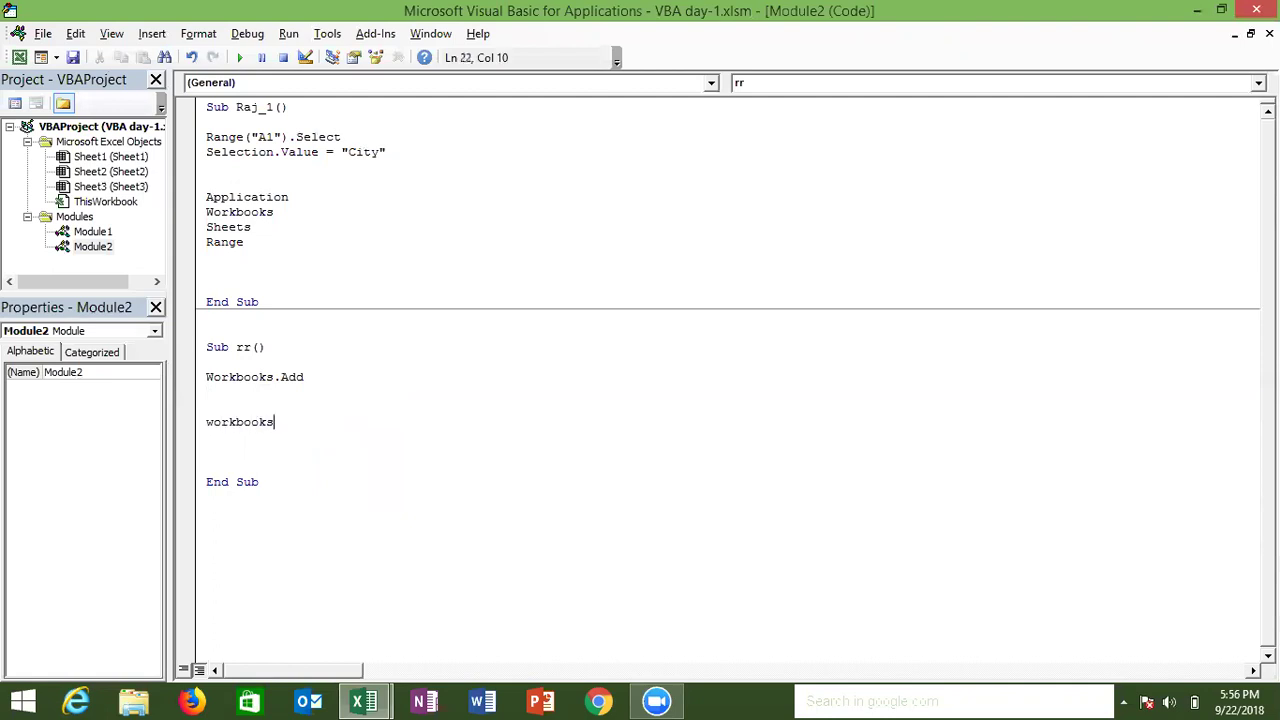
type("(")
type("\"Book1")
type(".xlsm")
type("\")")
type(".SaveA")
type("s")
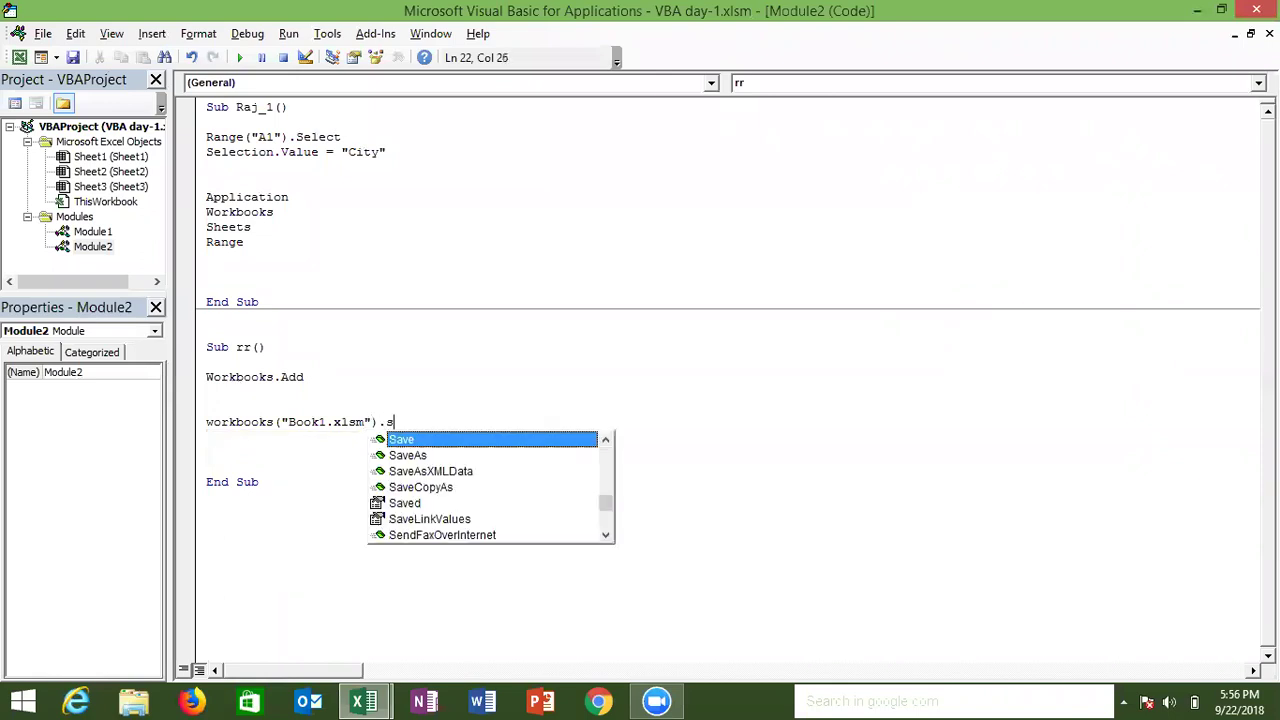
key("Down")
key("Tab")
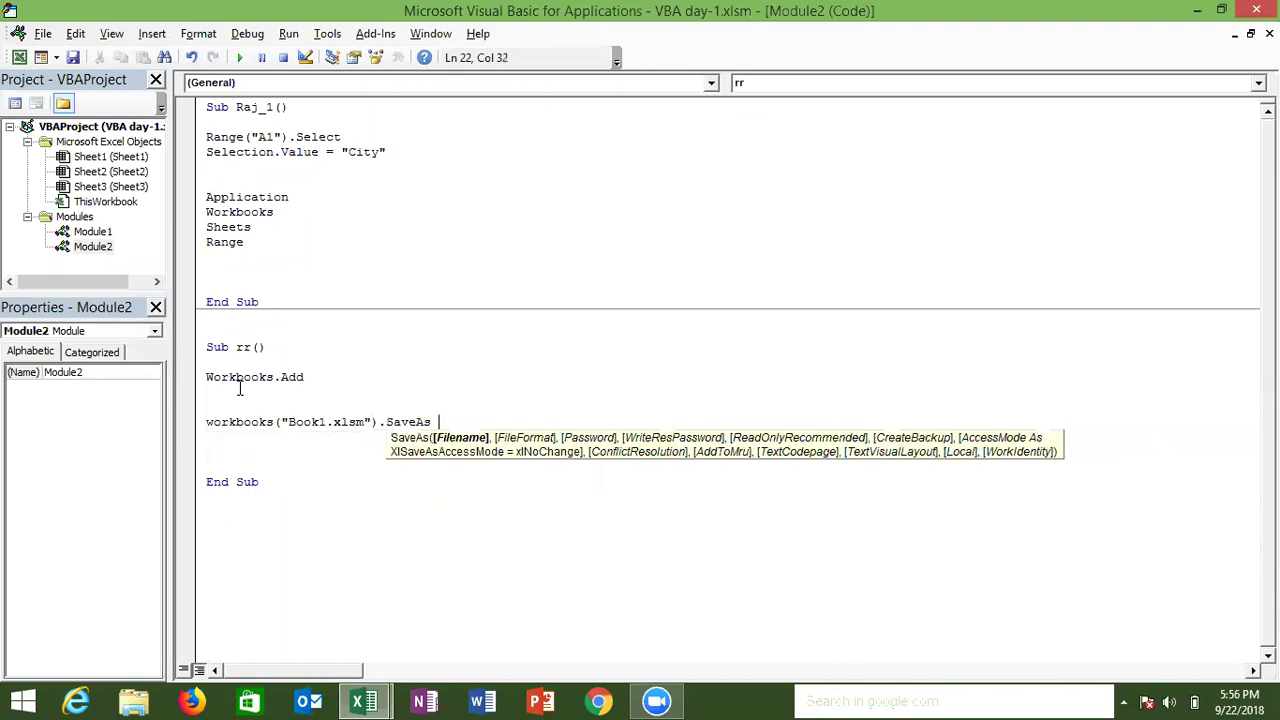
type("\"D:")
type("\\\\123.xlsx")
type("\"")
left_click(266, 448)
left_click(278, 461)
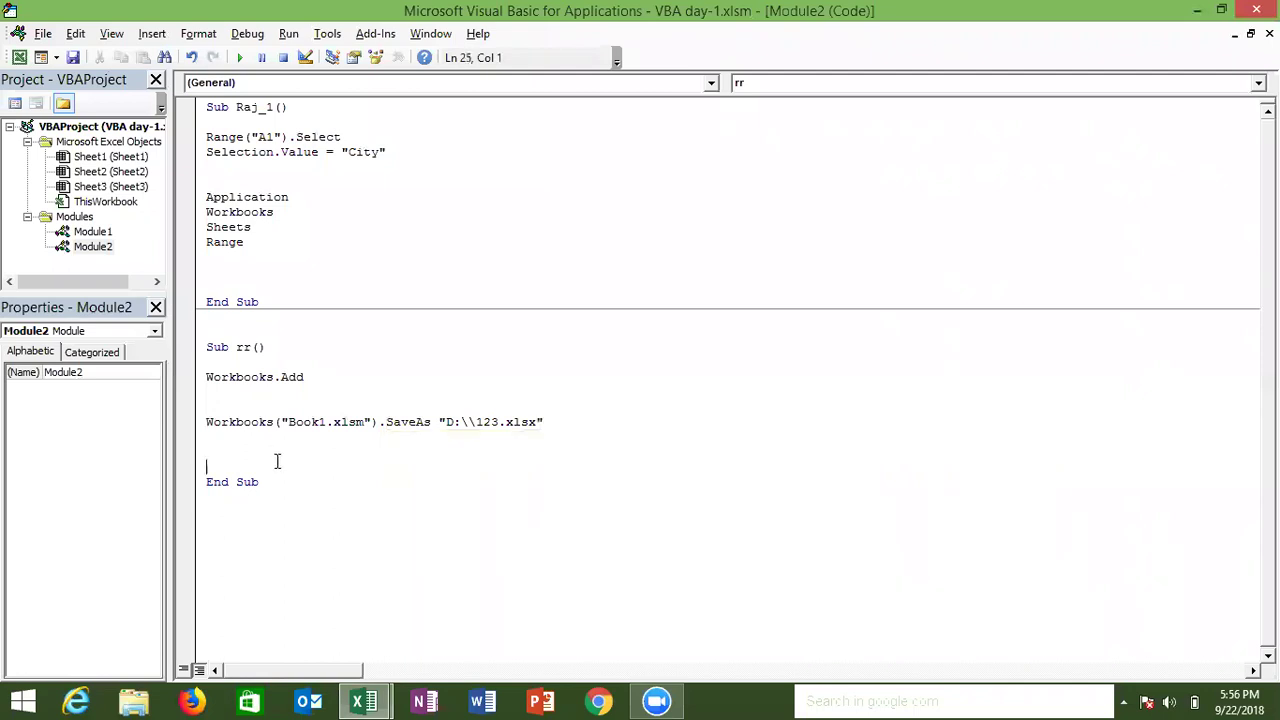
Insert 2018\ into the path so it reads D:\\2018\123.xlsx.
left_click(477, 425)
type("2018\\")
left_click(471, 446)
left_click(259, 377)
Write ActiveWorkbook.SaveAs under Workbooks.Add, pasting the path string copied from the Book1 line.
left_click(241, 389)
type("active")
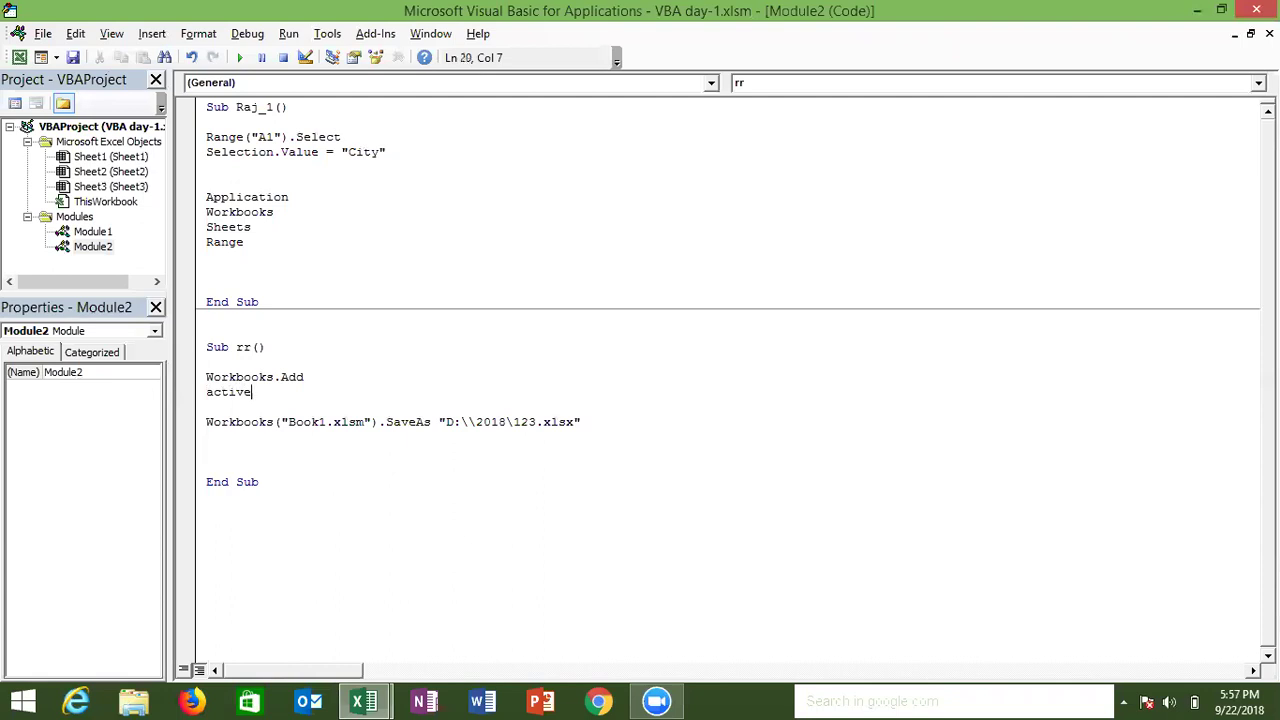
type("workbooks")
type(".")
key("BackSpace")
key("BackSpace")
type(".s")
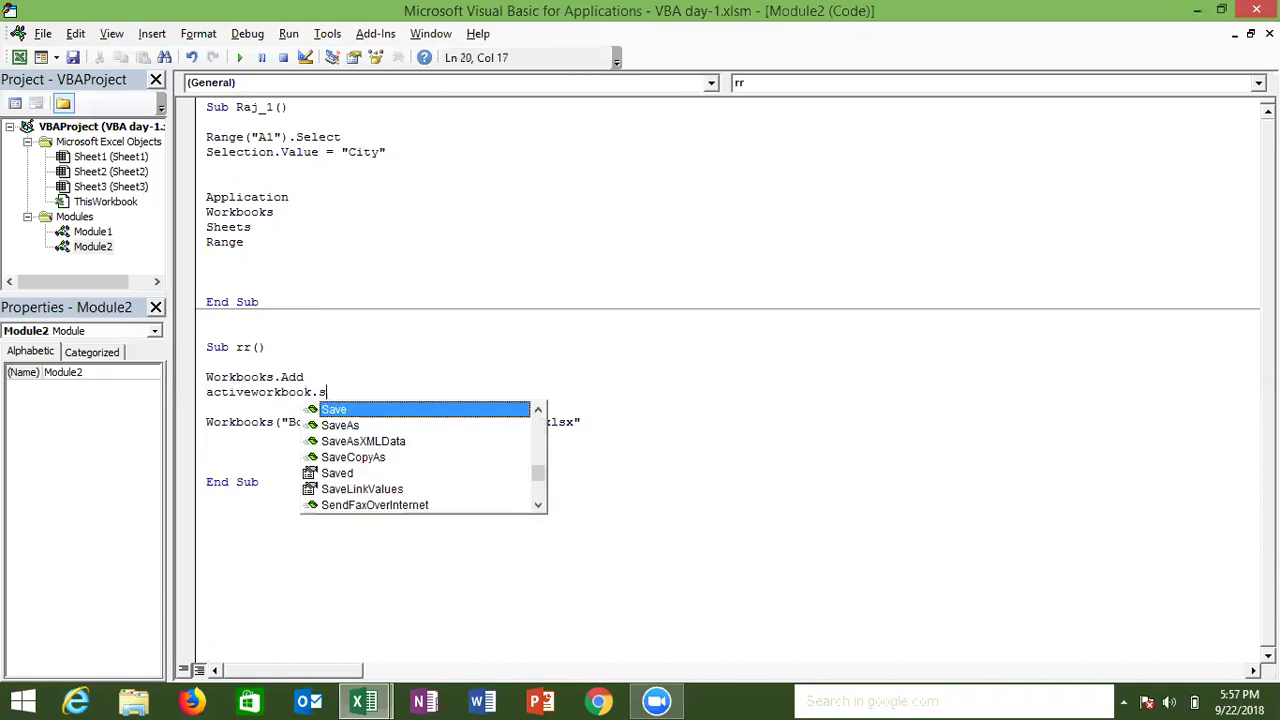
key("Down")
key("Tab")
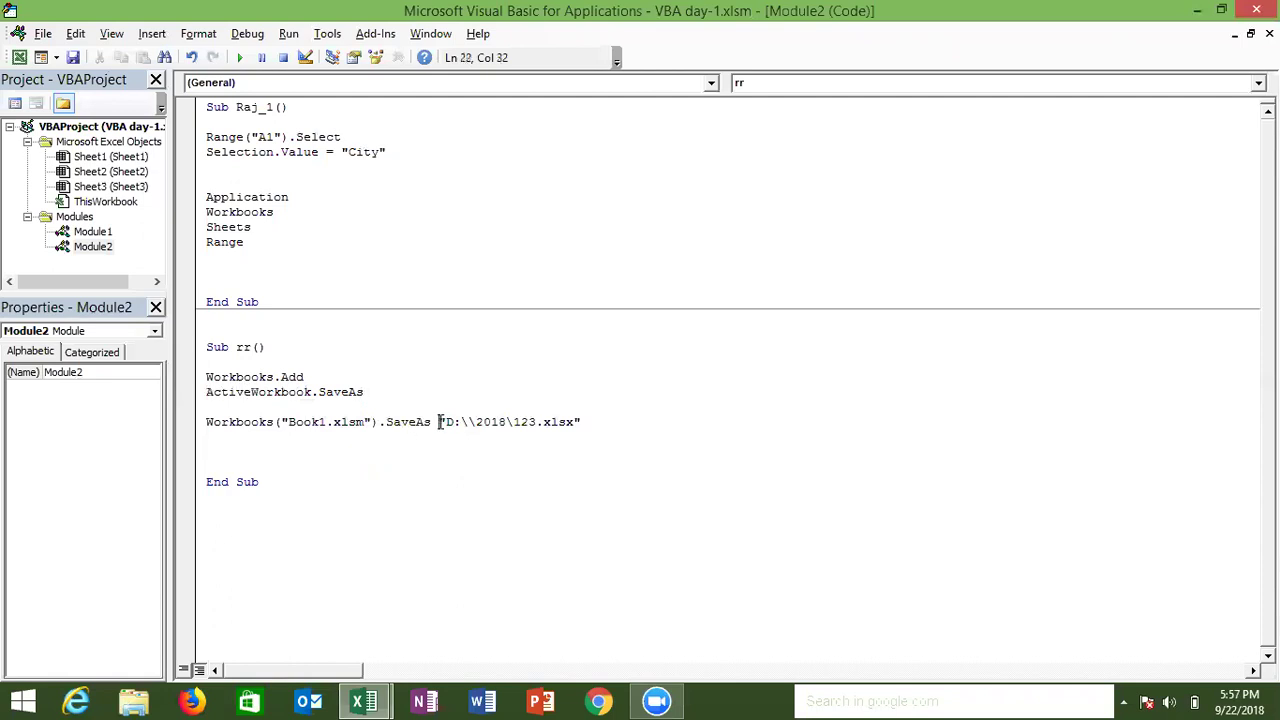
left_click_drag(438, 422, 595, 429)
key("ctrl+c")
left_click(446, 392)
key("ctrl+v")
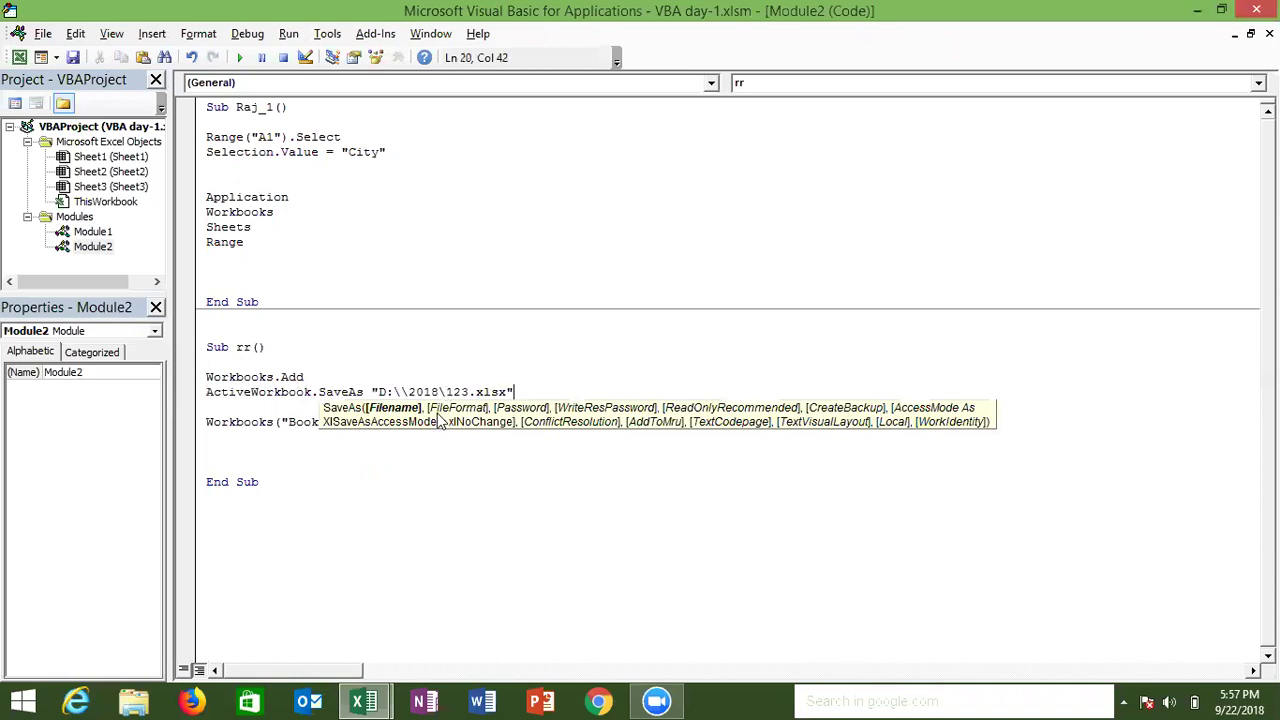
left_click(429, 449)
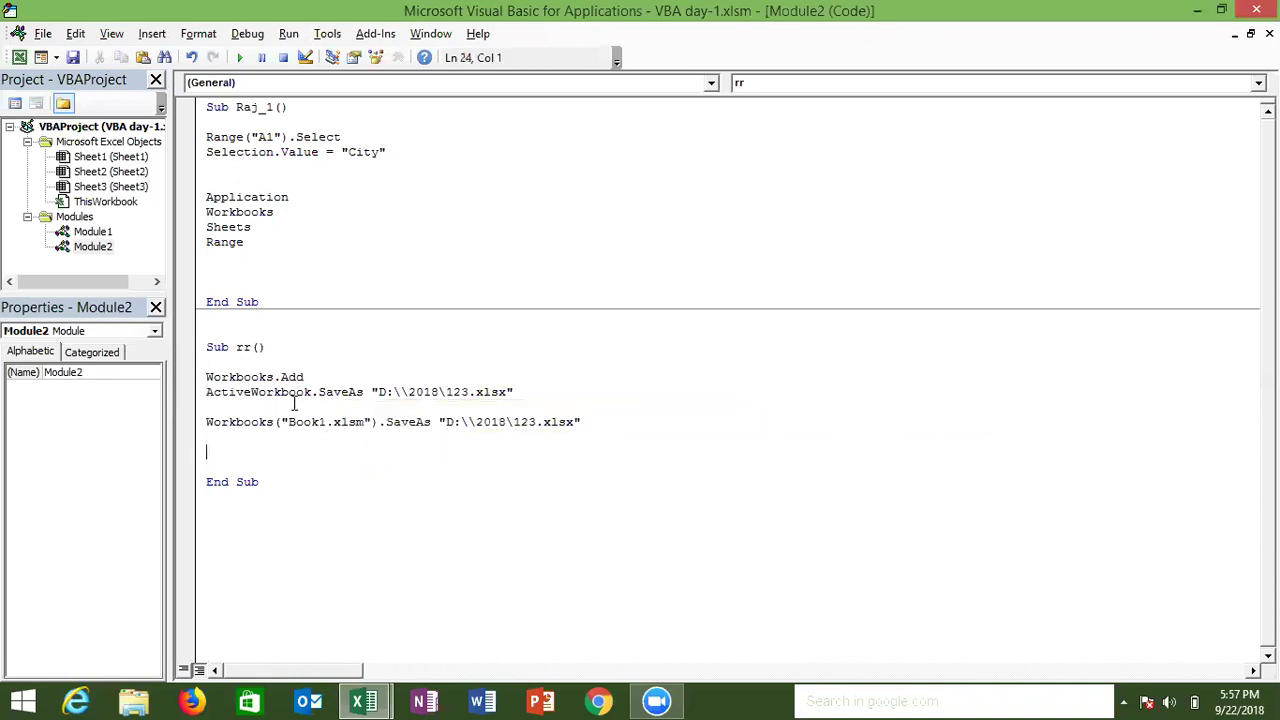
Clear the breakpoint on Workbooks.Add and add a blank line above End Sub.
left_click(190, 400)
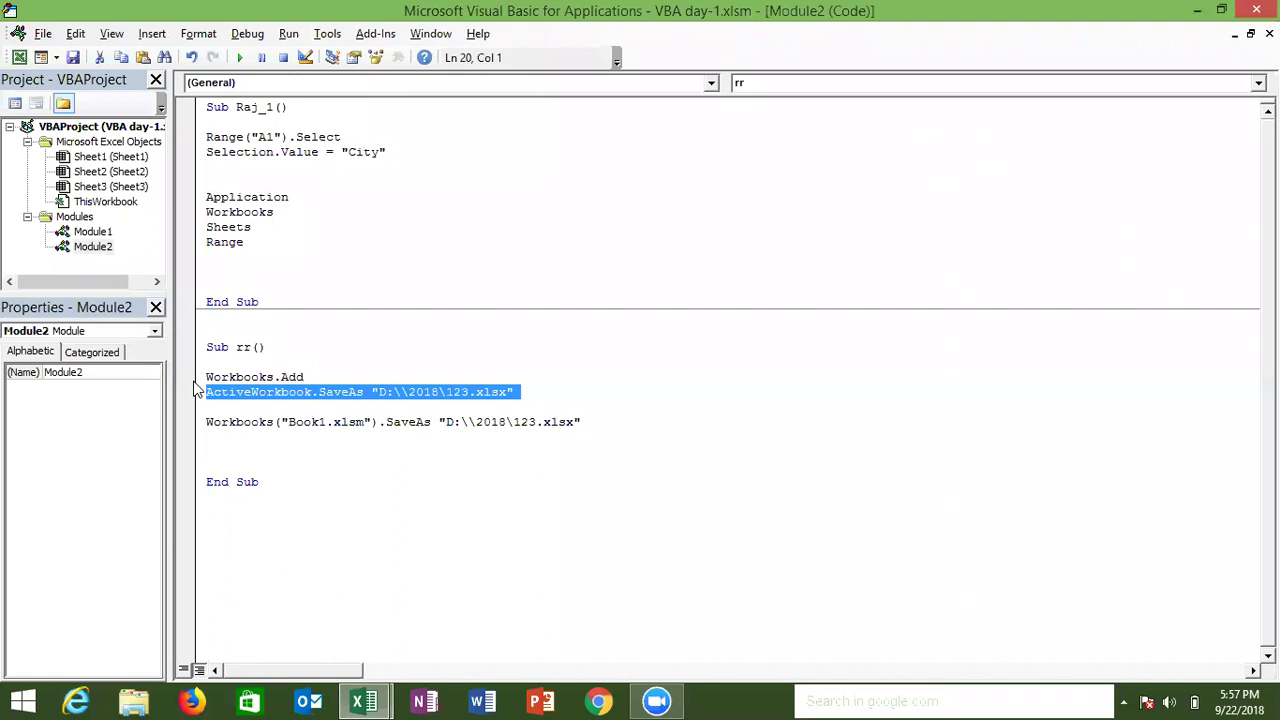
left_click(195, 381)
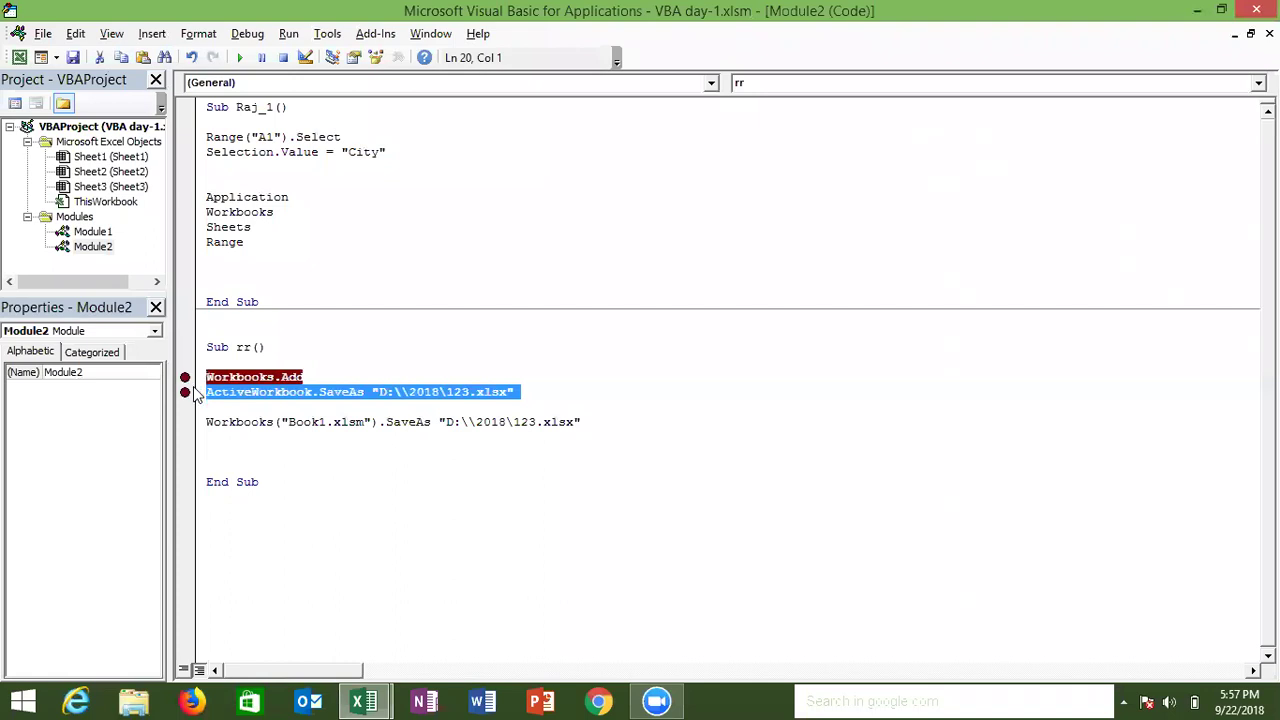
left_click(184, 378)
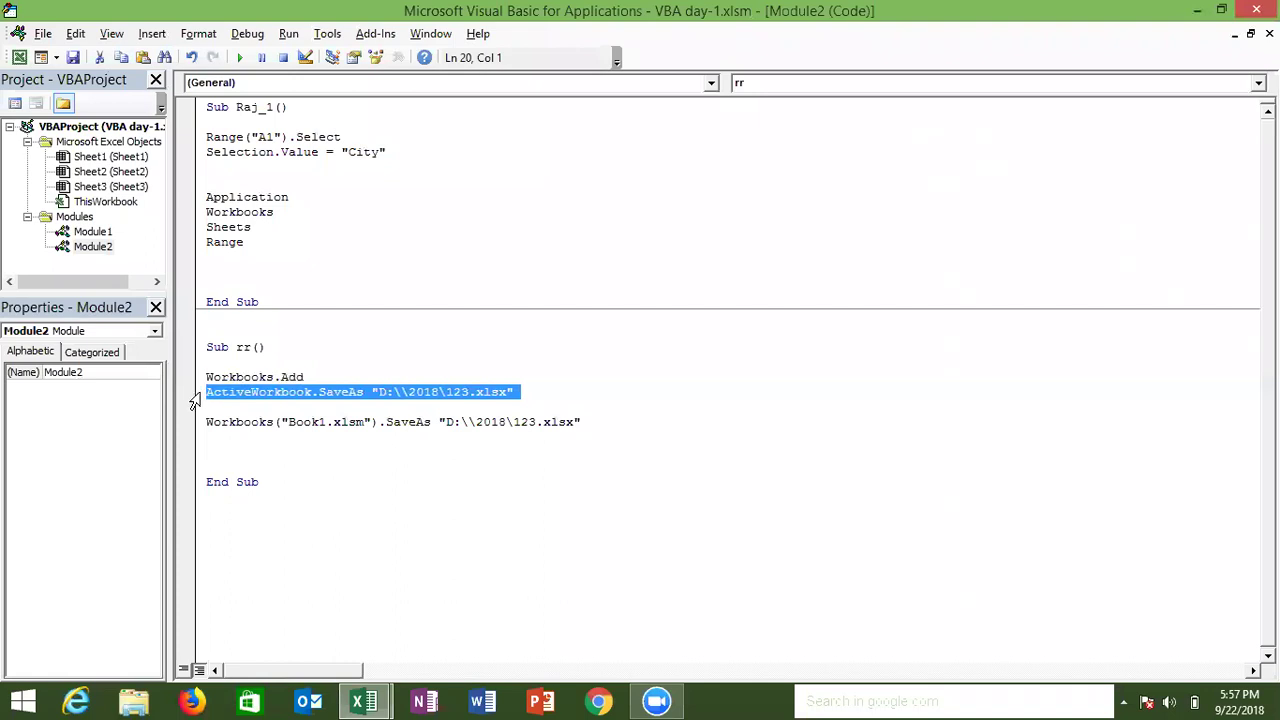
left_click(207, 393)
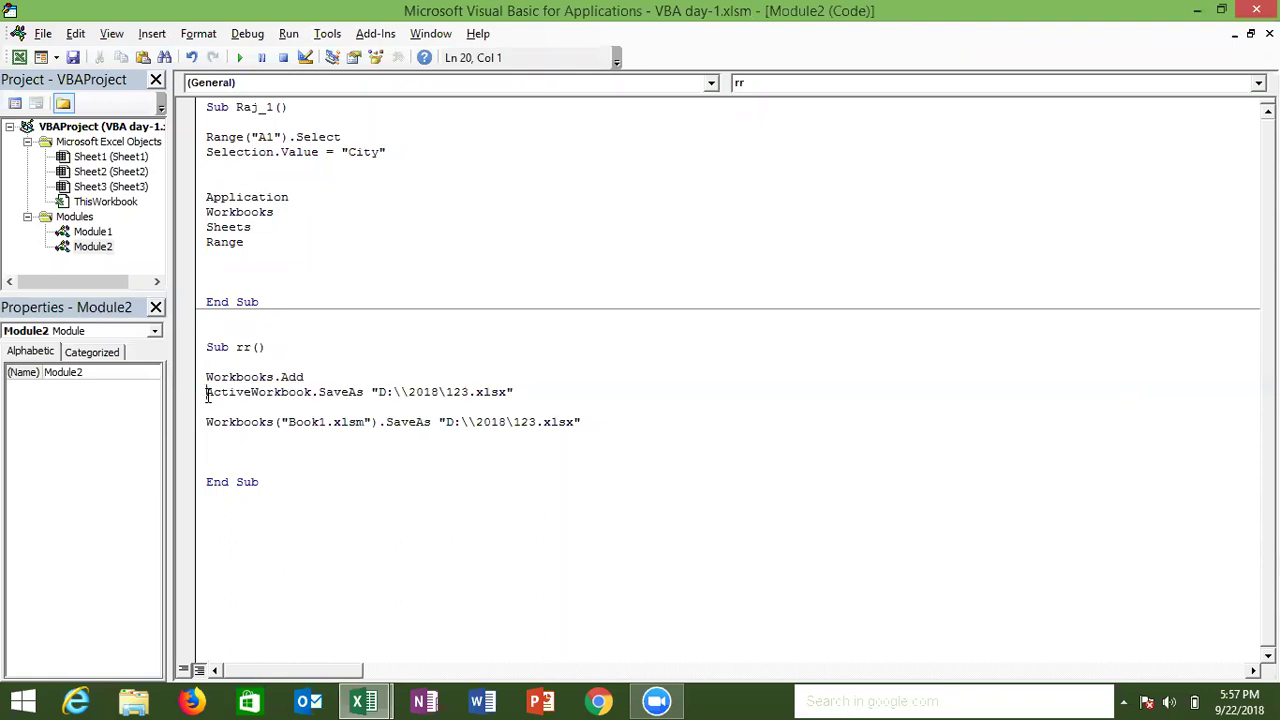
left_click_drag(207, 393, 407, 409)
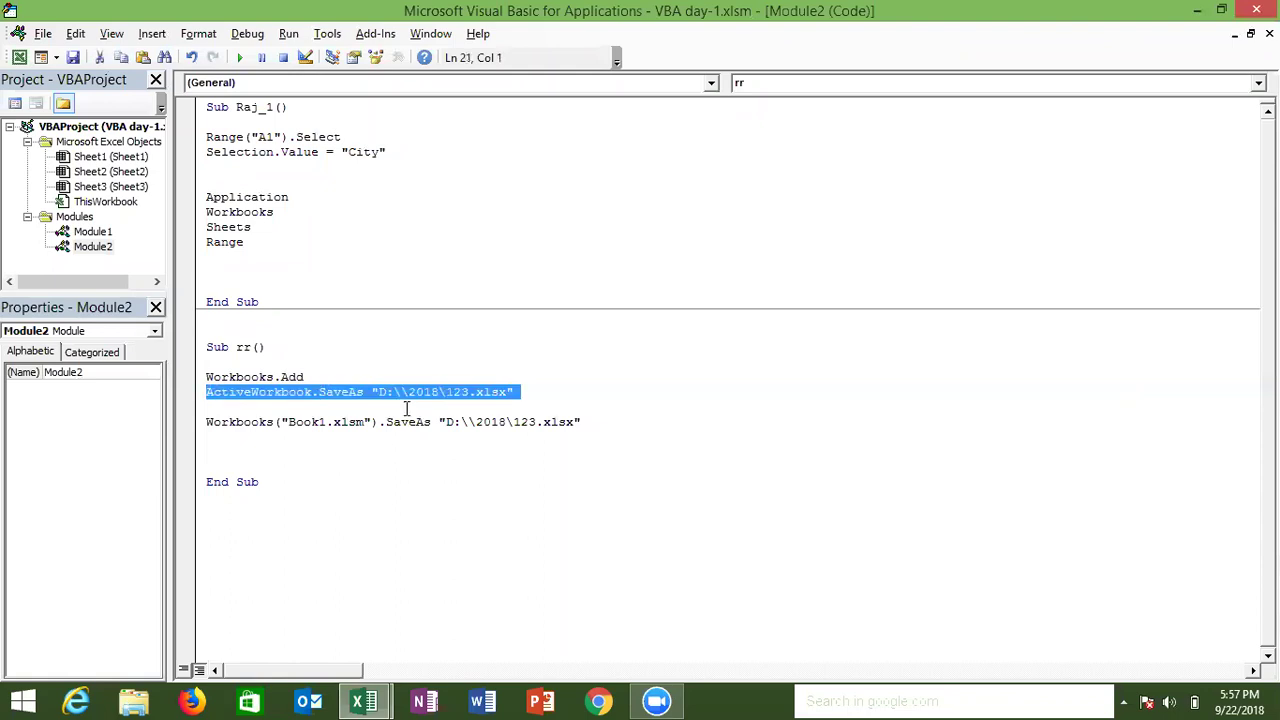
left_click(267, 455)
key("Return")
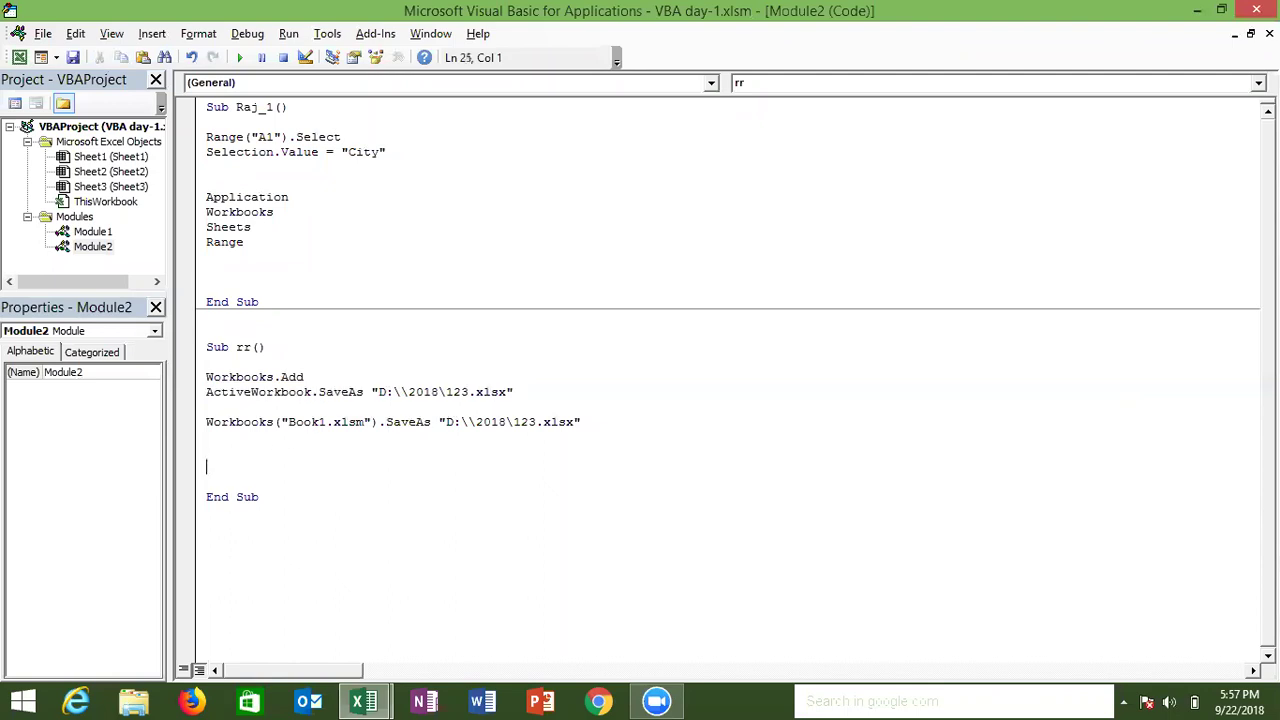
Write Workbooks.Add.SaveAs "D:\\2018\123.xlsx" above End Sub, pasting the path.
type("workbooks.ad")
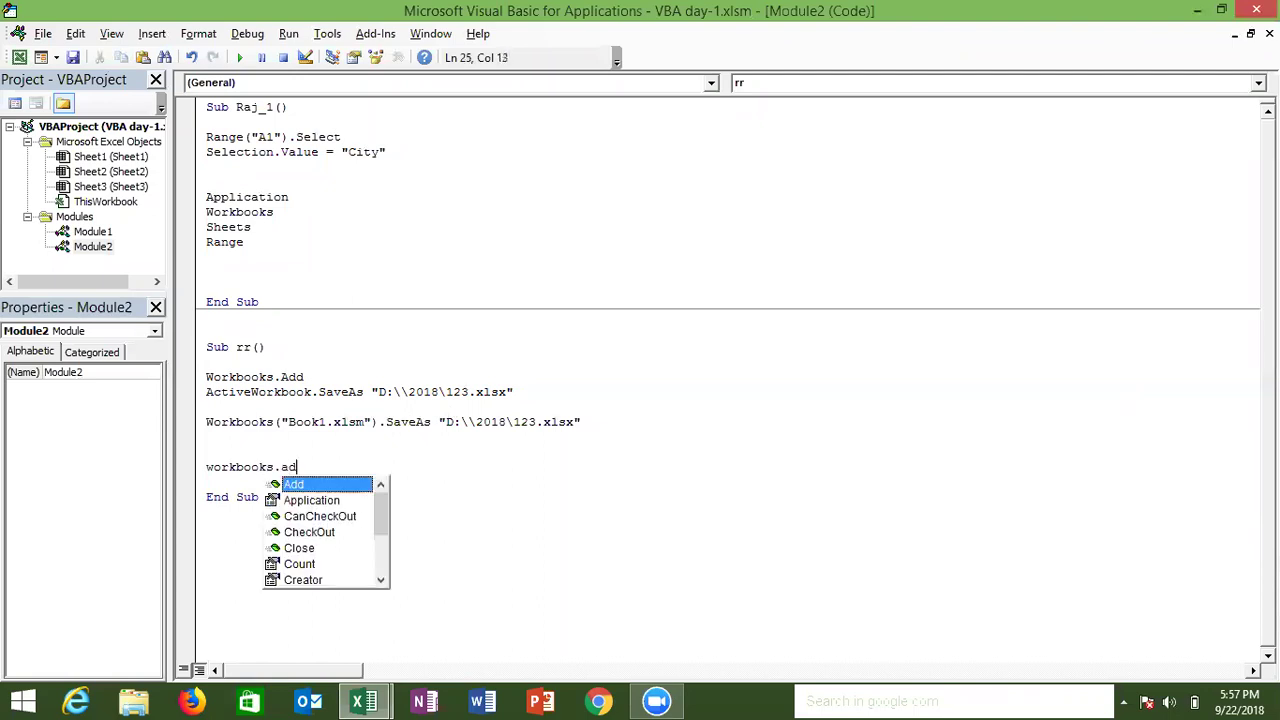
key("Tab")
type(".")
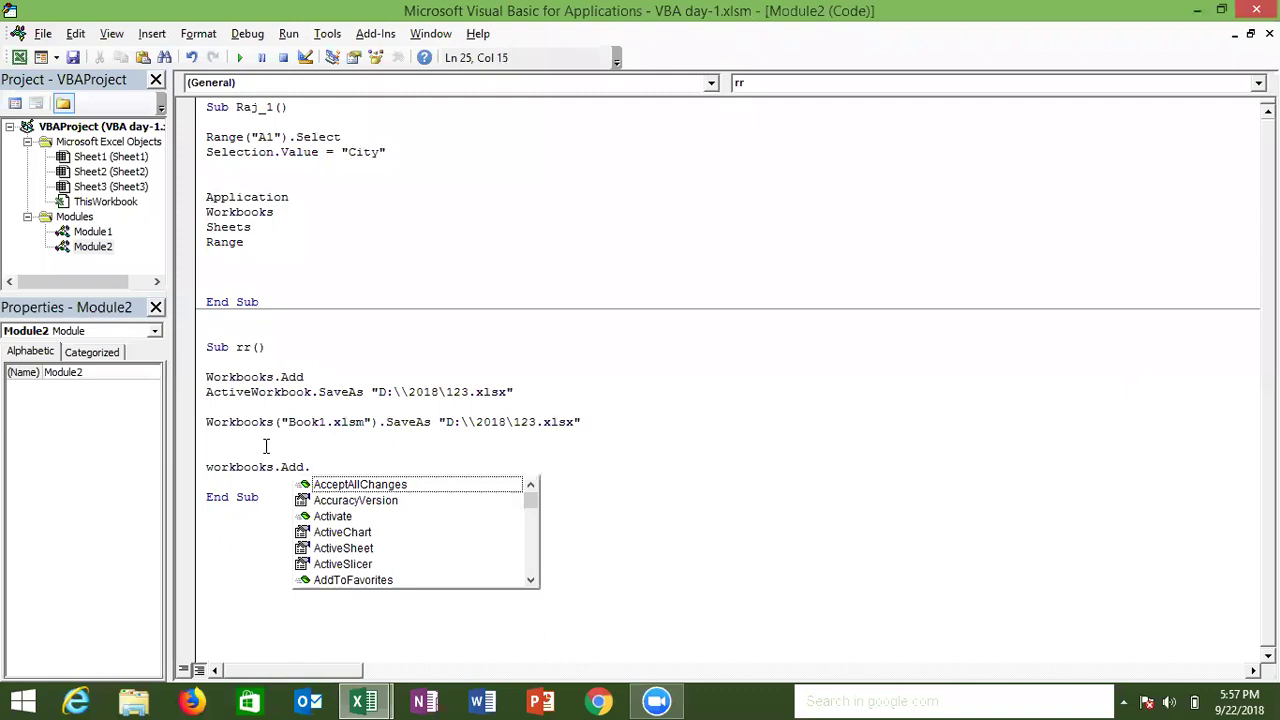
type("s")
type("avea")
key("Tab")
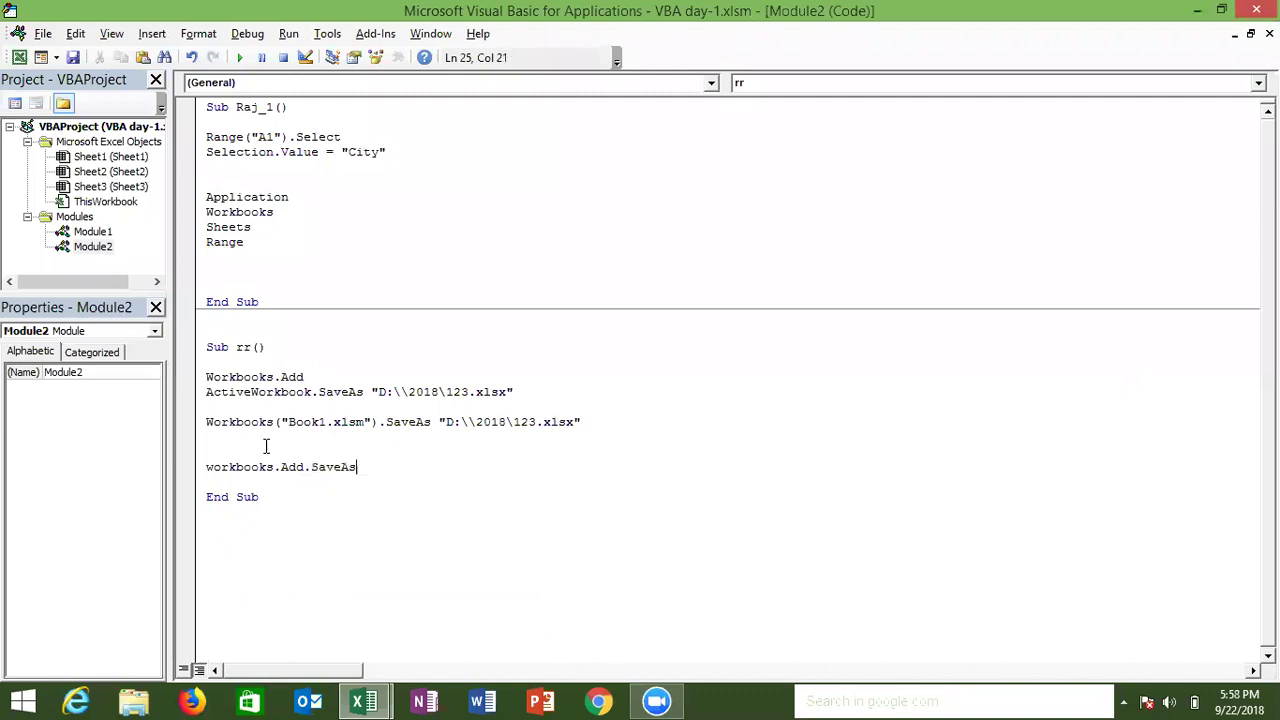
key("ctrl+v")
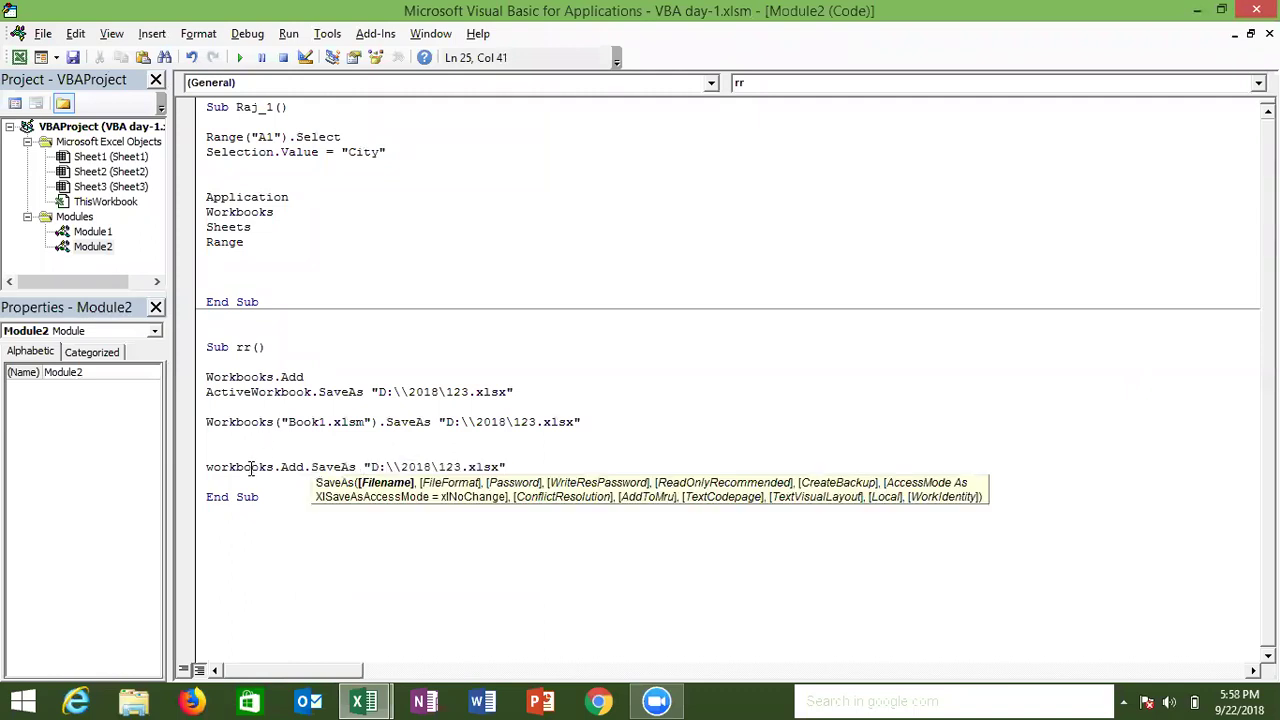
left_click(250, 480)
key("Return")
key("Return")
key("Return")
Review the Workbooks.Add, Book1 and Add.SaveAs lines one by one, then add two blank lines.
key("Up")
key("Up")
key("Up")
key("Down")
key("Down")
key("shift+Down")
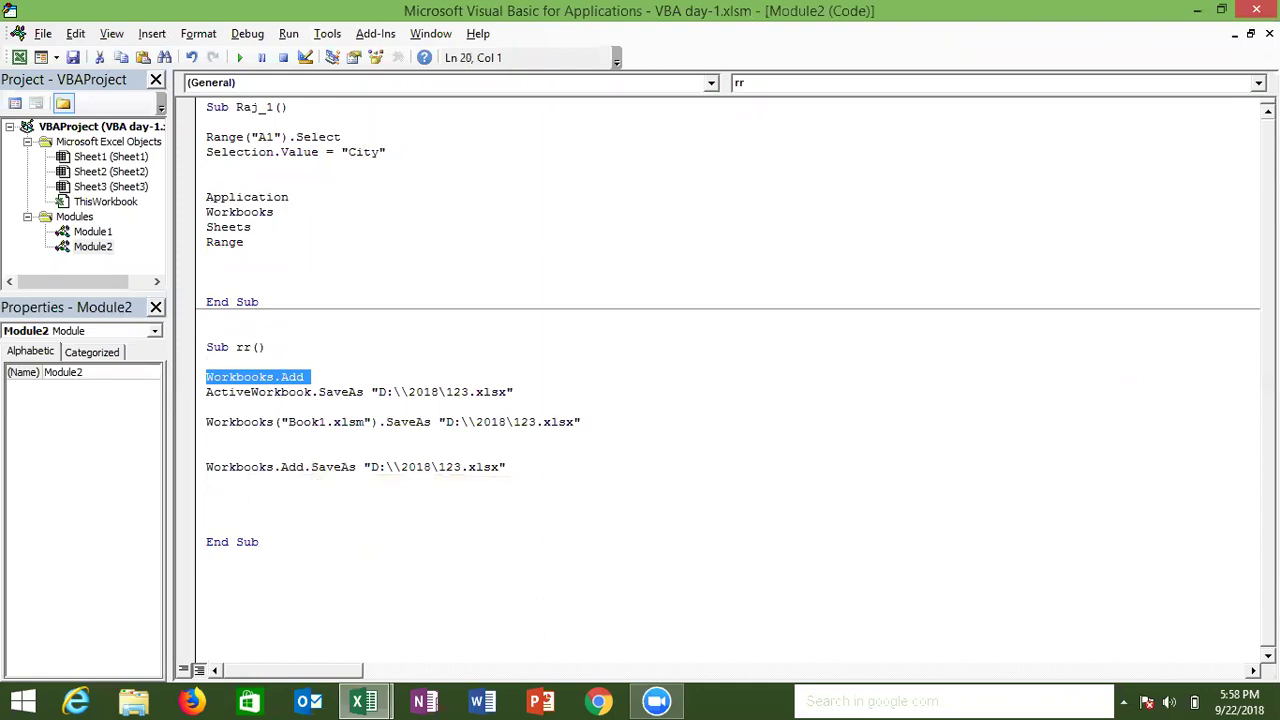
key("Right")
key("shift+Down")
key("Down")
key("shift+Down")
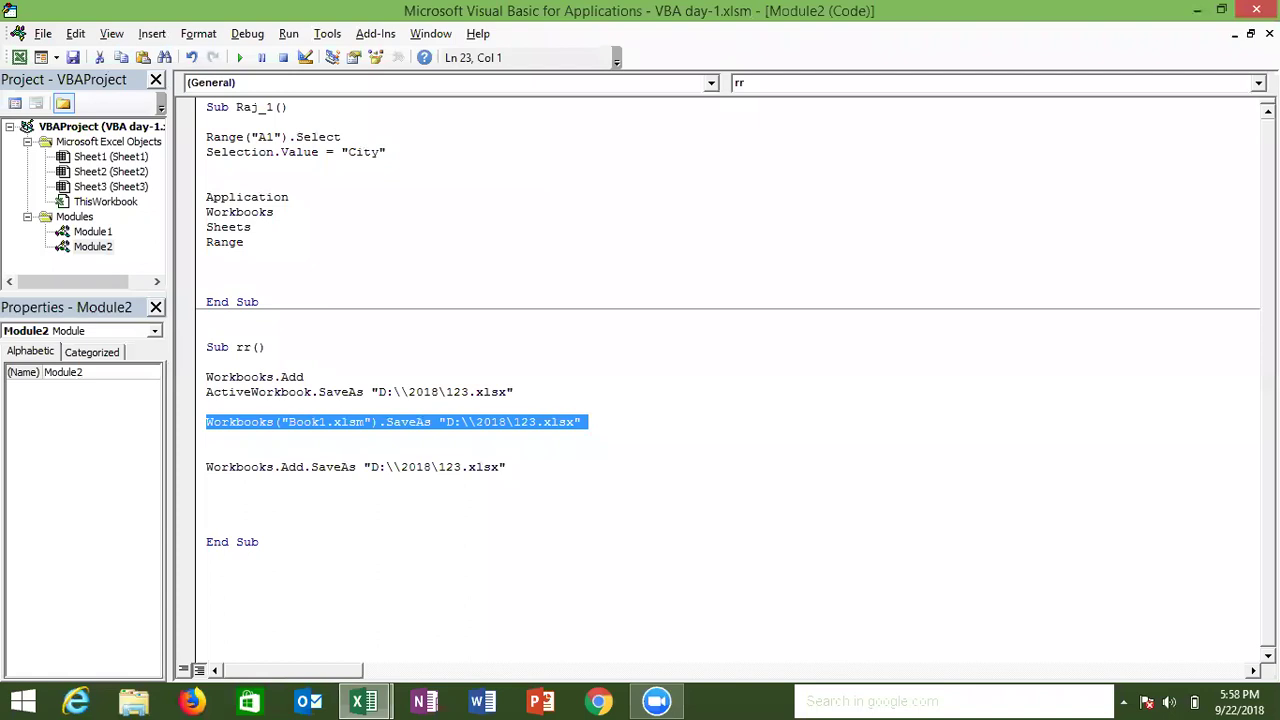
key("Down")
key("Down")
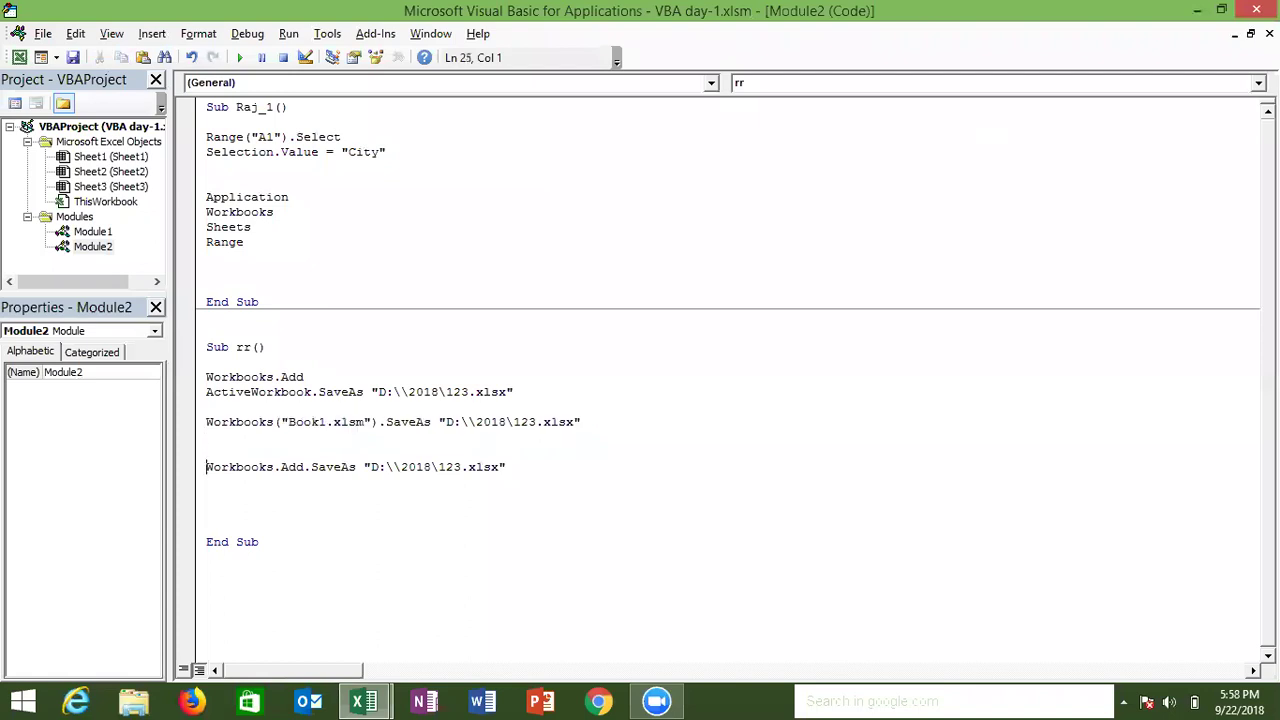
key("shift+Down")
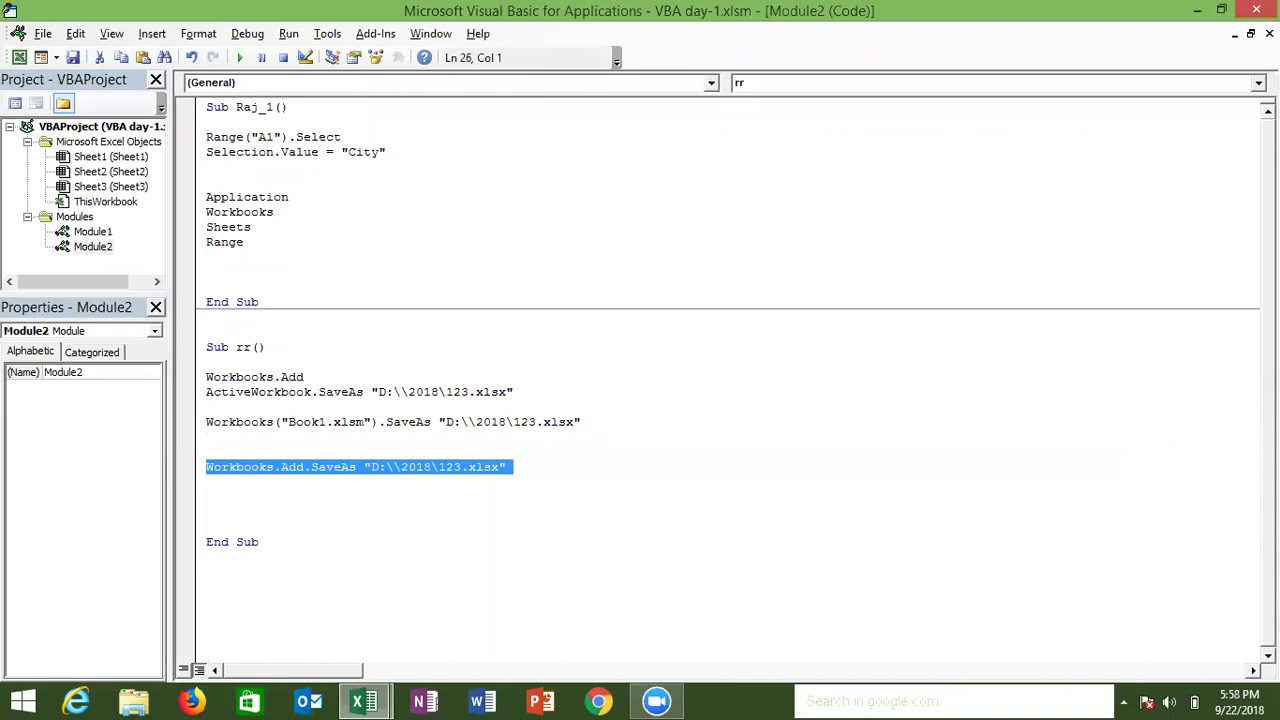
left_click(207, 482)
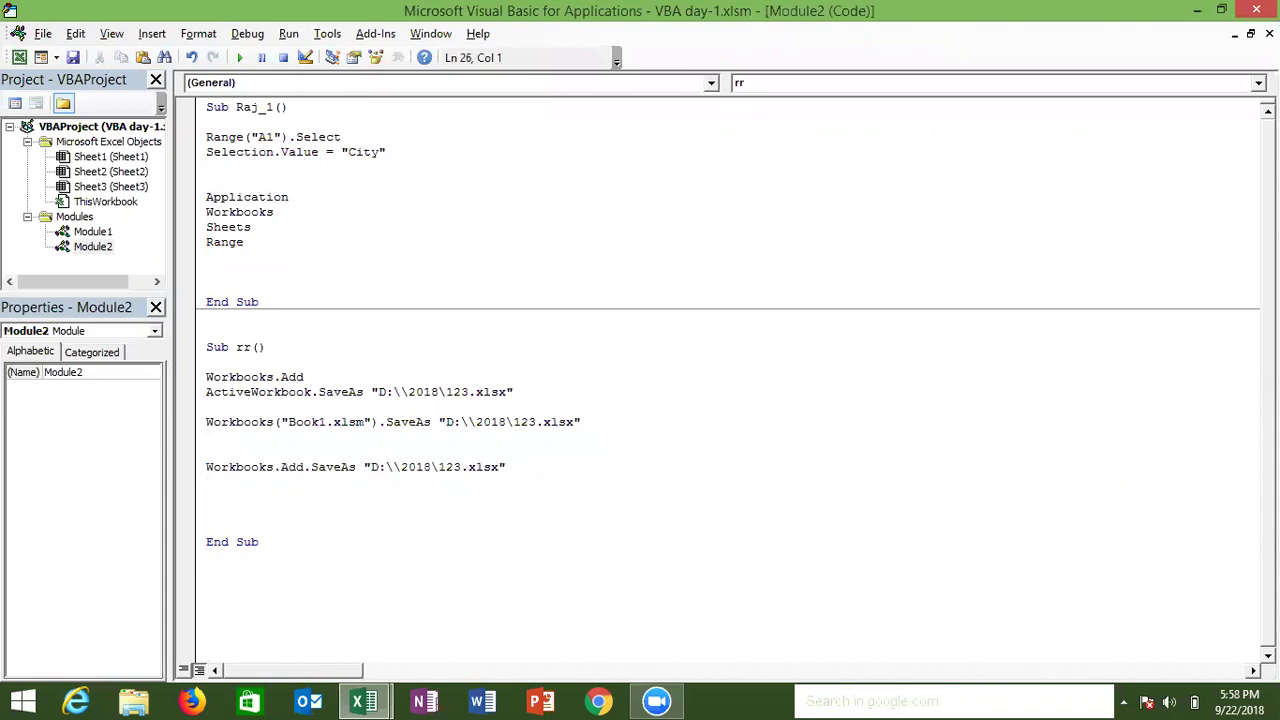
key("Return")
key("Return")
Write Workbooks.Open "D:\\2018\123.xlsx" on line 28, pasting the path.
key("Up")
key("Up")
left_click(206, 511)
type("workbooks")
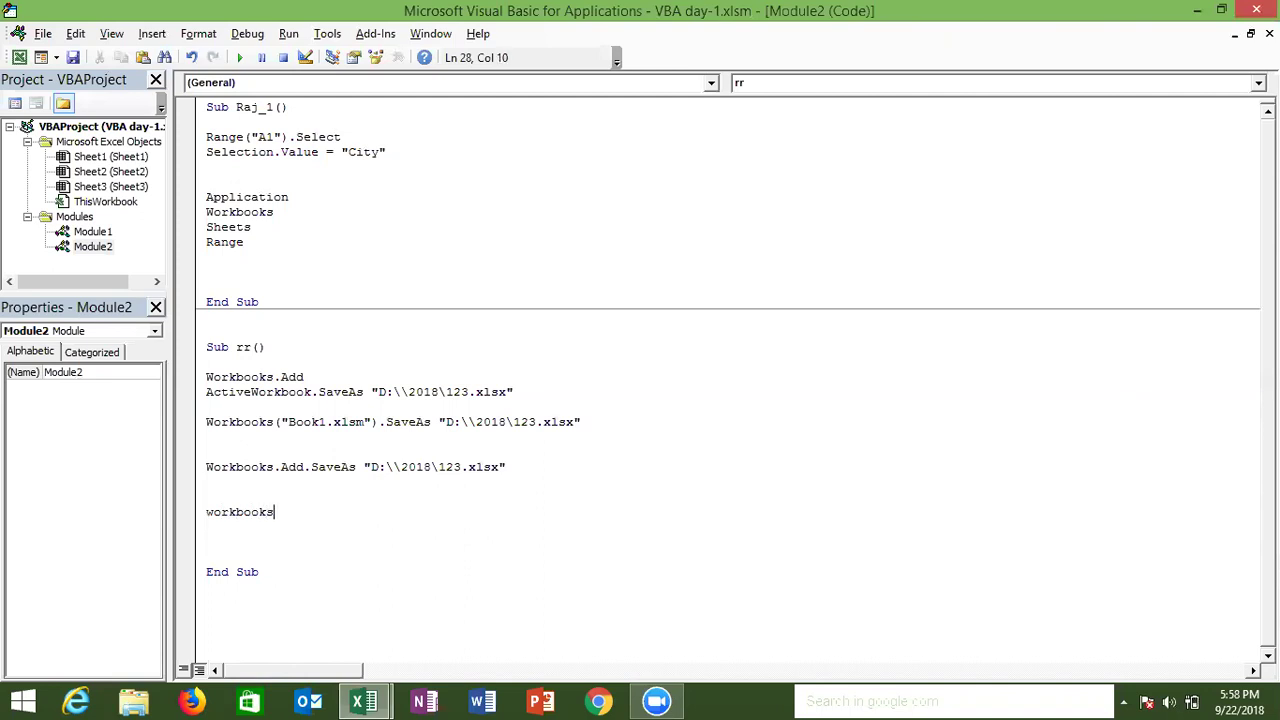
type(".op")
key("Tab")
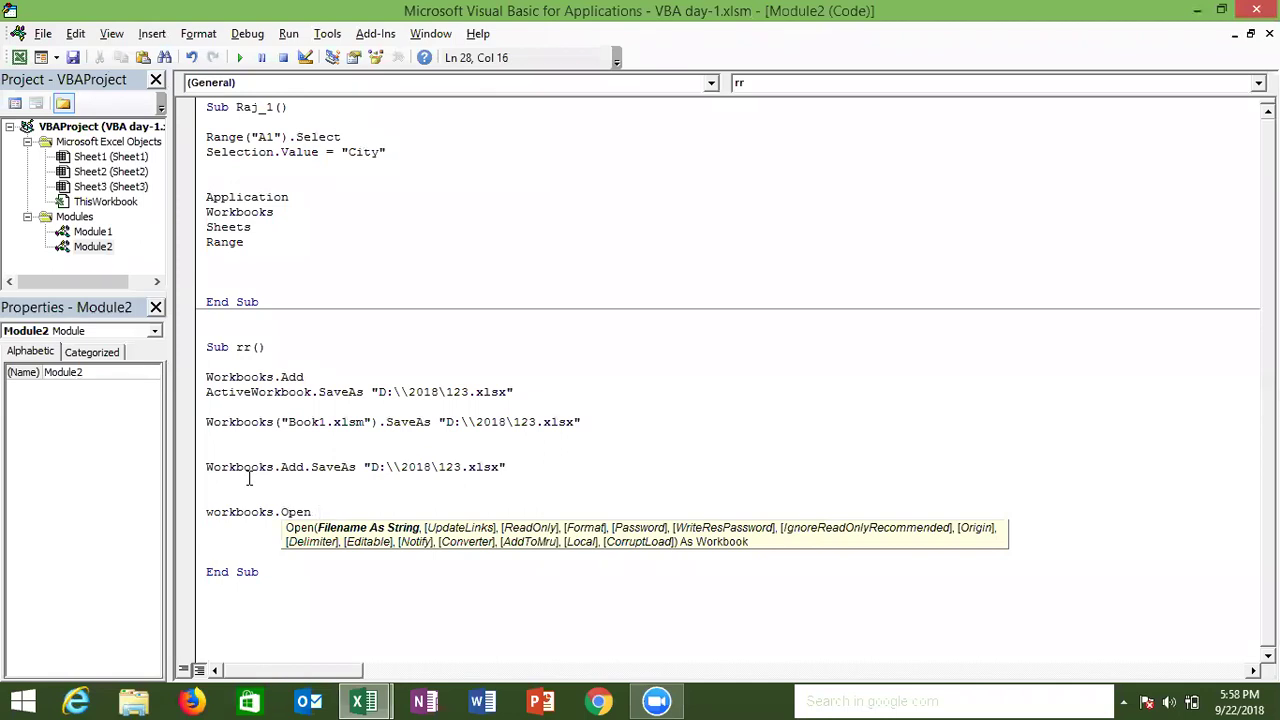
double_click(256, 424)
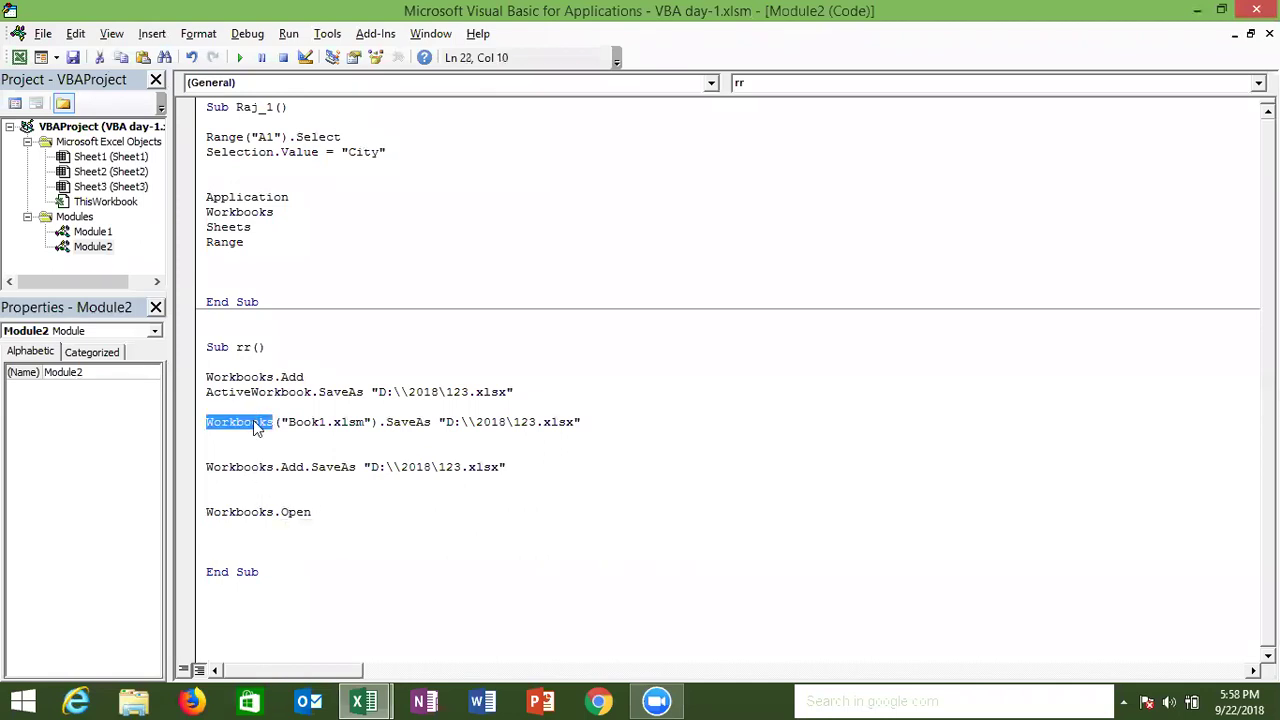
double_click(308, 424)
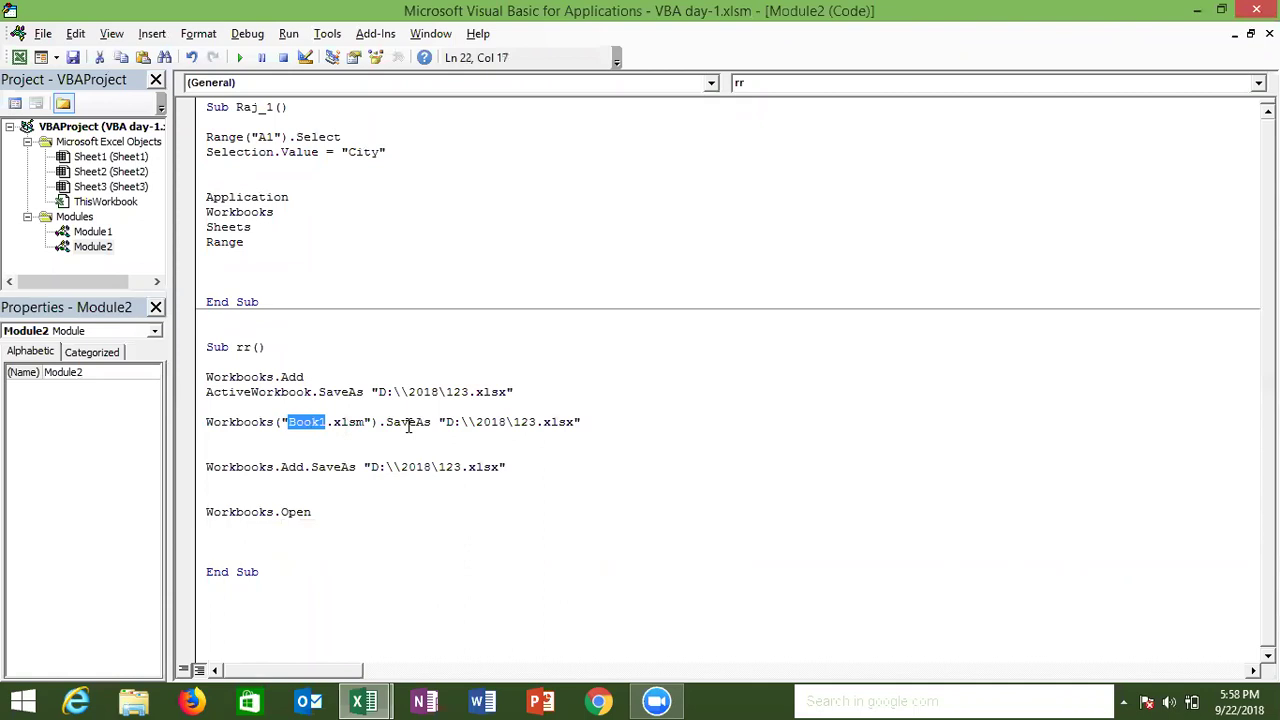
double_click(408, 424)
double_click(449, 422)
double_click(258, 513)
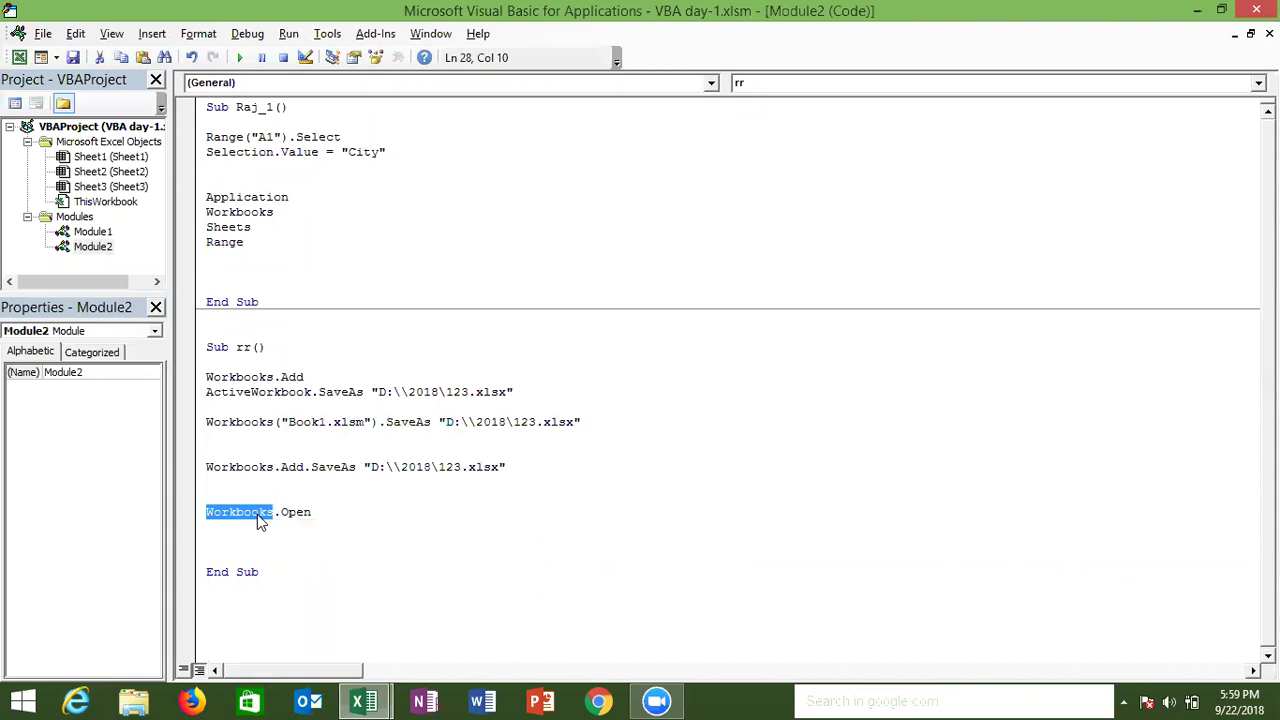
left_click(322, 513)
key("ctrl+v")
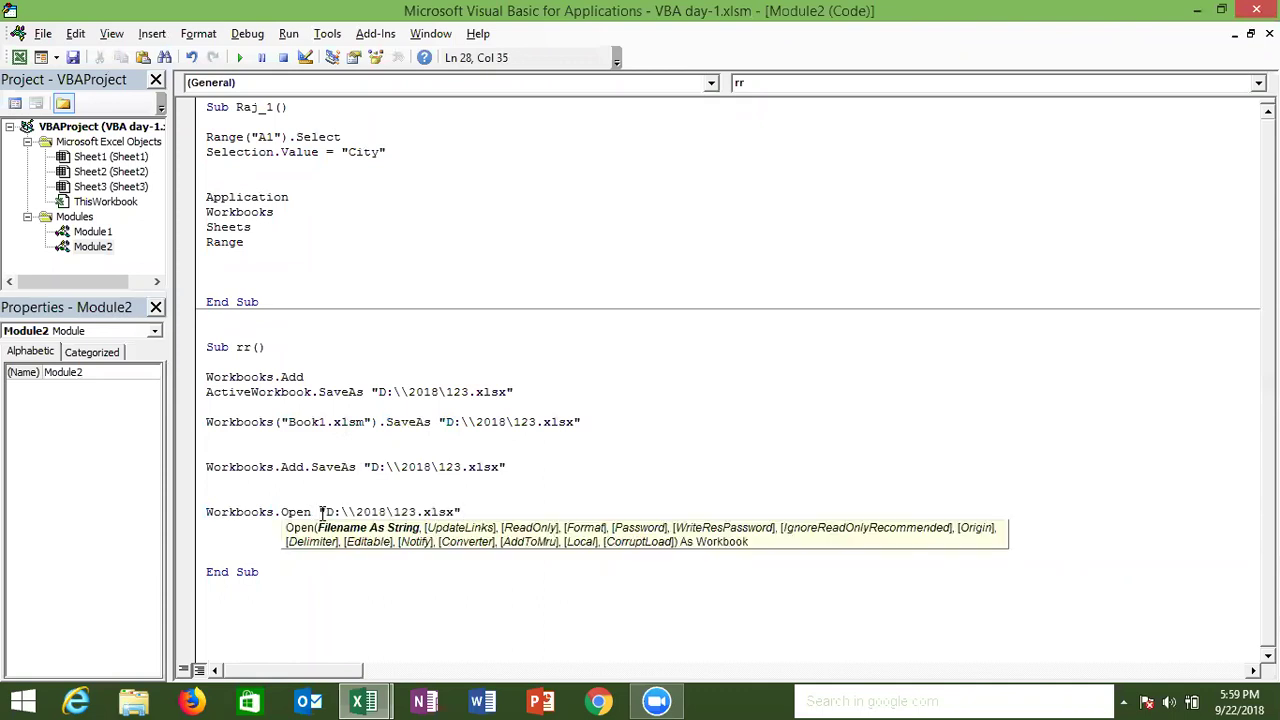
left_click(262, 530)
key("Return")
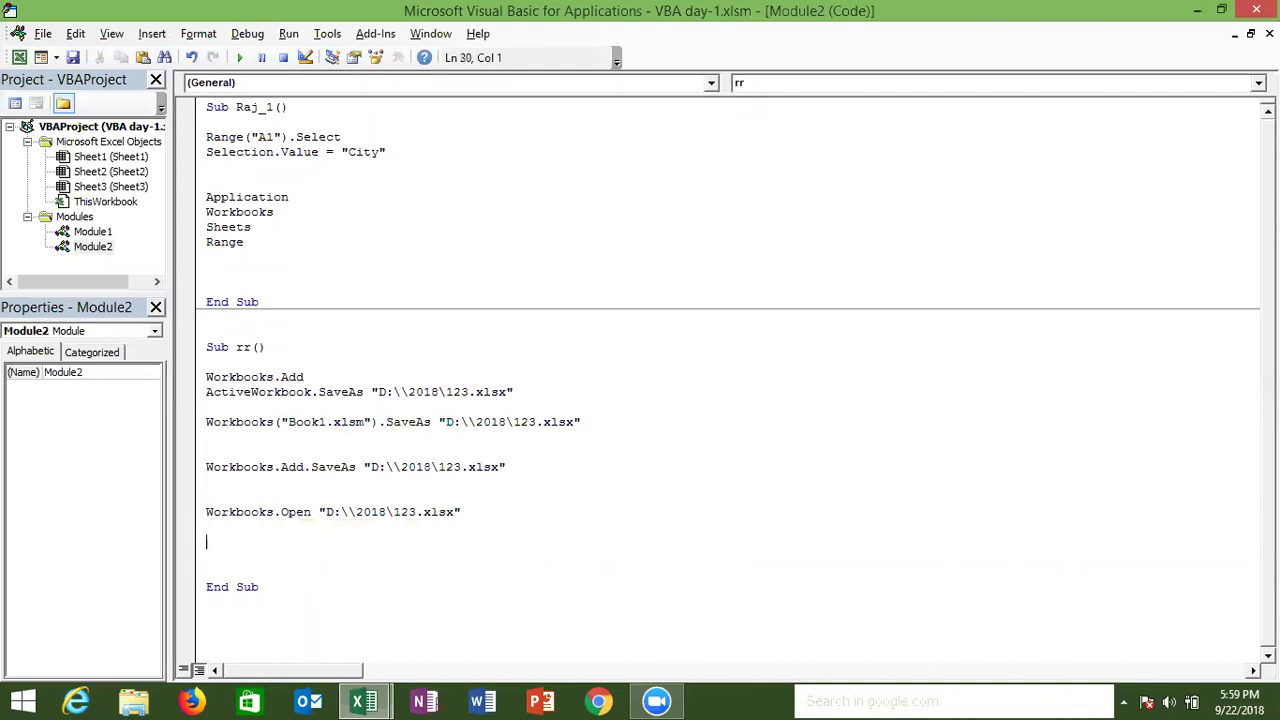
Show parameter info for Workbooks.Open and add password values as comma-separated positional arguments.
left_click(282, 422)
left_click(257, 513)
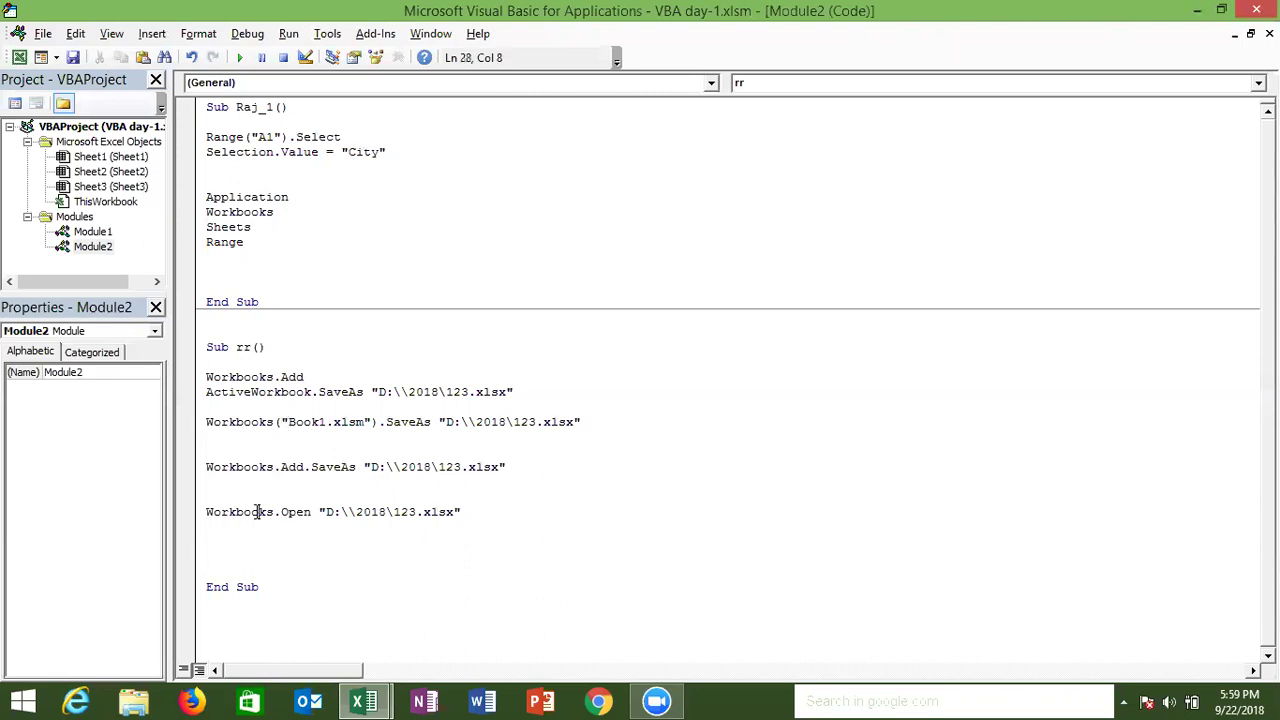
left_click(466, 513)
key("ctrl+i")
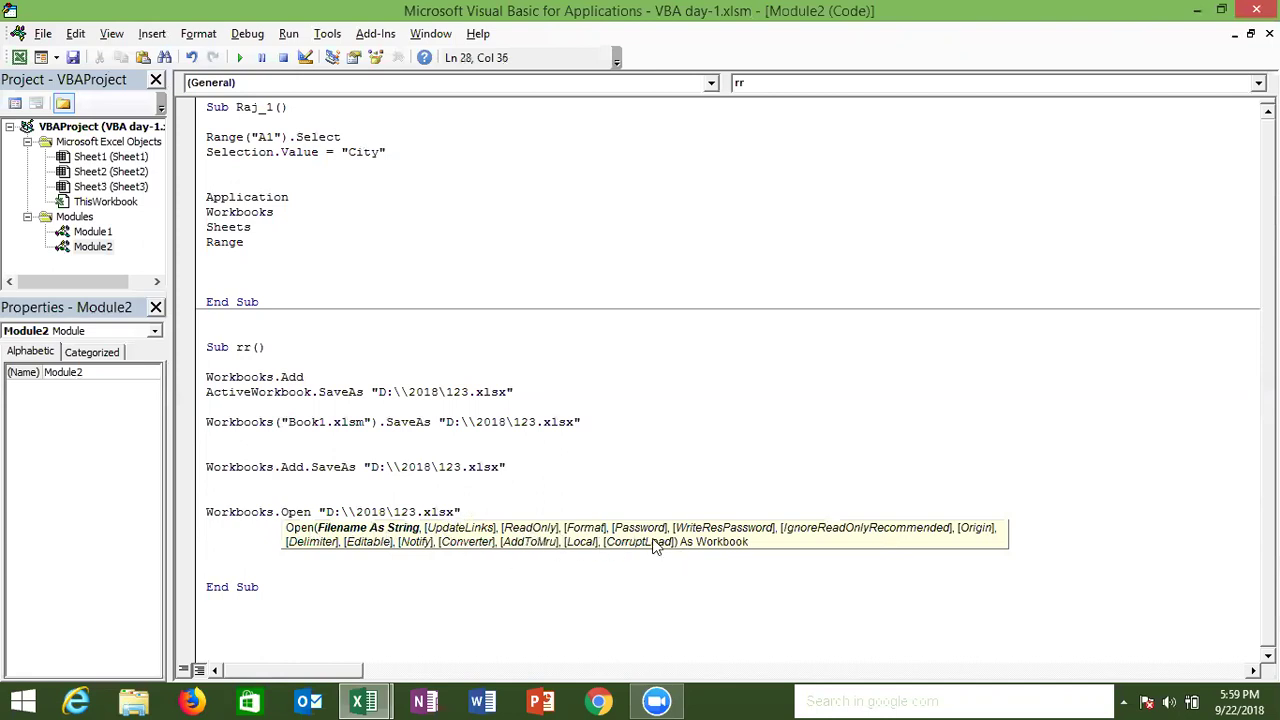
type(",")
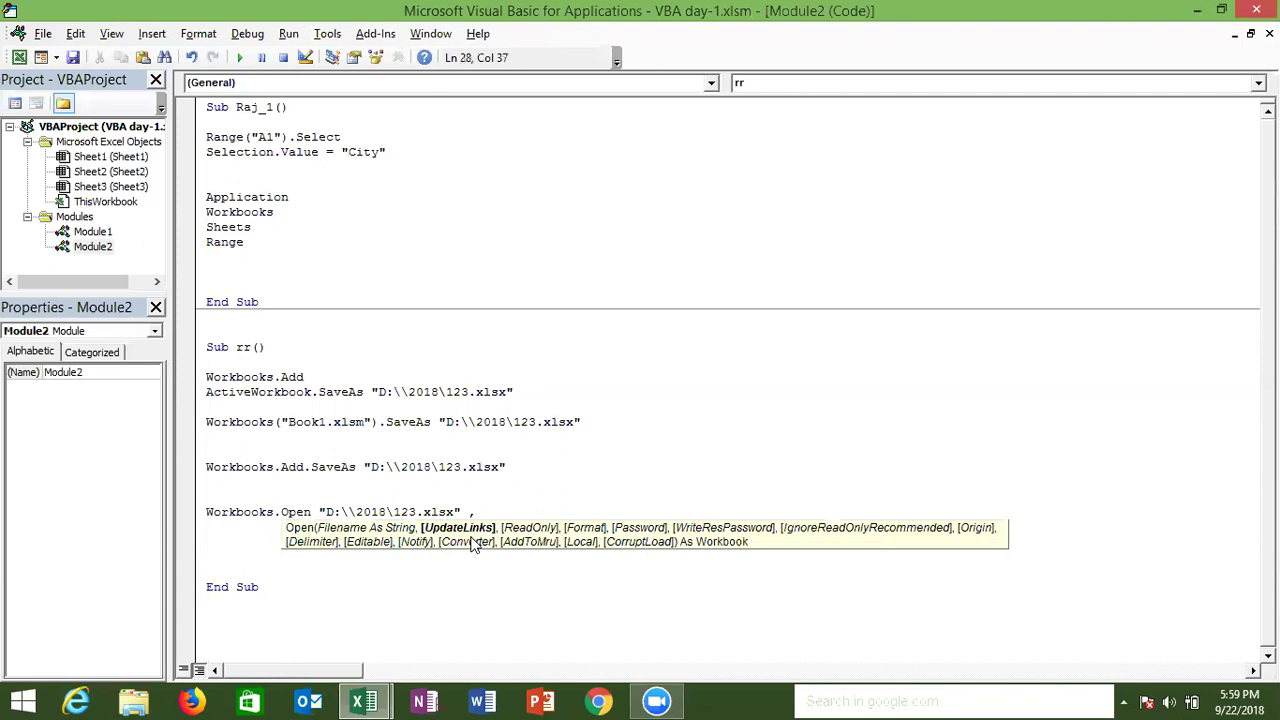
type(",")
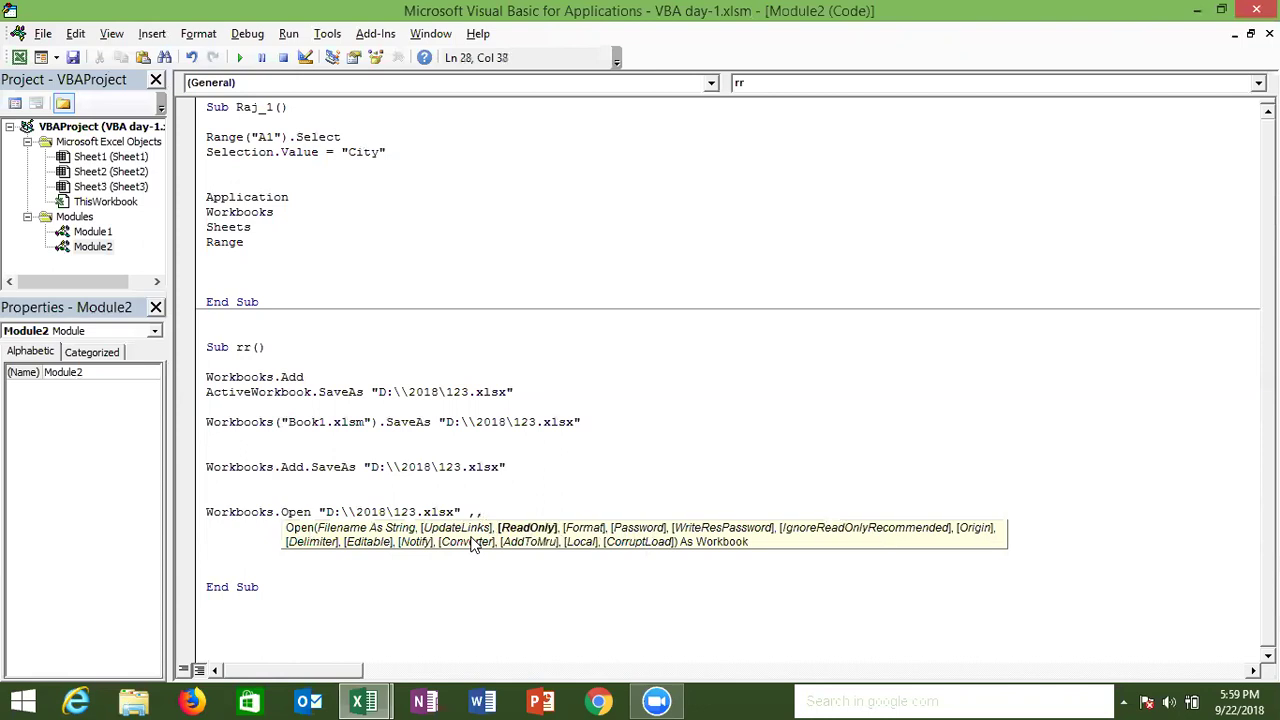
type(",,")
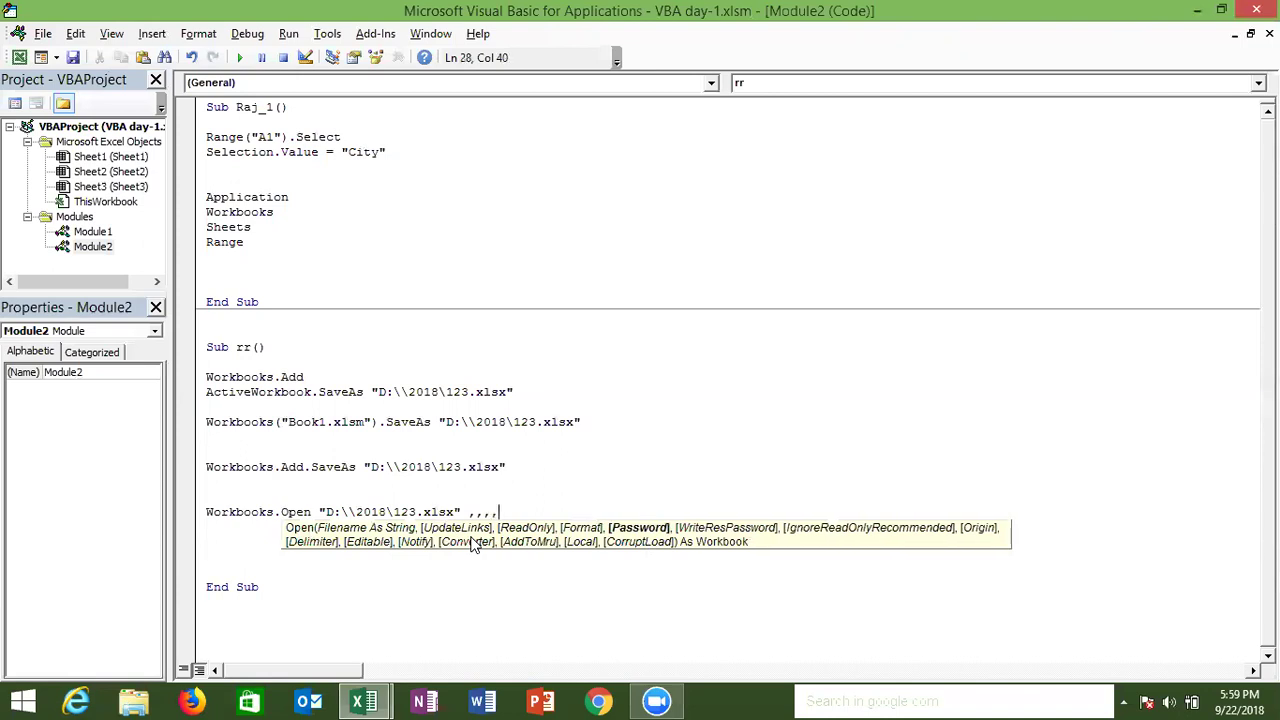
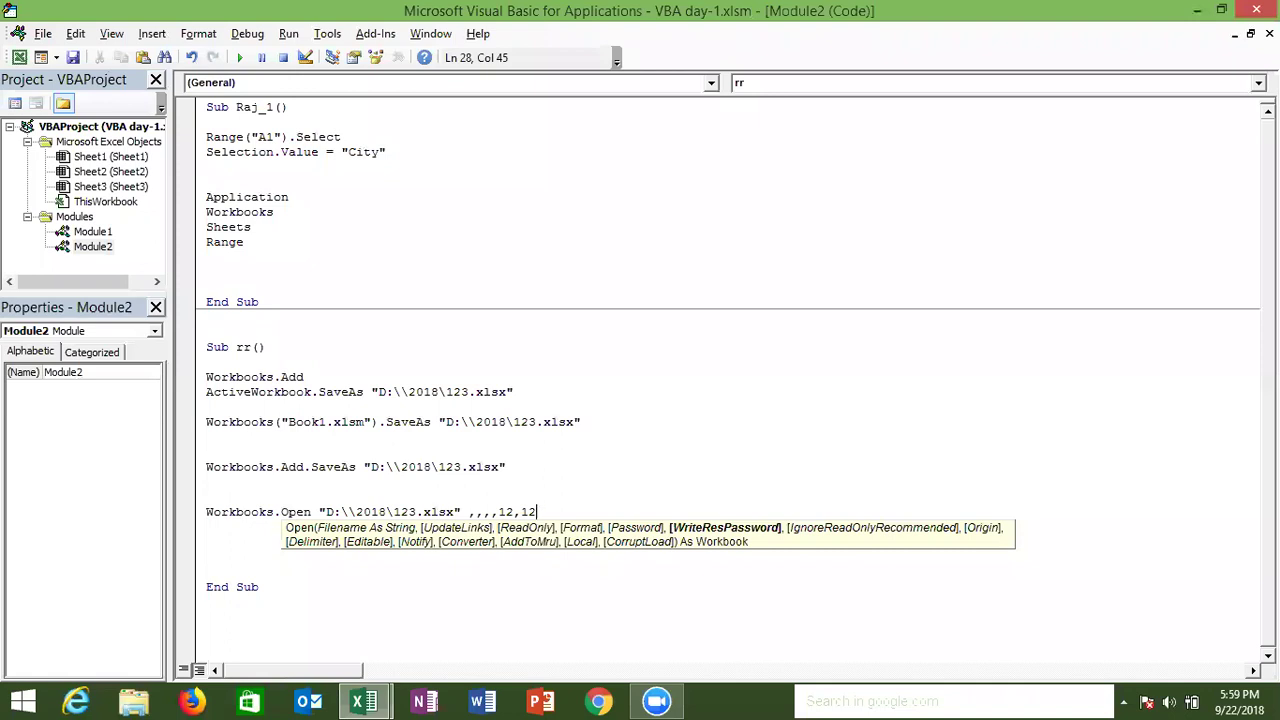
type("2")
key("BackSpace")
type("3")
Replace the commas with Filename:= before the path and a Password:= argument after it.
key("BackSpace")
key("BackSpace")
key("BackSpace")
key("BackSpace")
key("BackSpace")
key("BackSpace")
key("BackSpace")
key("BackSpace")
key("BackSpace")
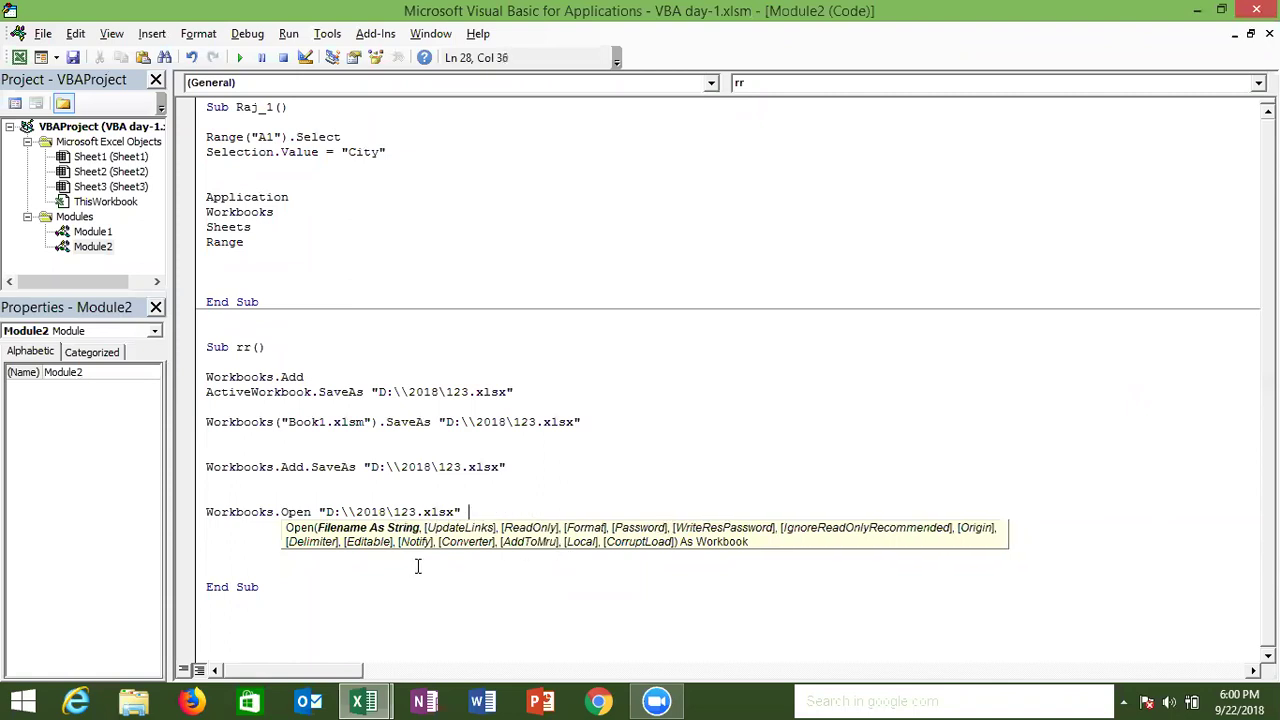
left_click(320, 512)
type("file")
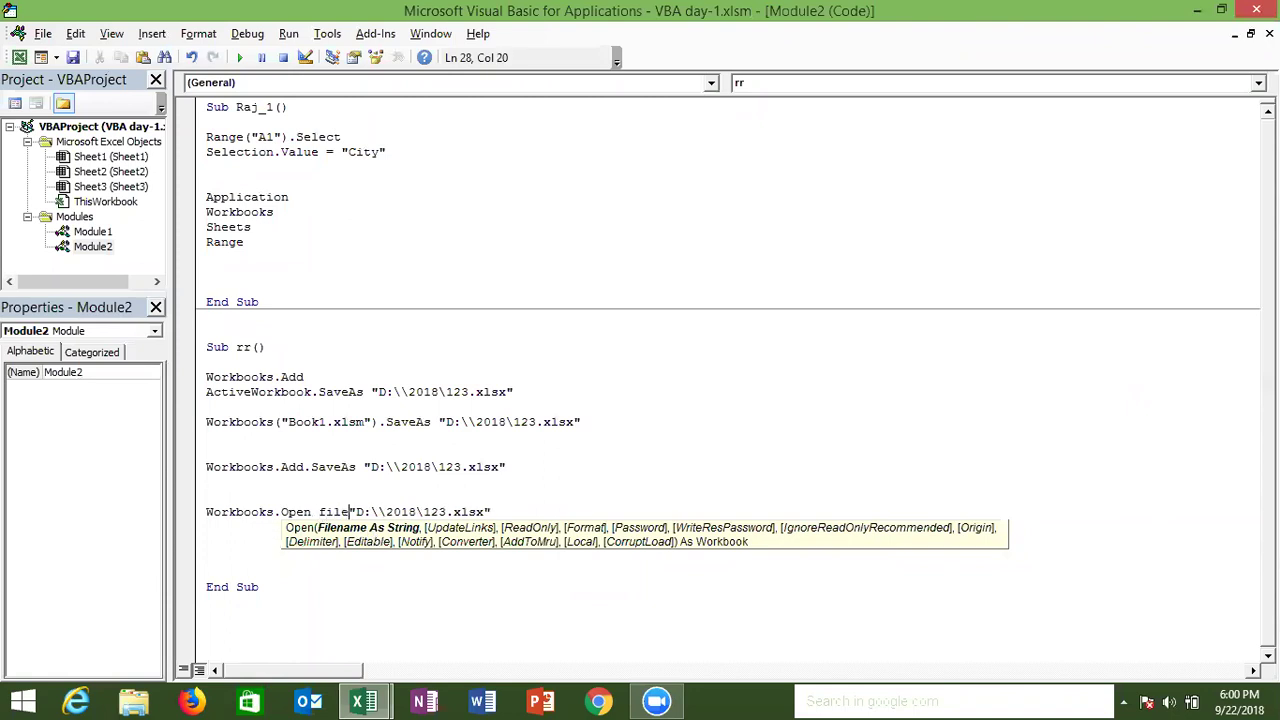
type("name:=")
left_click(540, 511)
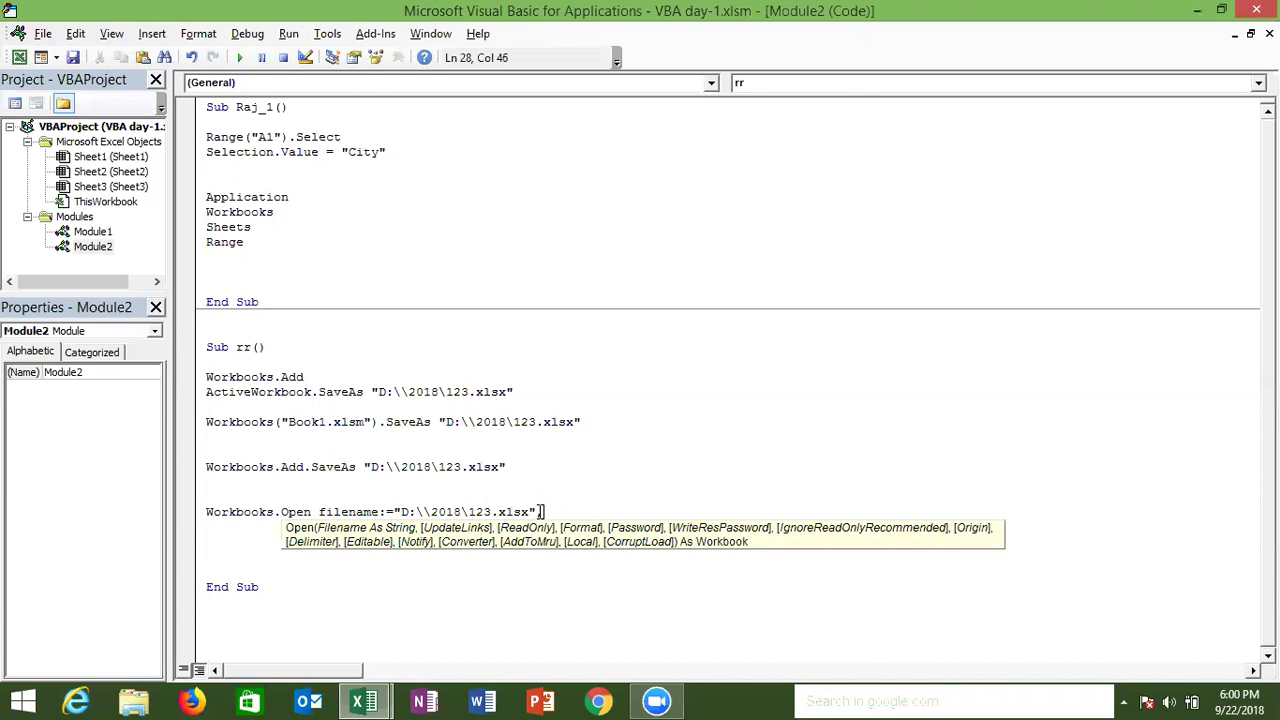
type(",password")
type(":=")
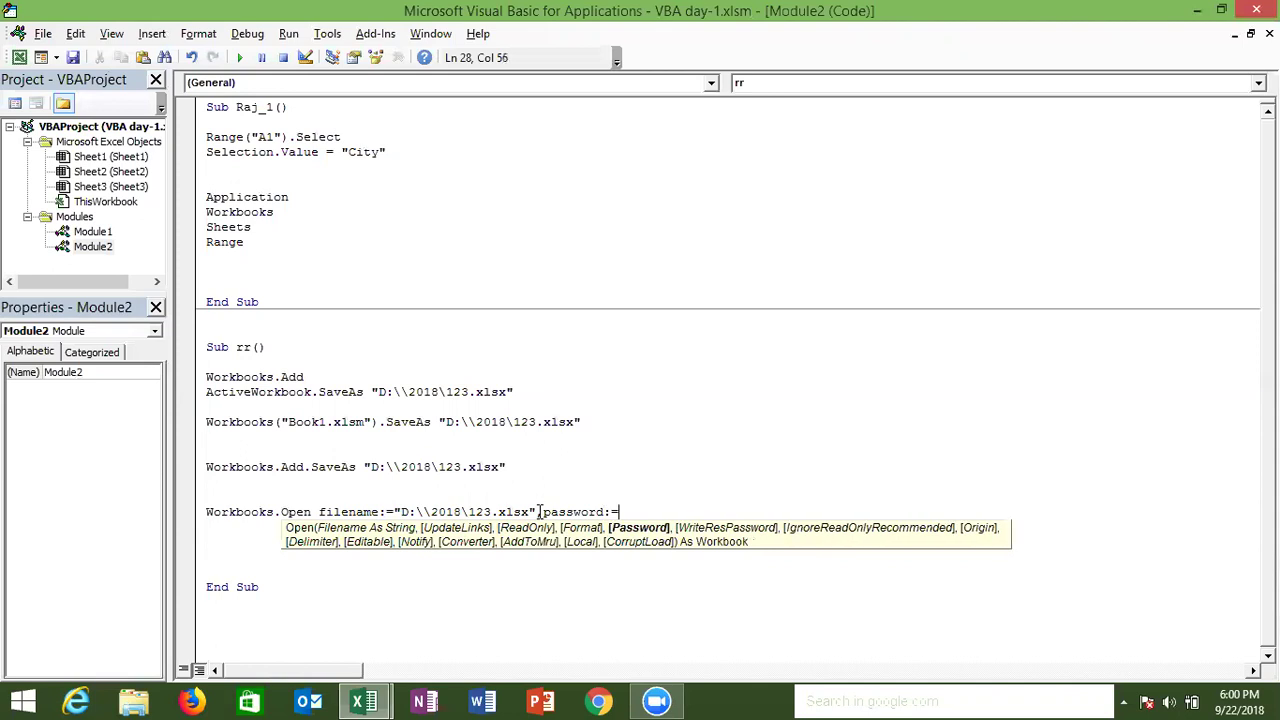
key("Return")
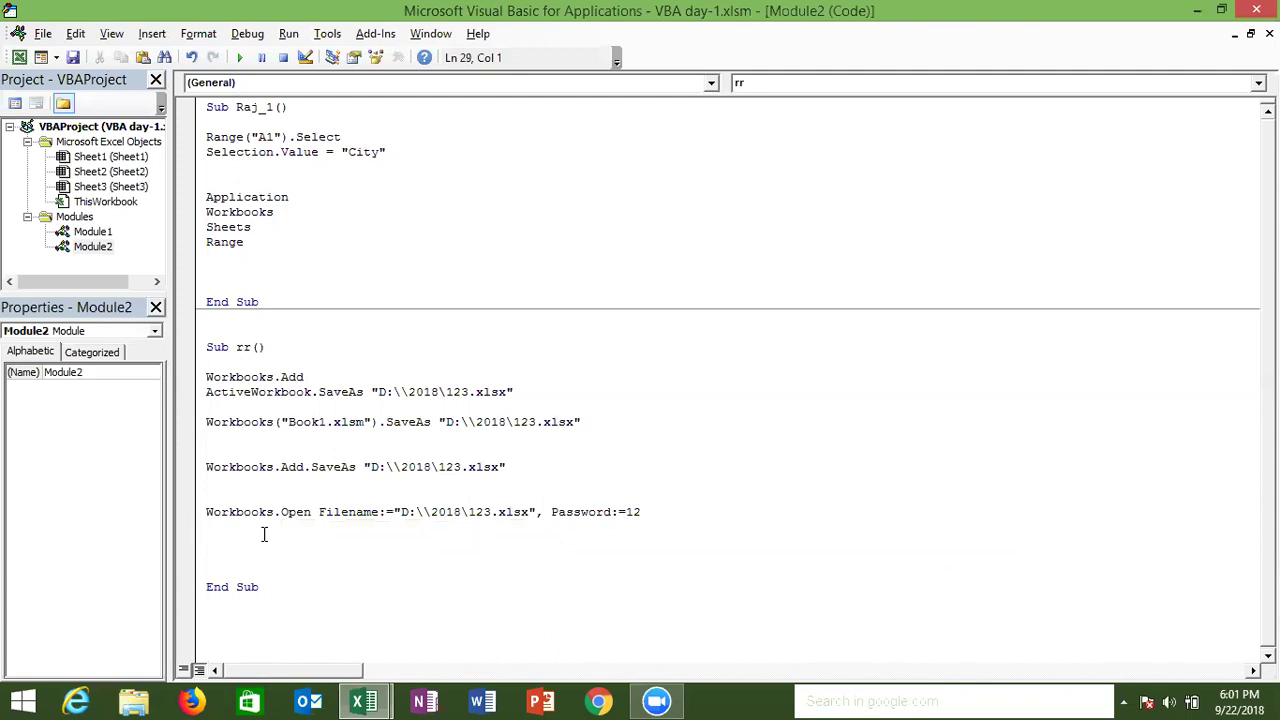
key("Return")
Switch from Book5 to the VBA day-1 workbook via the taskbar, then back to the code editor.
left_click(206, 572)
key("Up")
key("Up")
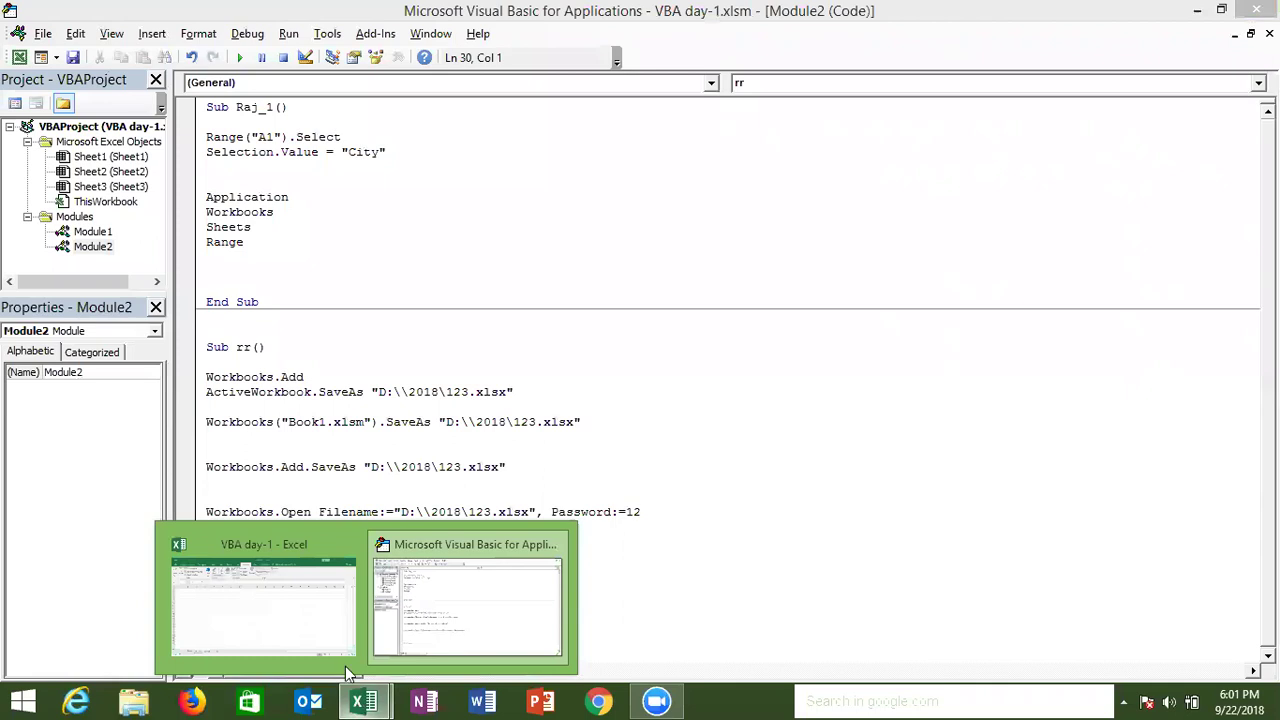
mouse_move(363, 701)
left_click(340, 660)
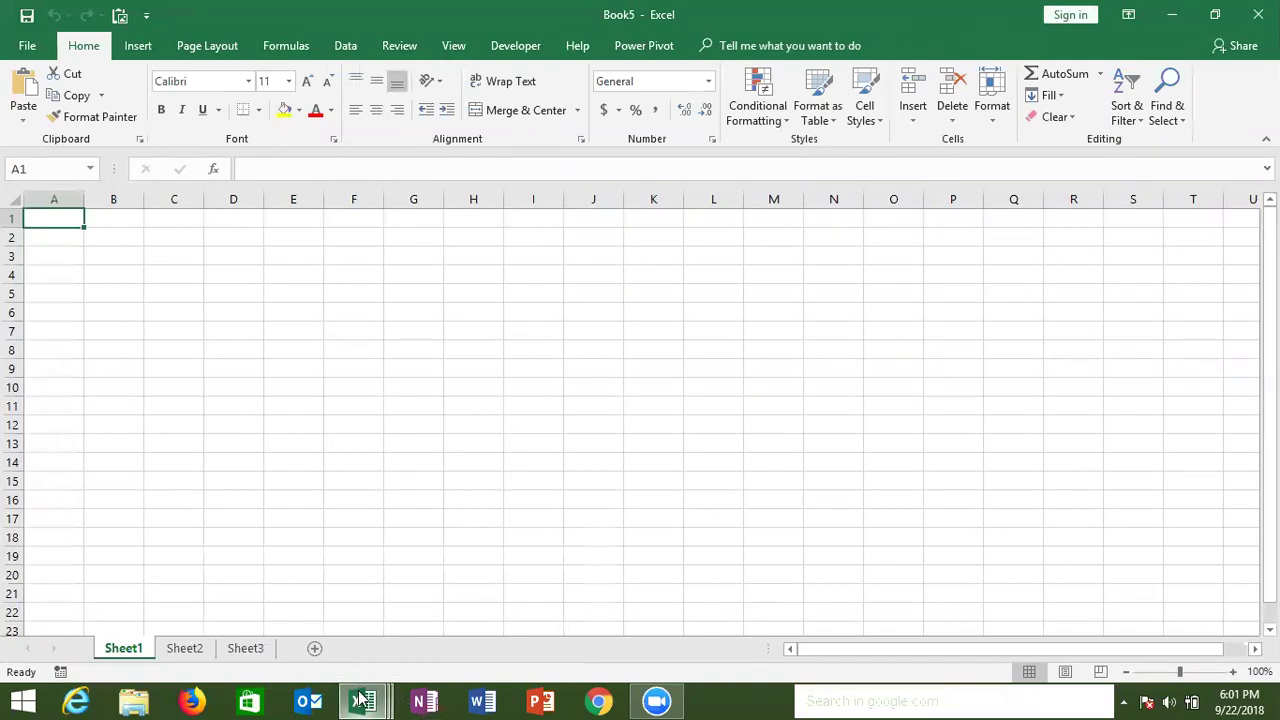
left_click(212, 602)
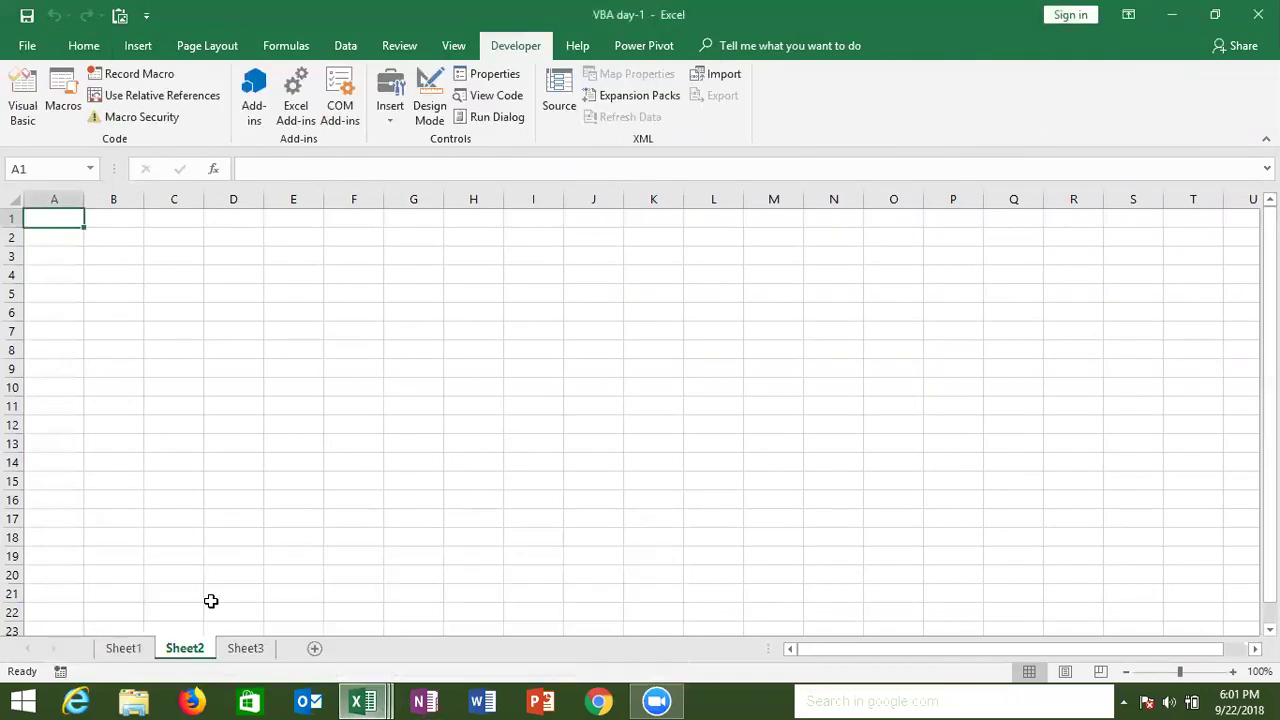
left_click(381, 700)
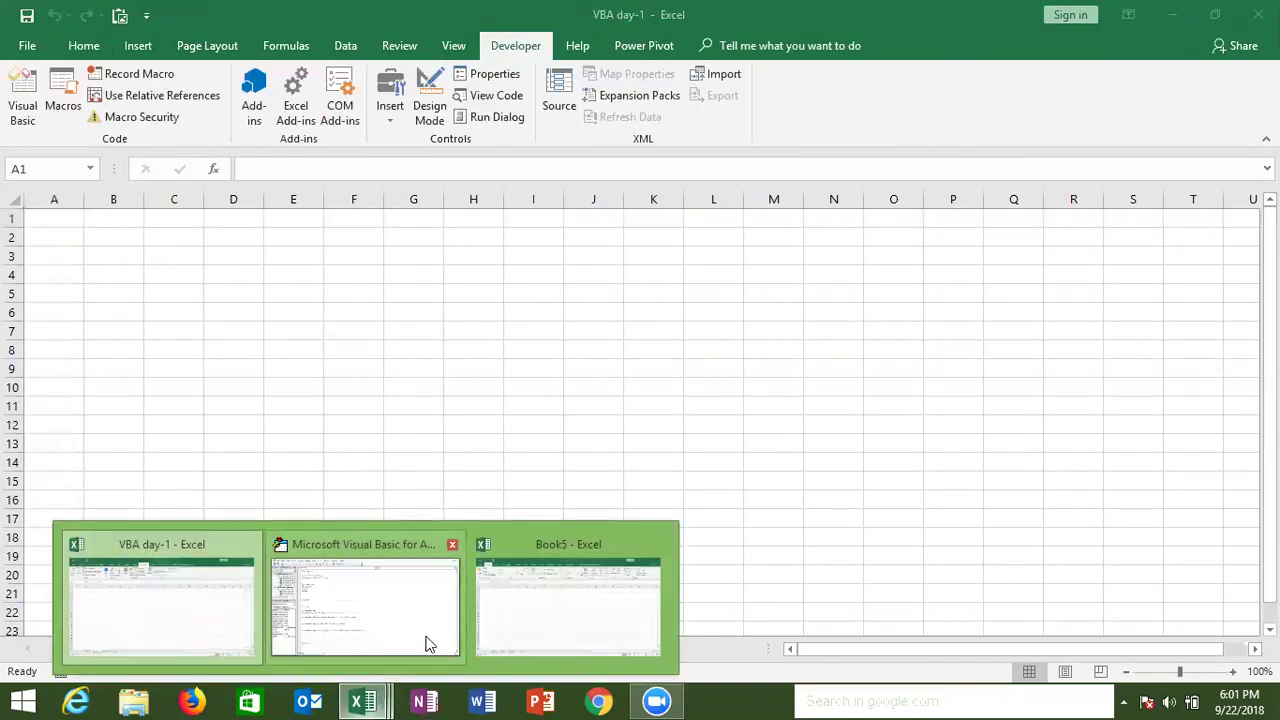
left_click(427, 643)
Write Workbooks("Book1.xlsx").Activate and Windows("Book1").Activate as two new lines below Workbooks.Open.
type("workbook")
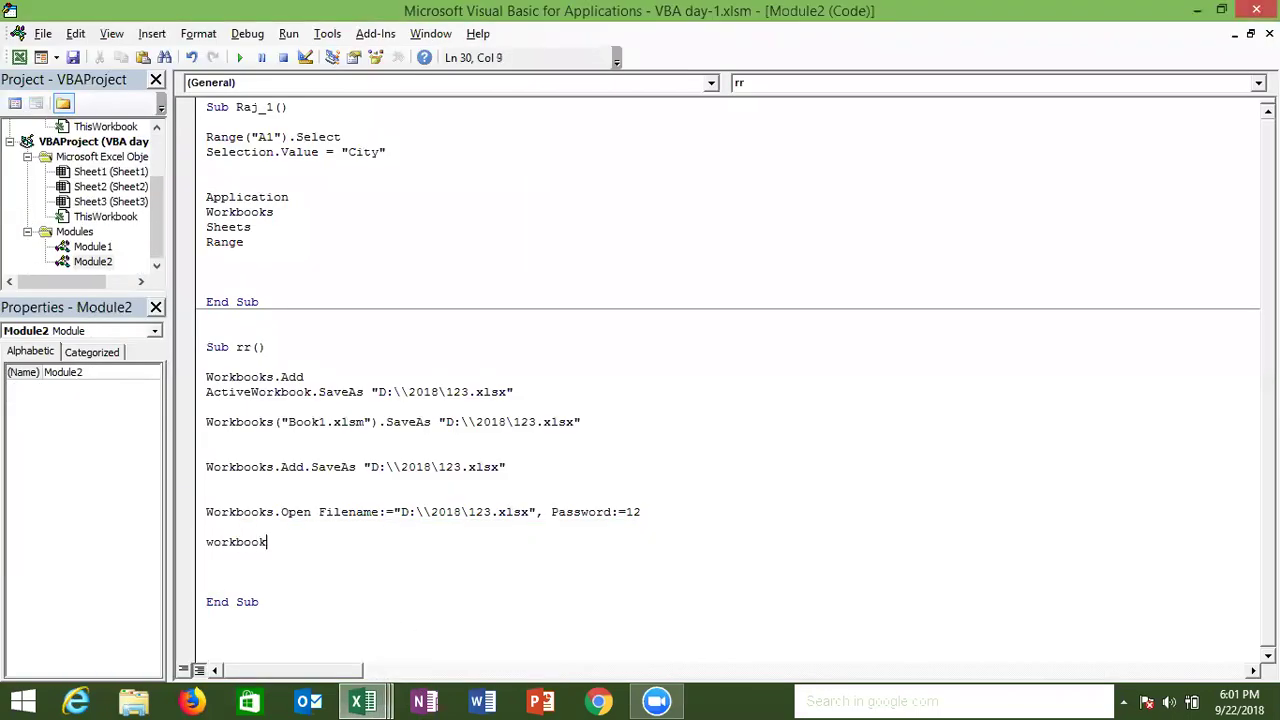
type("s")
type("(\"Book")
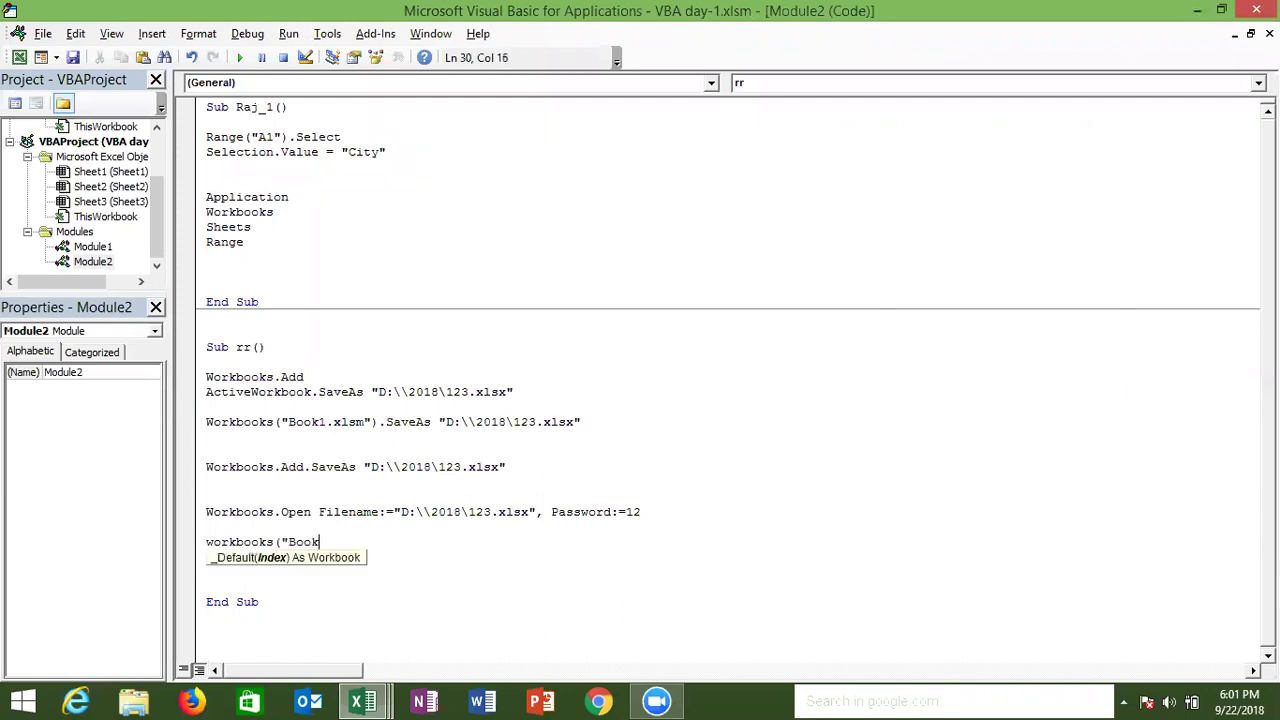
type("1.xs")
key("BackSpace")
type("lsx\"")
type(").")
key("Down")
key("Down")
key("Down")
key("Return")
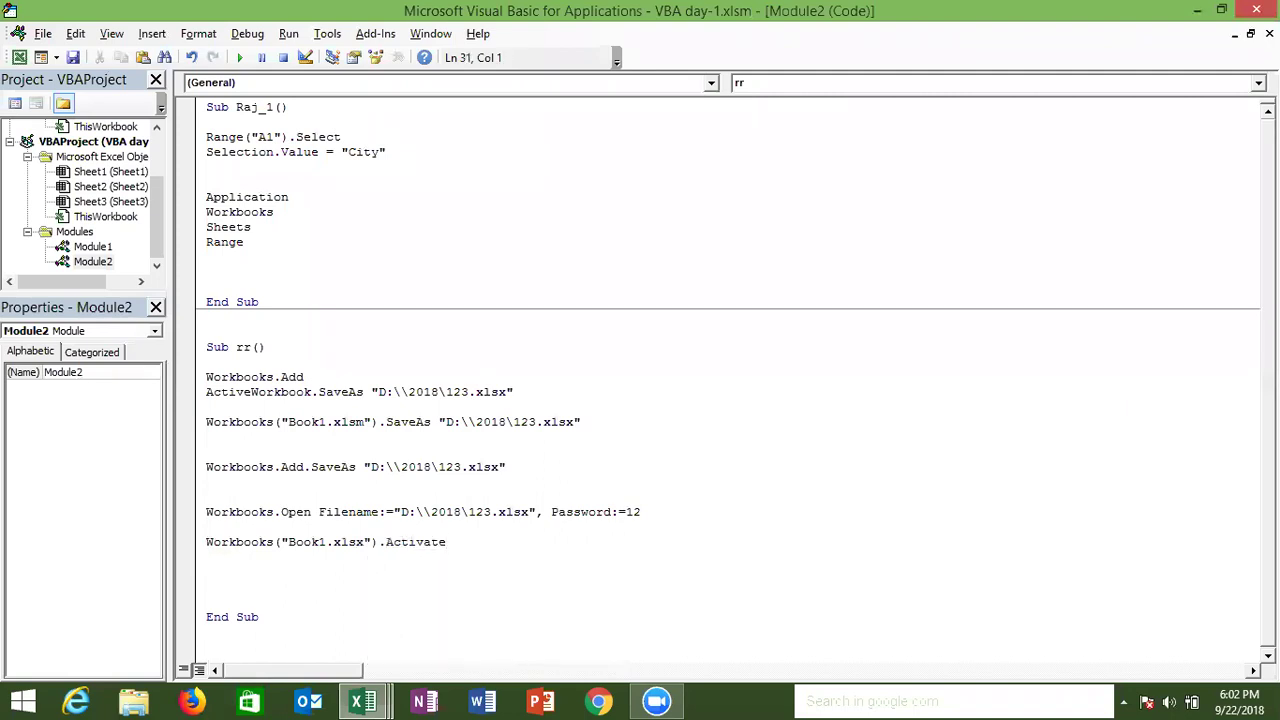
key("Return")
type("windows")
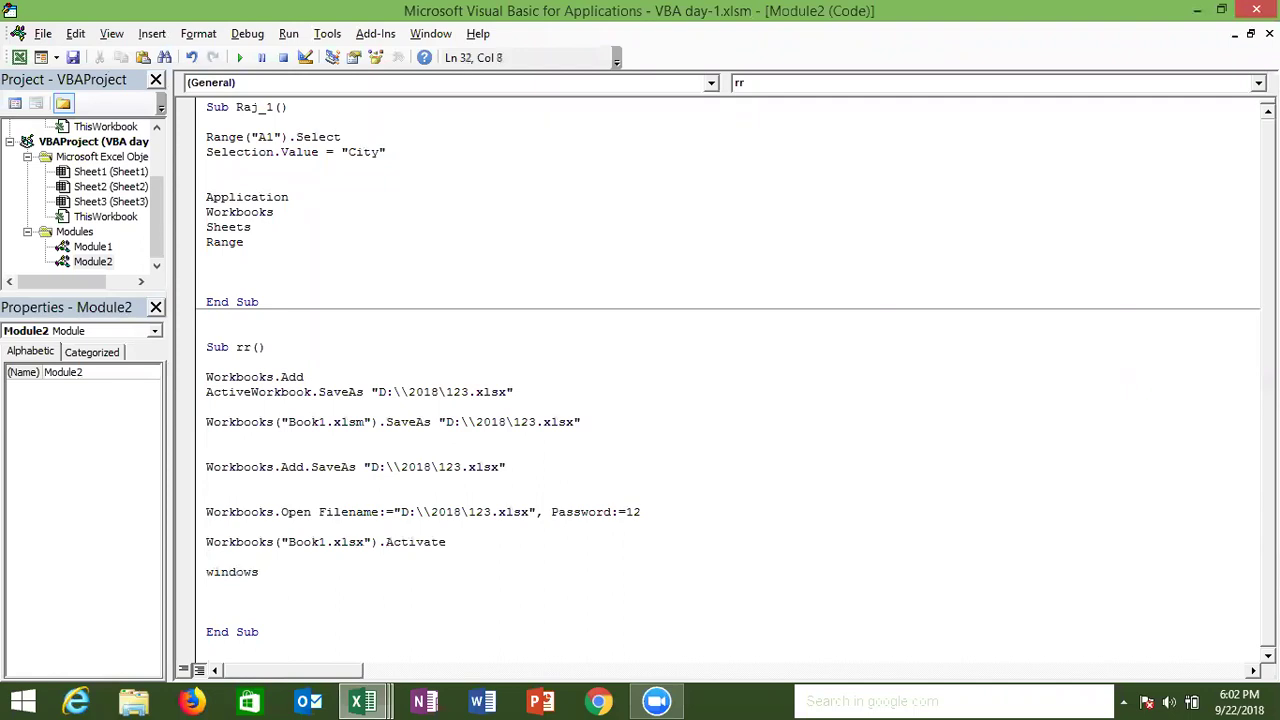
type("(")
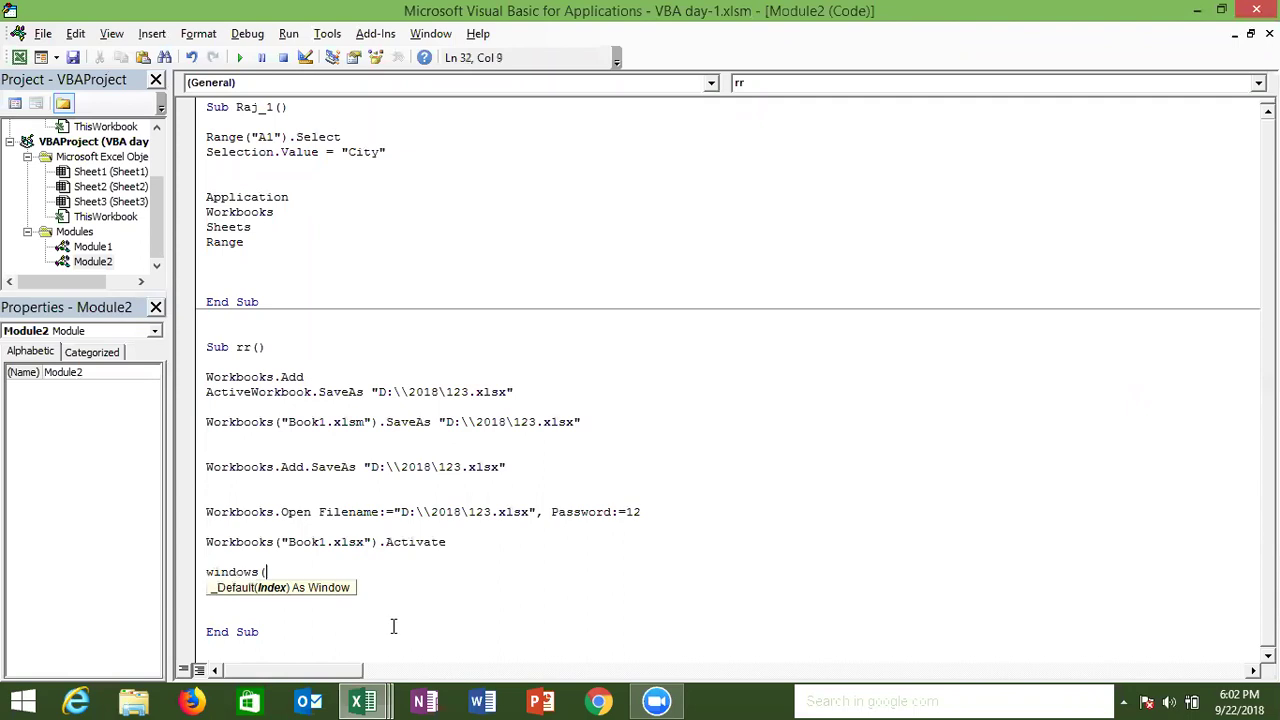
type("\"Book1")
type("\"")
type(").a")
key("Tab")
key("Return")
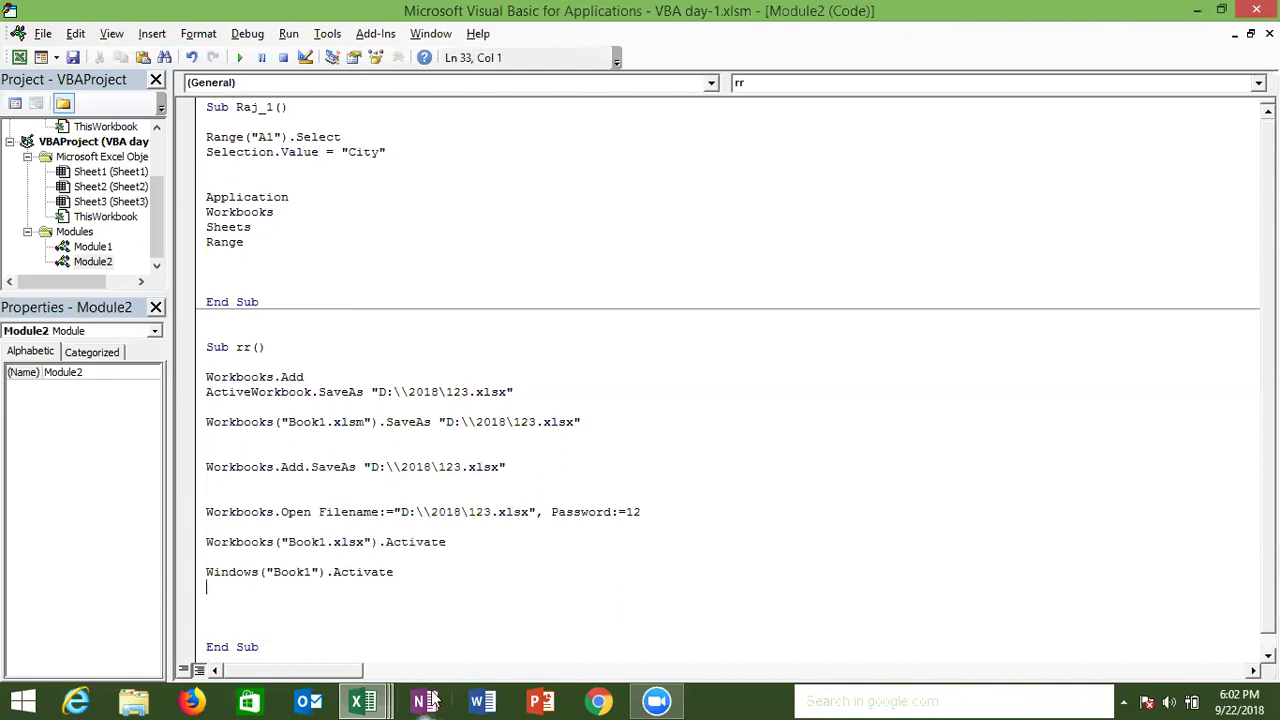
mouse_move(362, 701)
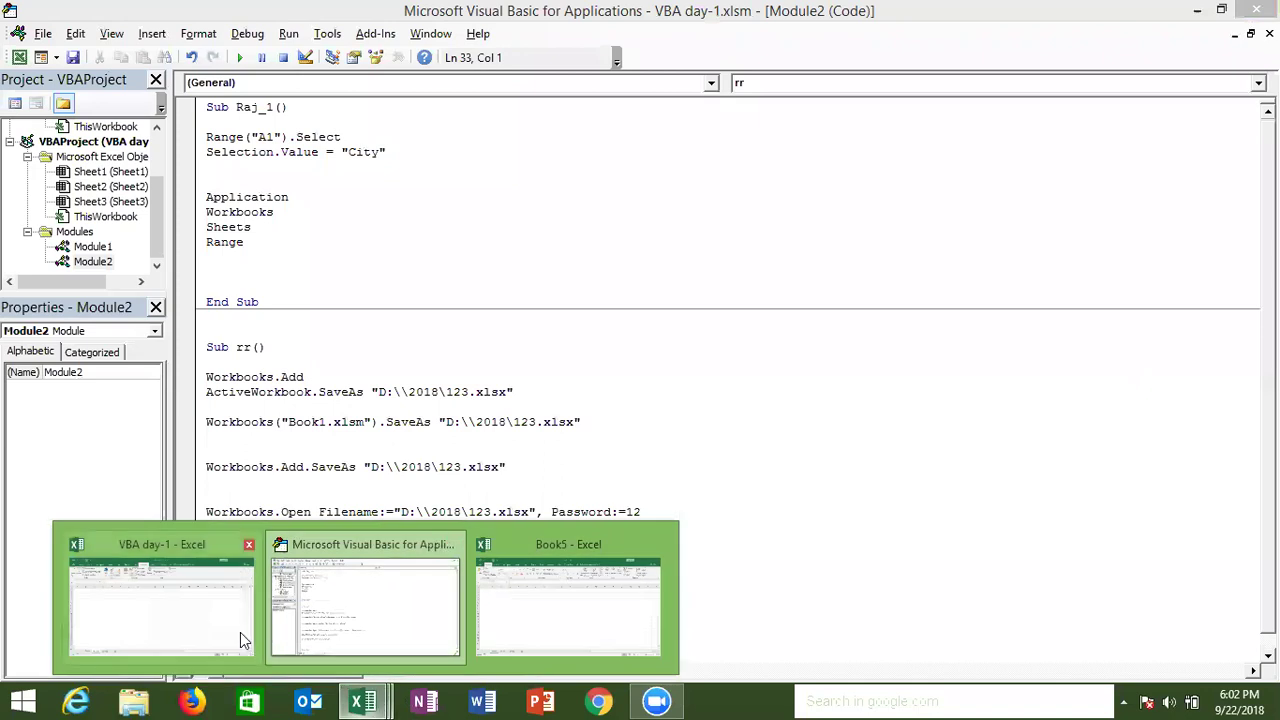
Check the open windows, Book5 and VBA day-1, under View > Switch Windows, then return to the editor.
left_click(238, 630)
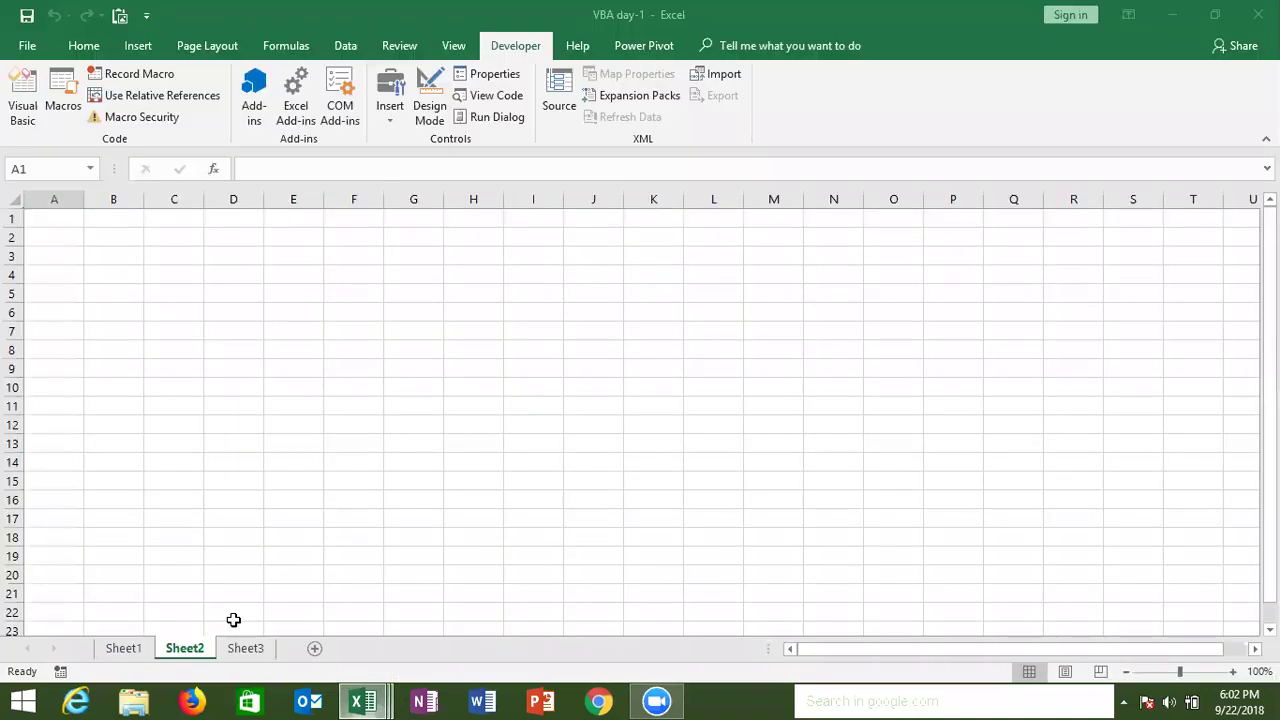
left_click(453, 45)
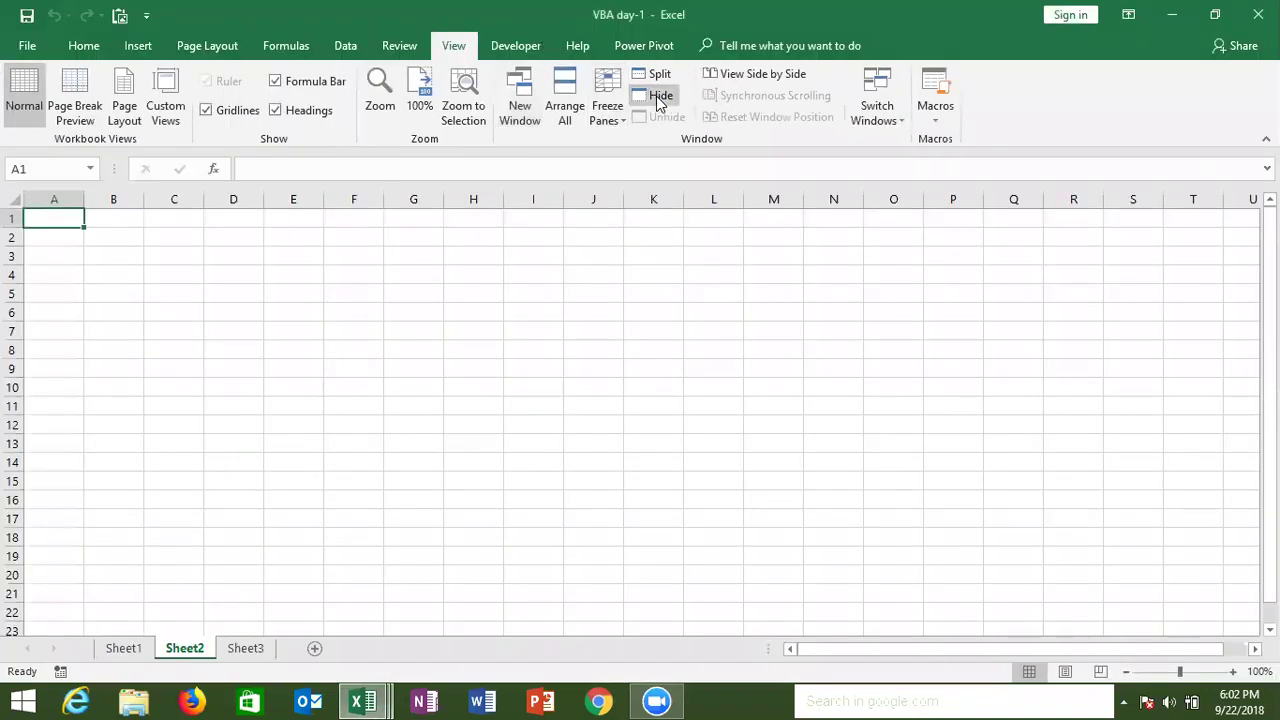
left_click(874, 120)
left_click(876, 122)
left_click(876, 124)
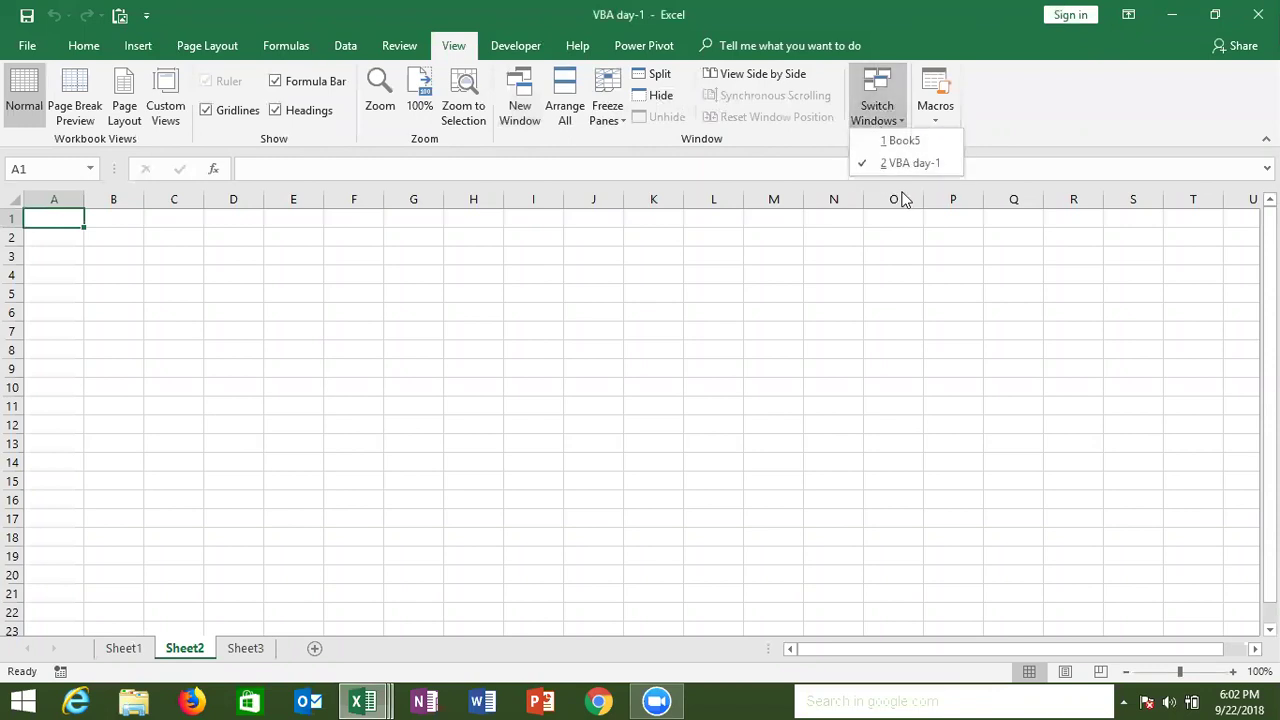
left_click(731, 289)
left_click(365, 703)
mouse_move(362, 701)
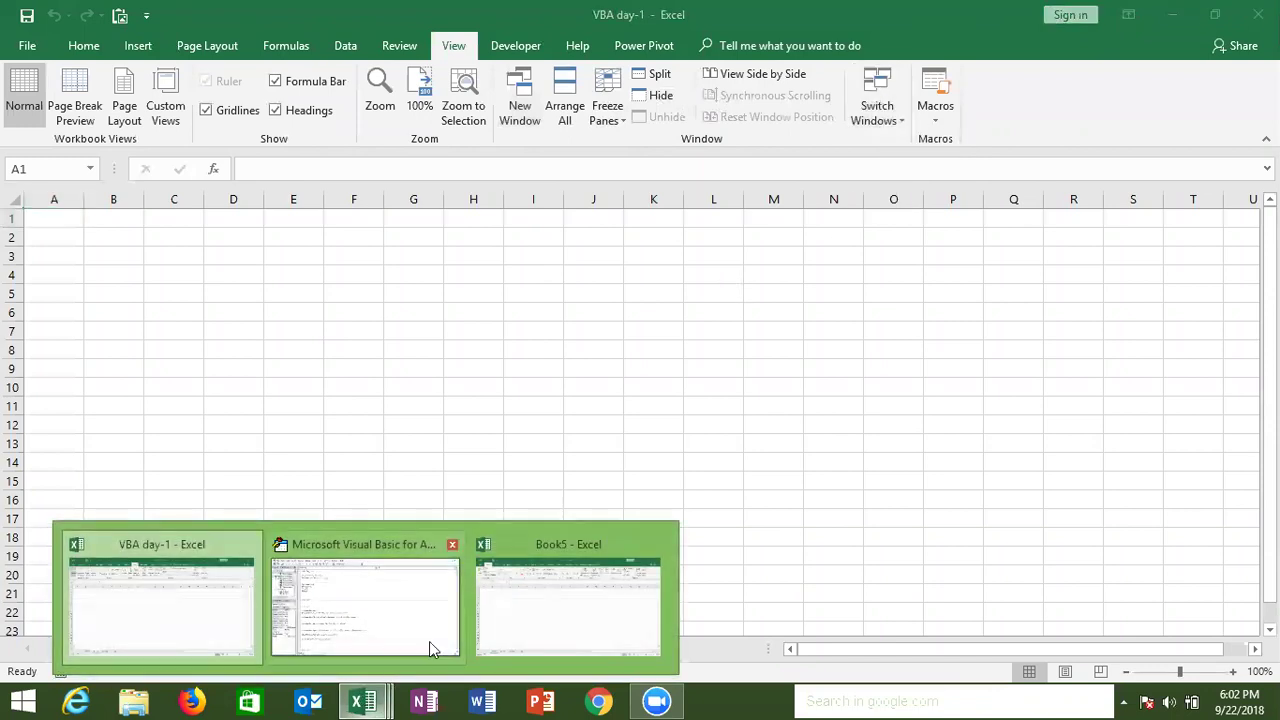
left_click(350, 638)
Add blank lines before End Sub and write workbooks("Book1.xlsx").Close.
key("Return")
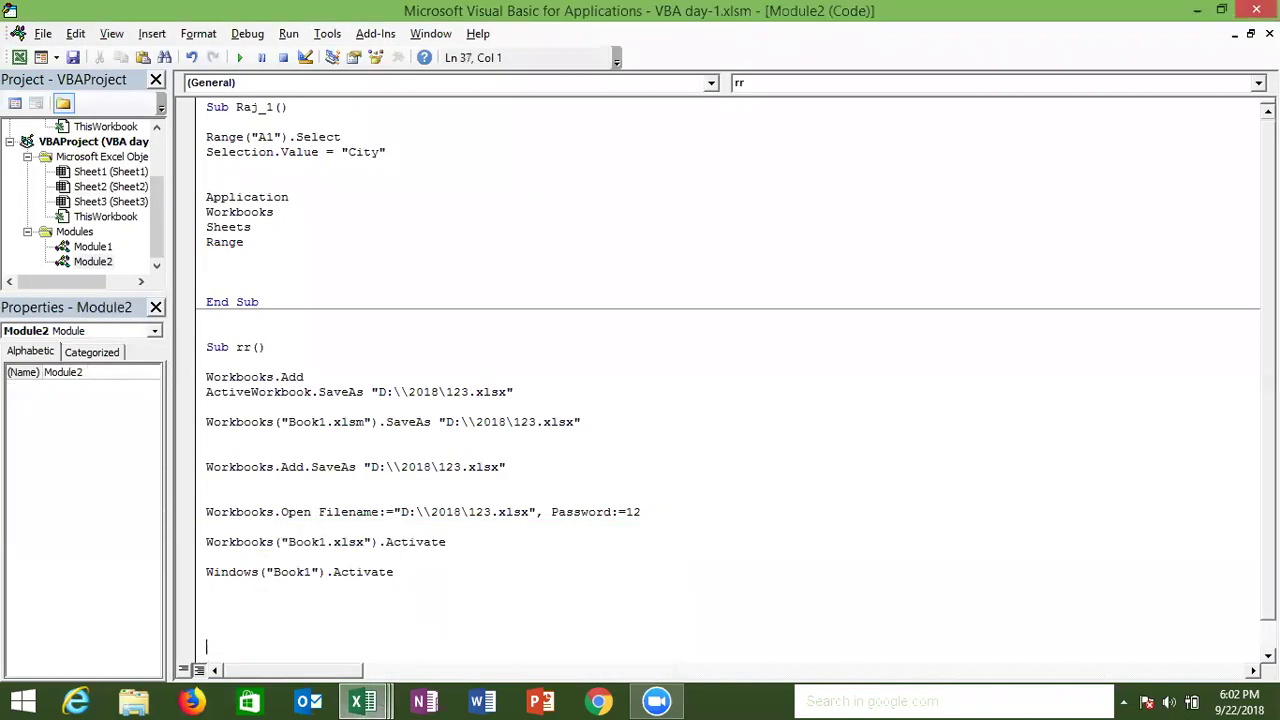
key("Return")
key("Return")
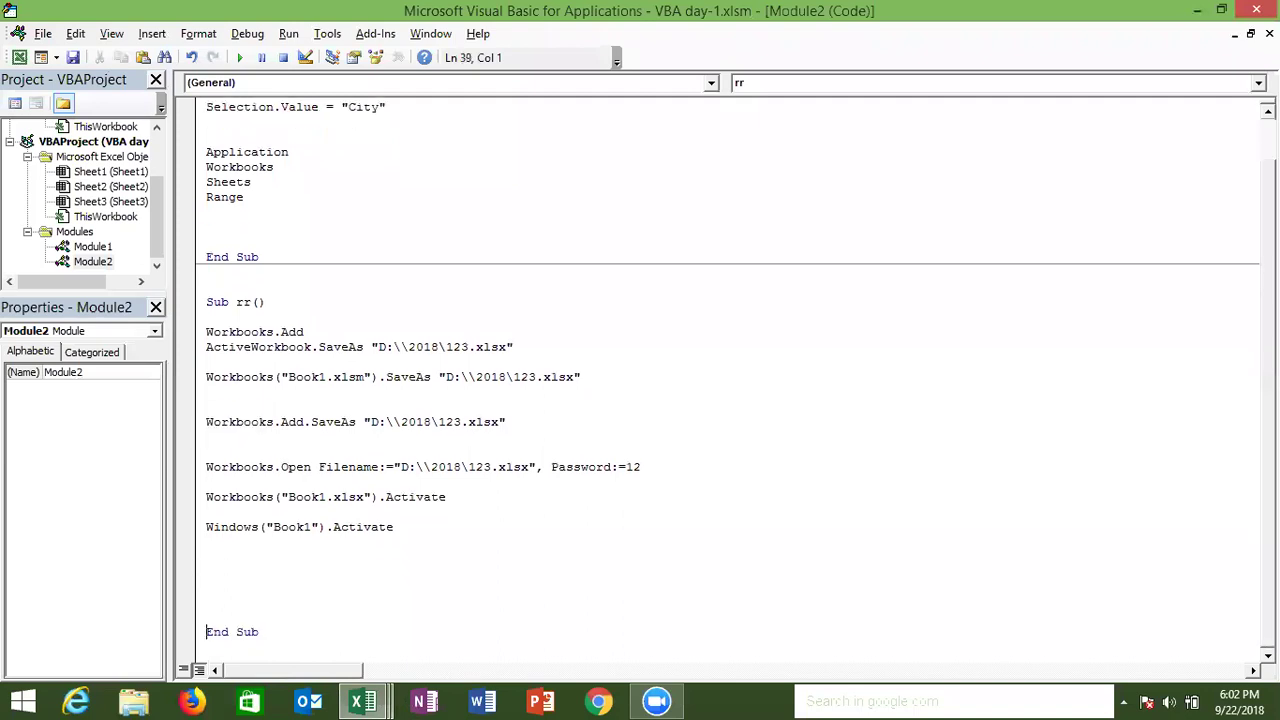
key("Return")
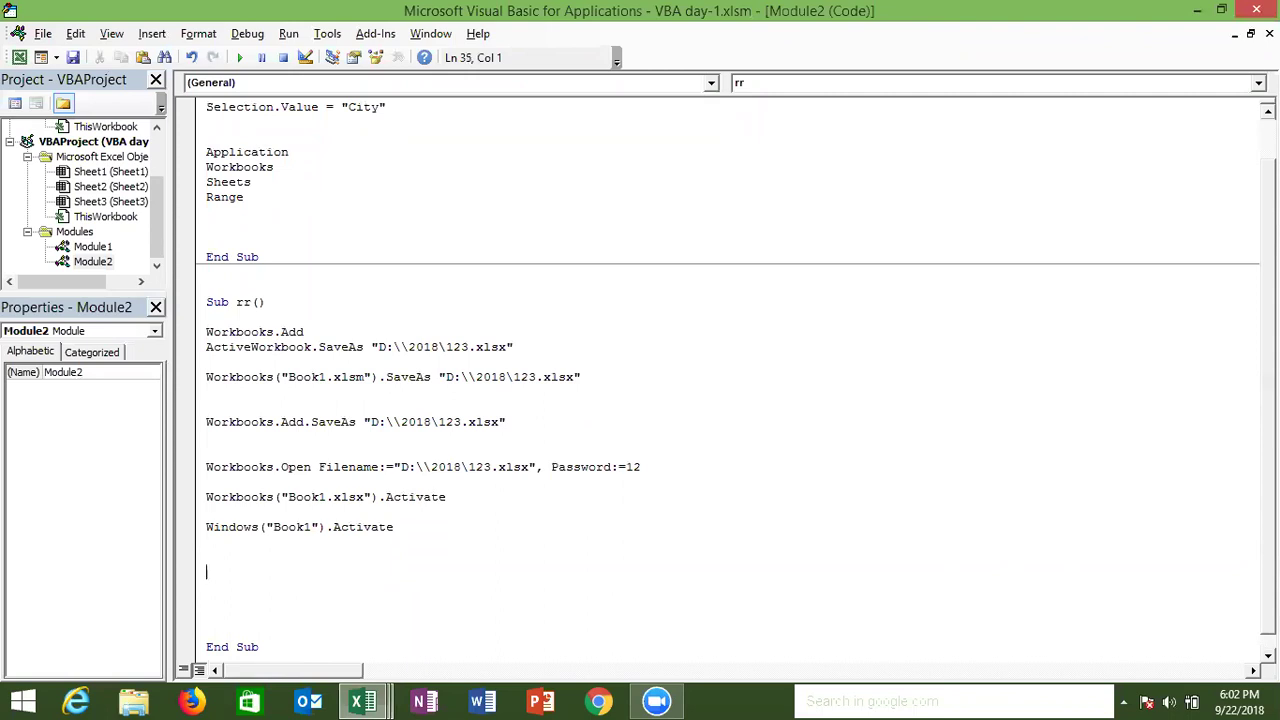
type("a")
type("c")
key("BackSpace")
key("BackSpace")
type("work")
type("books")
type("(\"Boo")
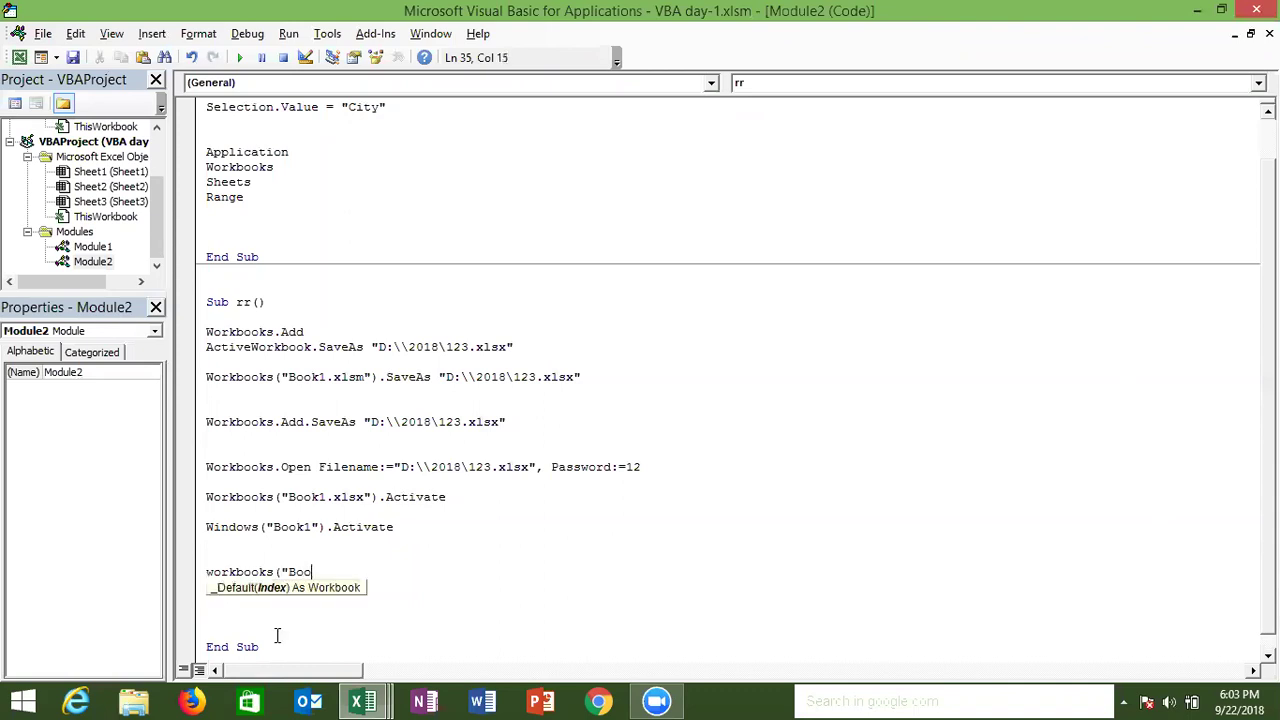
type("k1")
type(".xlsx")
type("\")")
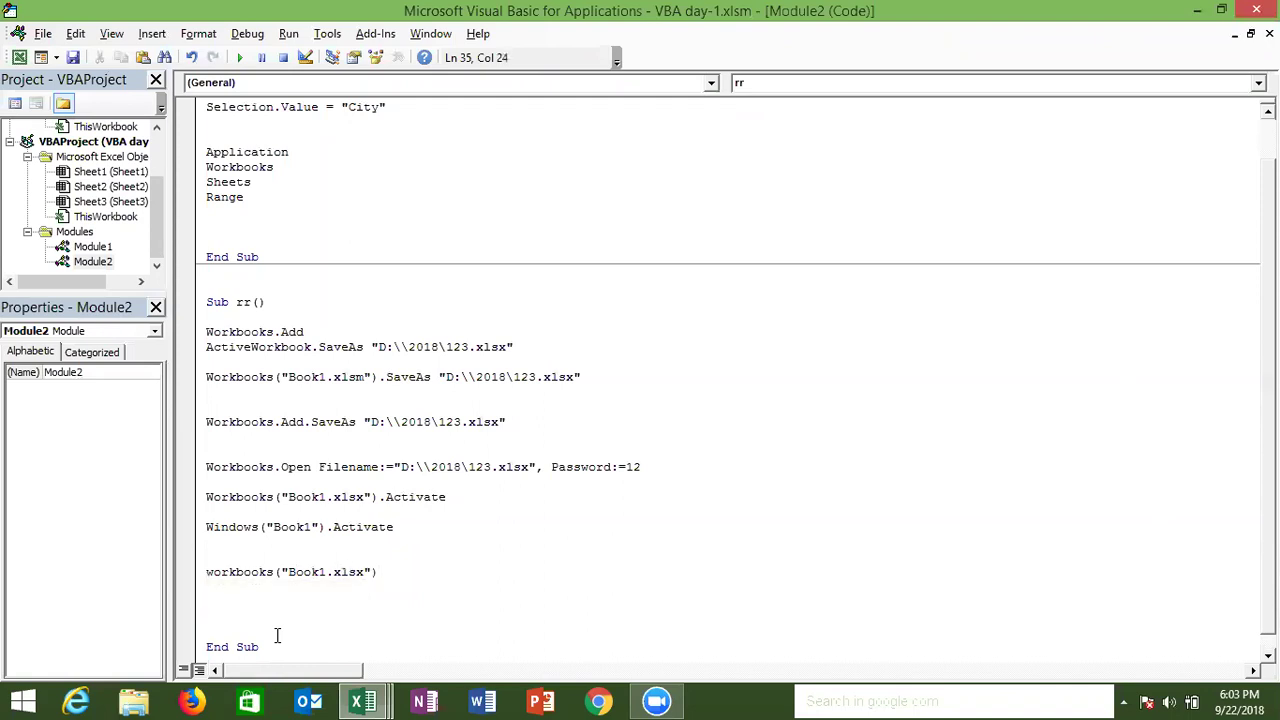
type(".Close")
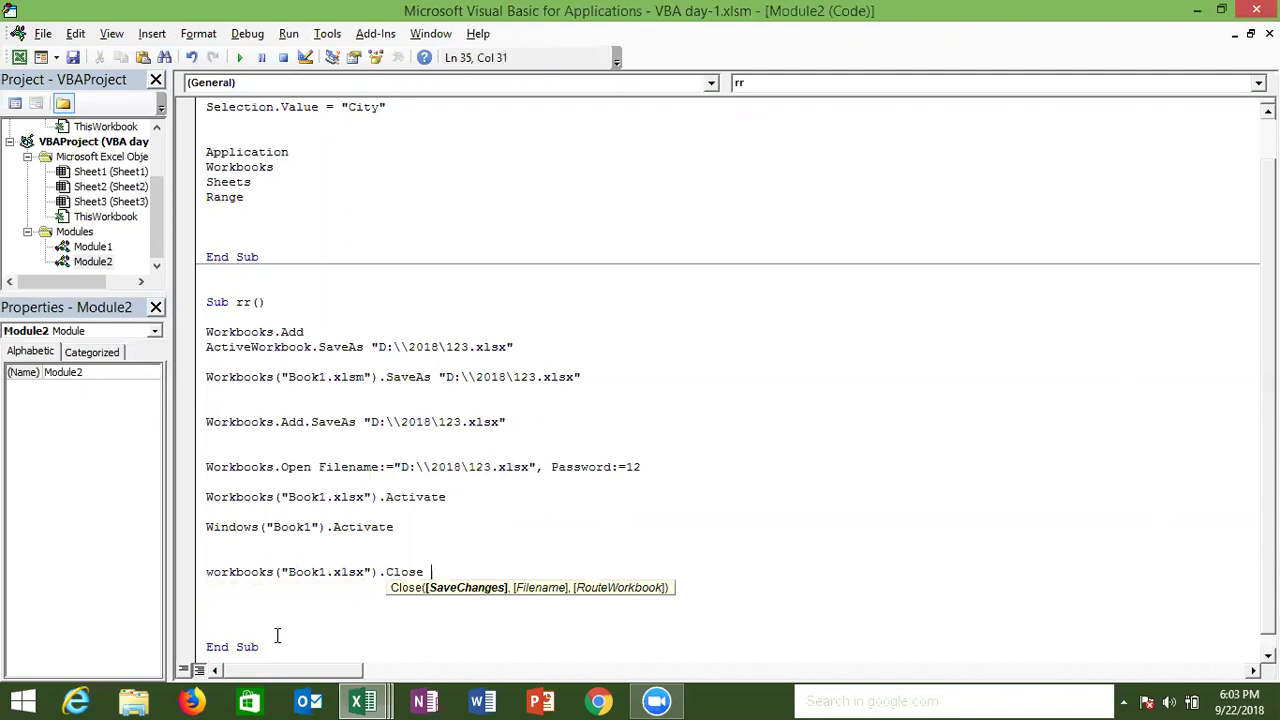
Close VBA day-1.xlsm, saving its changes, and return to the end of rr's Close line.
left_click(310, 615)
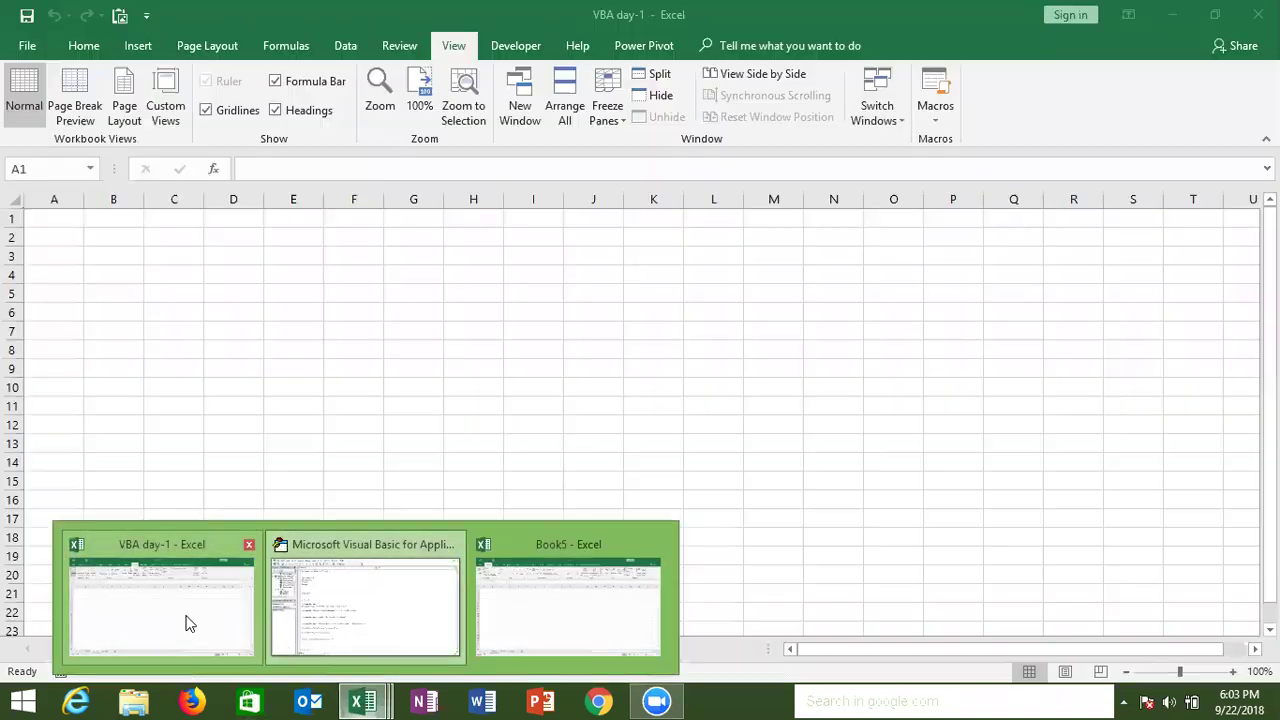
left_click(186, 620)
left_click(990, 347)
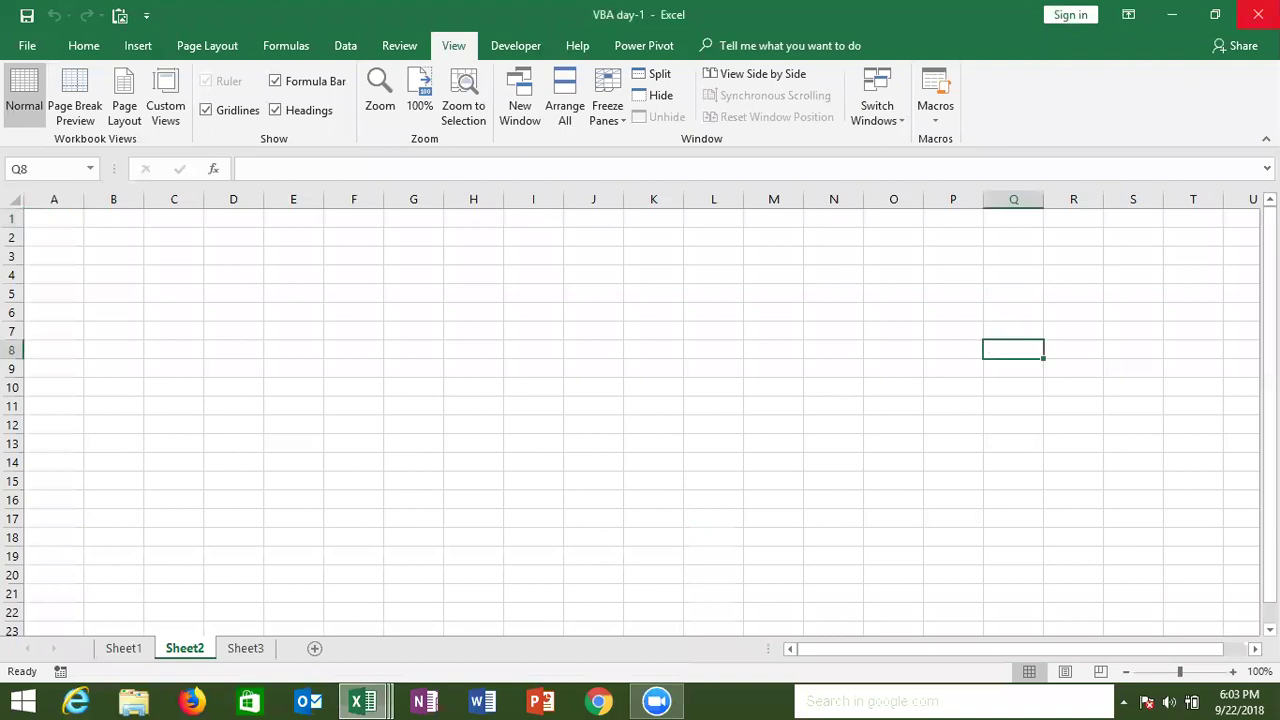
left_click(1258, 14)
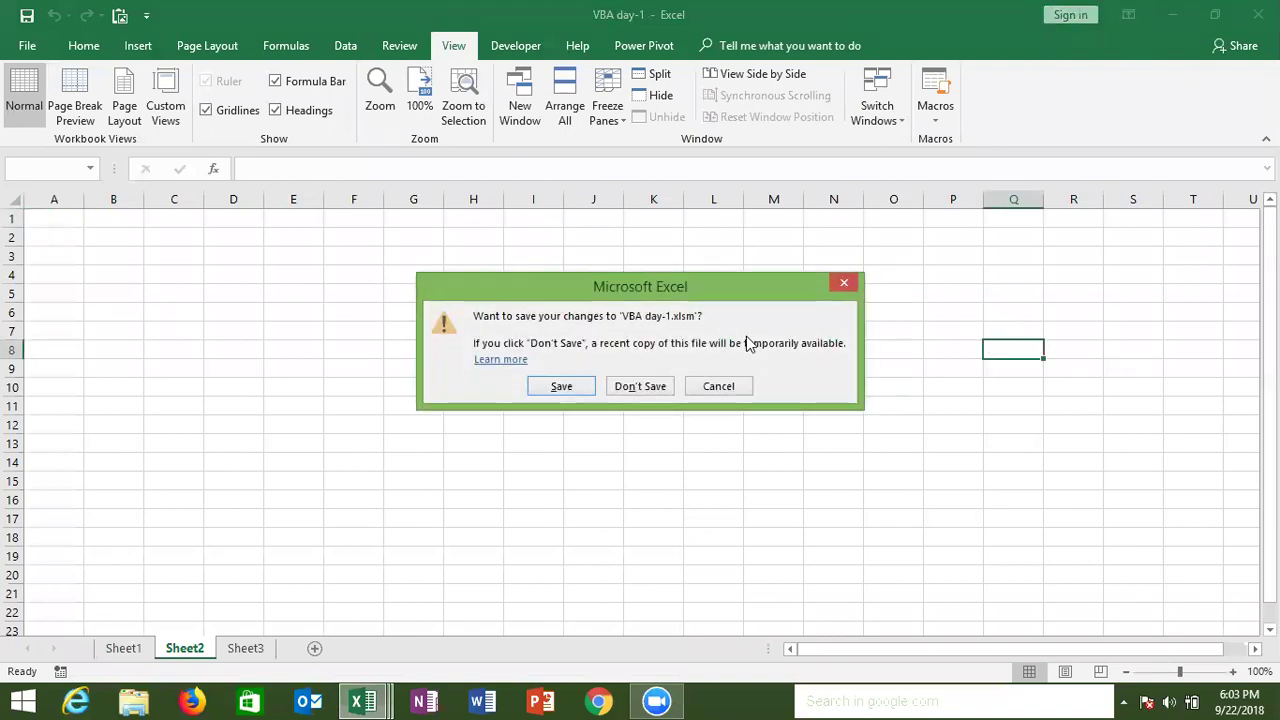
left_click(566, 390)
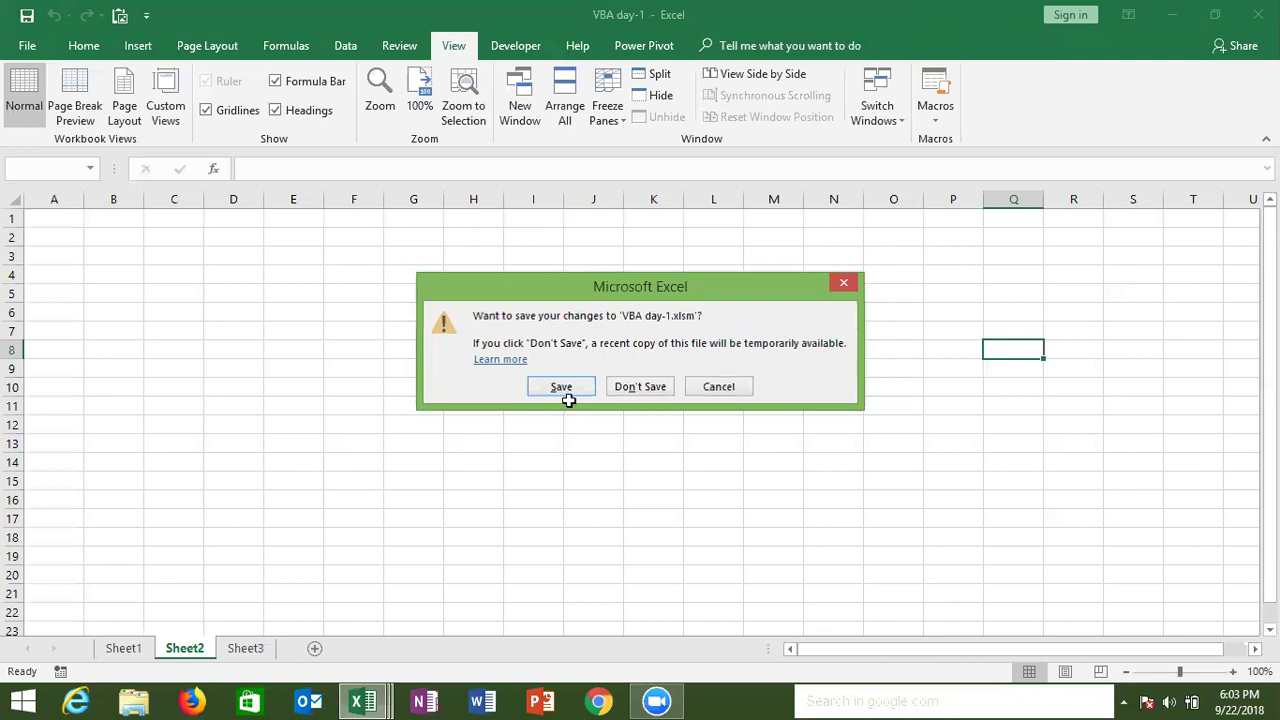
key("alt+Tab")
left_click(432, 556)
left_click(436, 570)
Pass True to the Workbooks("Book1.xlsx").Close statement.
type("true")
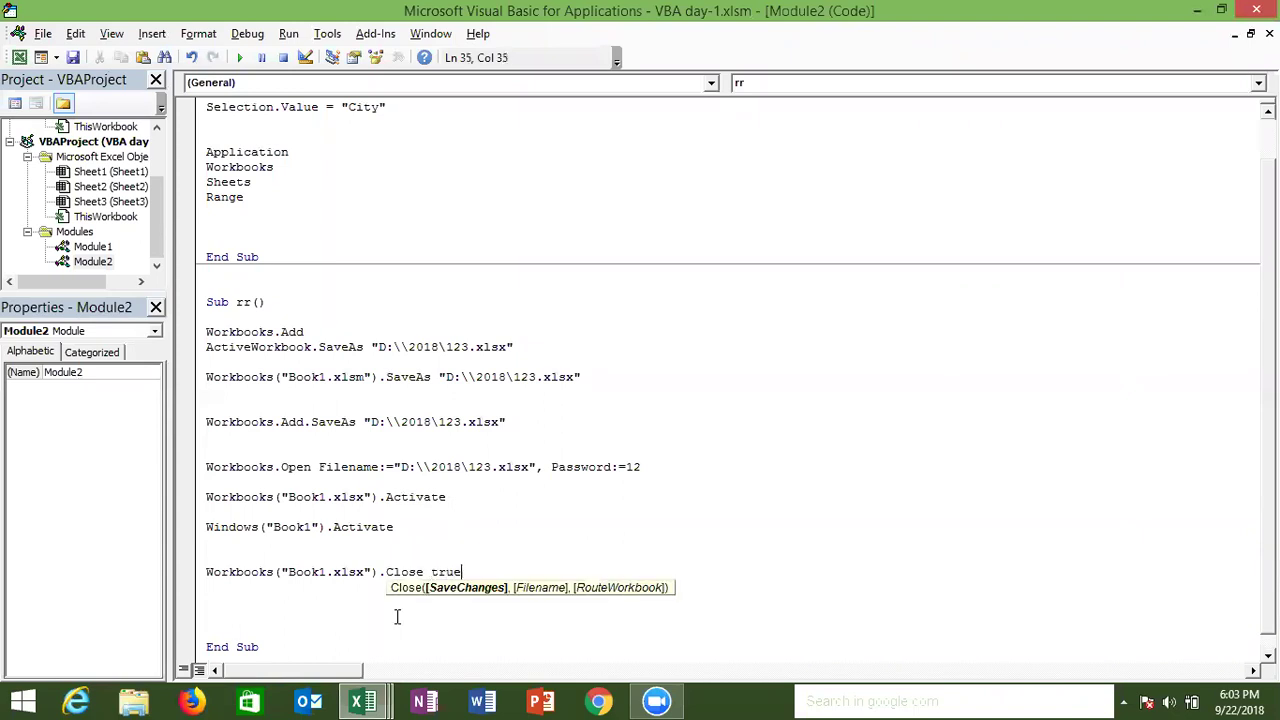
left_click(397, 617)
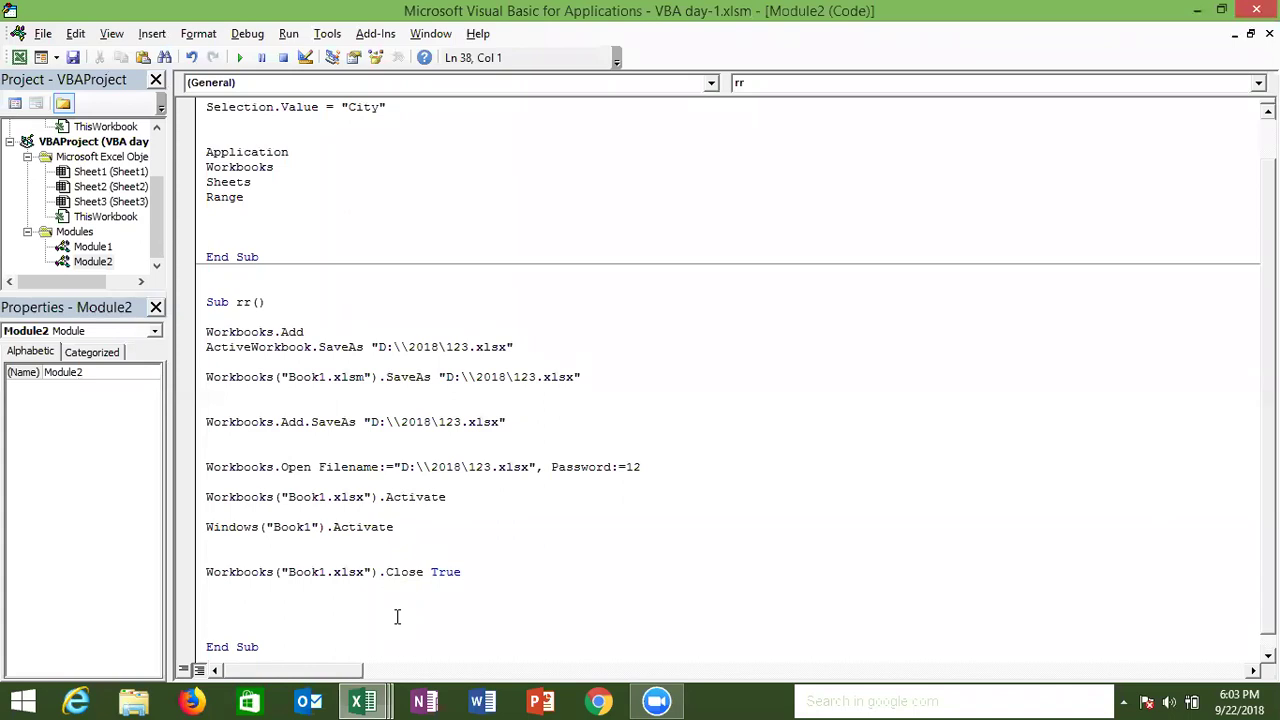
left_click(309, 597)
Add an ActiveWorkbook.Close True line below it.
type("active")
type("workbook.clo")
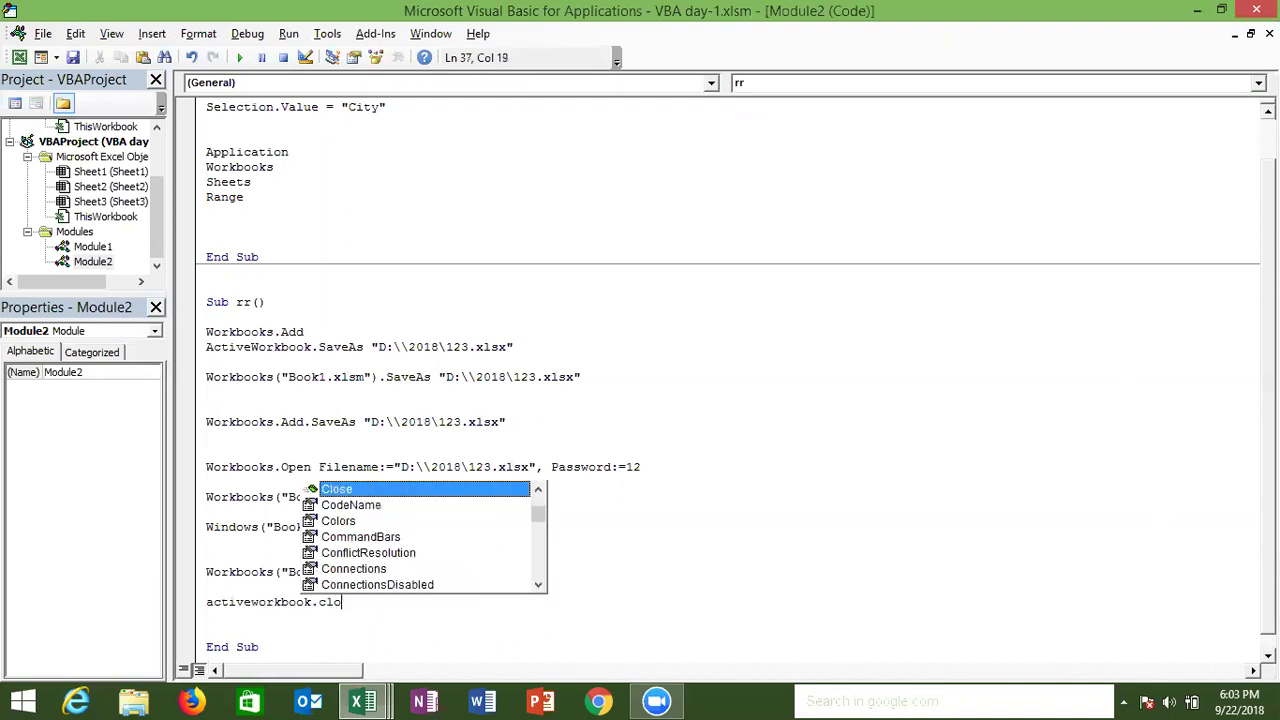
key("Tab")
type("true\\")
key("BackSpace")
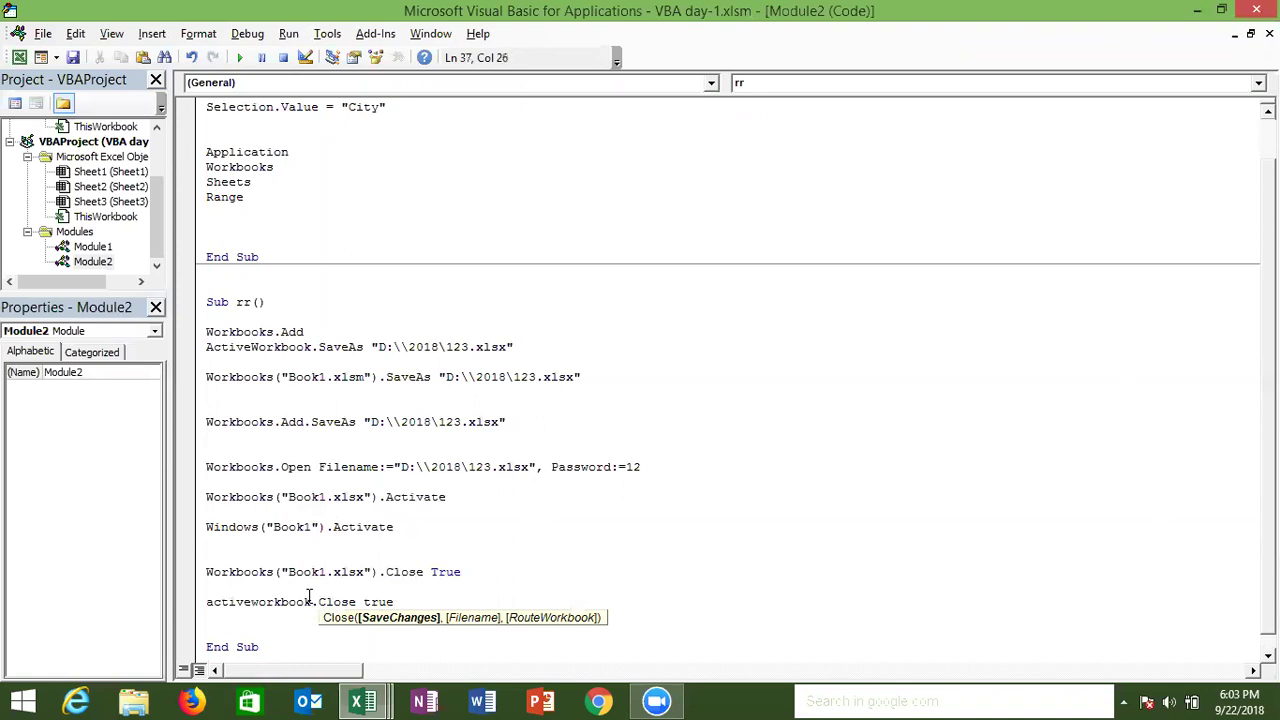
key("Return")
Add an ActiveWindow.Close line, fixing the 'activewindows' typo, then show Module1's code.
type("activewindows")
type(".close")
key("Return")
left_click(302, 617)
key("BackSpace")
left_click(300, 632)
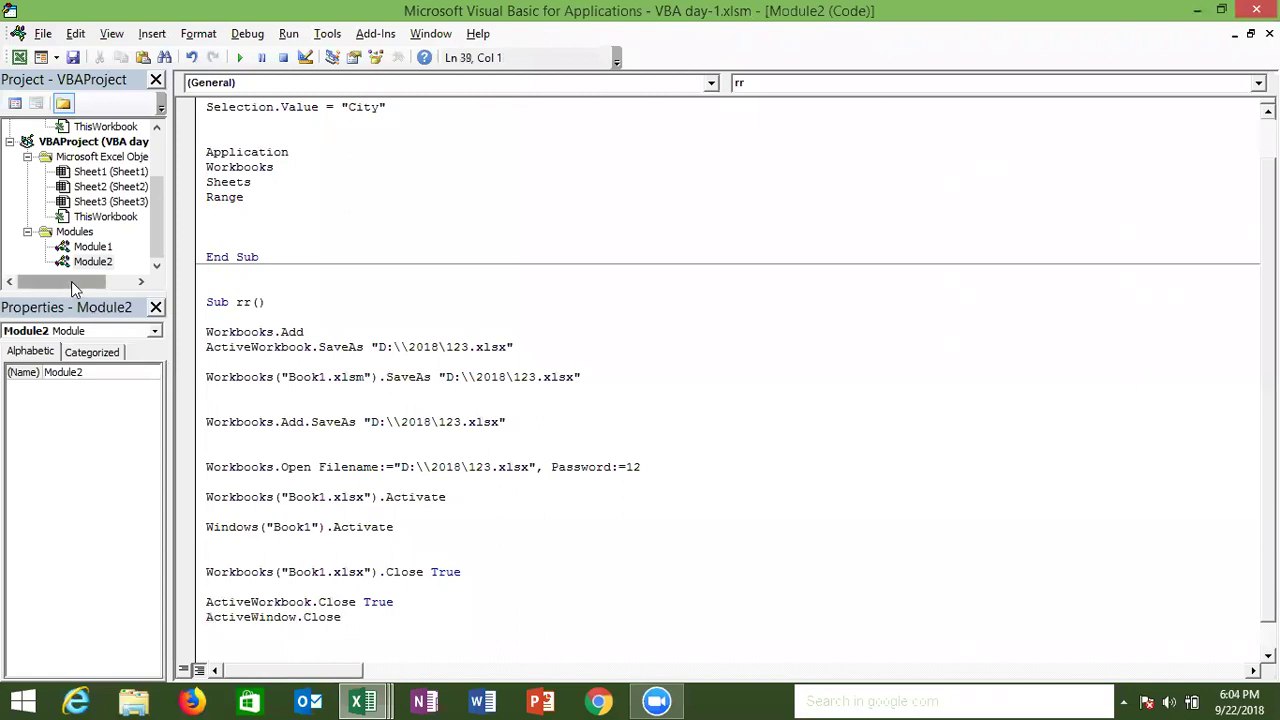
double_click(92, 246)
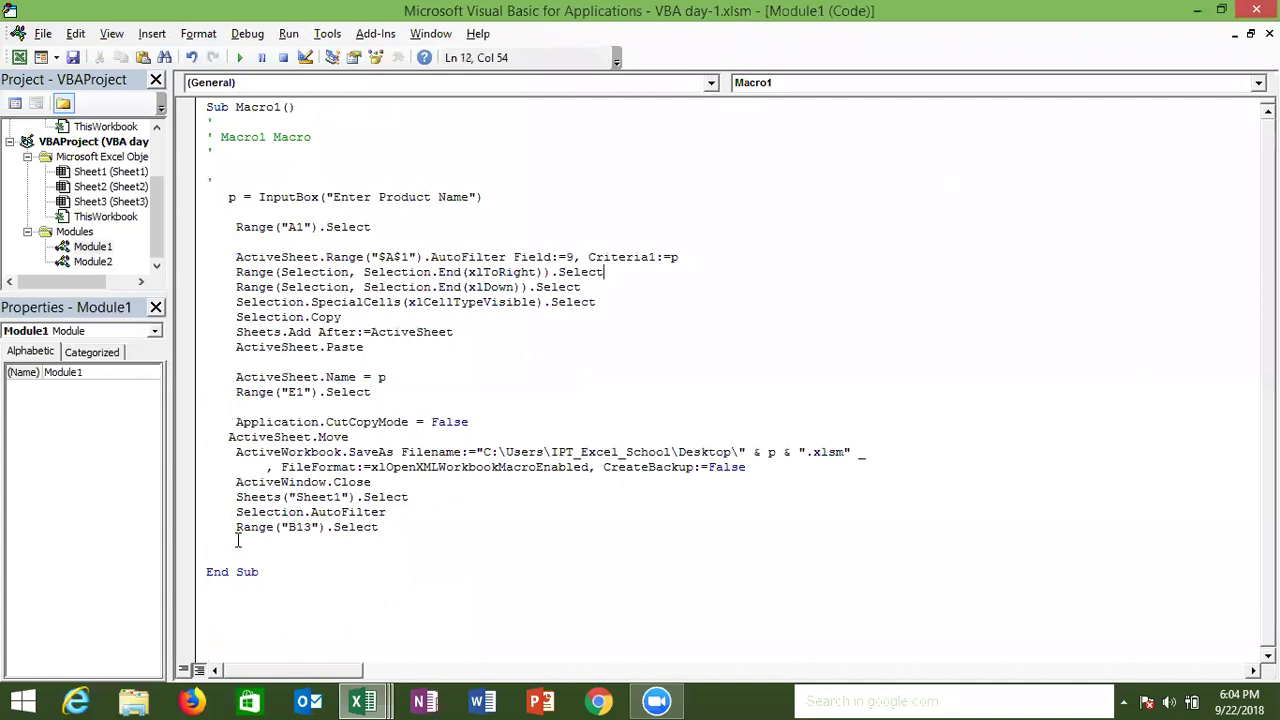
Set a breakpoint on Macro1's ActiveWindow.Close line and go back to Module2.
left_click(214, 487)
left_click(196, 487)
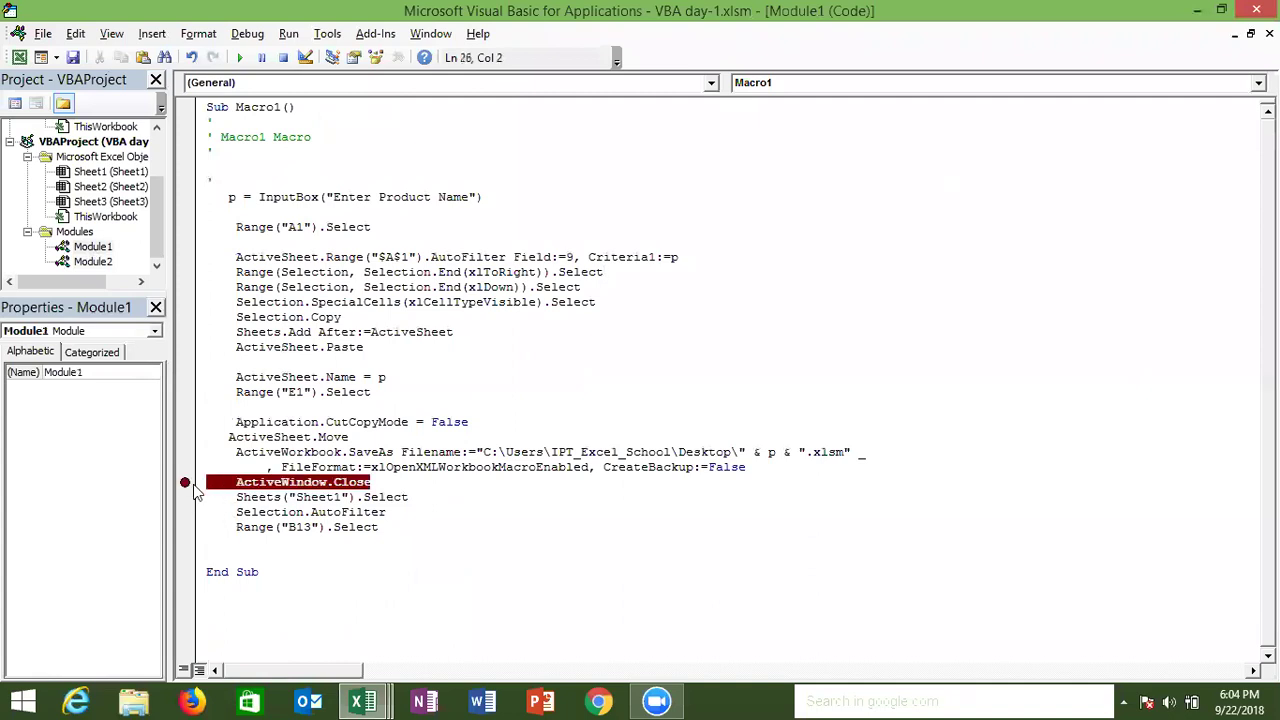
double_click(100, 262)
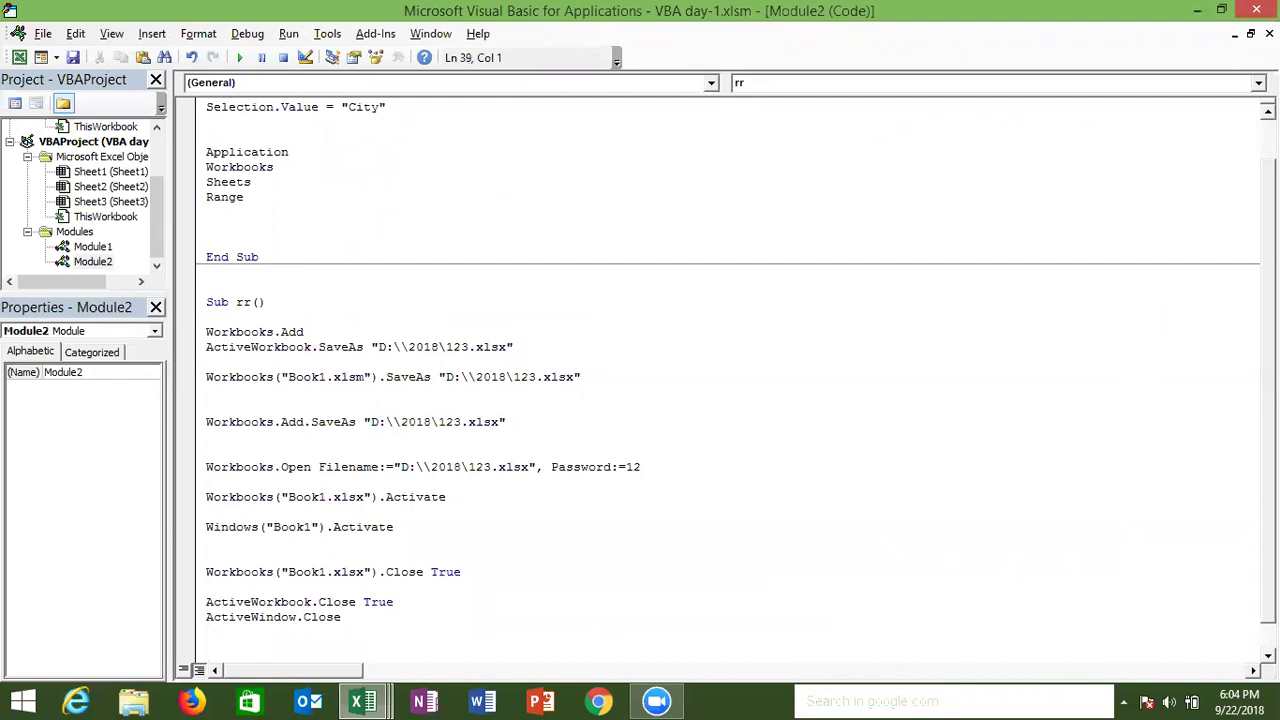
Highlight rr's Workbooks Add, SaveAs, Open and Close lines, then add blank lines after ActiveWindow.Close.
scroll(612, 420, "down", 1)
left_click_drag(205, 301, 368, 406)
mouse_move(214, 437)
left_mouse_down()
mouse_move(260, 452)
mouse_move(309, 537)
left_mouse_up()
left_click(207, 468)
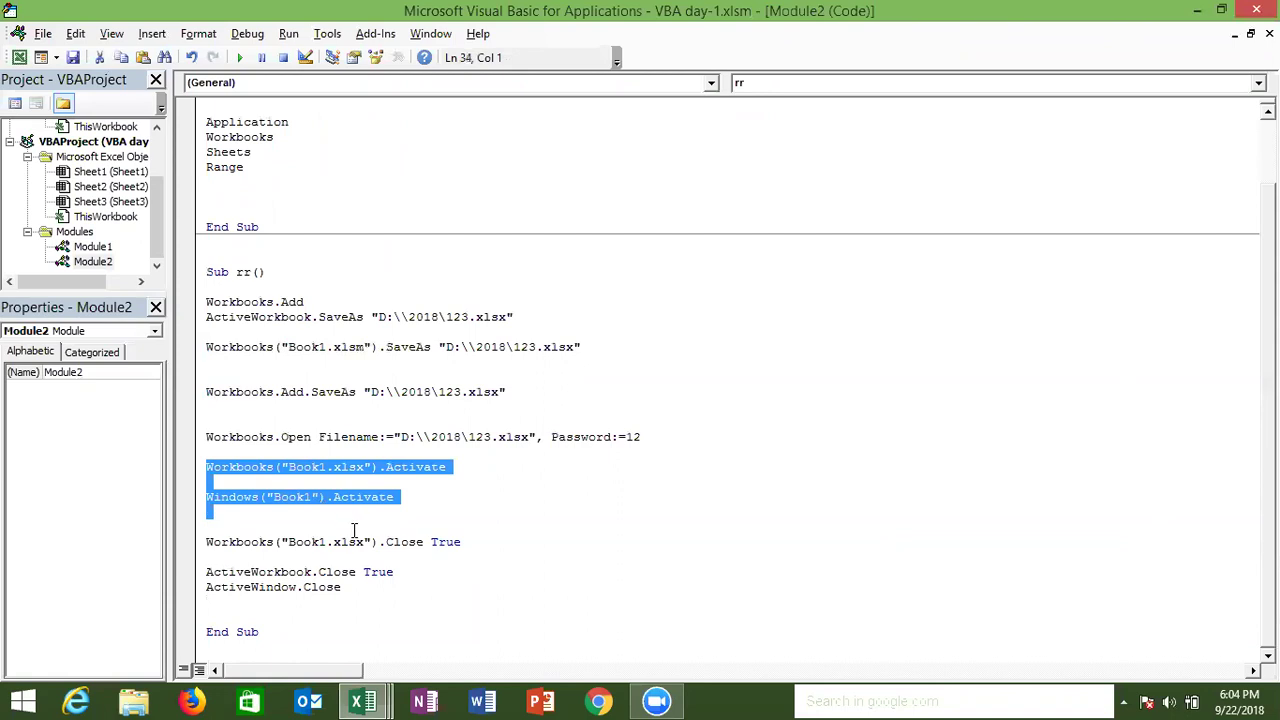
mouse_move(207, 542)
left_mouse_down()
mouse_move(323, 571)
mouse_move(345, 552)
left_mouse_up()
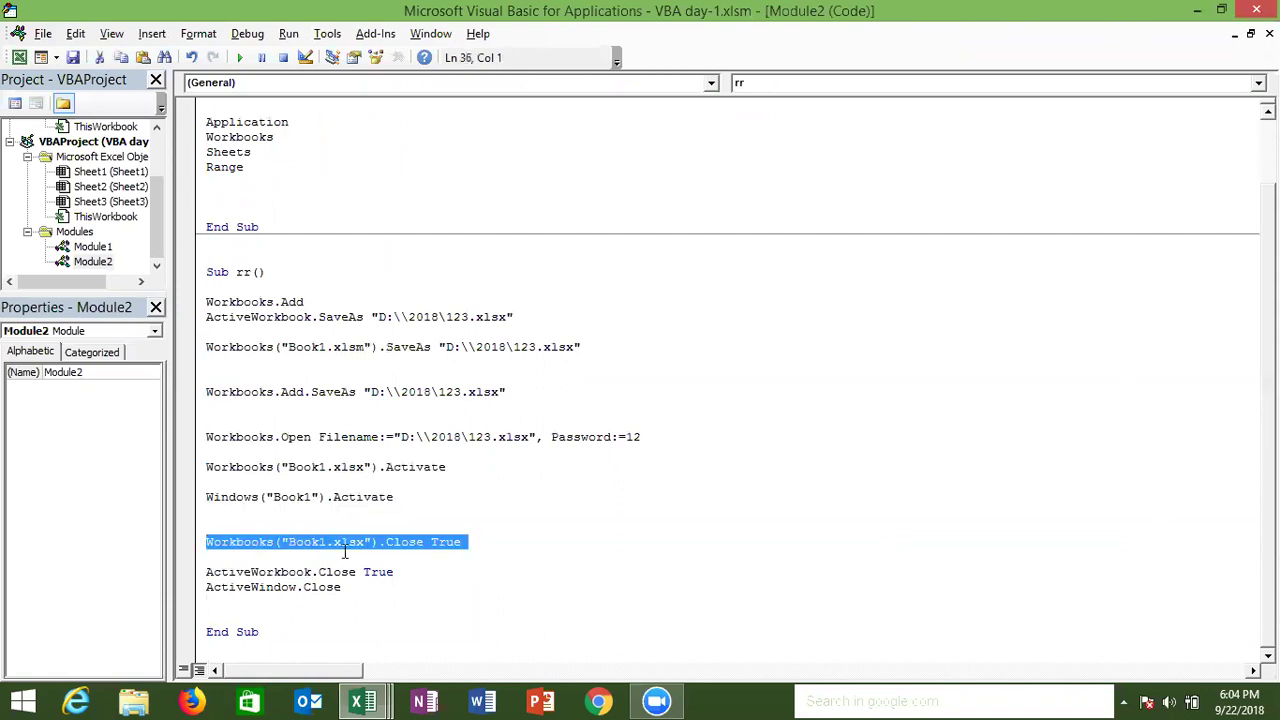
left_click(283, 604)
key("Return")
key("Return")
key("Return")
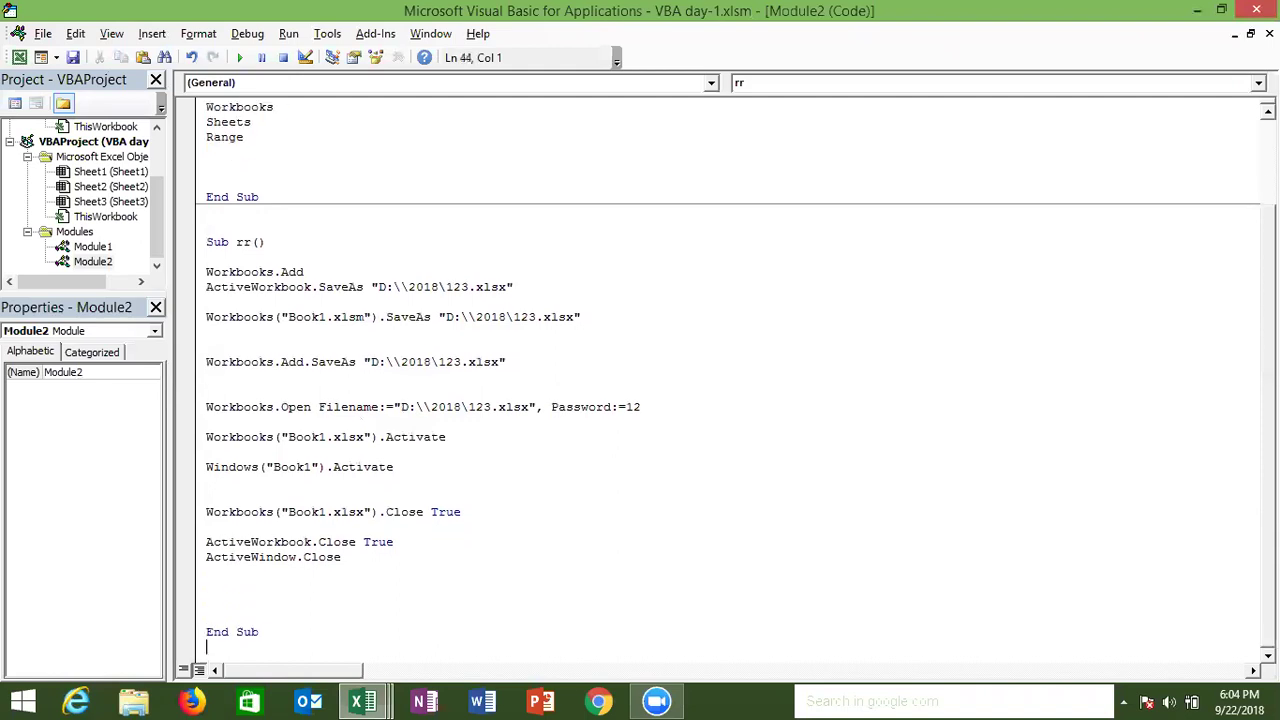
Add an ActiveWorkbook.Protect line with a password argument at the end of Sub rr.
type("activeworkbook.pro")
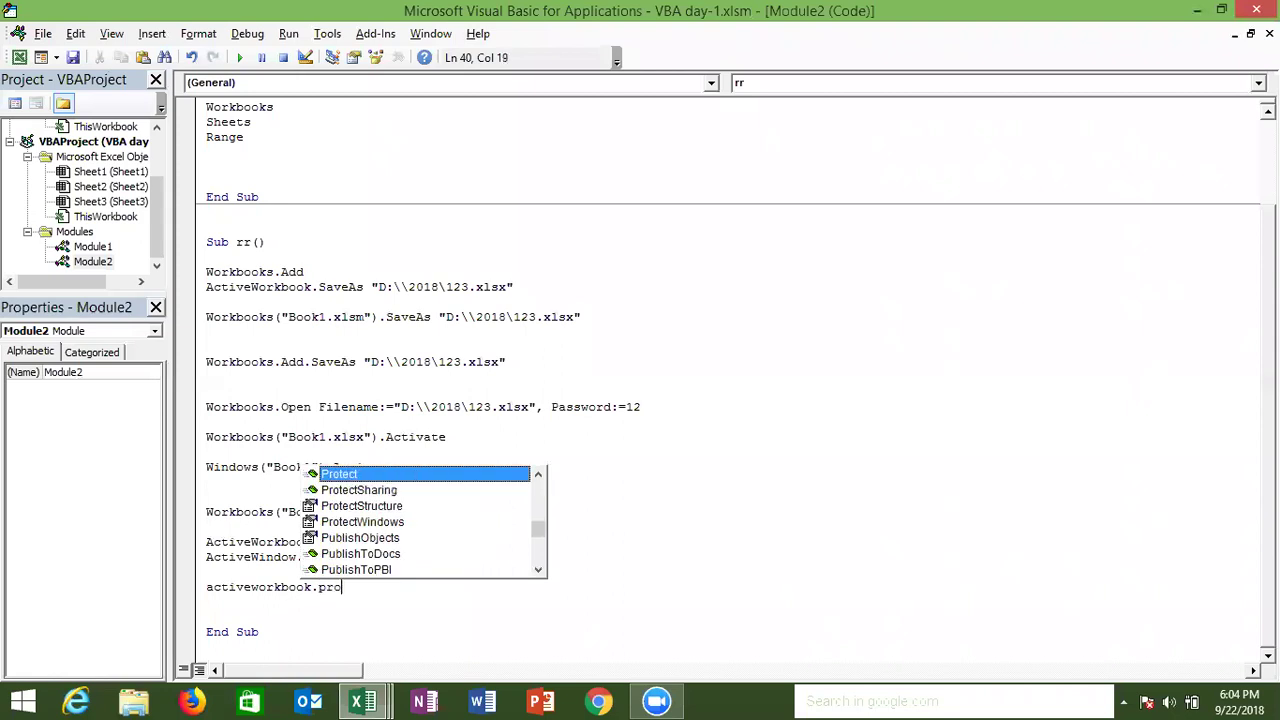
key("Tab")
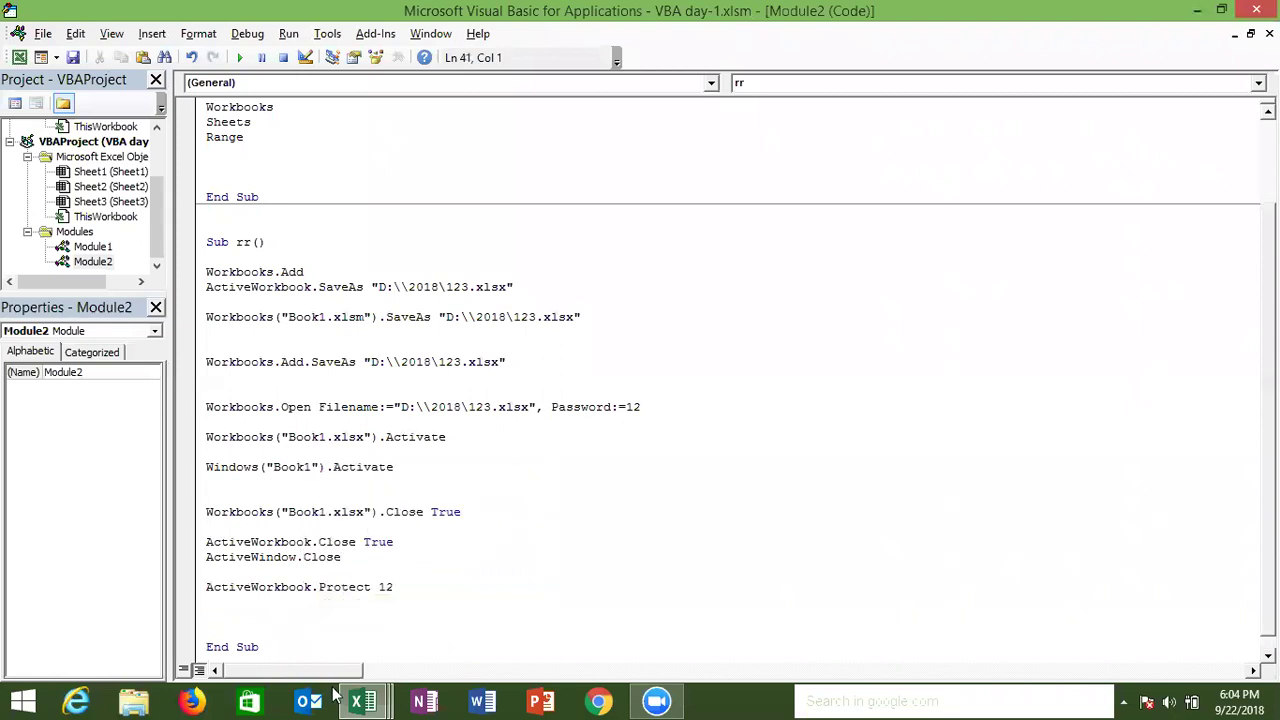
View Excel's Review tab and Protect Workbook dialog, cancel it, and return to the VBA editor.
mouse_move(362, 701)
left_click(223, 626)
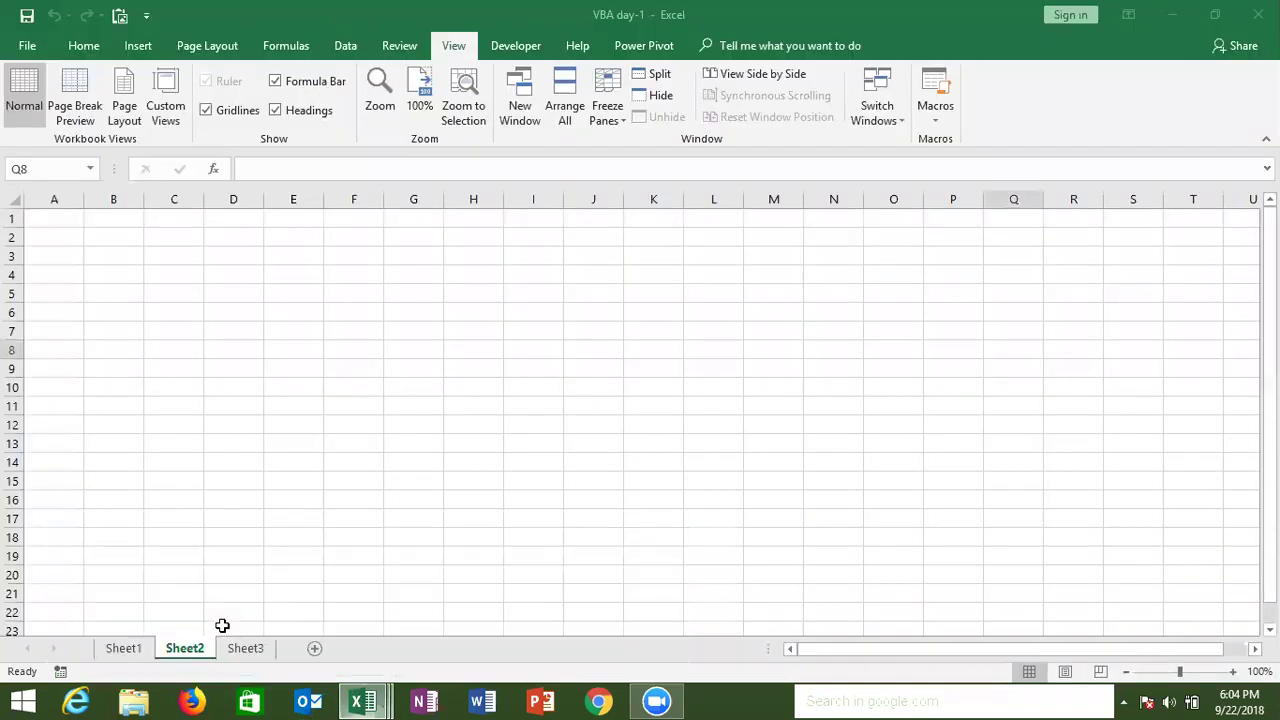
left_click(399, 50)
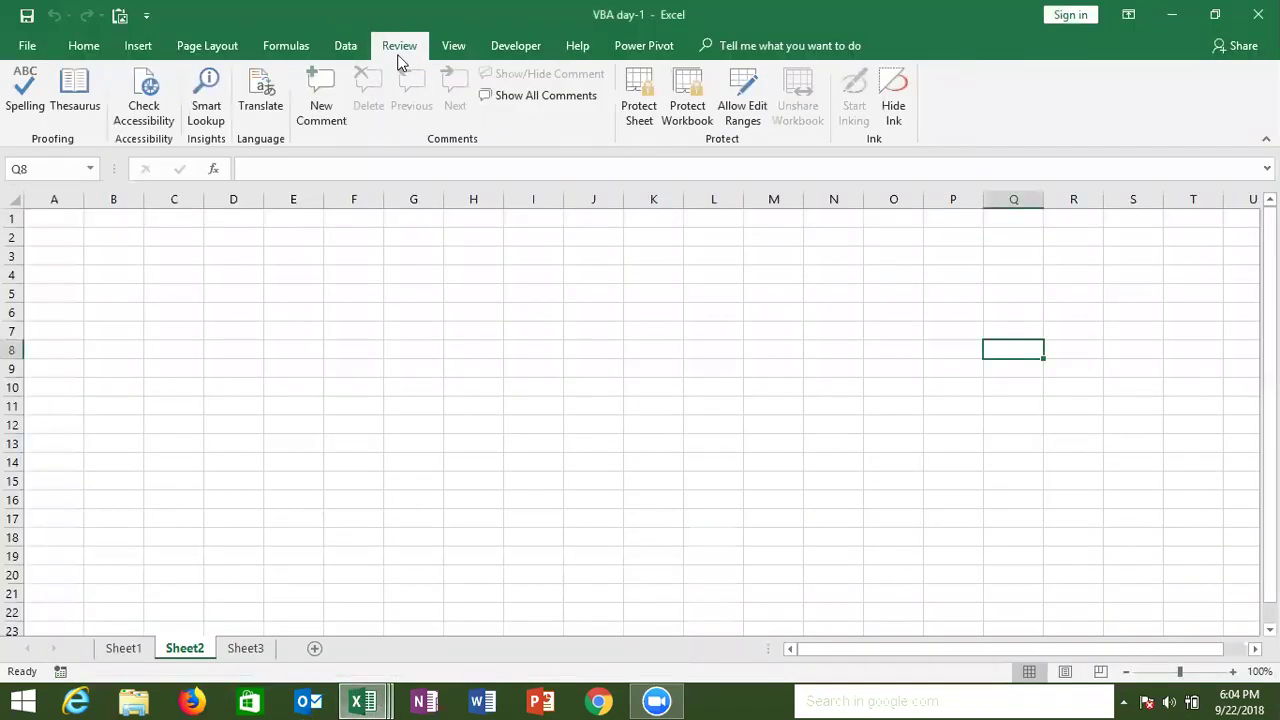
left_click(701, 115)
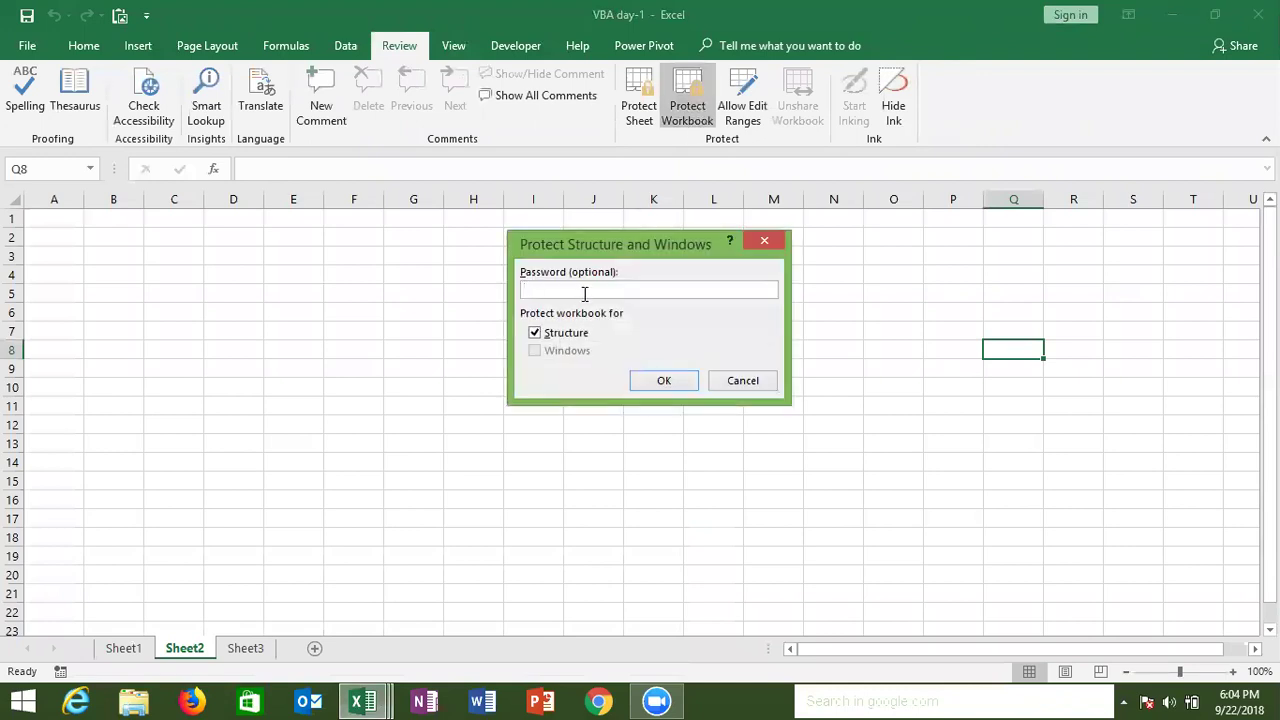
key("Escape")
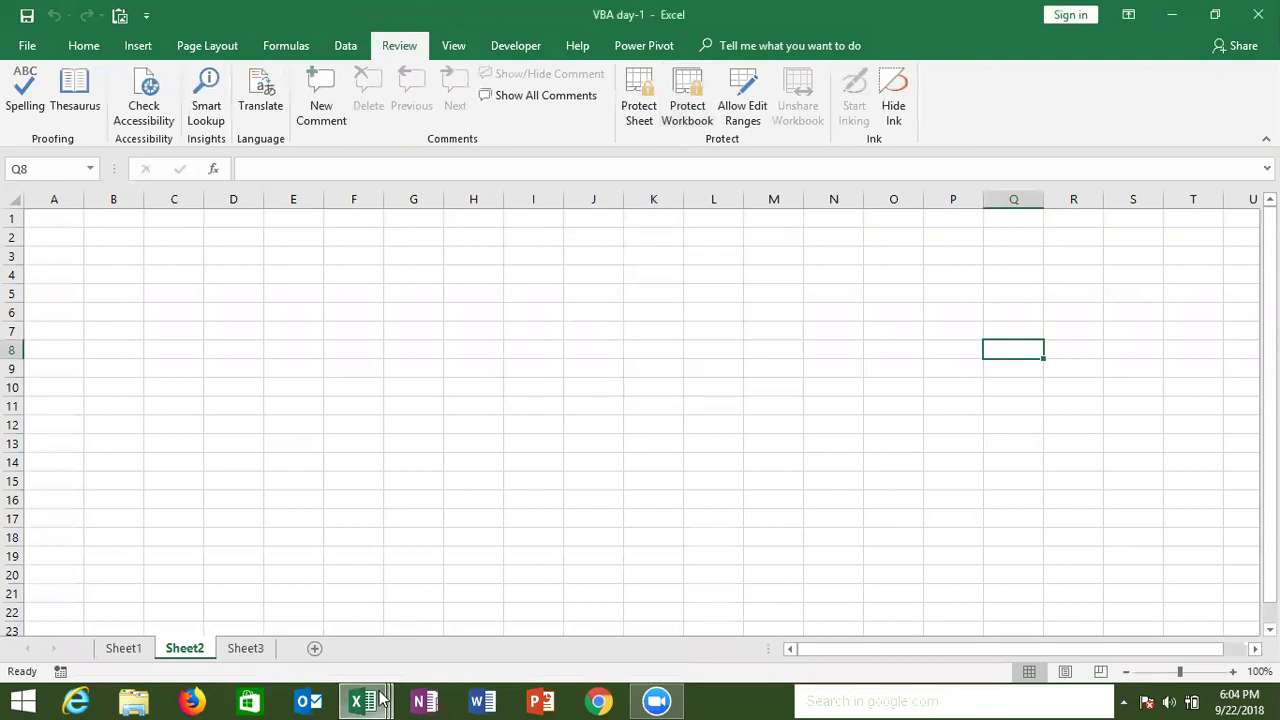
left_click(378, 700)
left_click(429, 638)
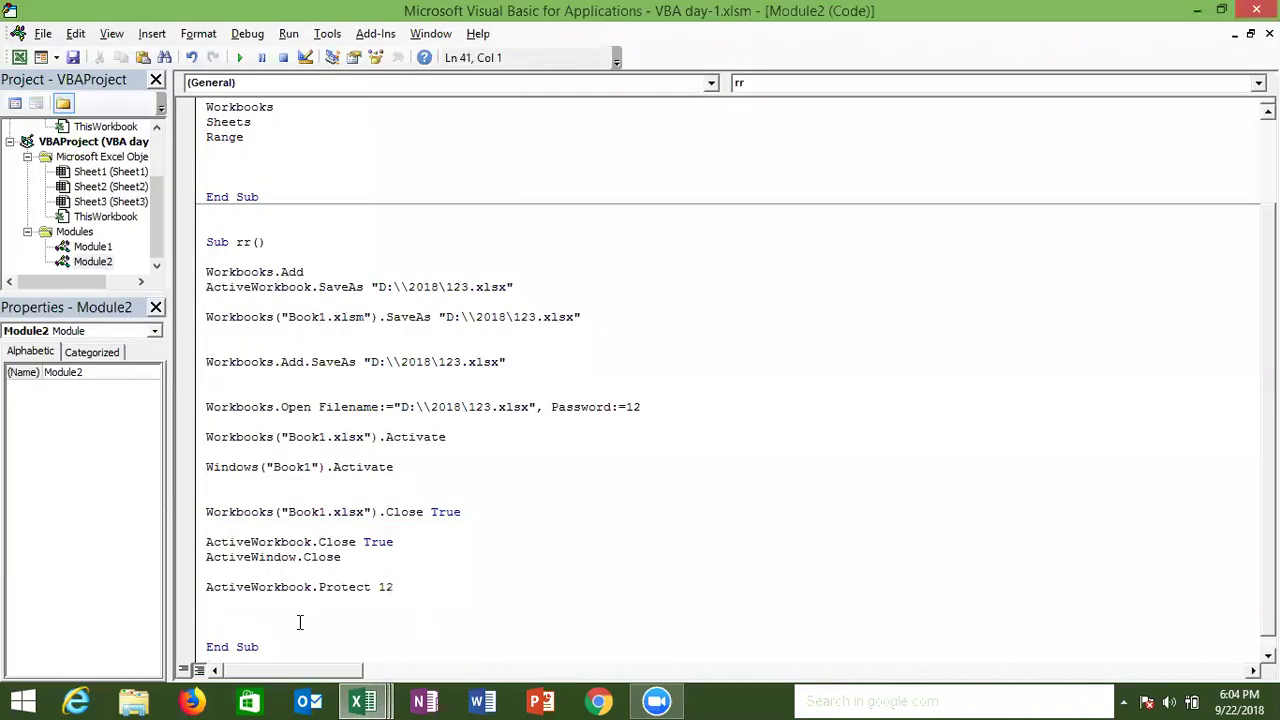
Add an ActiveWorkbook.Password assignment below the Protect line, then switch to Excel with Alt+F11.
key("Return")
type("activeworkbook")
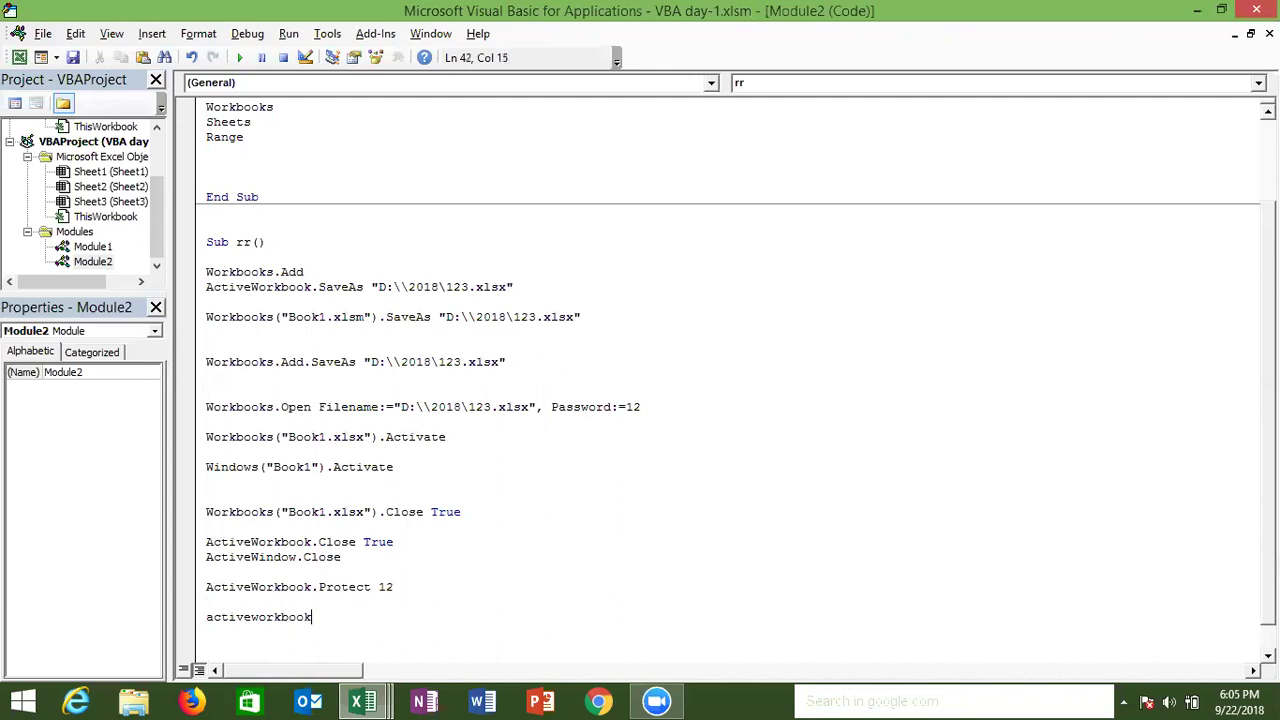
type(".pas")
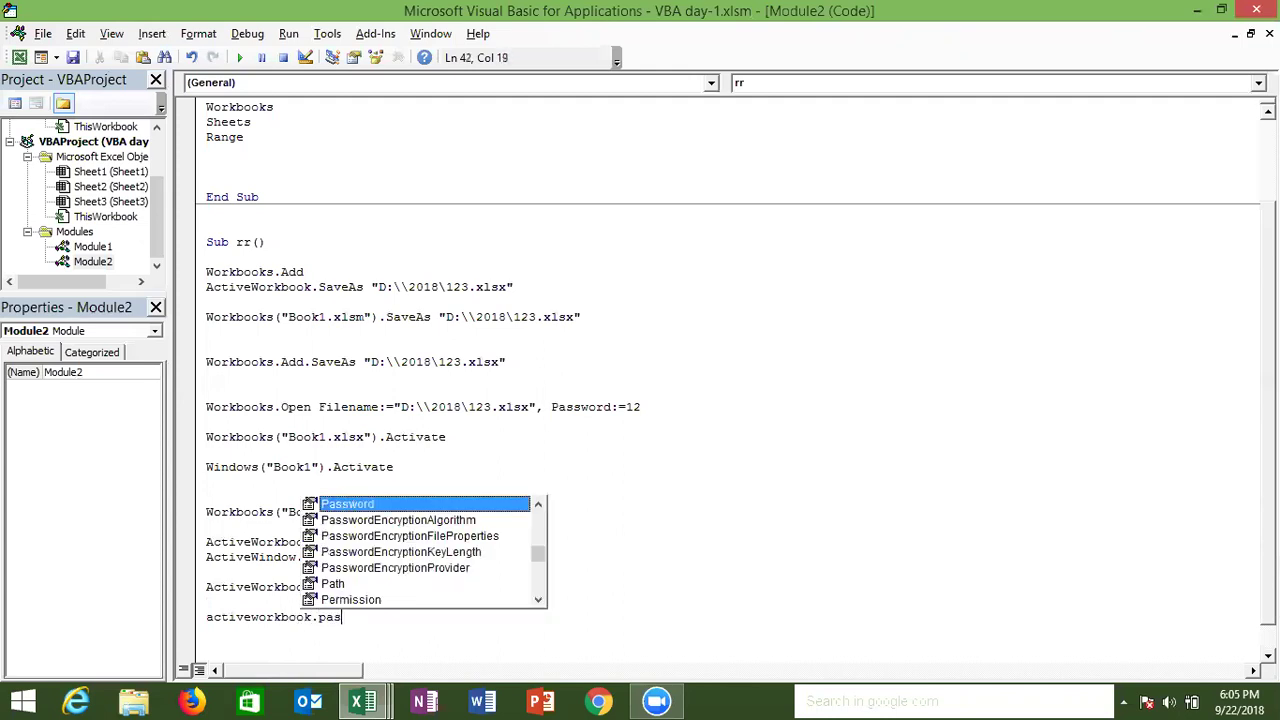
key("Tab")
key("Return")
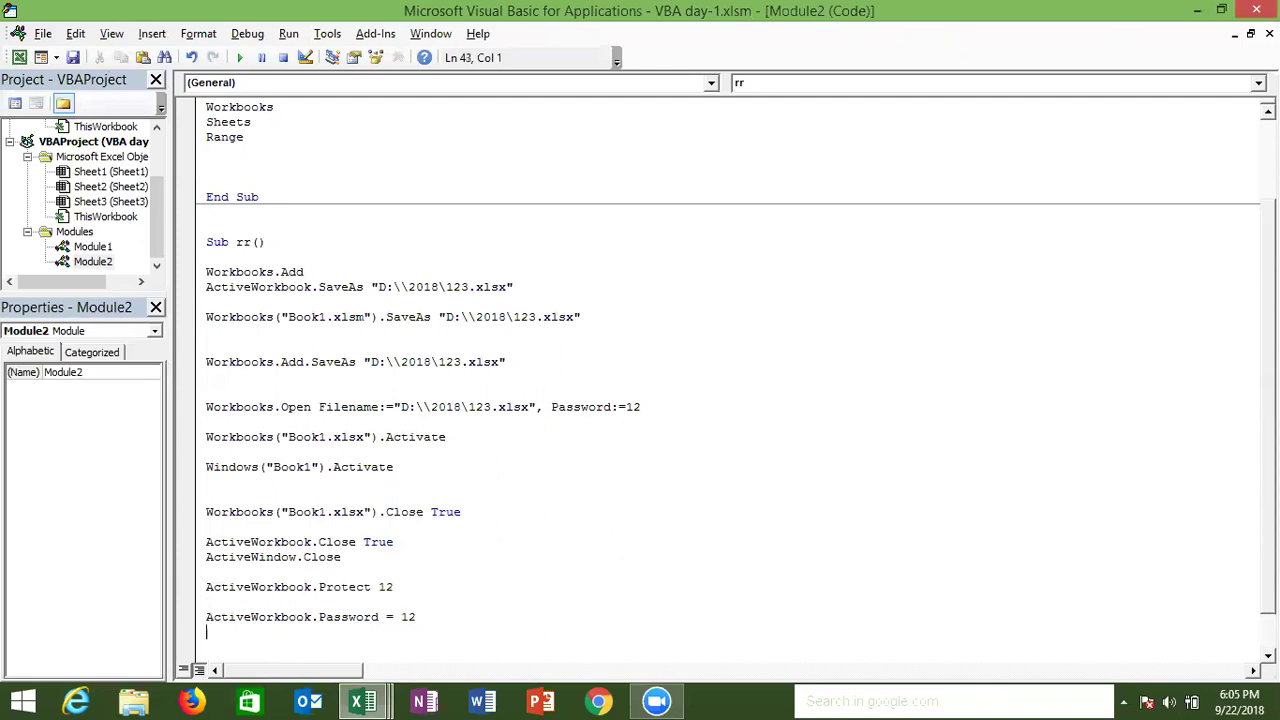
key("alt+F11")
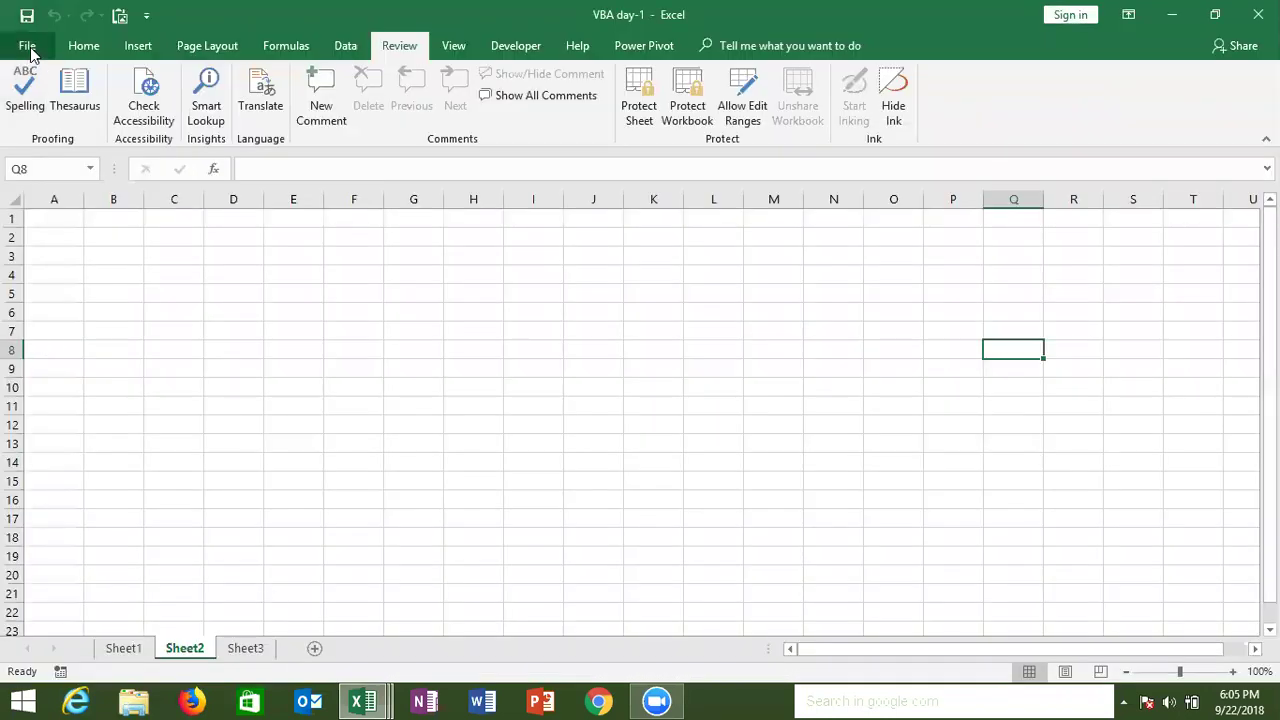
left_click(30, 50)
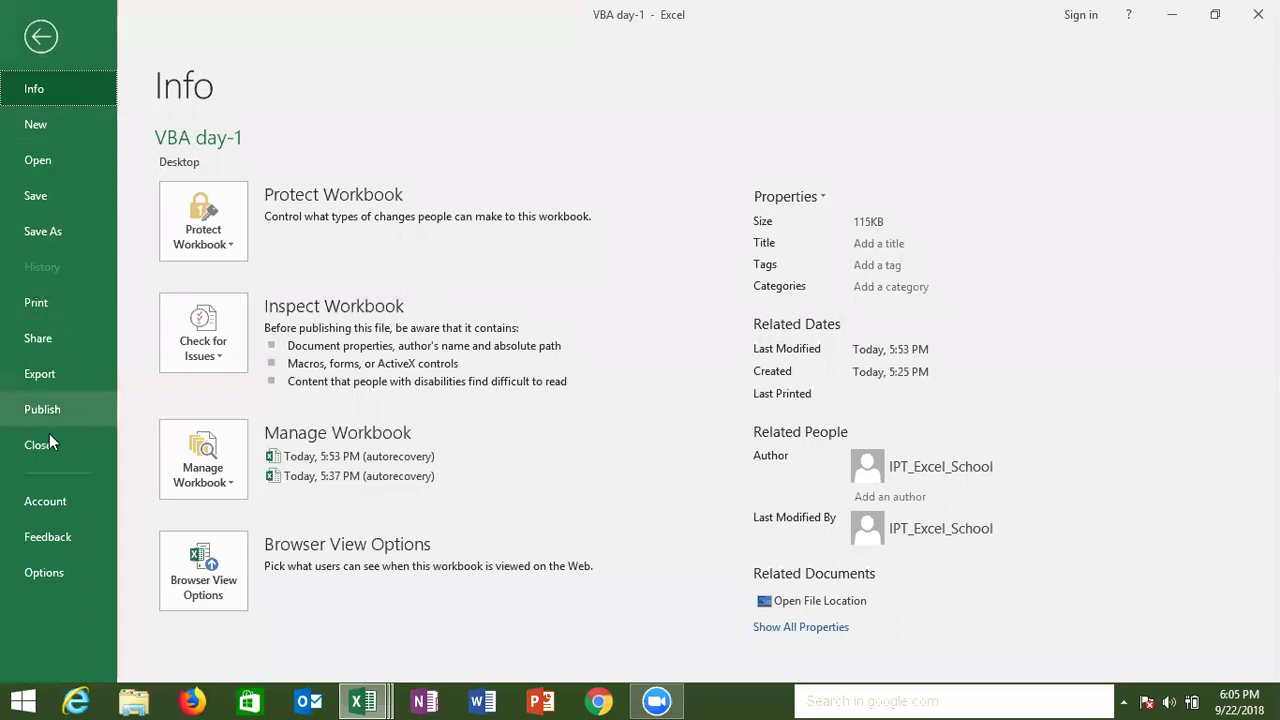
left_click(195, 248)
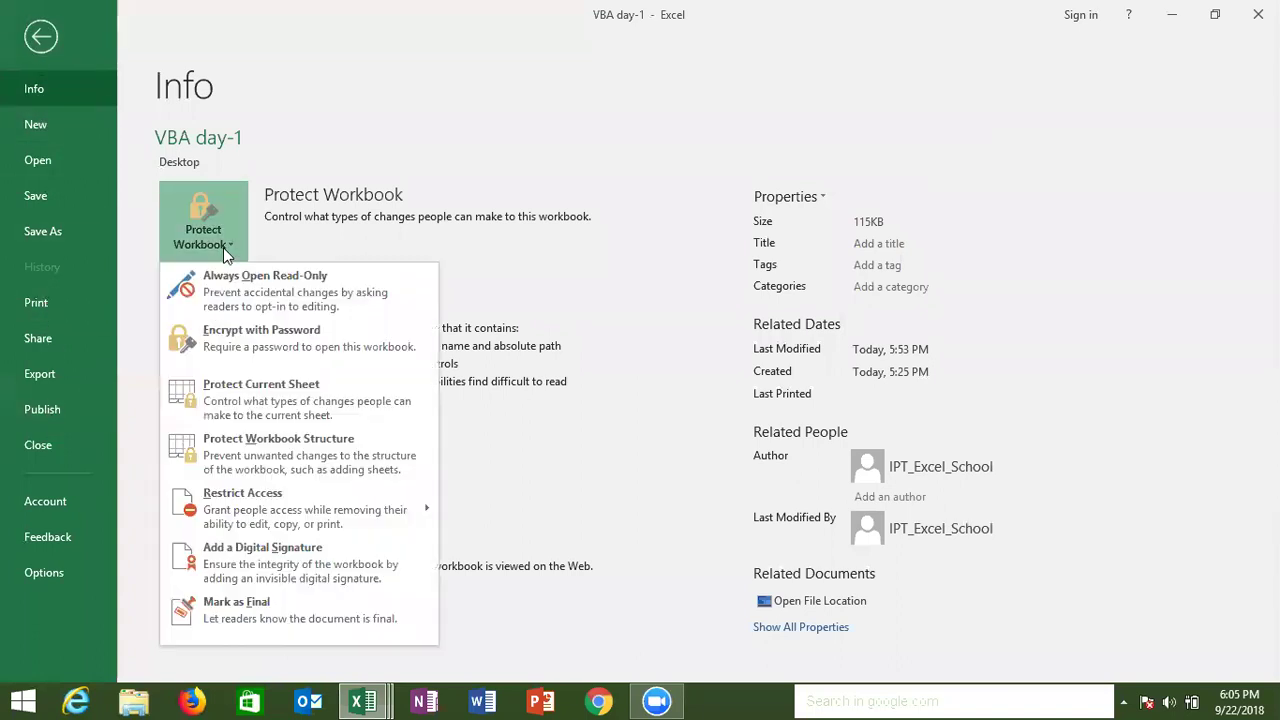
left_click(231, 350)
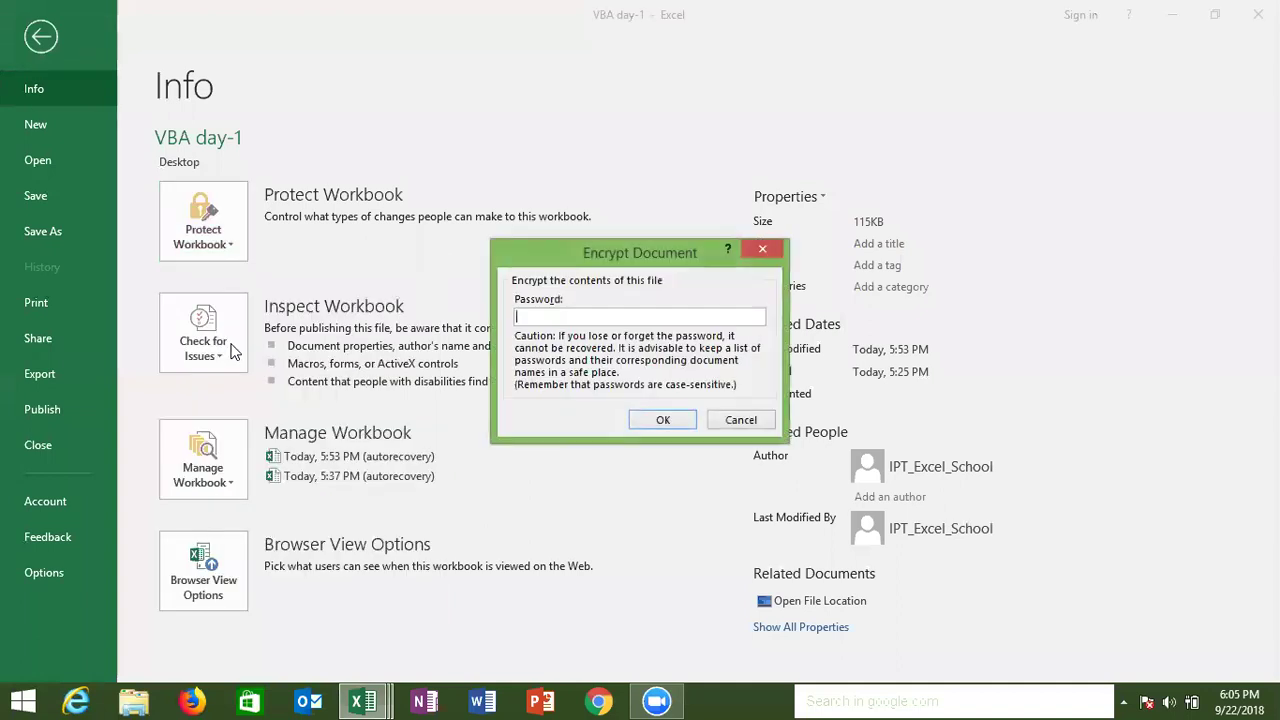
key("Escape")
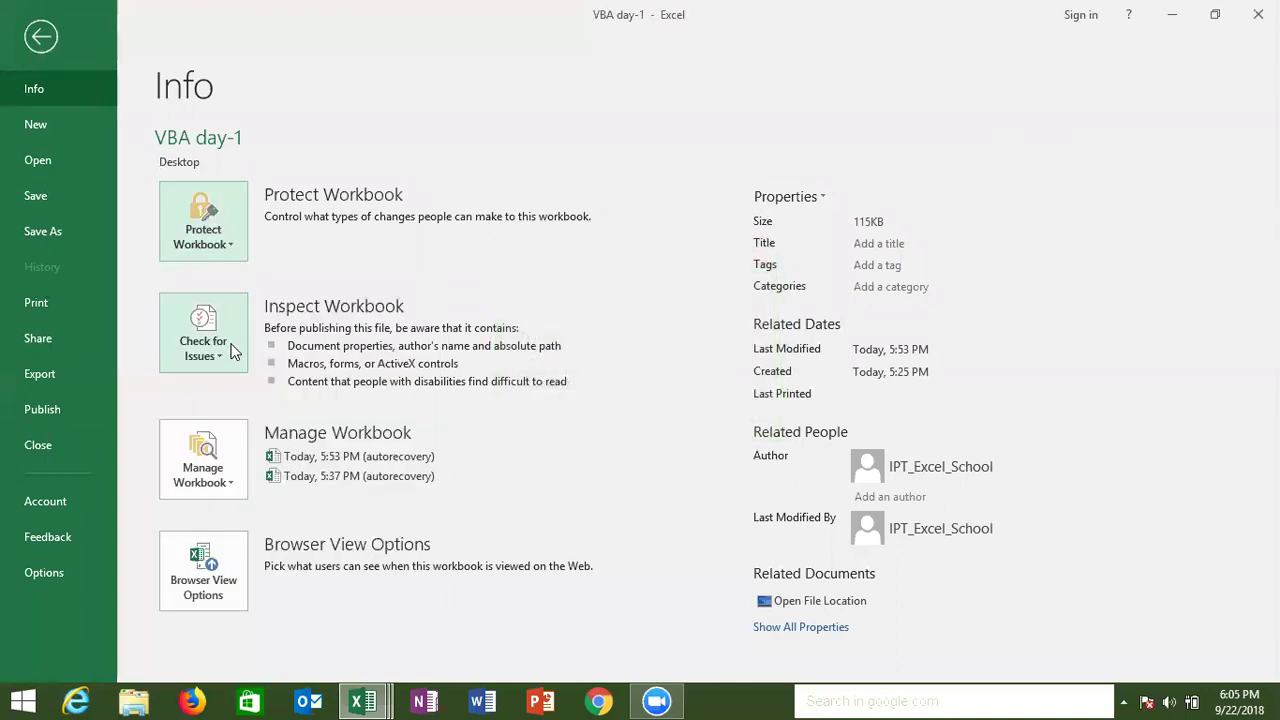
key("Escape")
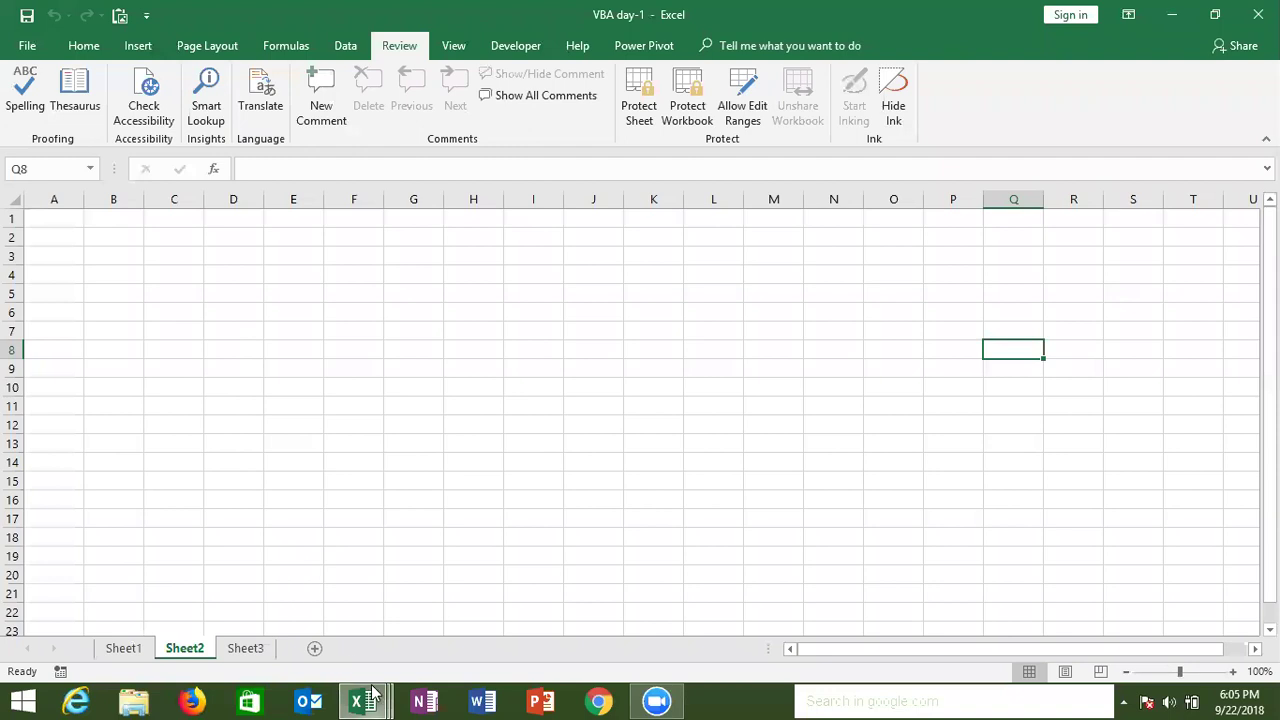
left_click(362, 700)
Bring the VBA editor forward and highlight rr's statements, then the Protect and Password keywords.
left_click(416, 628)
mouse_move(401, 617)
left_mouse_down()
mouse_move(379, 617)
mouse_move(301, 392)
mouse_move(193, 285)
left_mouse_up()
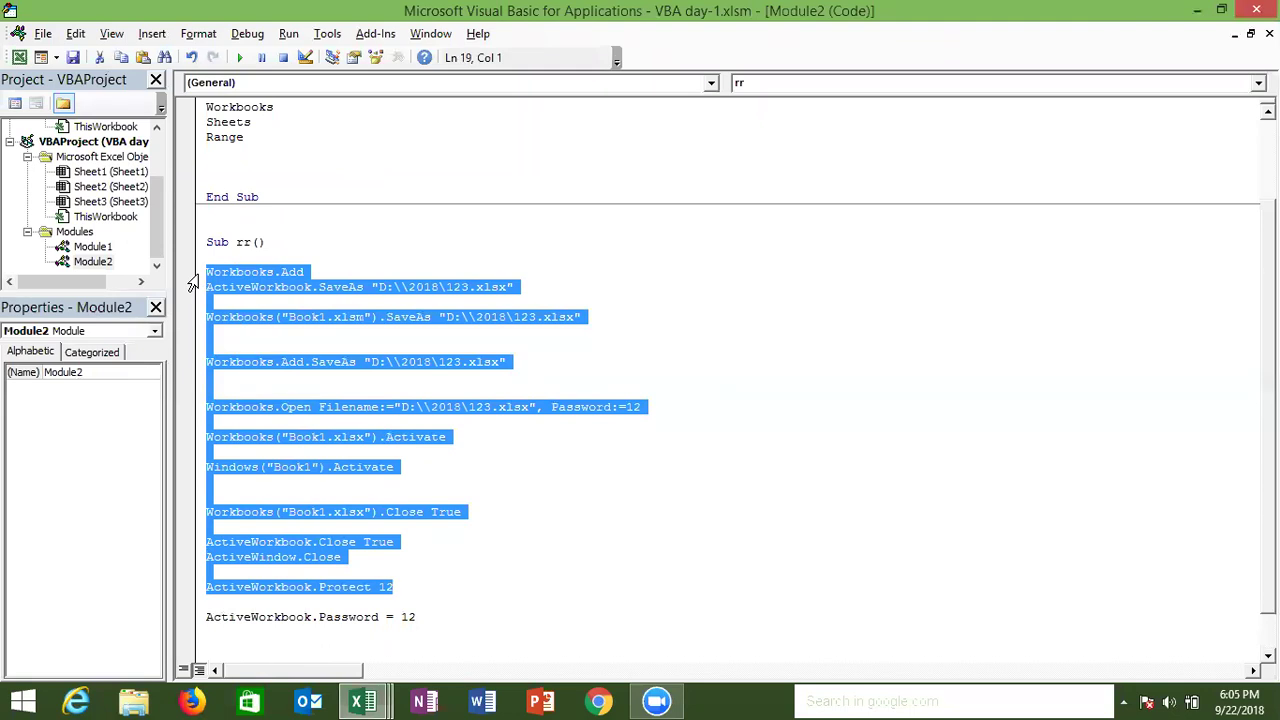
left_click(296, 557)
left_click(274, 588)
double_click(276, 588)
left_click(276, 588)
double_click(333, 588)
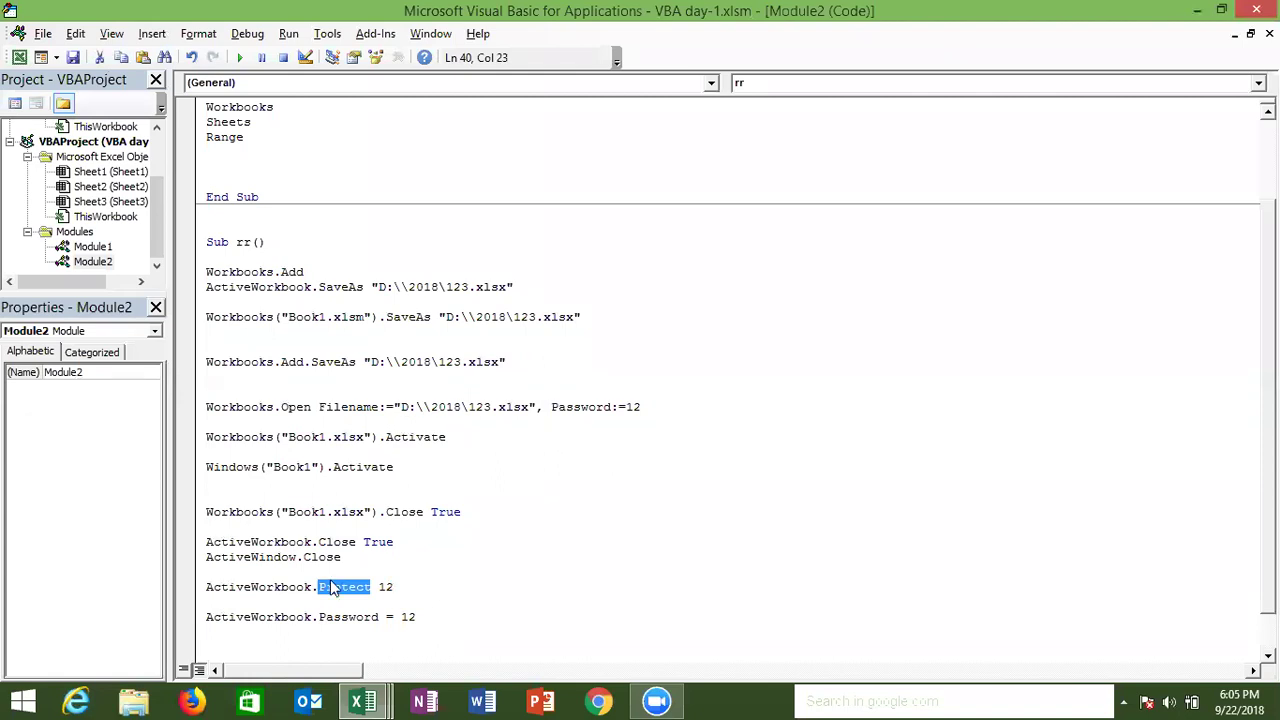
left_click(335, 556)
double_click(333, 616)
left_click(353, 563)
left_click(355, 618)
left_click(366, 288)
type("(")
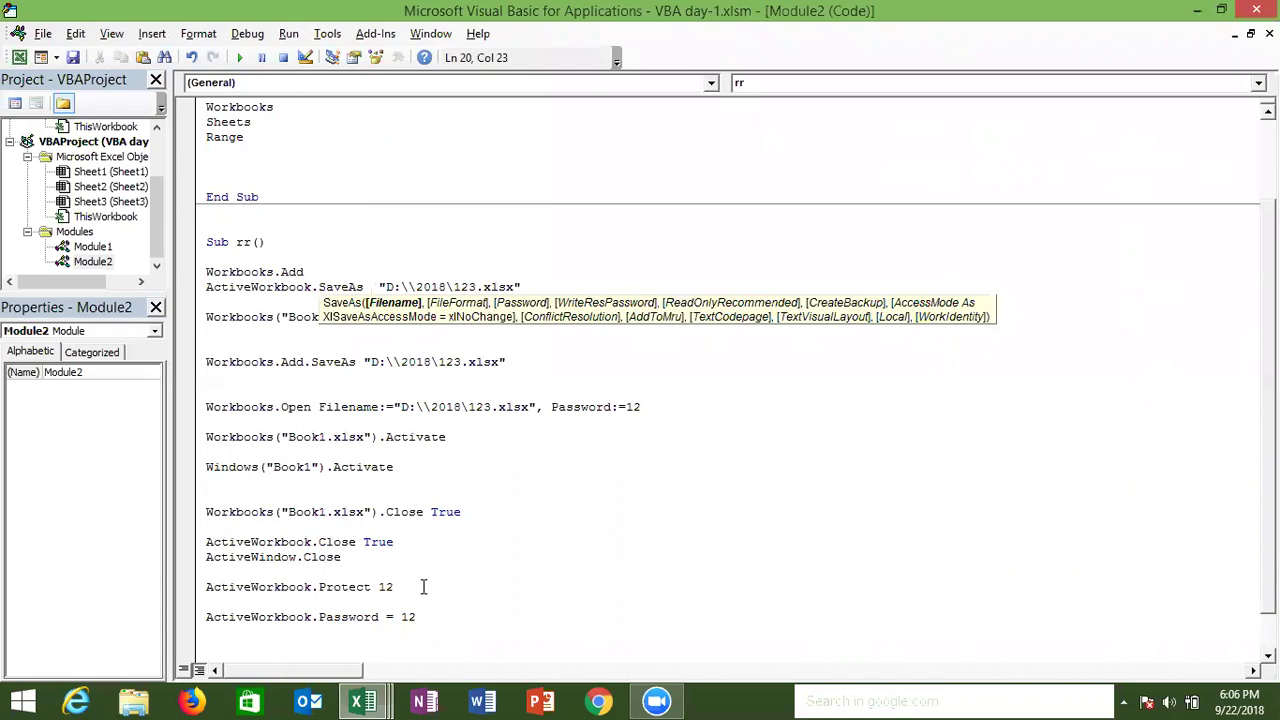
left_click(386, 617)
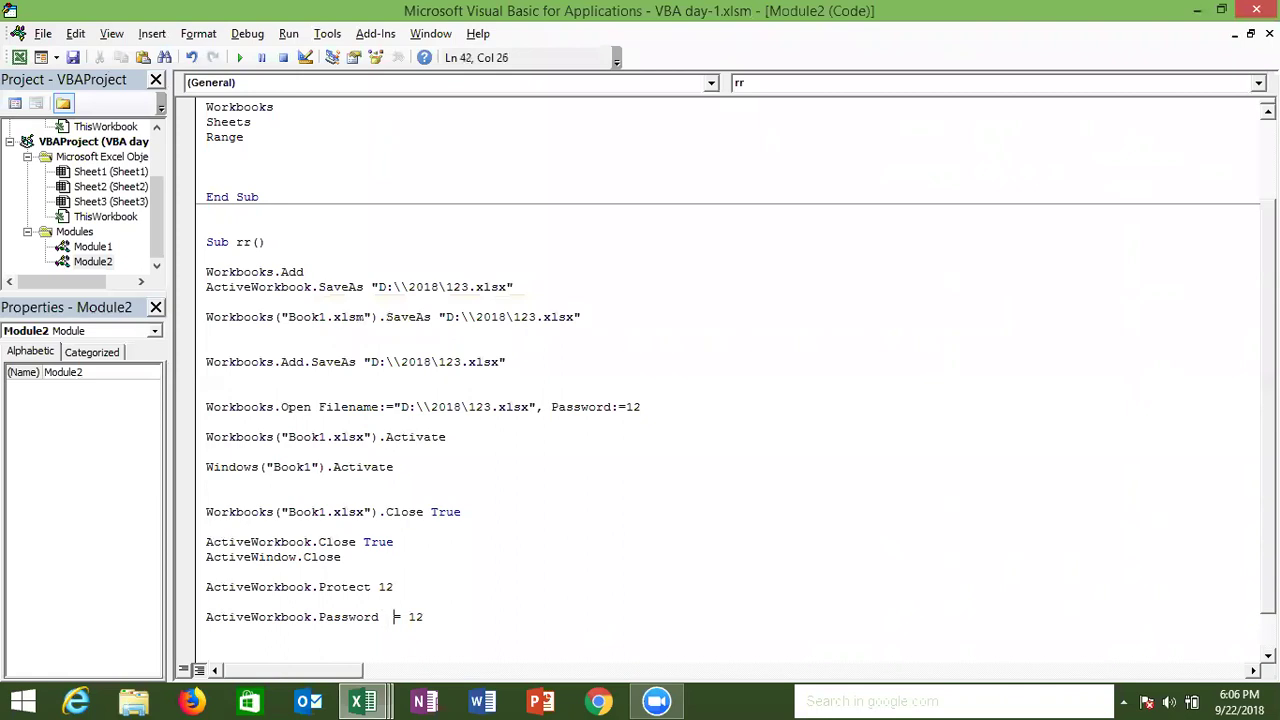
key("BackSpace")
left_click(315, 617)
type(".p")
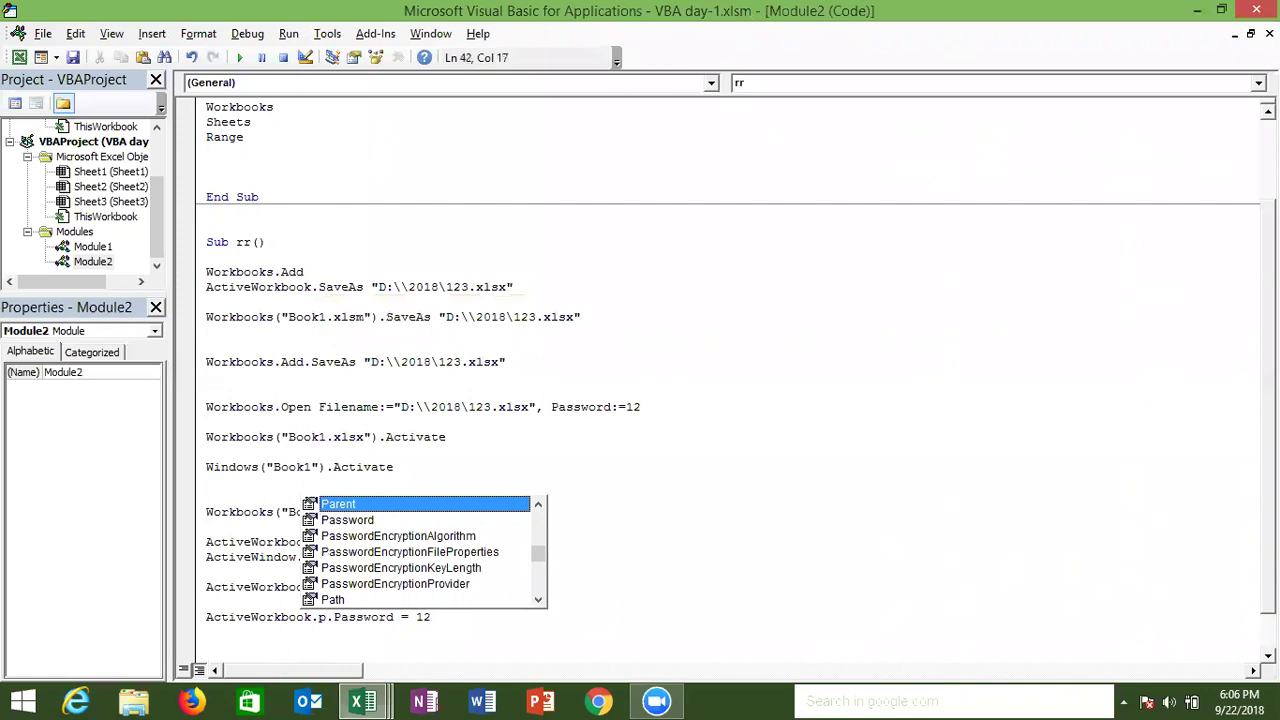
key("BackSpace")
type("s")
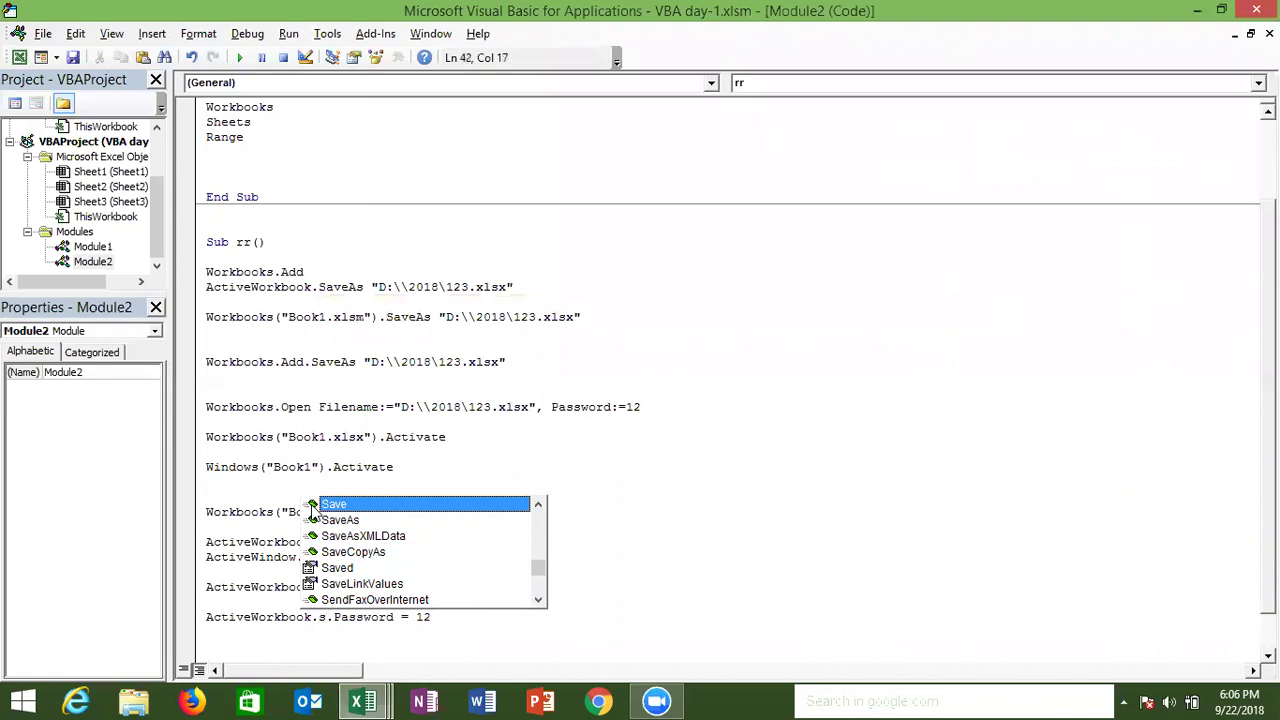
key("BackSpace")
key("BackSpace")
left_click(470, 500)
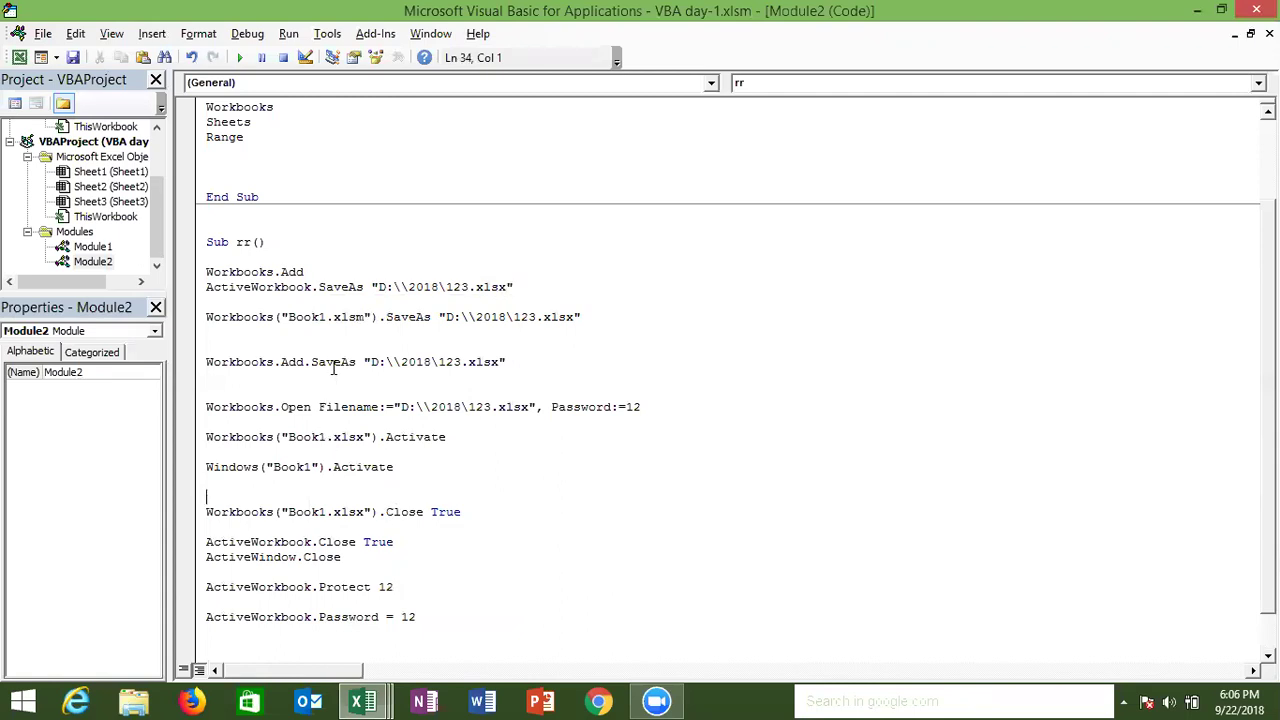
left_click_drag(414, 316, 206, 316)
key("ctrl+c")
Paste the Workbooks("Book1.xlsm").Save statement below the SaveAs line, then jump to the module's top.
left_click(218, 332)
key("ctrl+v")
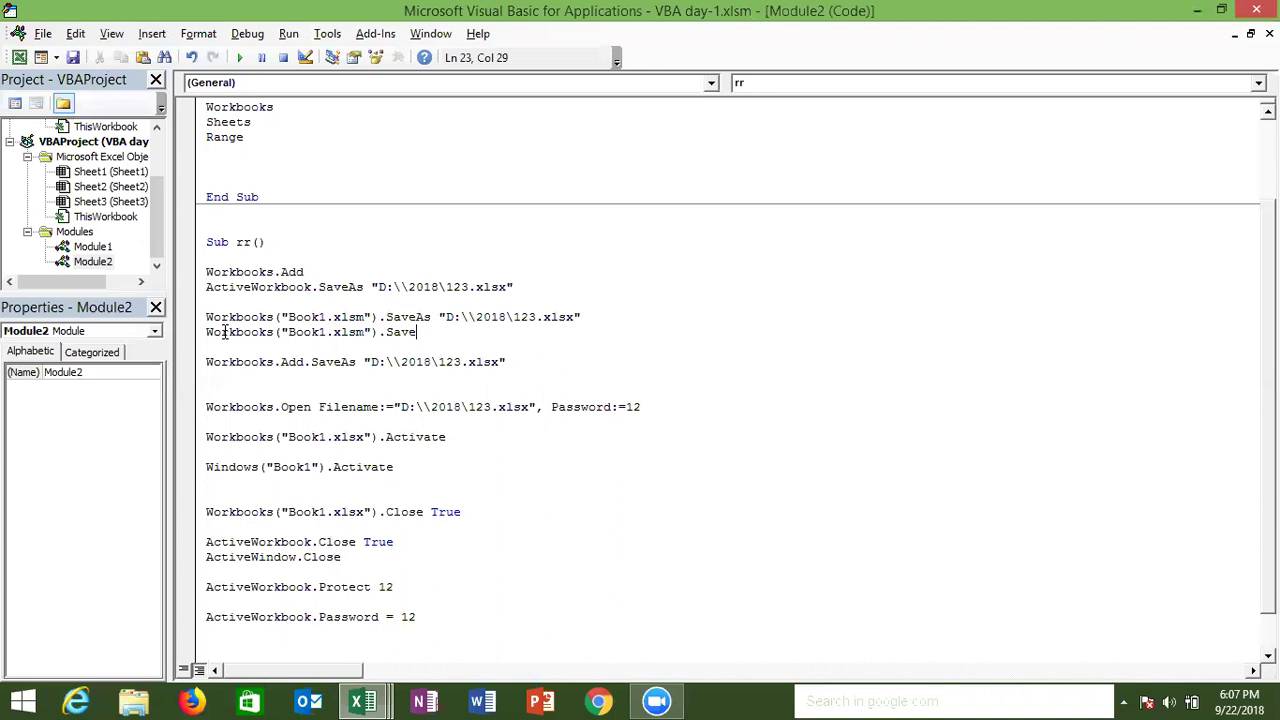
left_click(259, 335)
key("Page_Up")
key("Left")
key("Left")
key("Left")
key("Left")
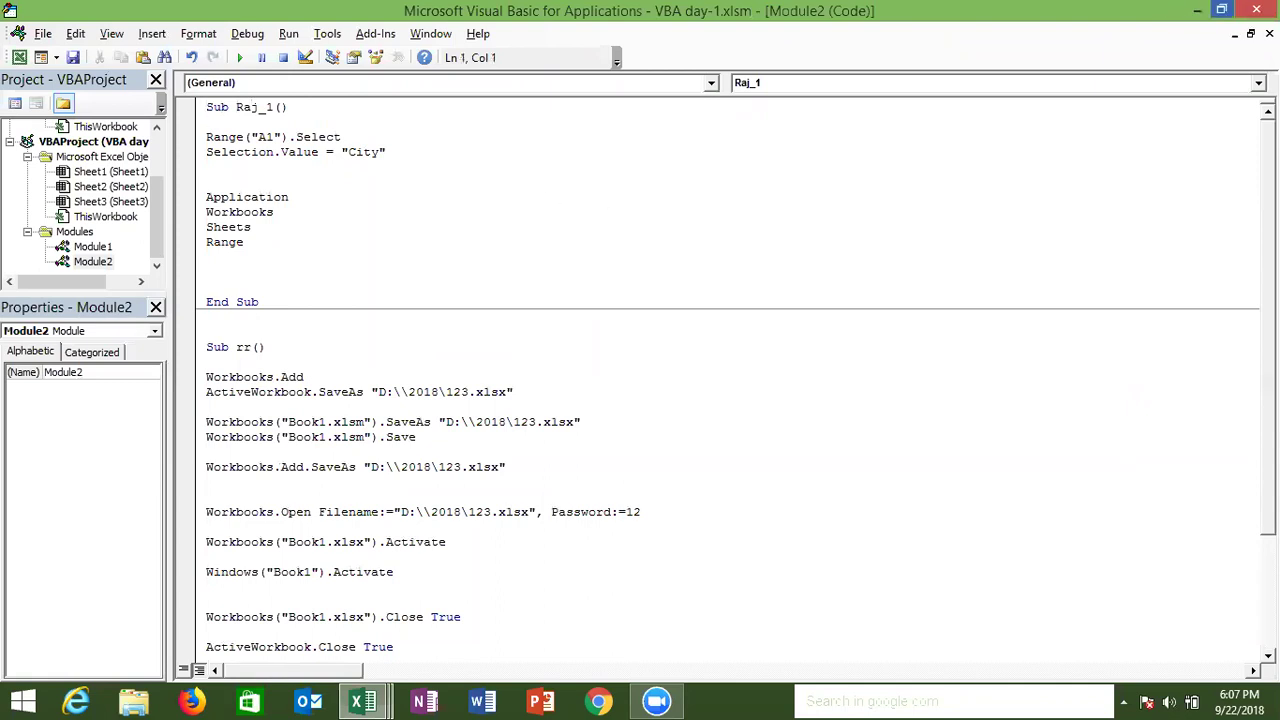
Close the VBA editor, show Excel's Home tab, launch Chrome, and start ending the Zoom meeting.
left_click(1256, 9)
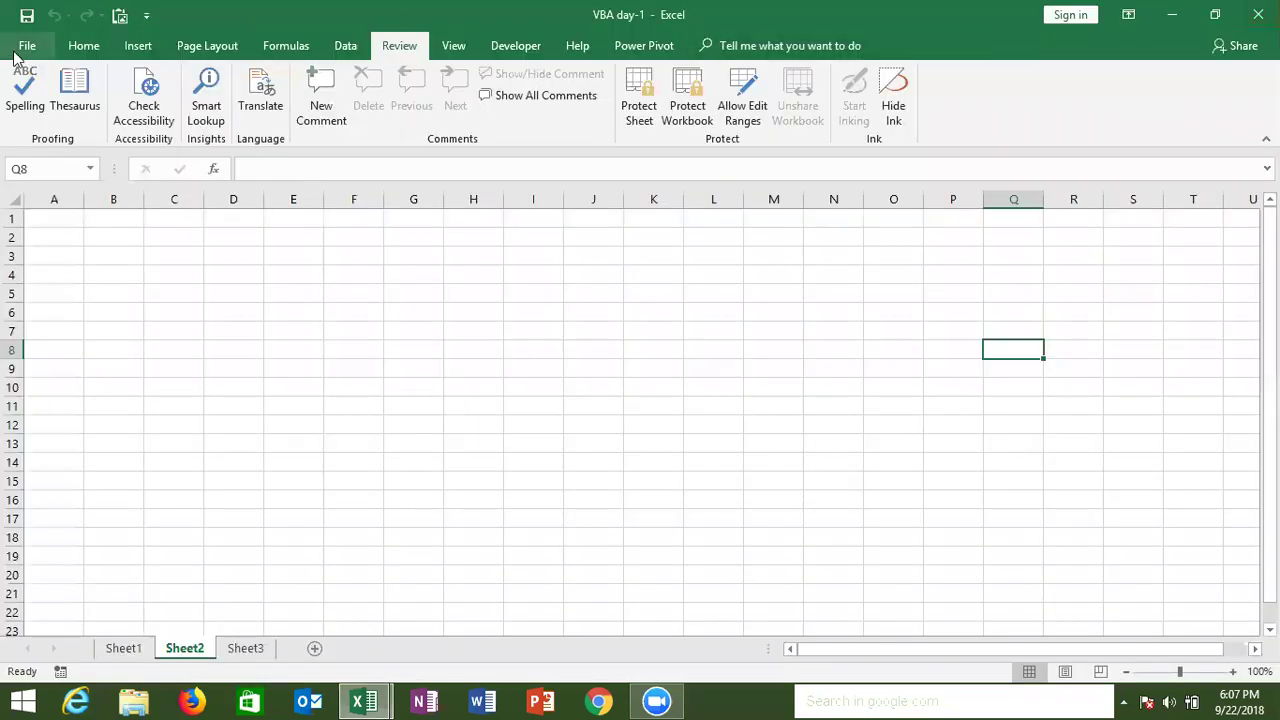
left_click(80, 50)
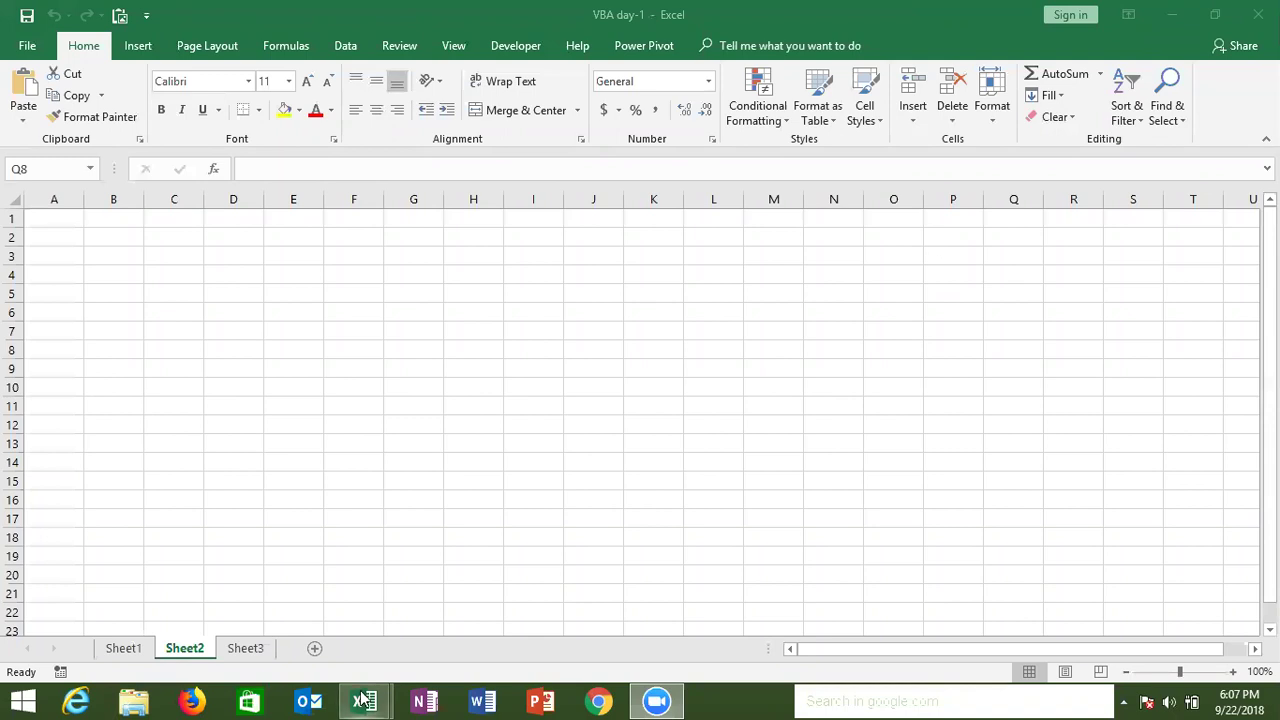
left_click(600, 702)
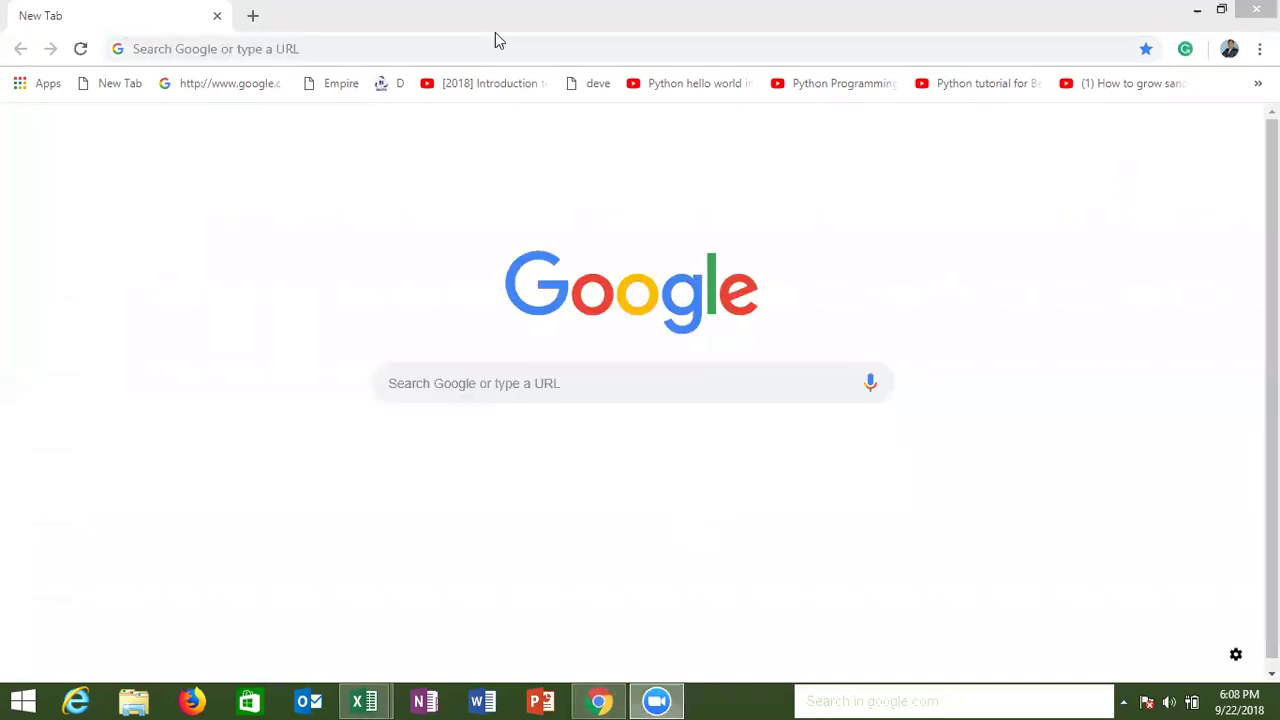
key("alt+q")
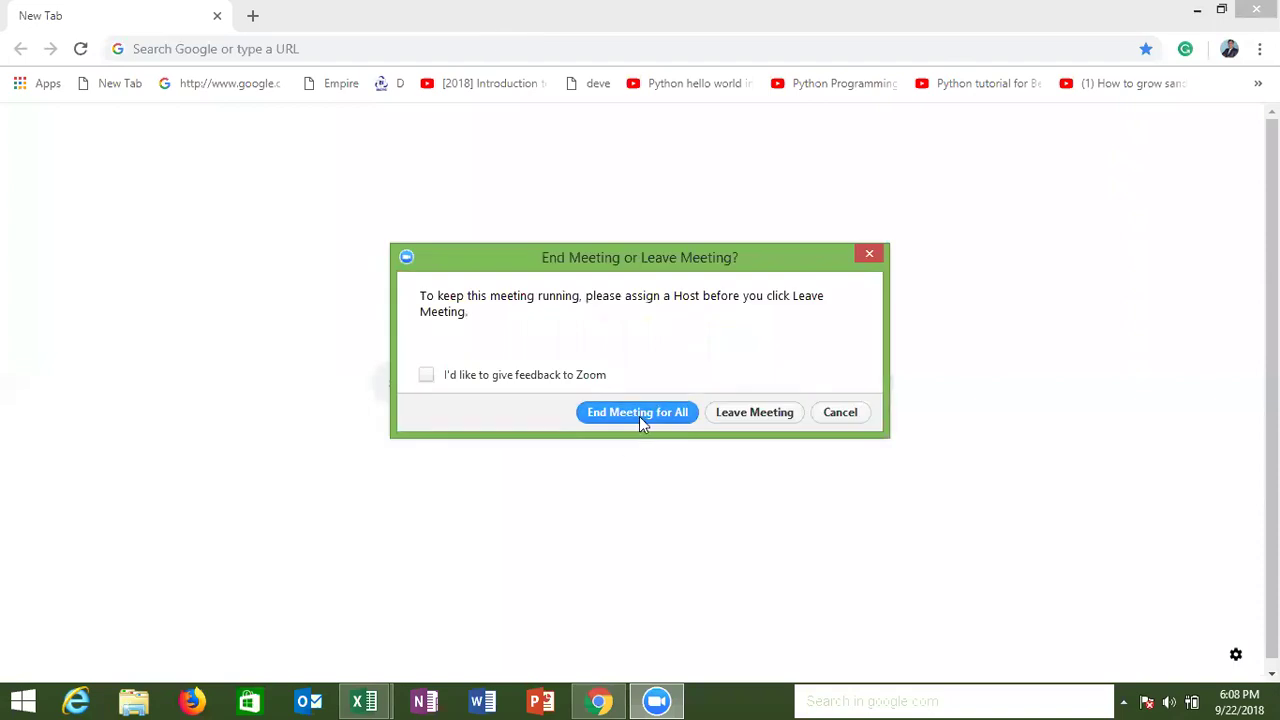